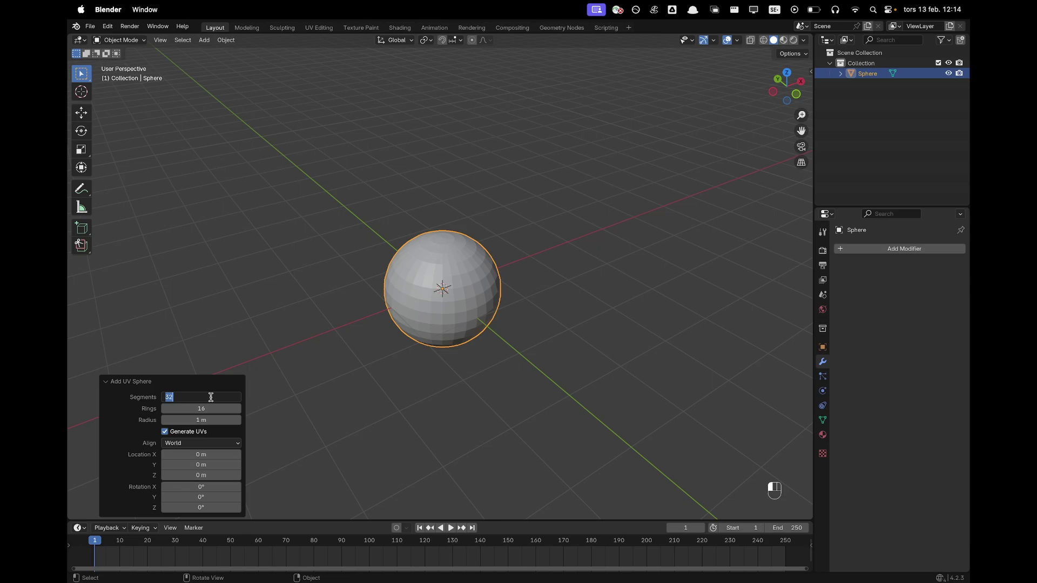
Set the new UV sphere to 8 segments and 8 rings
type("8")
key("Tab")
type("8")
key("Tab")
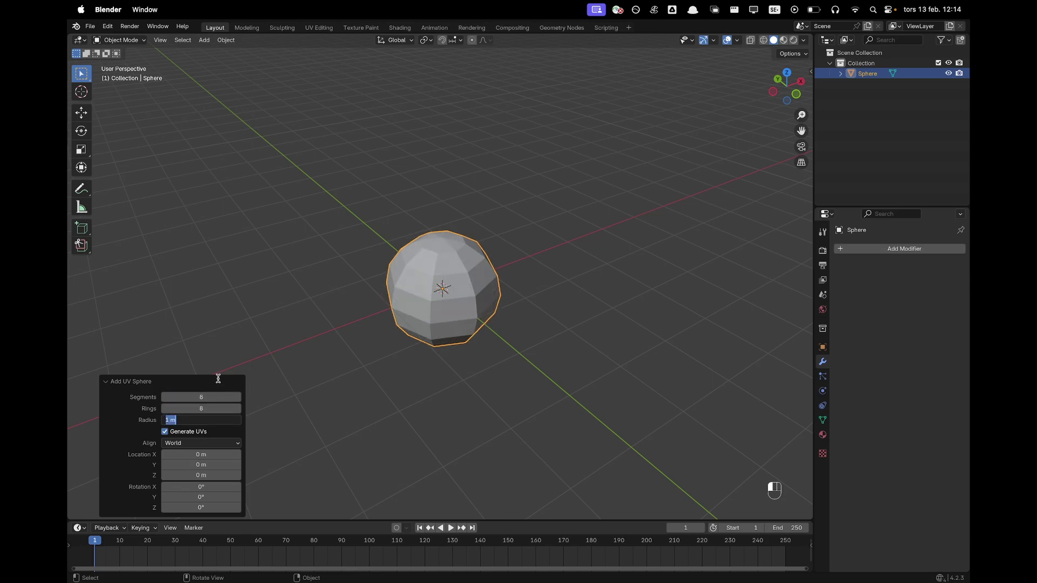
left_click(468, 348)
Scale the whole sphere mesh to about 0.81 in X and Y, keeping its height along Z
key("Tab")
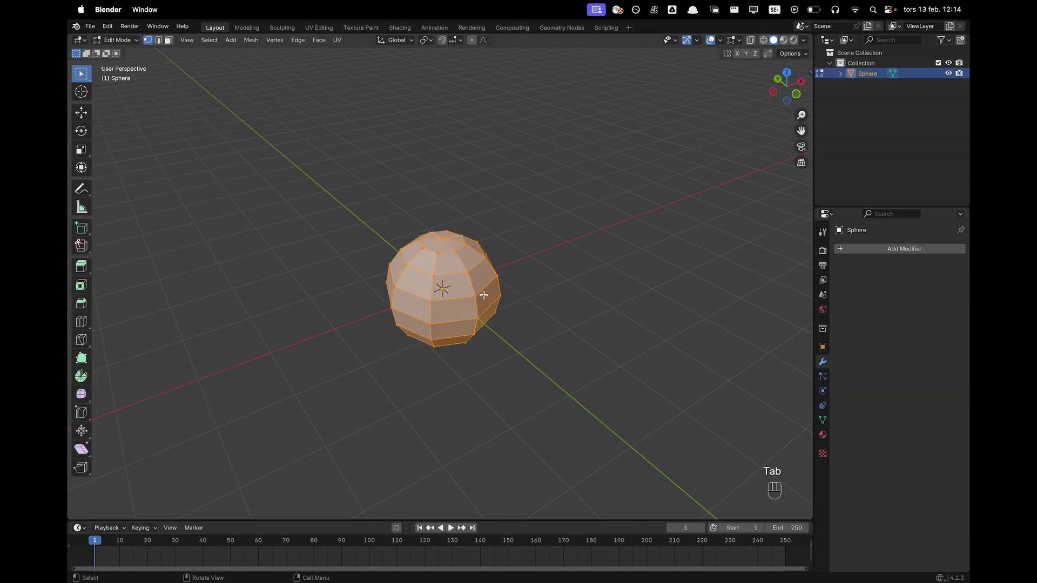
key("s")
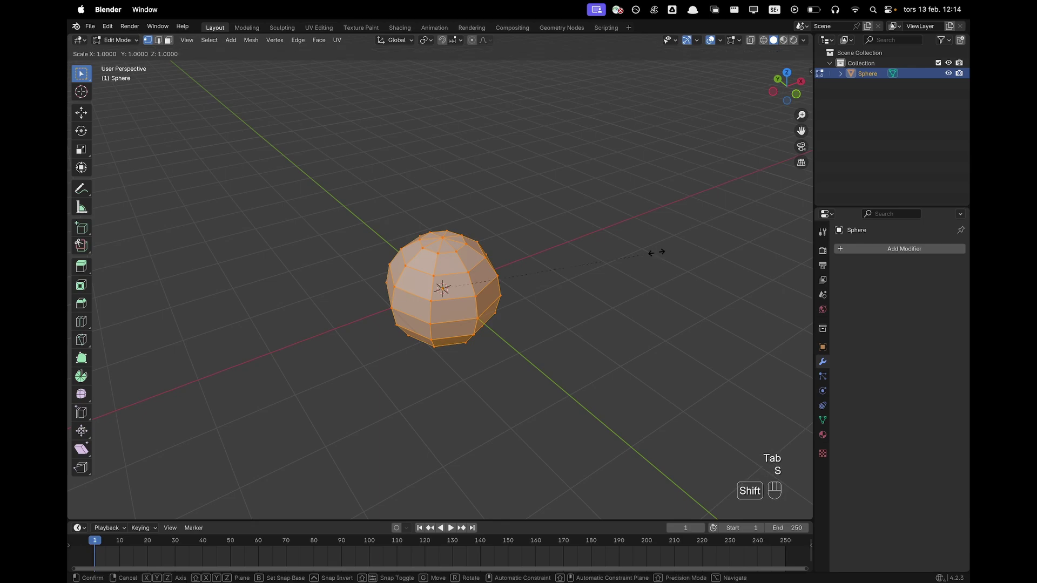
key("shift+z")
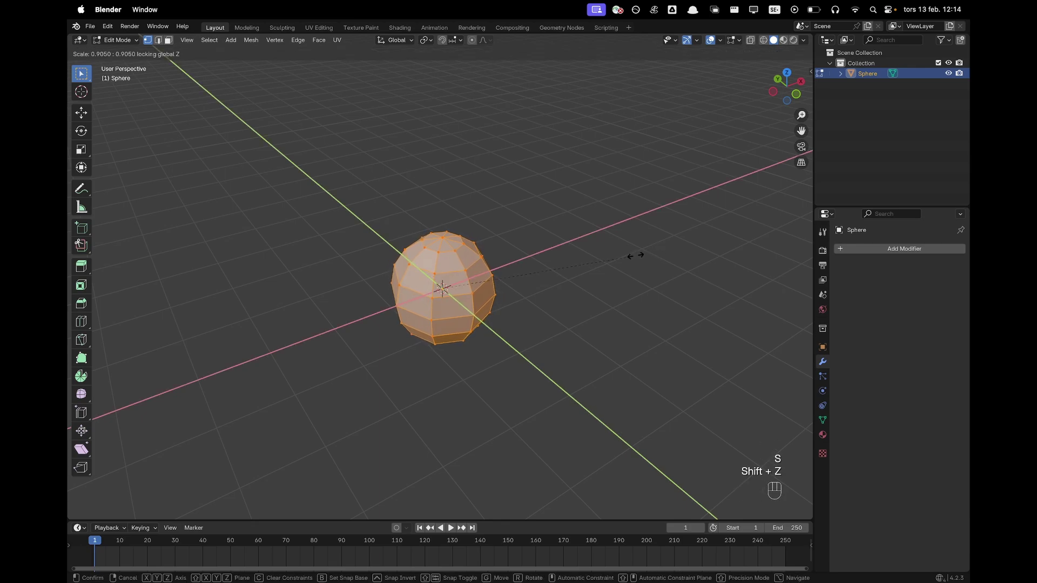
left_click(616, 257)
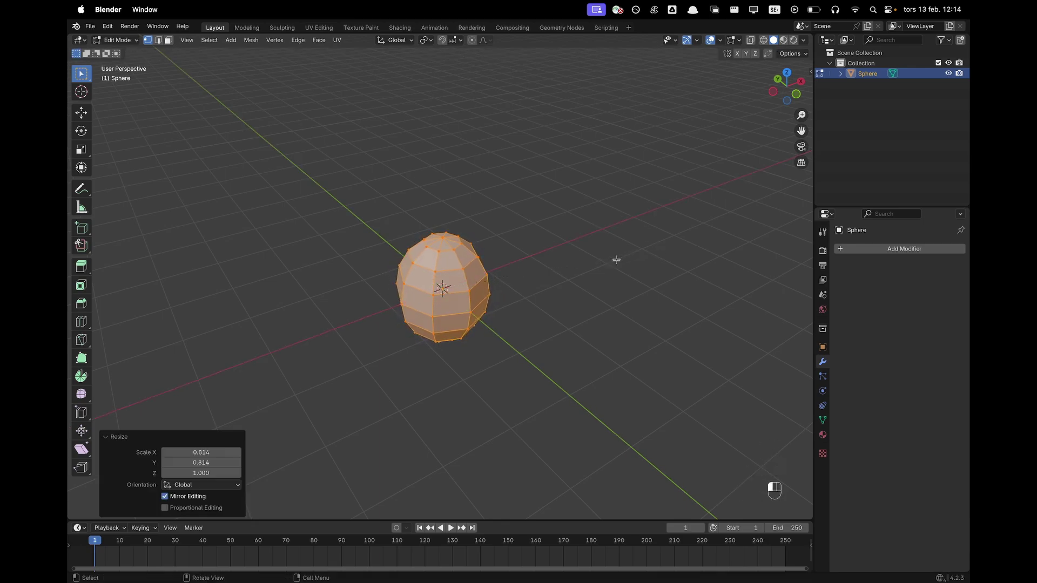
With X-ray on in front view, delete the pole vertex and its neighbouring vertex ring at both the top and bottom of the sphere
key("grave")
left_click(580, 230)
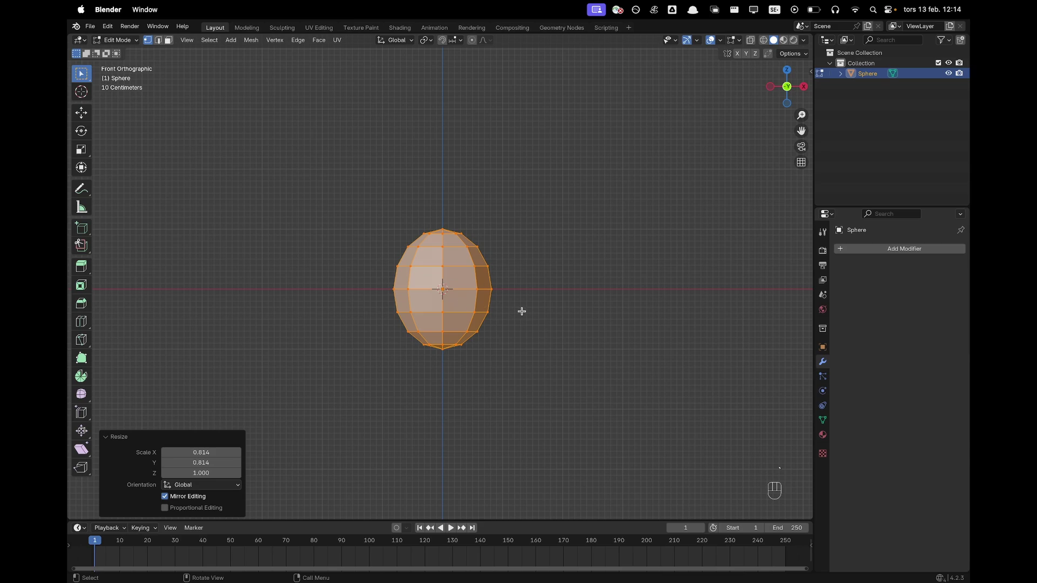
scroll(522, 312, "up", 3)
key("z")
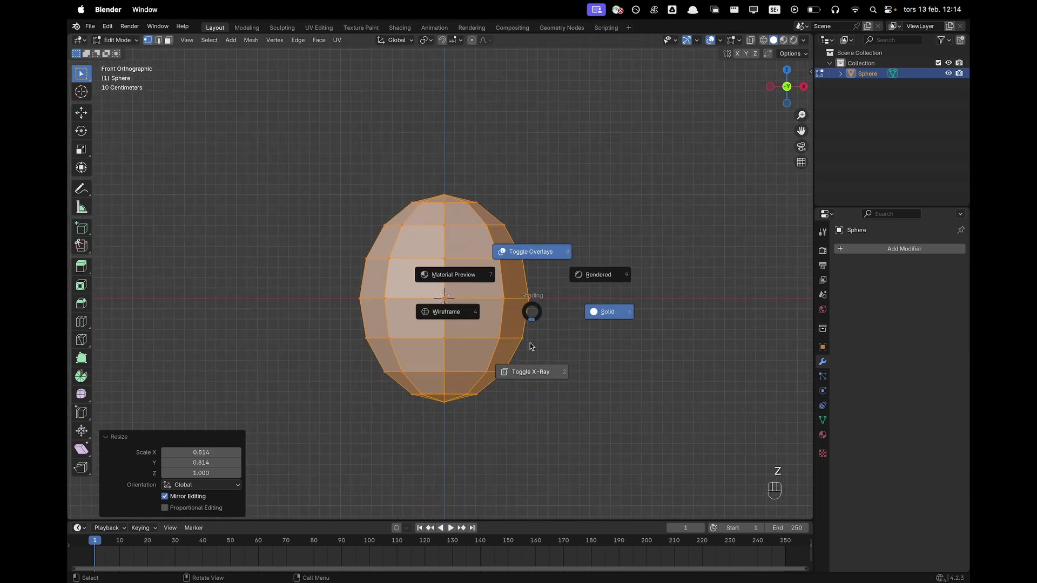
left_click(532, 372)
left_click_drag(277, 168, 578, 221)
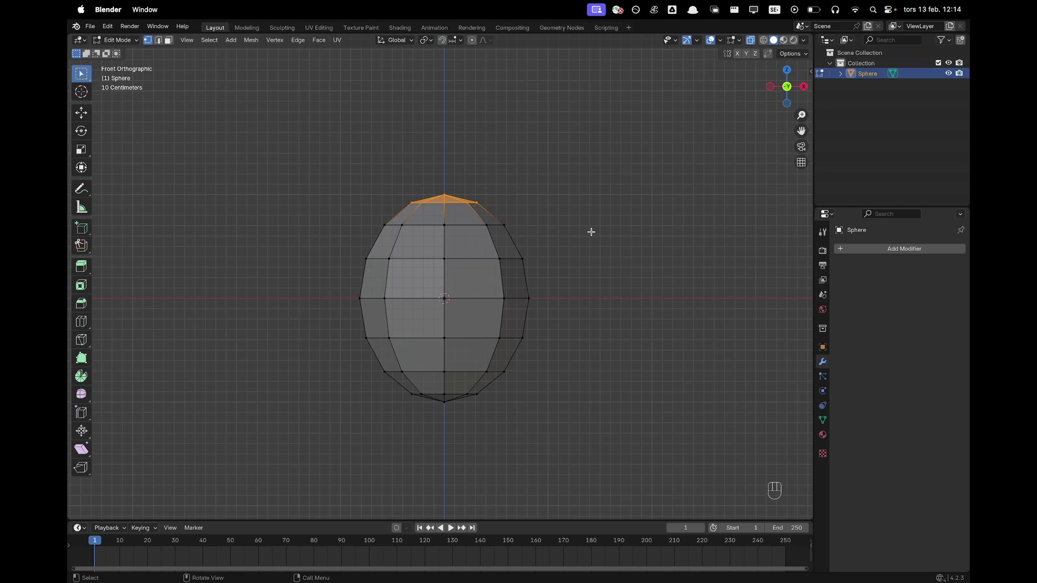
key("x")
left_click(591, 233)
left_click_drag(324, 475, 557, 372)
key("x")
left_click(616, 387)
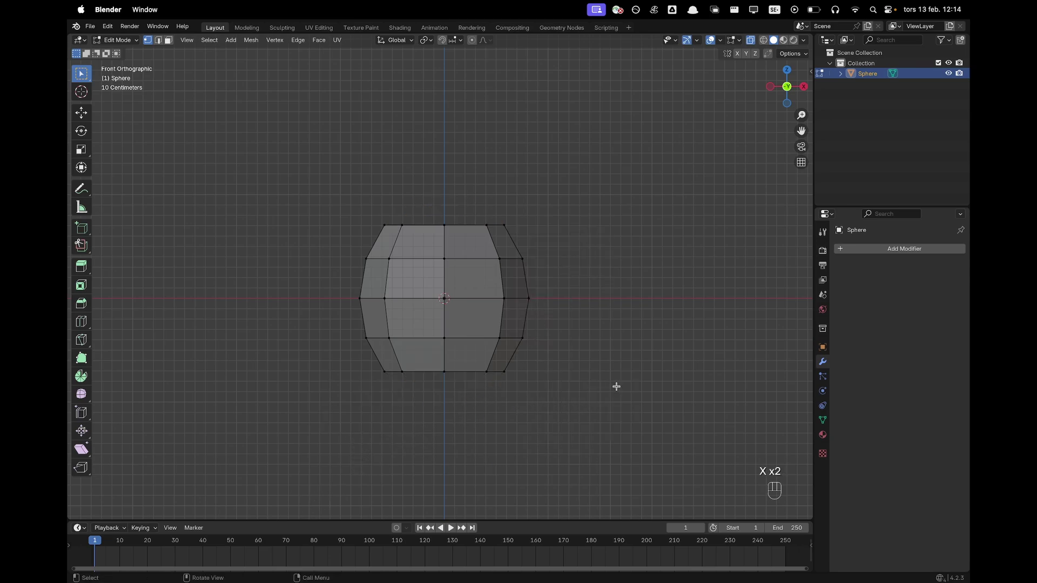
Turn X-ray off and close the bottom opening by filling its boundary edge loop with a face
key("2")
middle_click_drag(526, 393, 466, 350)
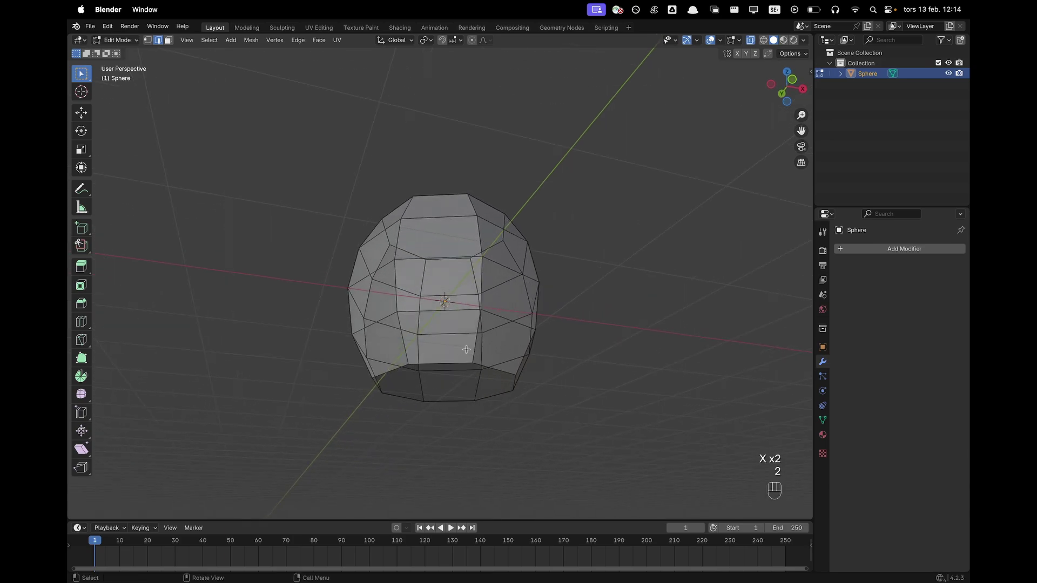
key("z")
left_click(486, 402)
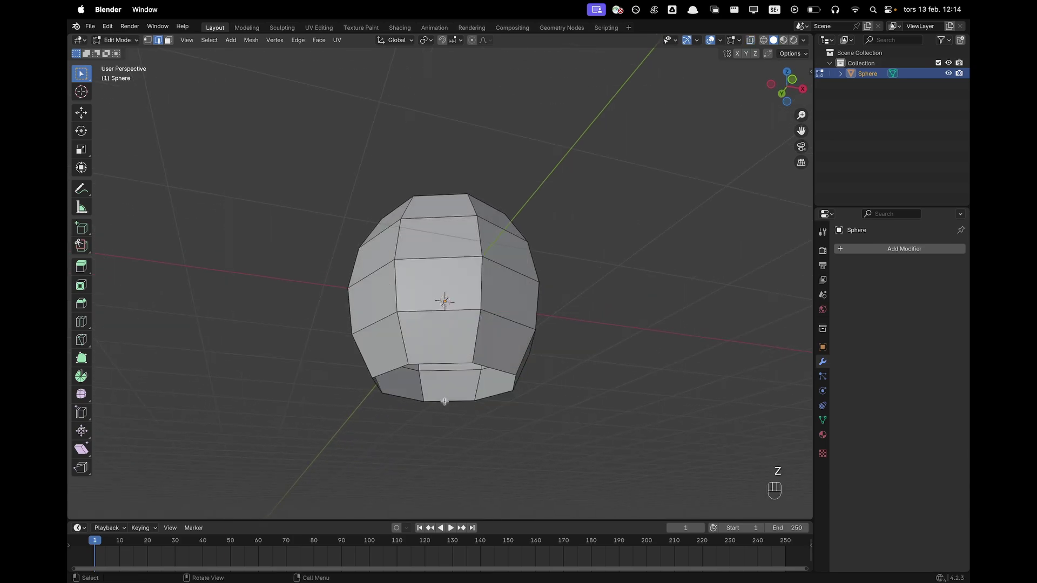
left_click(442, 362, "alt")
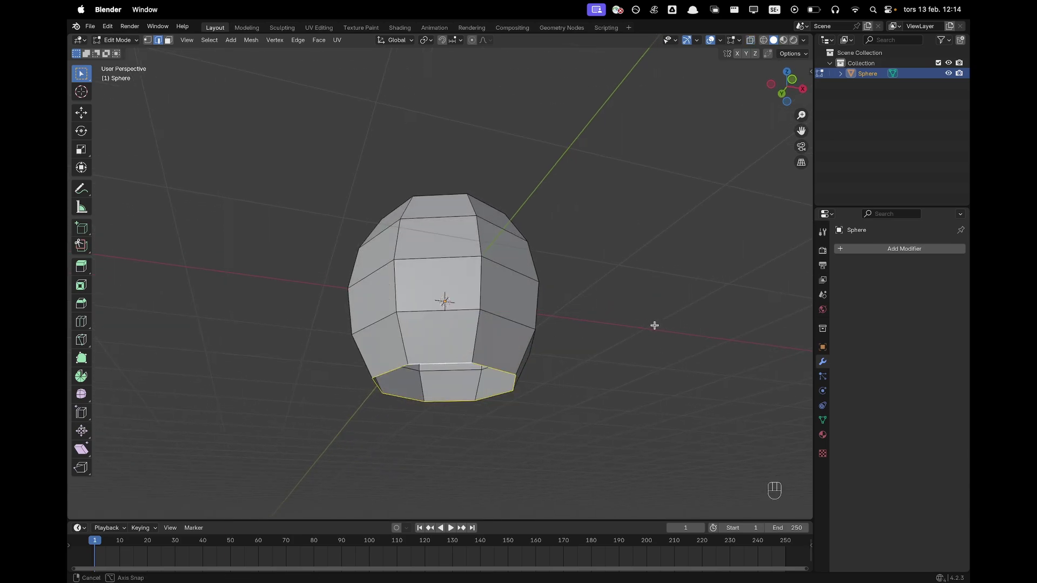
mouse_move(655, 324)
middle_mouse_down()
mouse_move(643, 291)
mouse_move(645, 310)
middle_mouse_up()
key("f")
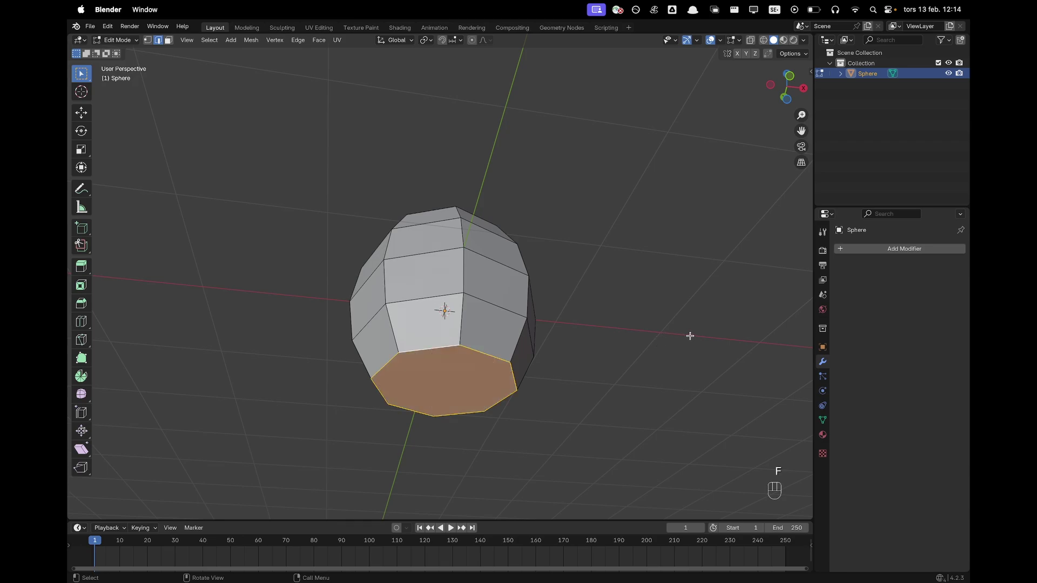
Inset the bottom face by about 0.086 m and extrude it about 0.058 m downward
key("i")
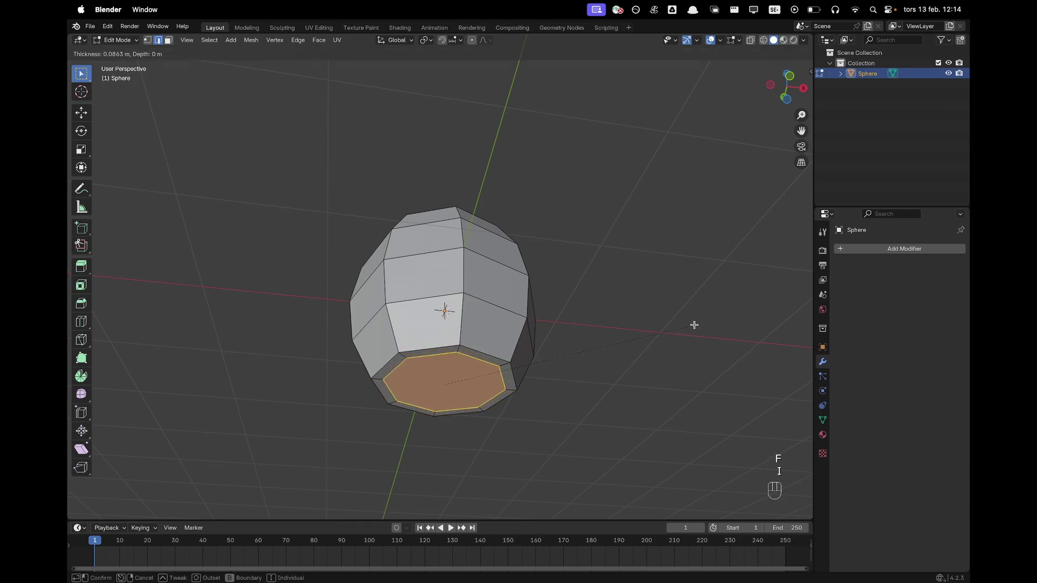
left_click(694, 325)
key("e")
left_click(693, 335)
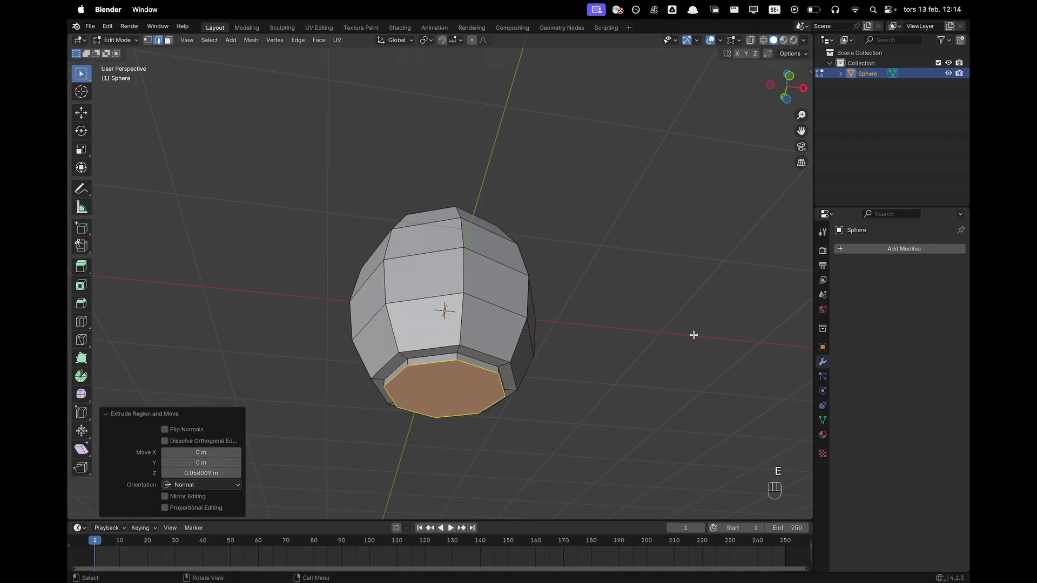
Move the extruded bottom face about 0.079 m further down along Z and scale it to about 0.81
key("g")
key("z")
left_click(694, 341)
key("s")
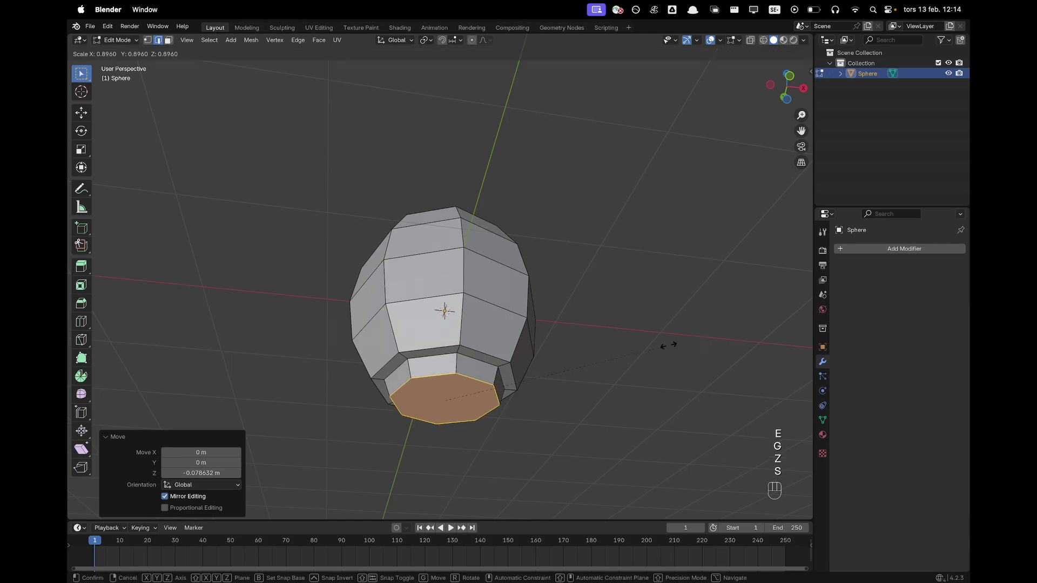
left_click(648, 347)
Recess the bottom face with an inset of about 0.13 m and an inward extrusion of about 0.07 m, scaled to about 0.81
key("i")
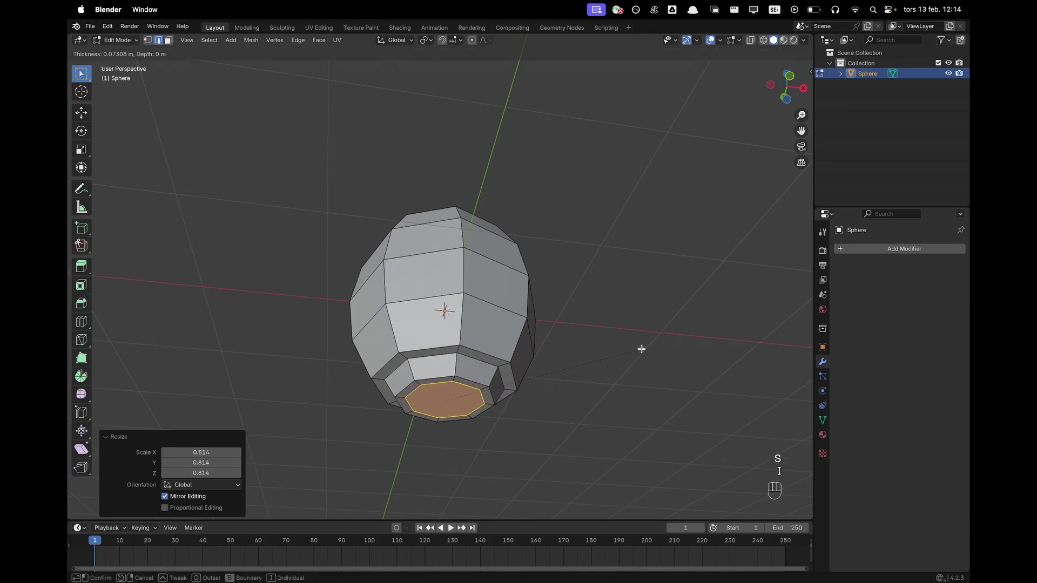
left_click(637, 350)
key("e")
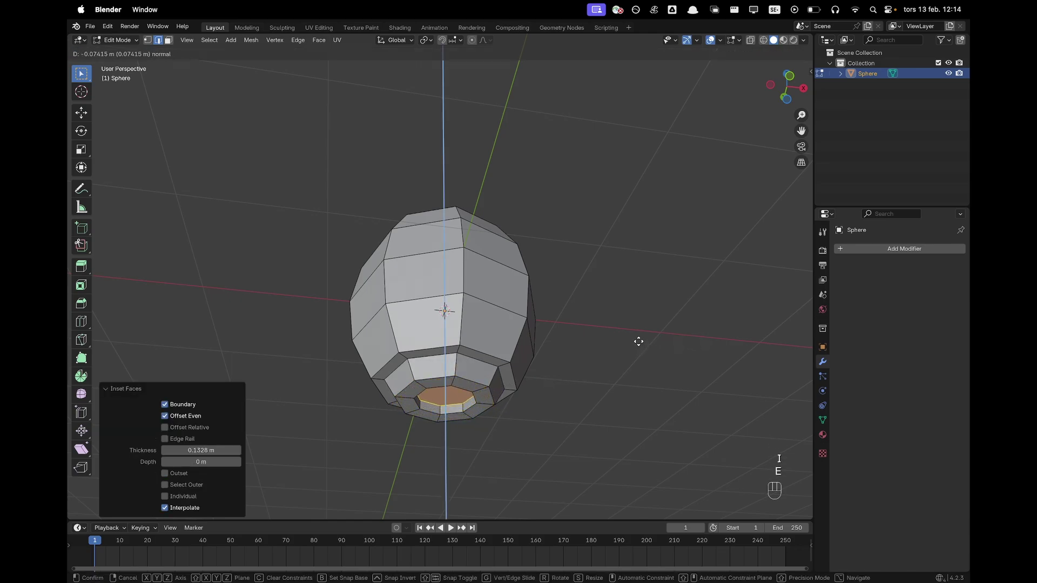
left_click(636, 340)
key("s")
left_click(562, 332)
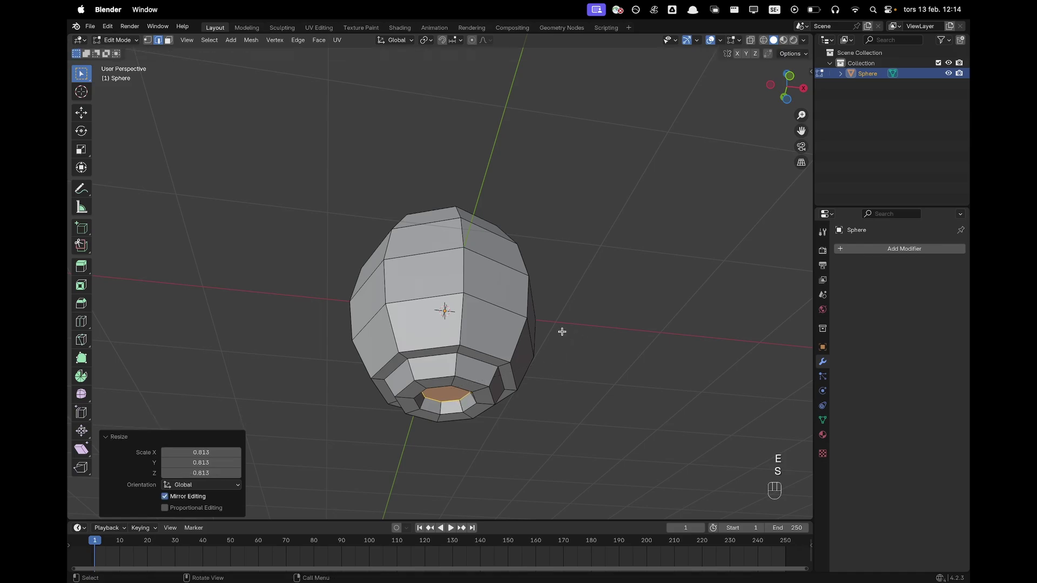
Fill the top opening with a face and inset that face by about 0.135 m
middle_click_drag(562, 331, 560, 417)
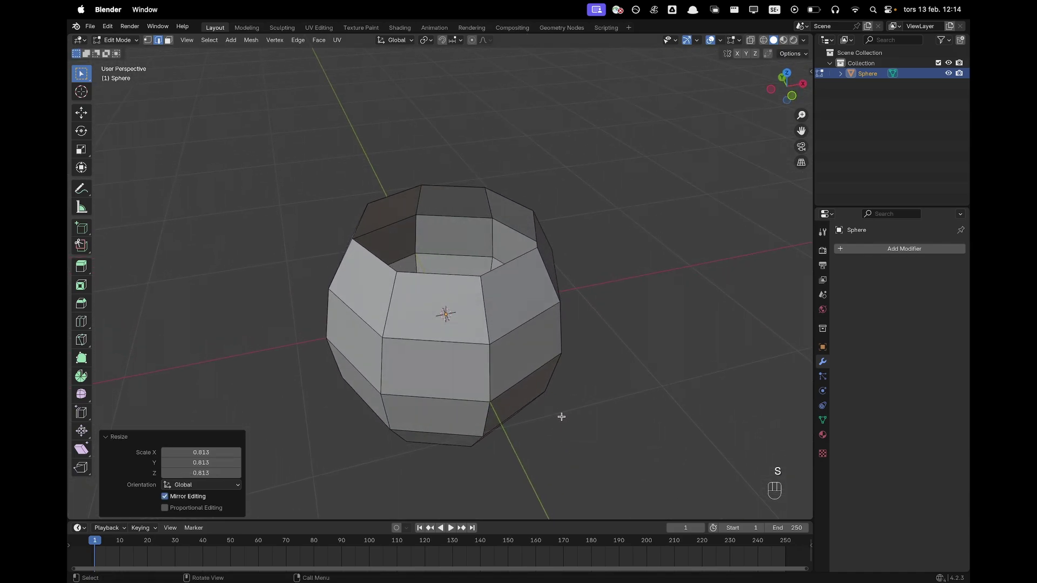
left_click(446, 274, "alt")
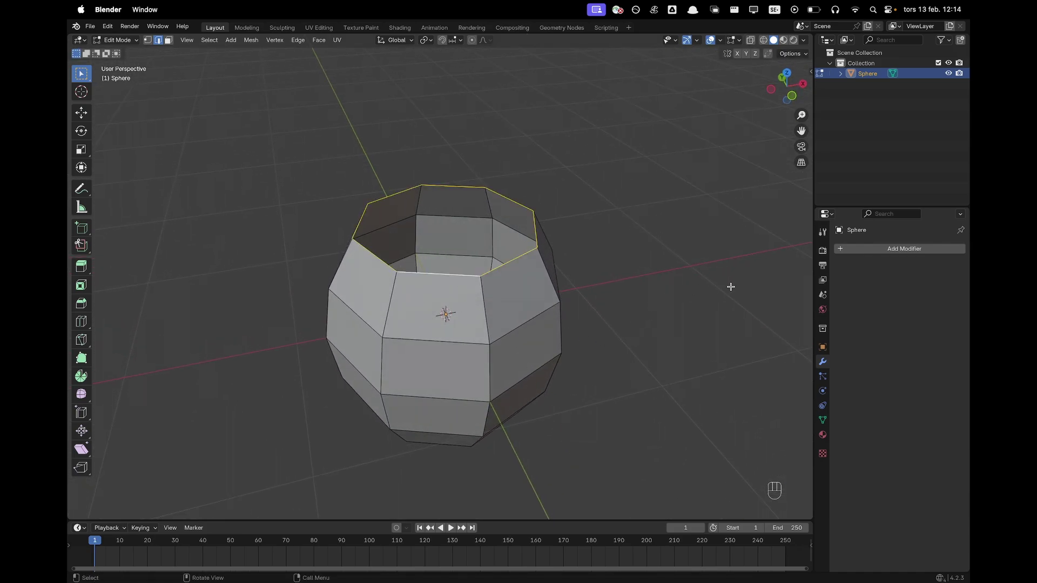
key("f")
key("i")
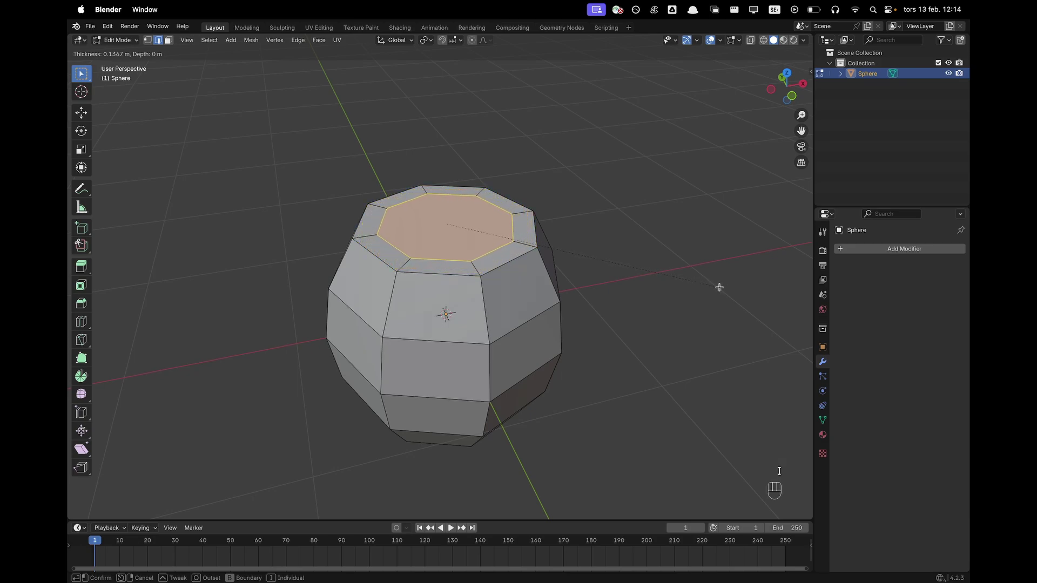
left_click(719, 287)
Extrude the inset top face about 0.21 m upward and scale it to just over half size to form a tapered neck
key("e")
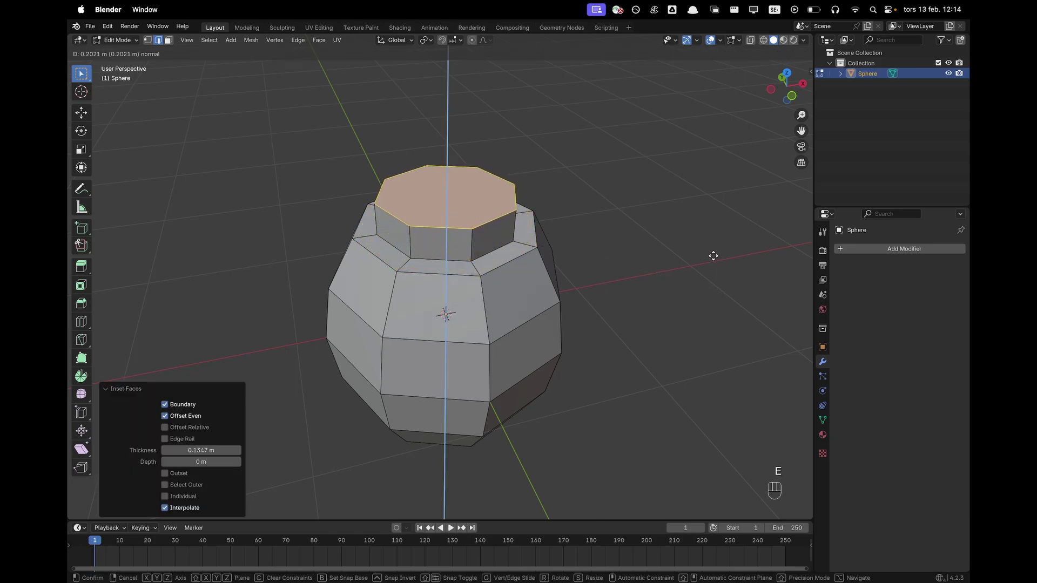
left_click(713, 254)
key("s")
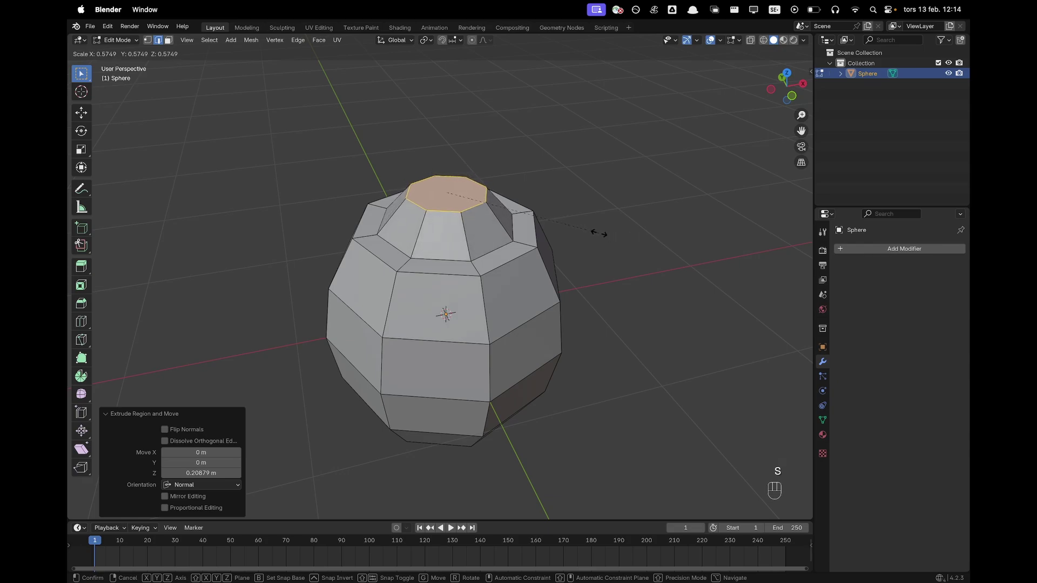
left_click(589, 240)
Extrude the four horizontal face rings around the body outward as individual faces by 0.17 m
scroll(587, 254, "down", 2)
key("3")
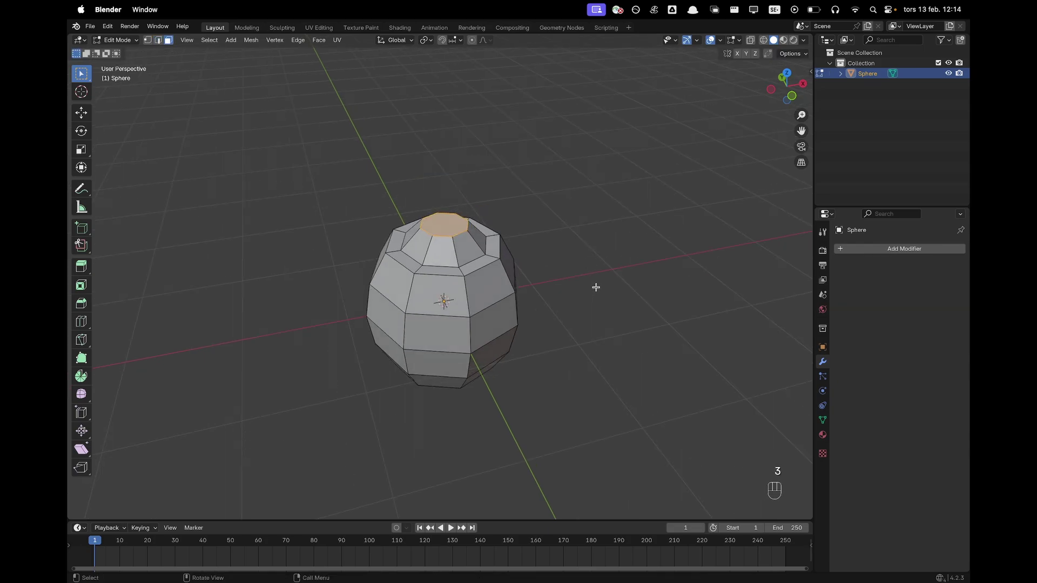
middle_click_drag(596, 289, 600, 246)
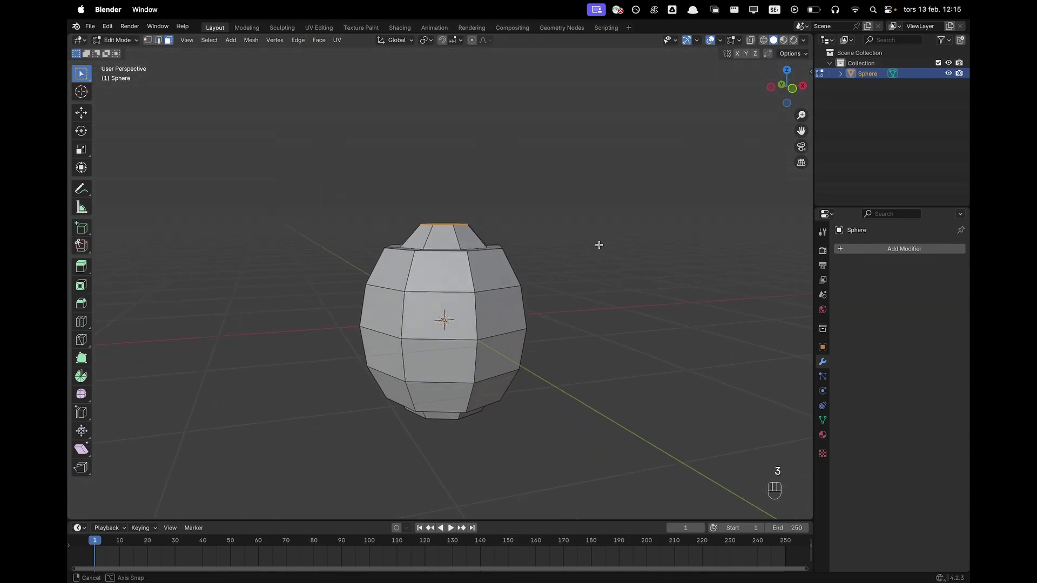
left_click(476, 286, "alt+shift")
key("alt+a")
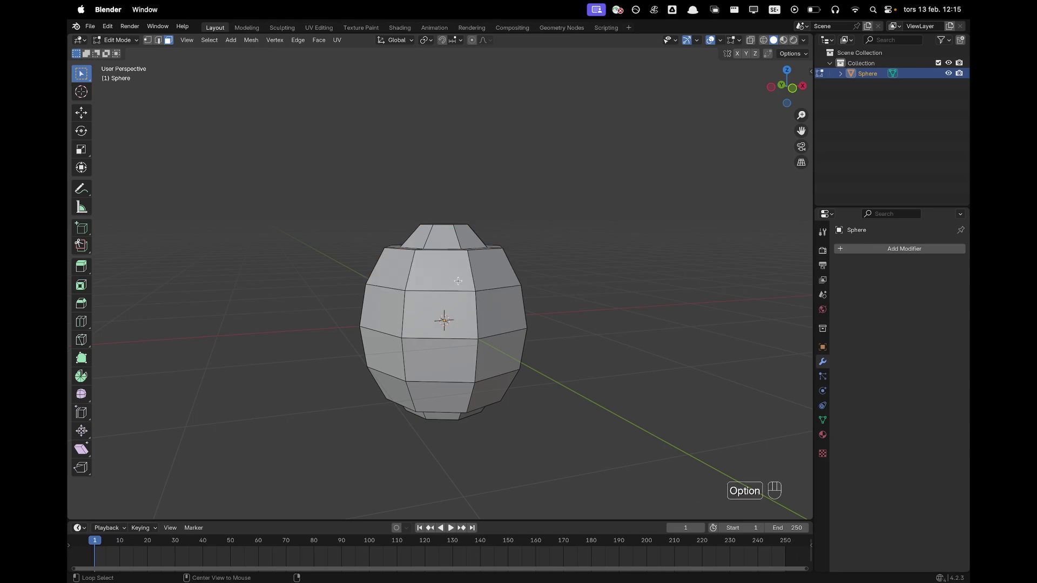
left_click(471, 270, "alt+shift")
left_click(478, 317, "alt+shift")
left_click(477, 368, "alt+shift")
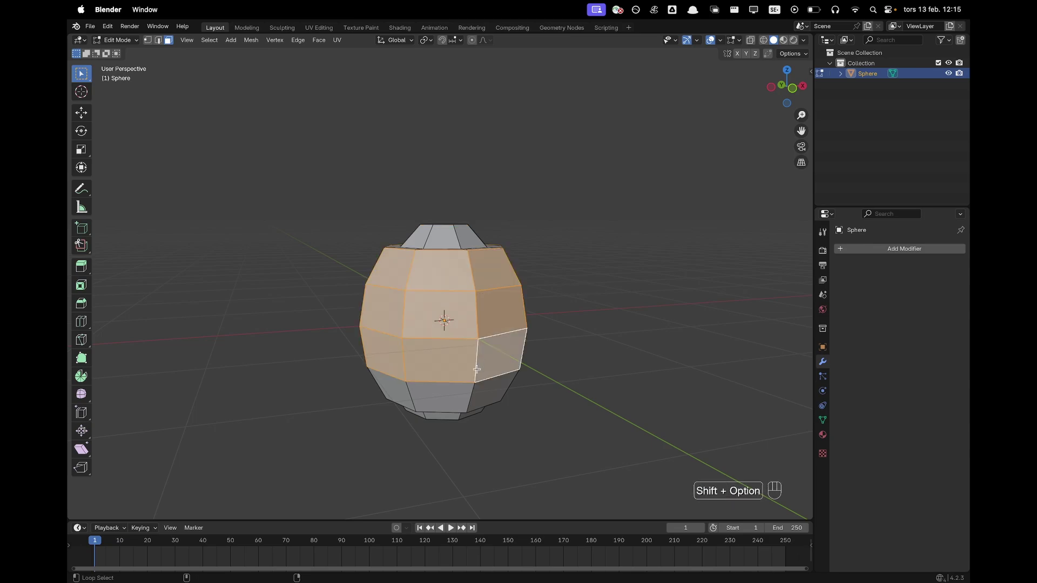
left_click(471, 395, "alt+shift")
key("alt+e")
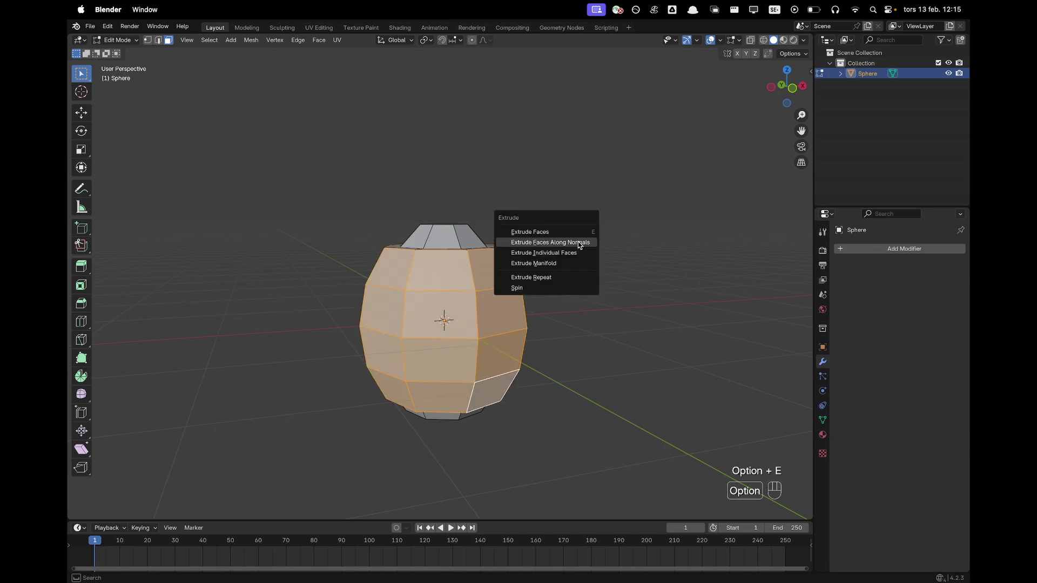
left_click(576, 252)
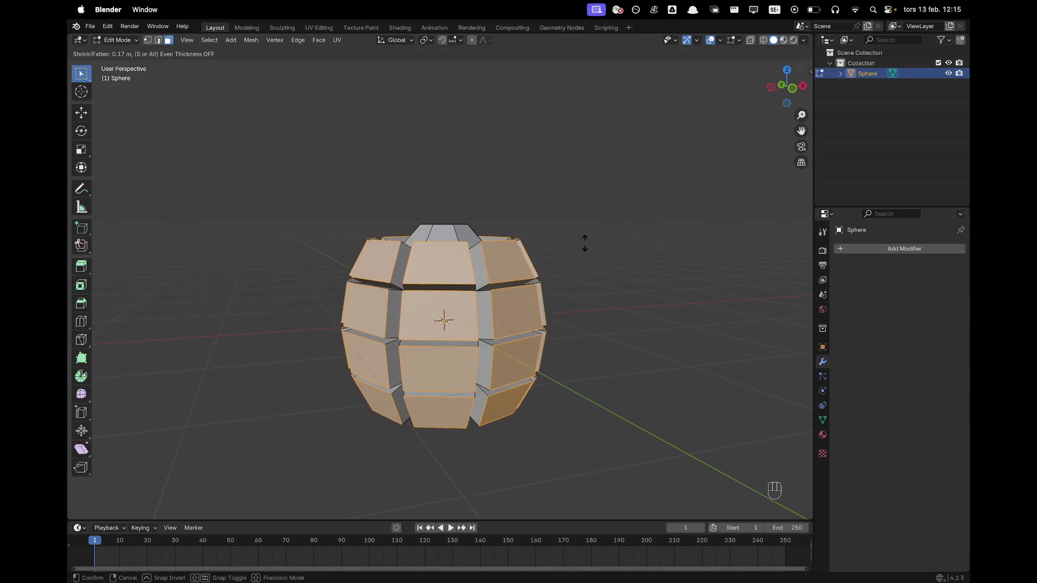
left_click(584, 243)
Return to Object Mode and add a Bevel modifier with 4 segments to the body
middle_click_drag(586, 243, 572, 269)
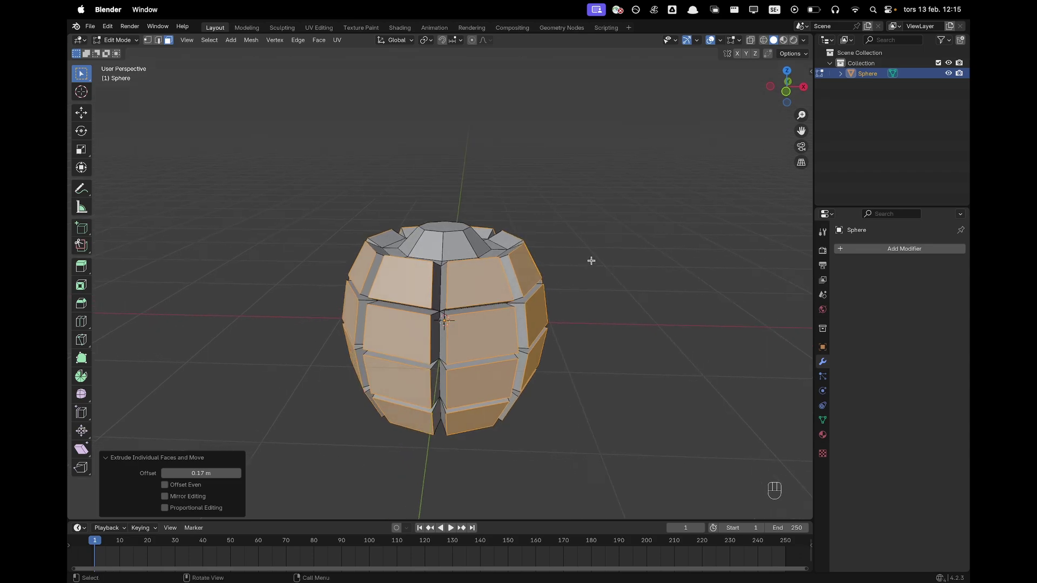
key("Tab")
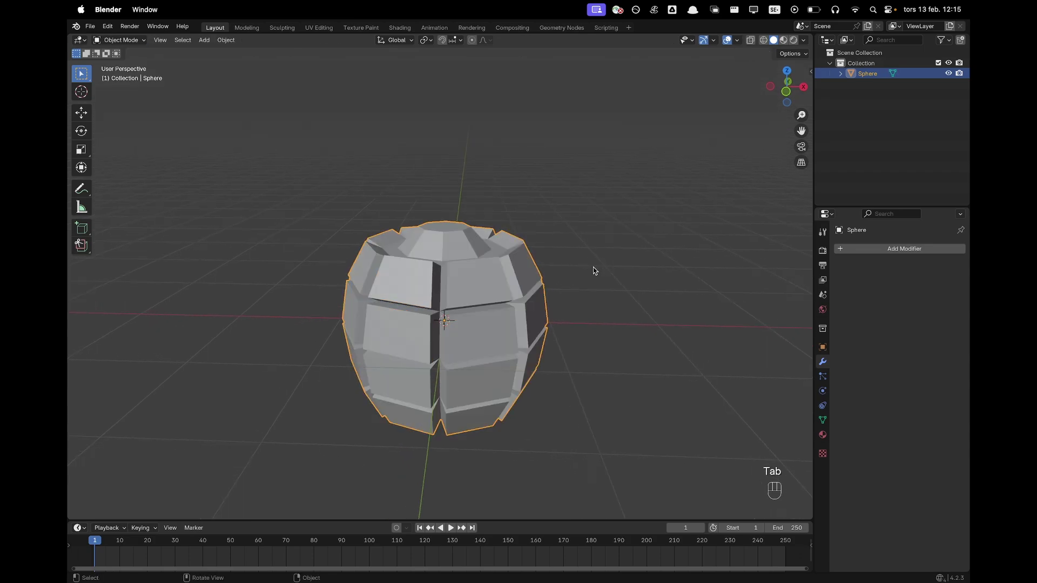
left_click(901, 248)
type("bevel")
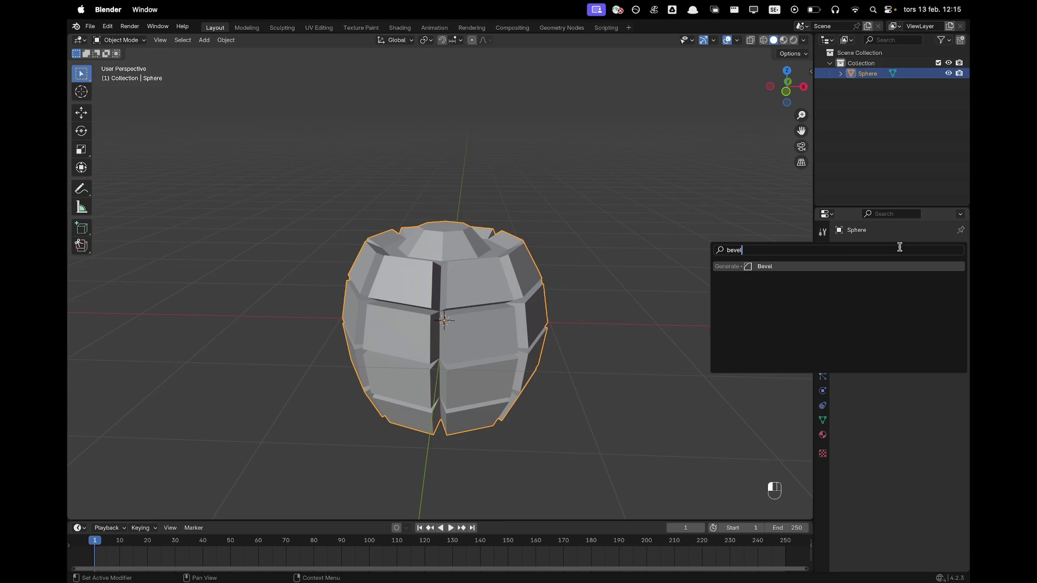
key("Return")
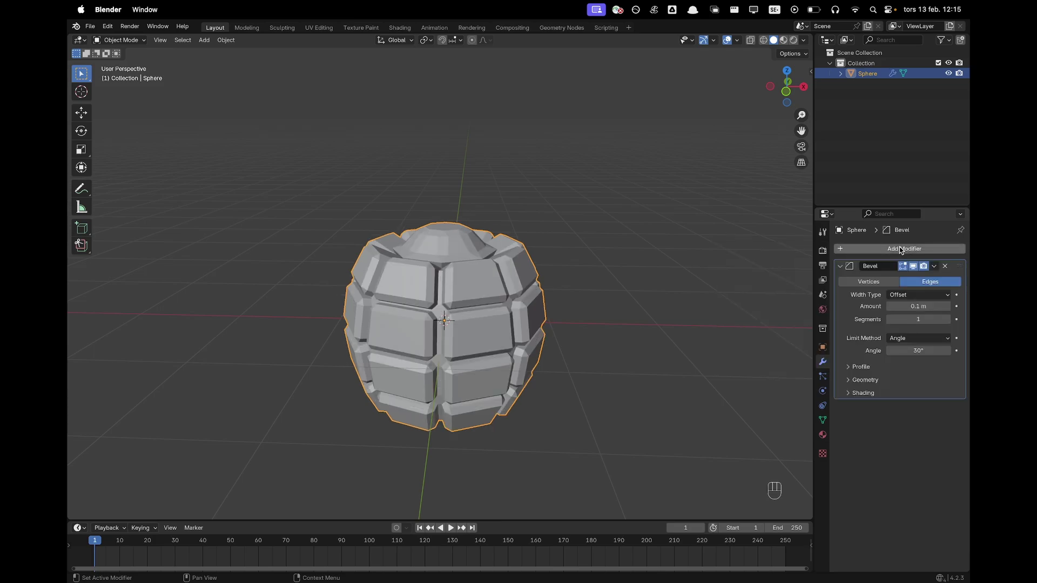
left_click(948, 319)
left_click(948, 319)
left_click(948, 320)
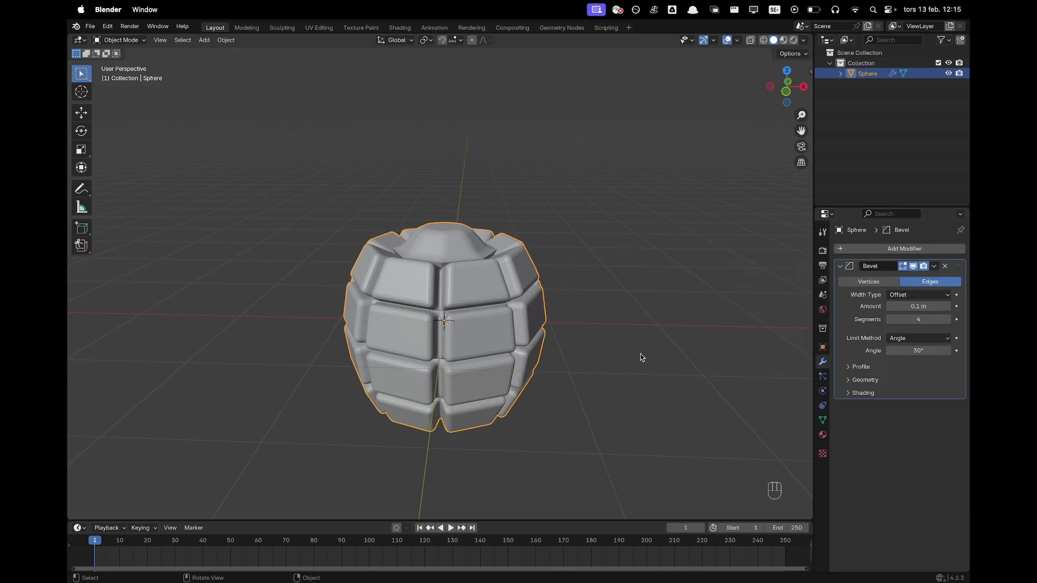
Shade the grenade body auto smooth with a 30° angle
right_click(474, 292)
left_click(475, 290)
Try a level 2 Subdivision modifier on the body and undo it
key("alt+2")
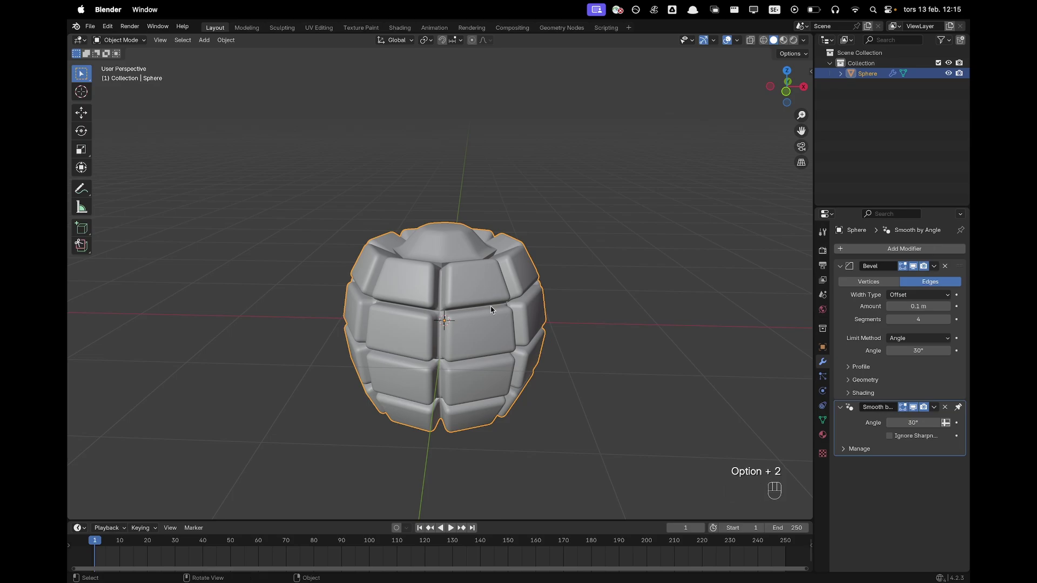
key("super+2")
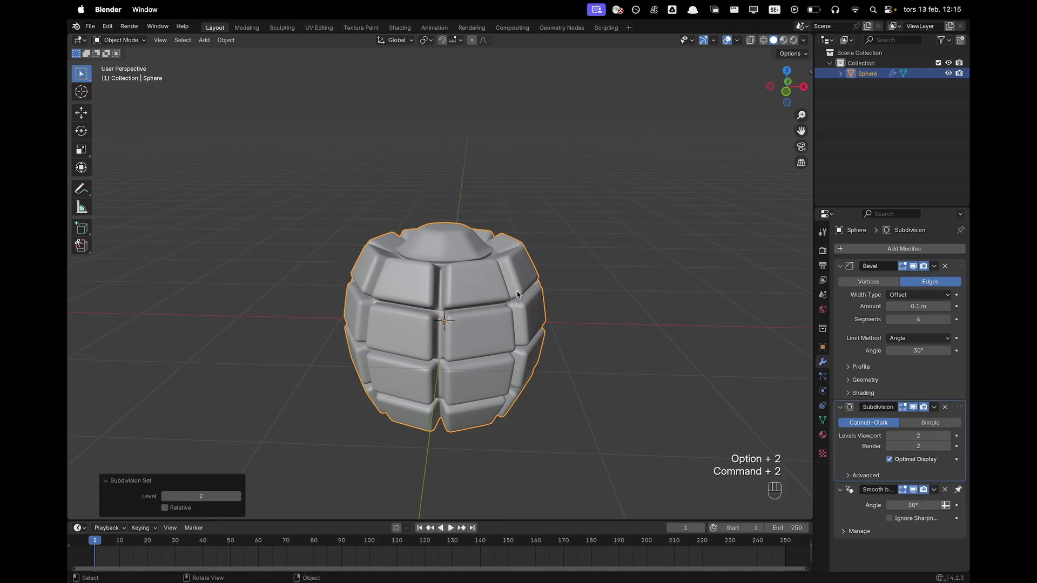
key("super+z")
Set the body's Bevel modifier amount to 0.02 m
middle_click_drag(517, 294, 600, 267)
scroll(599, 267, "up", 2)
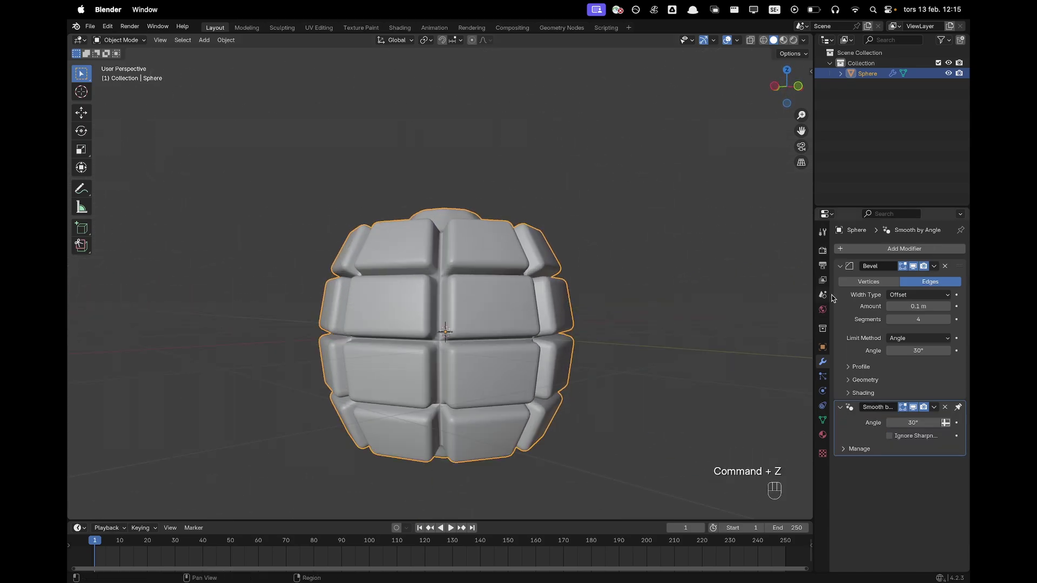
left_click_drag(904, 307, 906, 307, "shift")
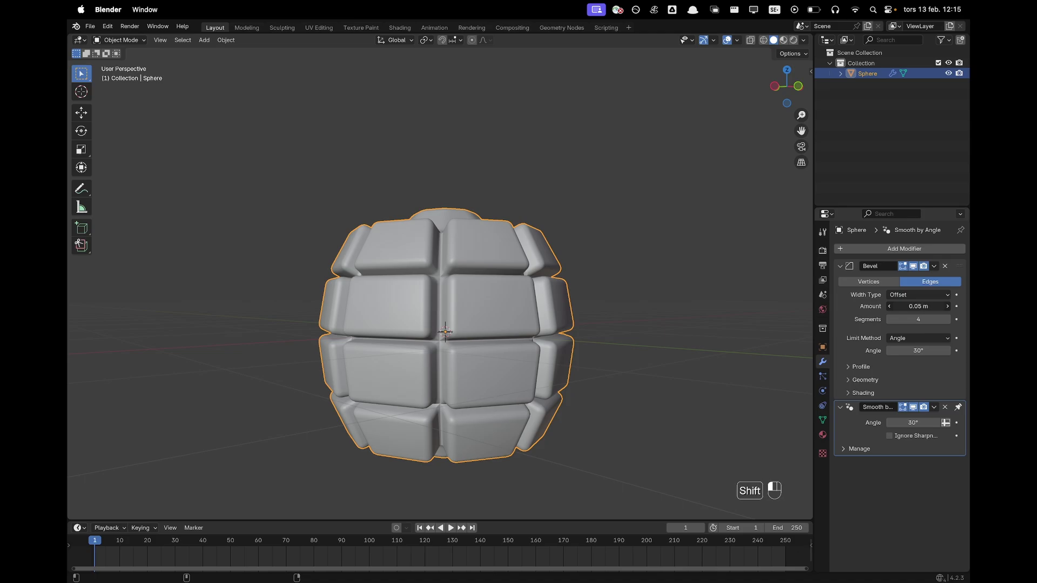
left_click_drag(906, 307, 894, 307, "shift")
middle_click_drag(630, 242, 563, 256)
scroll(584, 291, "down", 4)
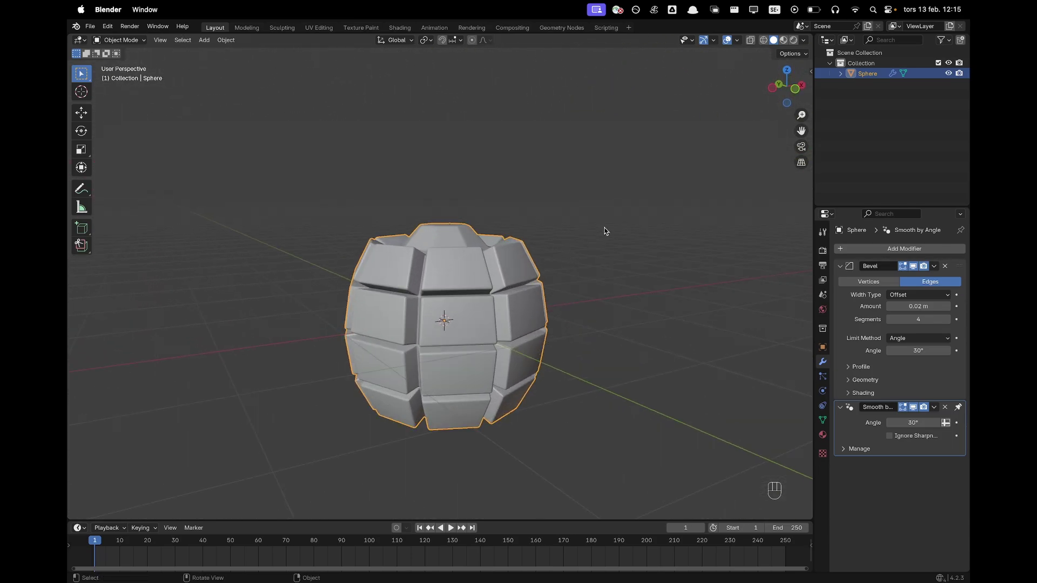
In Edit Mode, stretch the entire body mesh along the Z axis by a factor of about 1.09
key("Tab")
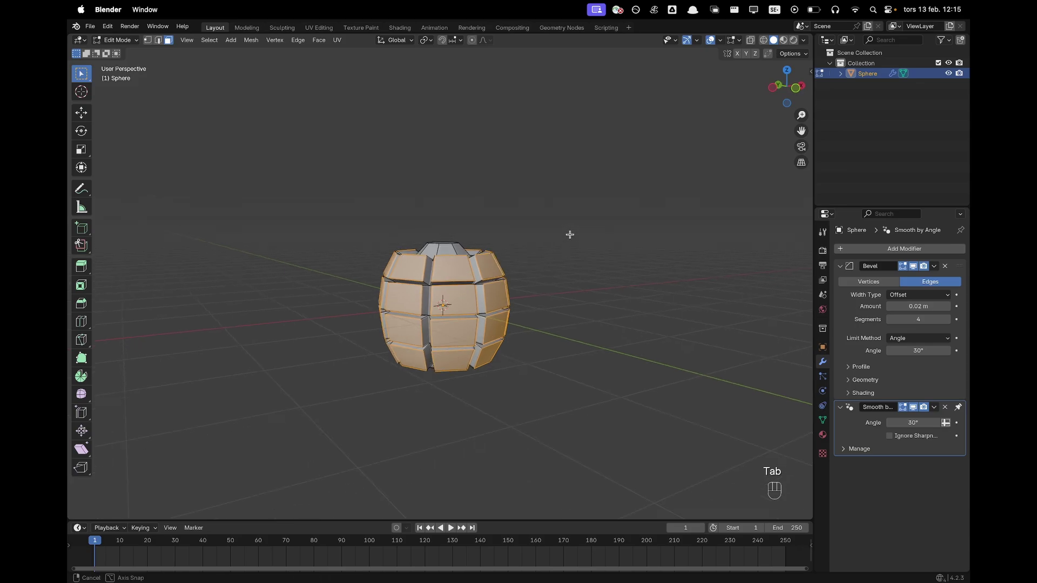
key("a")
key("s")
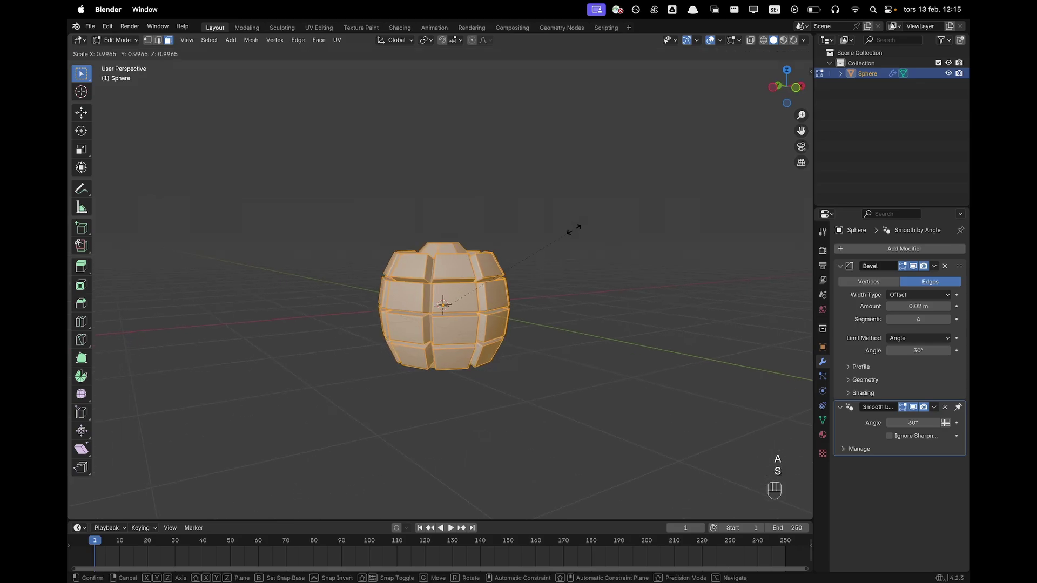
key("z")
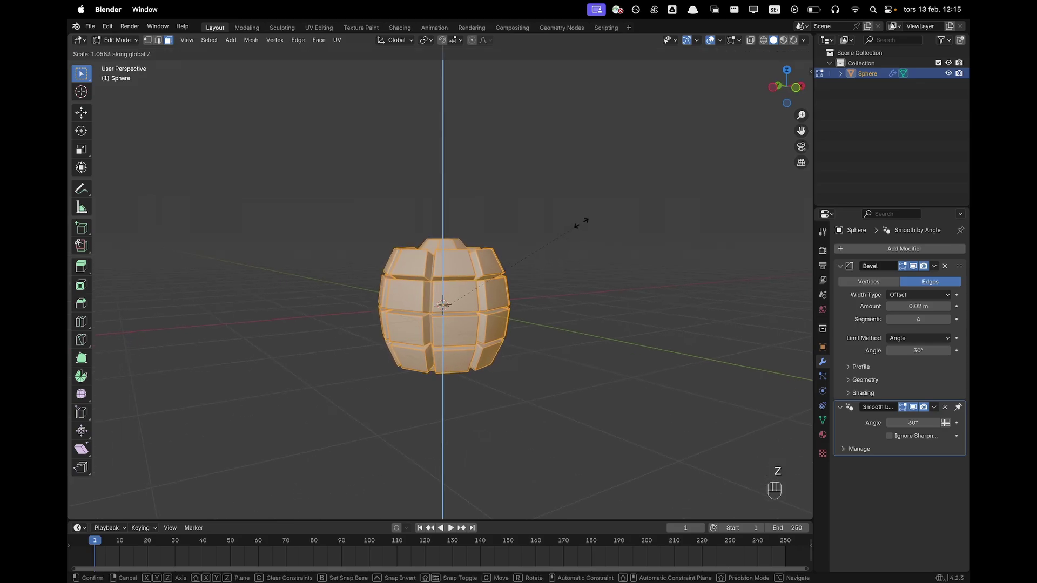
left_click(586, 221)
Select the body's bottom cap face, grow the selection by three face rings, and move it down about 0.042 m along Z
middle_click_drag(586, 221, 550, 314)
scroll(473, 371, "up", 1)
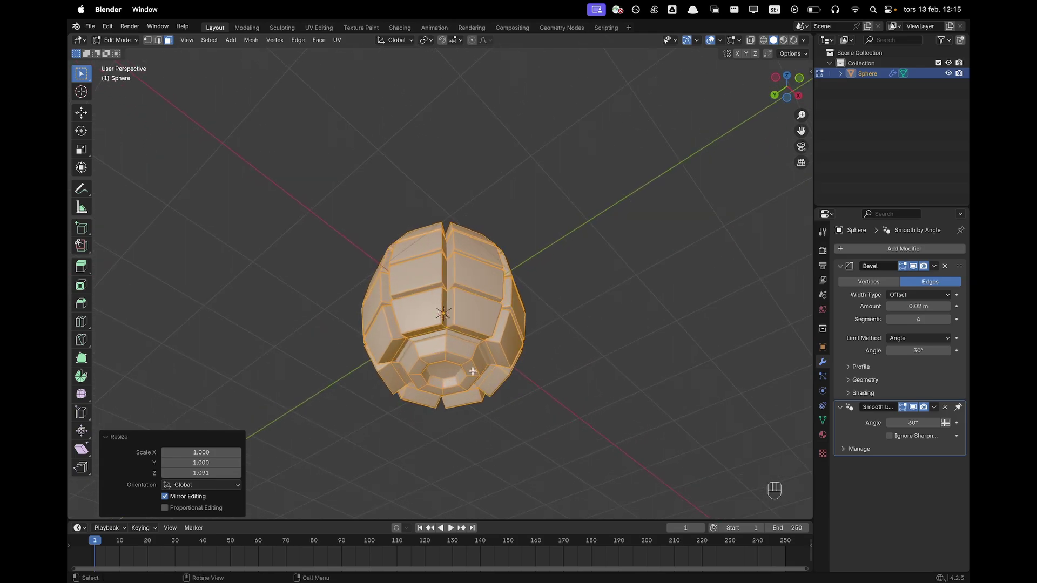
left_click(444, 368)
middle_click_drag(527, 381, 538, 300)
scroll(529, 324, "up", 1)
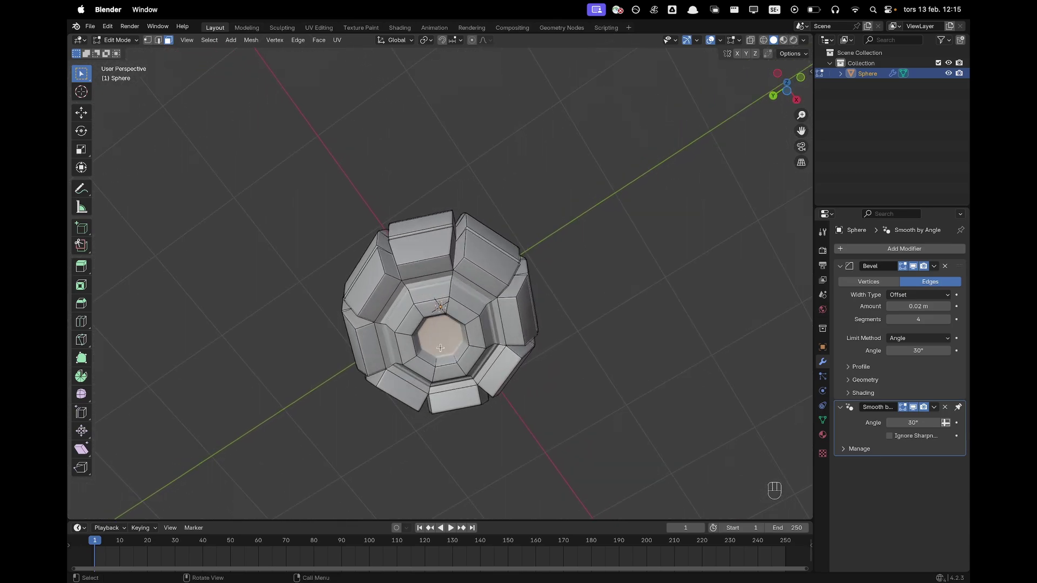
left_click(209, 40)
mouse_move(256, 157)
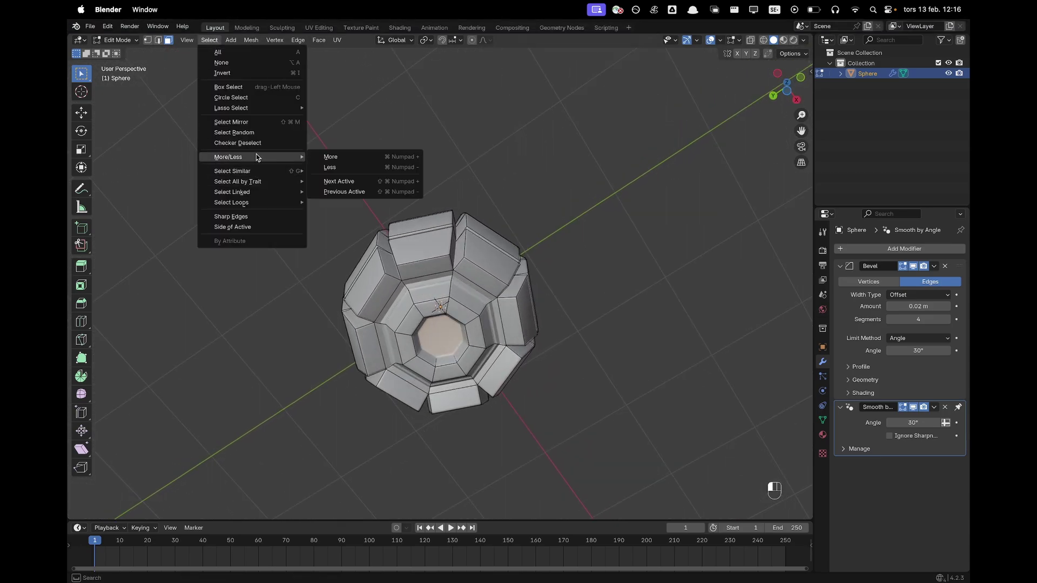
left_click(326, 157)
middle_click_drag(537, 176, 582, 185)
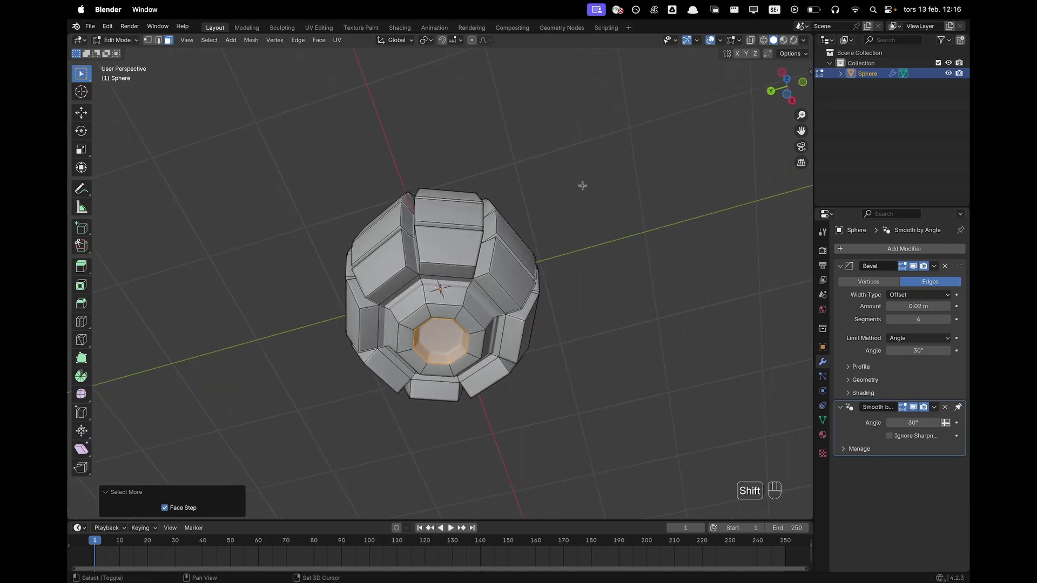
key("shift+r")
key("shift+r")
key("shift+r")
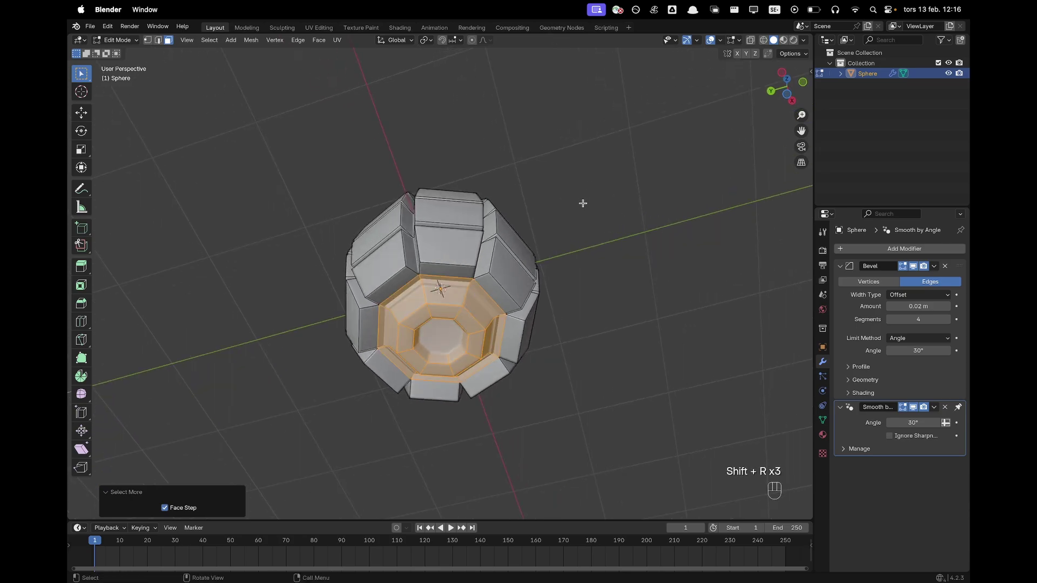
key("super+z")
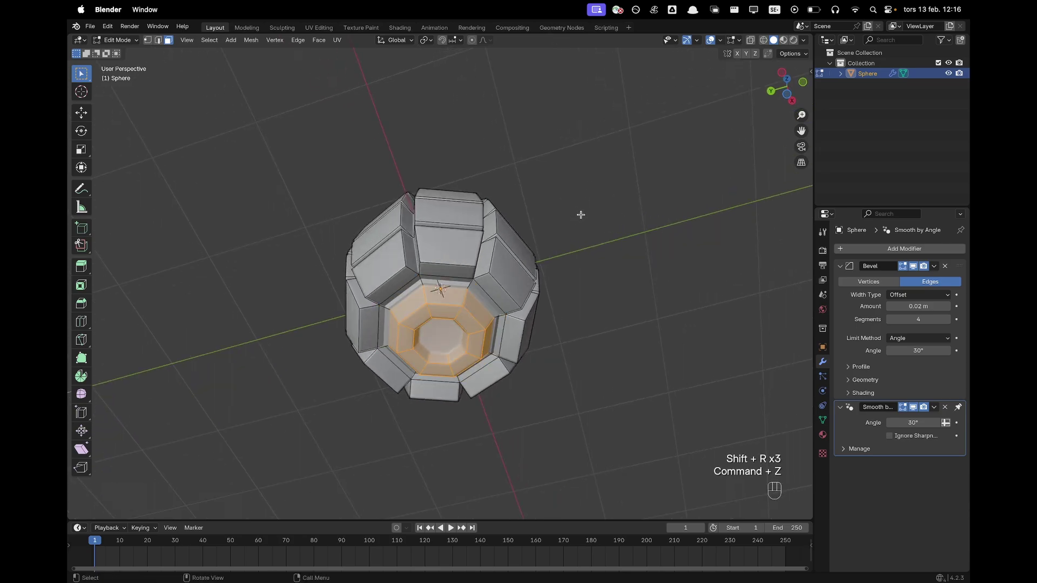
middle_click_drag(580, 215, 599, 278)
key("g")
key("z")
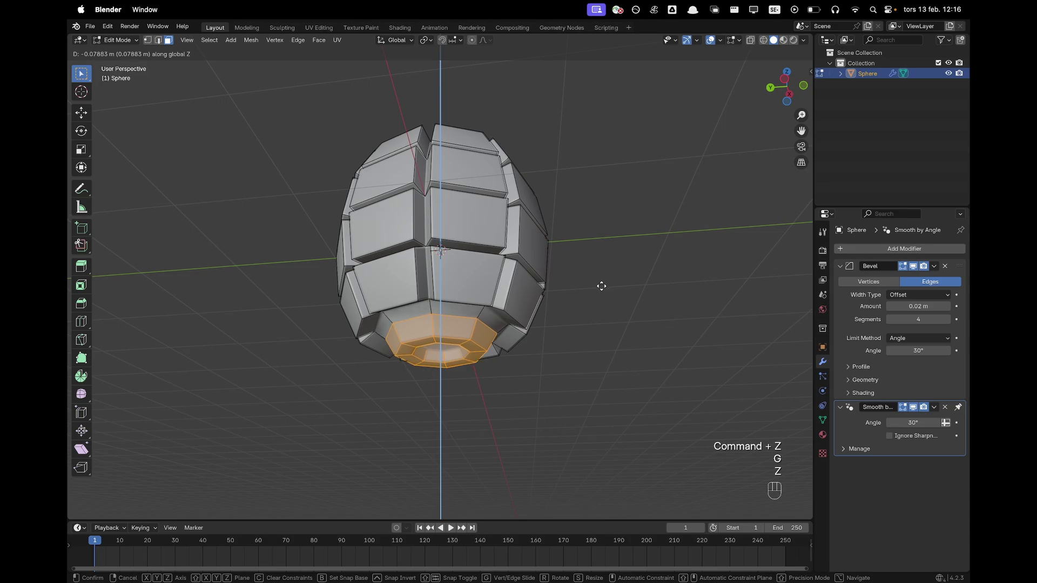
left_click(603, 282)
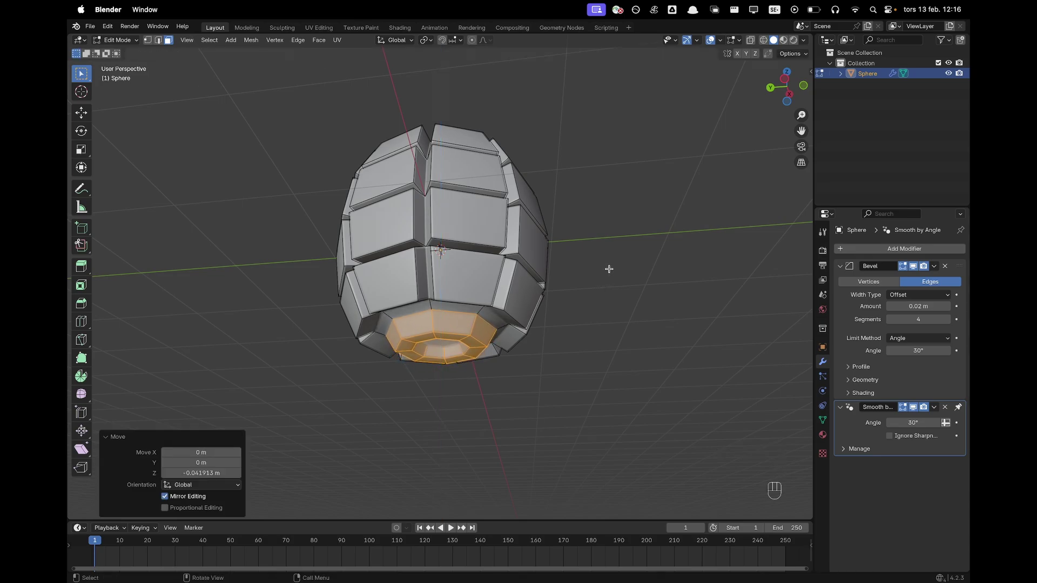
Raise the neck's top face and its sloped side faces slightly along Z, and return to Object Mode with the body deselected
middle_click_drag(608, 268, 620, 324)
left_click(449, 114)
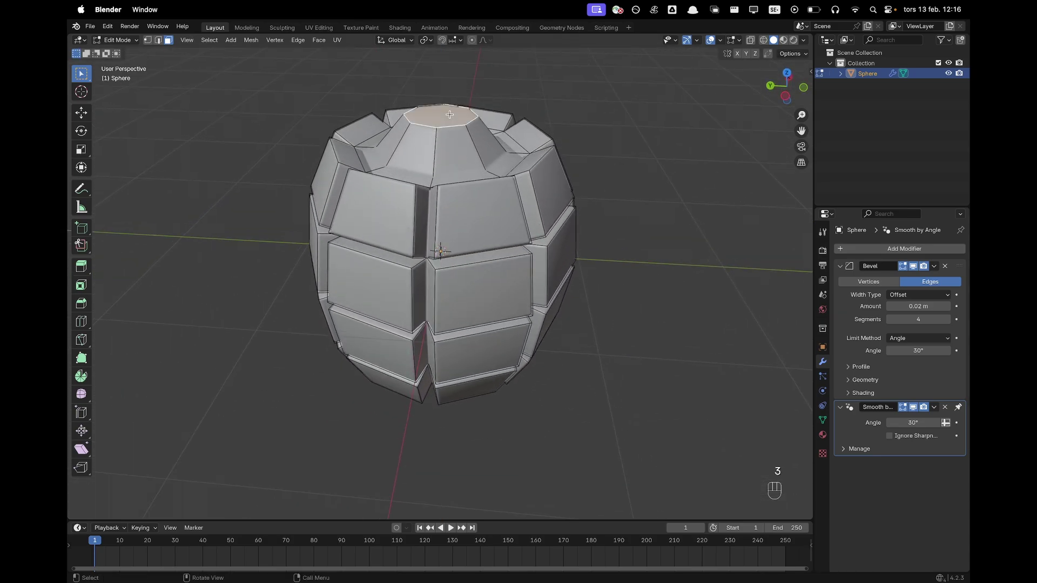
left_click(210, 41)
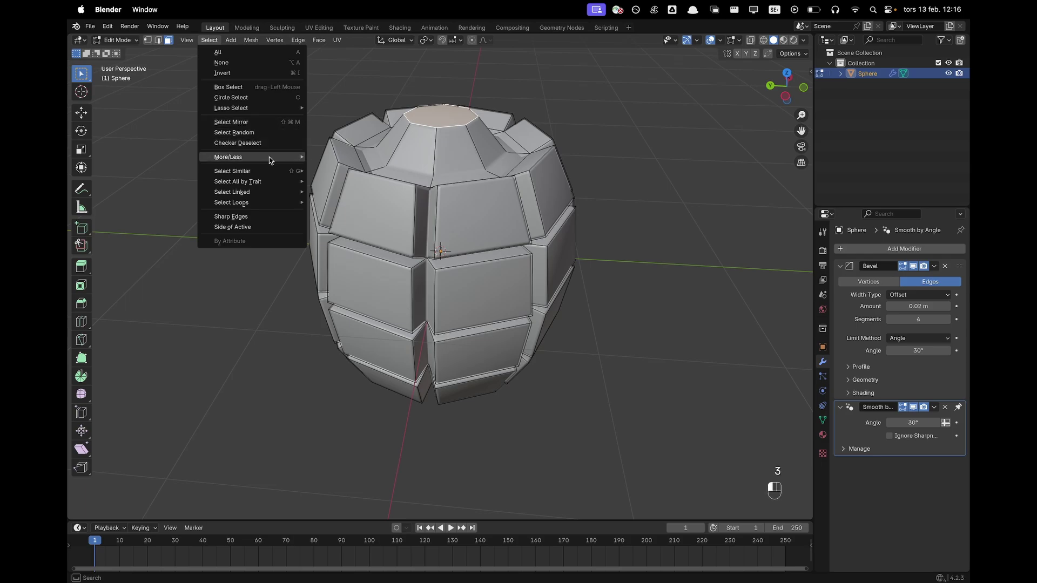
mouse_move(269, 157)
left_click(329, 157)
key("g")
key("z")
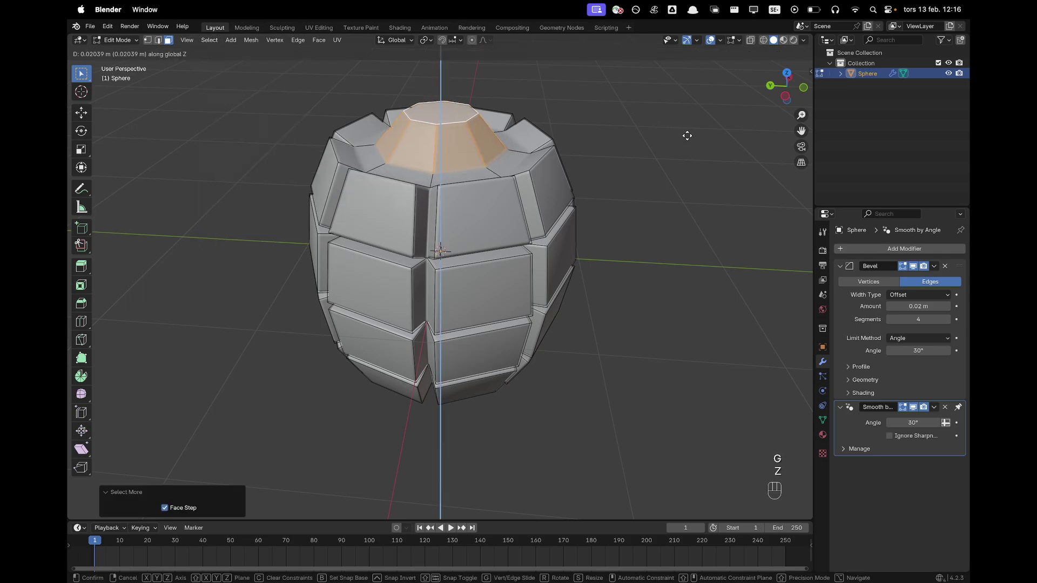
left_click(687, 143)
key("Tab")
scroll(685, 154, "down", 6)
middle_click_drag(622, 212, 553, 218)
left_click(550, 218)
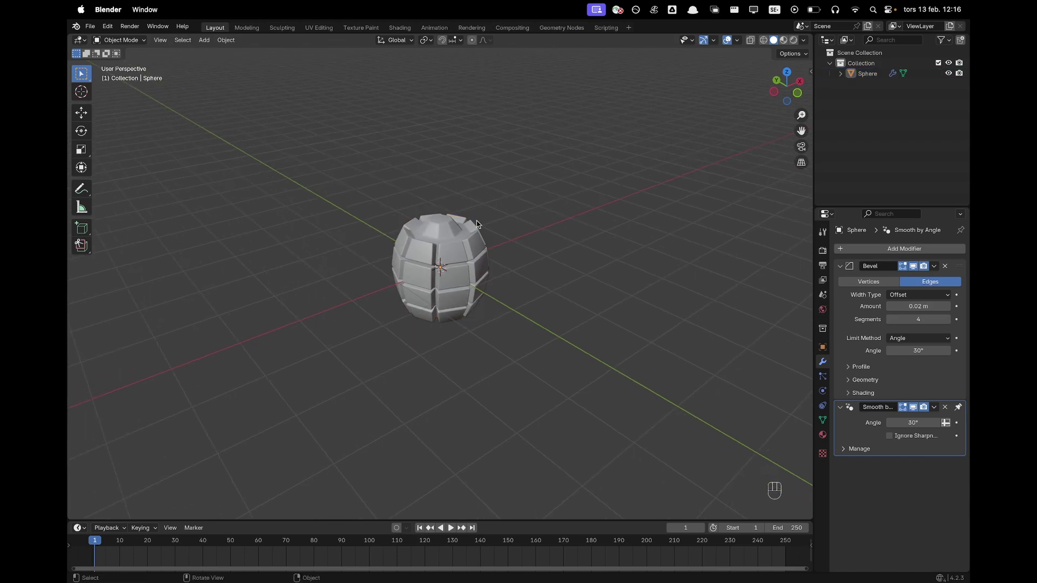
Add a 32-vertex mesh circle and move it up about 0.88 m along Z to the grenade's neck
scroll(446, 225, "up", 2)
middle_click_drag(472, 211, 545, 138)
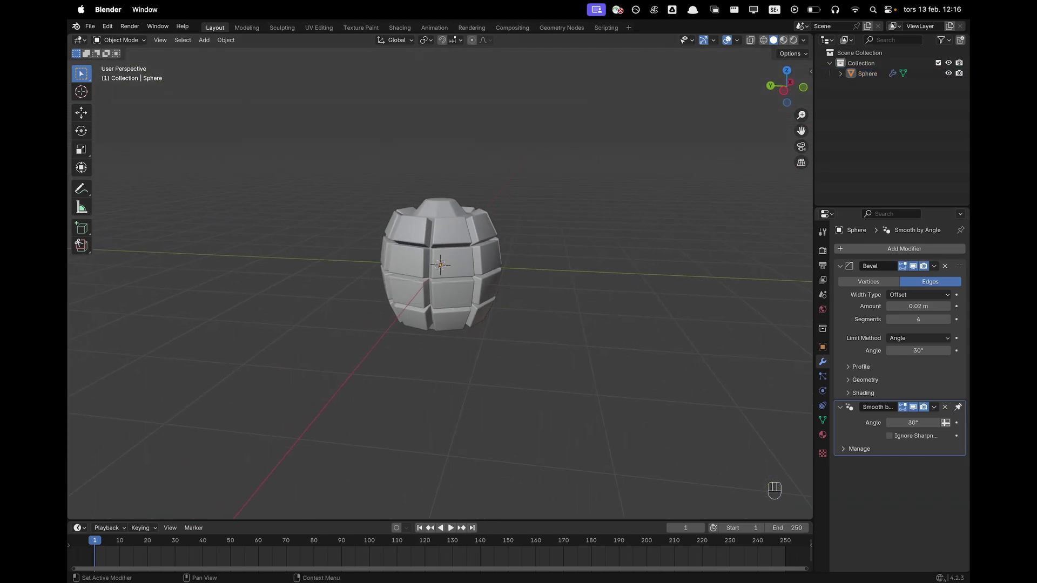
middle_click_drag(468, 153, 562, 209, "shift")
scroll(493, 203, "up", 3)
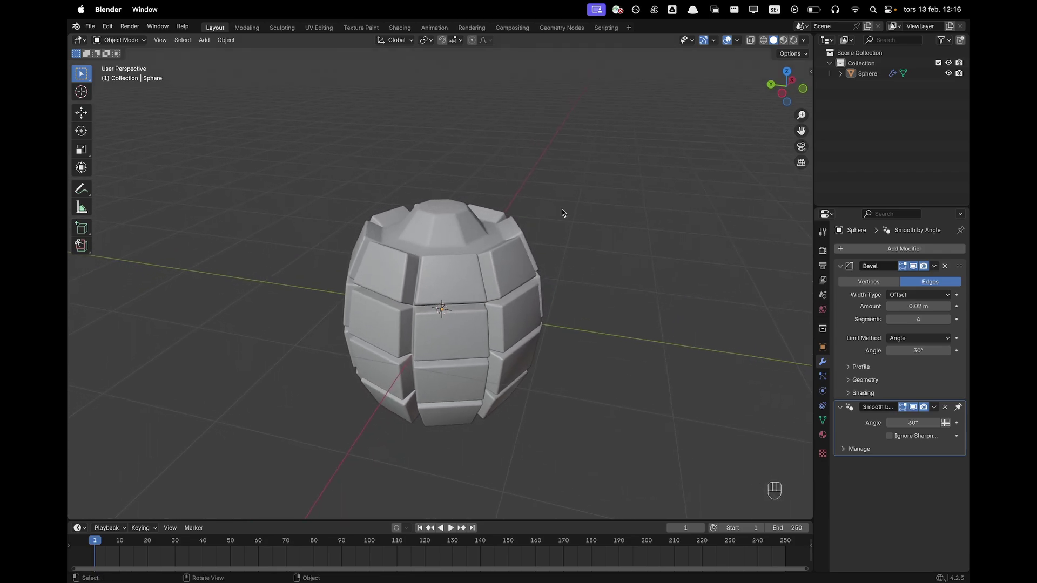
key("shift+a")
mouse_move(435, 168)
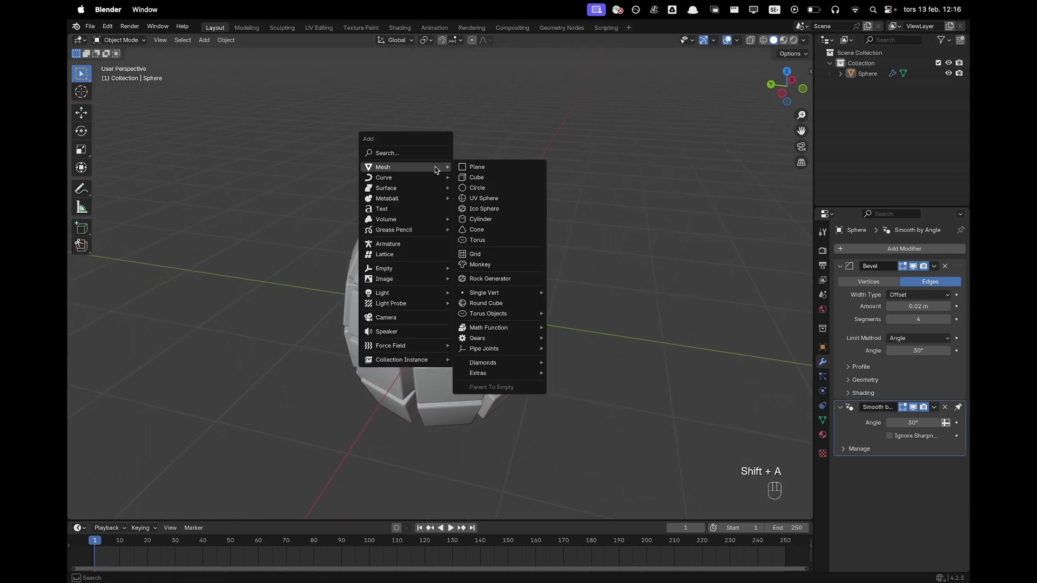
left_click(485, 188)
key("g")
key("z")
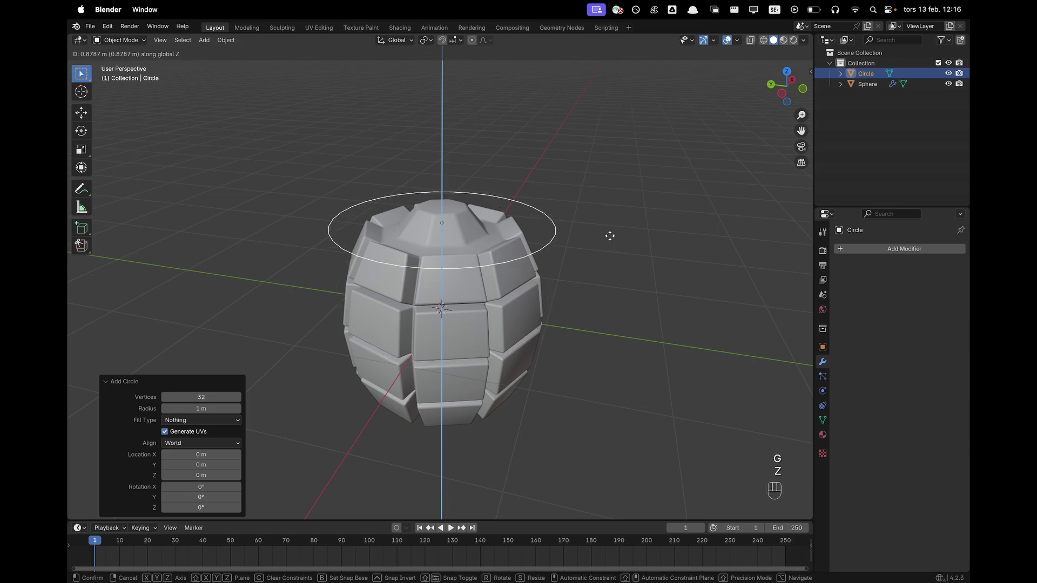
left_click(611, 238)
In Edit Mode, scale the circle's vertices to about 0.467 and fill the circle with a face
key("Tab")
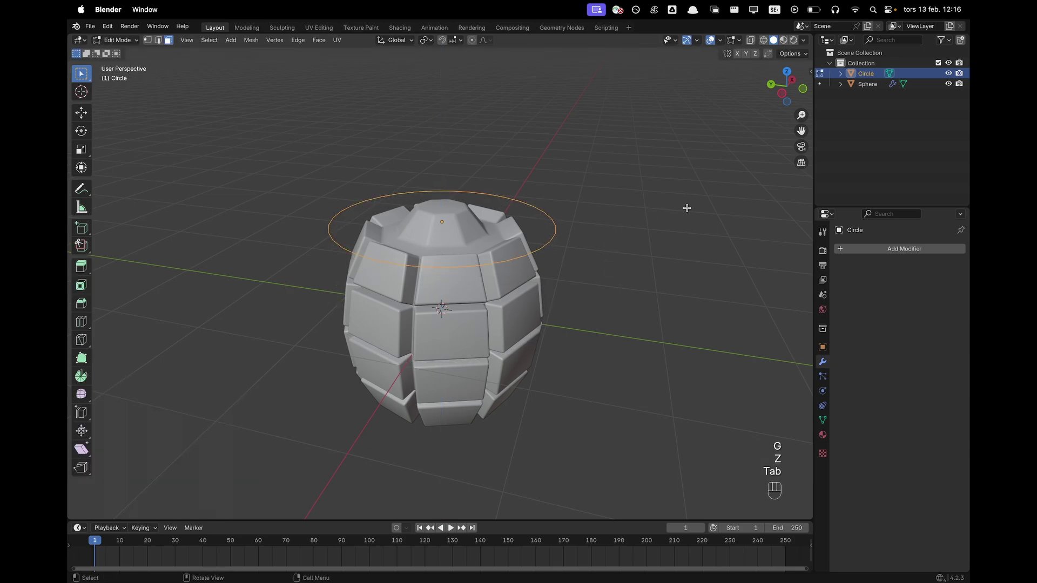
key("1")
key("s")
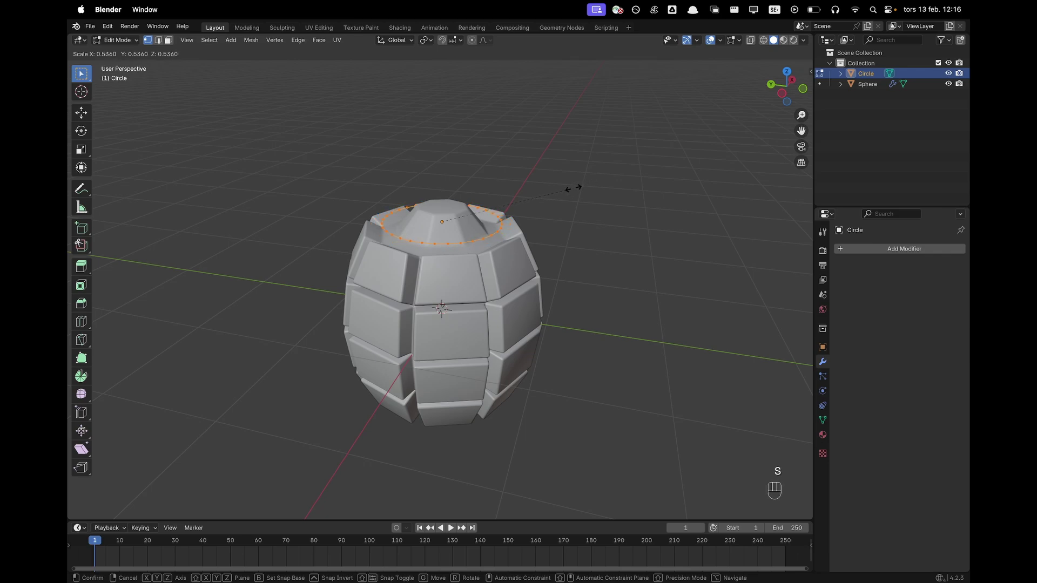
left_click(556, 191)
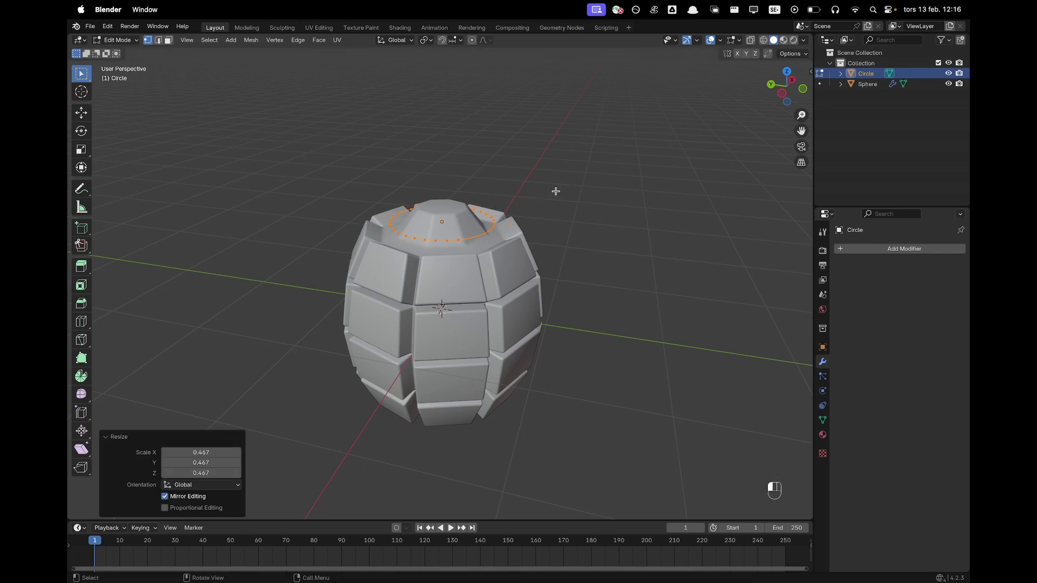
key("f")
Extrude the filled circle upward by about 0.08 m to form a collar around the neck
scroll(561, 194, "up", 3)
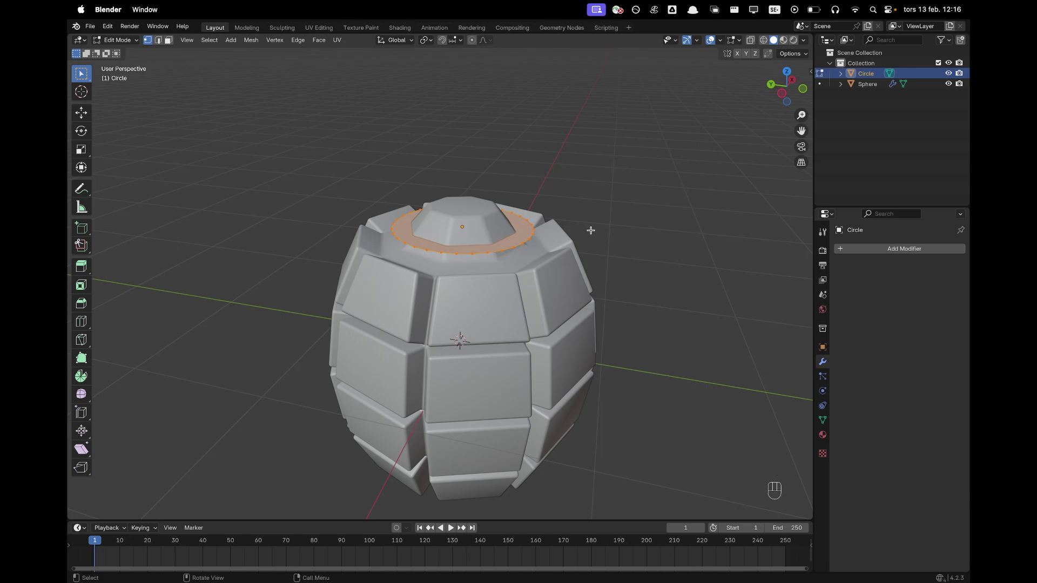
key("e")
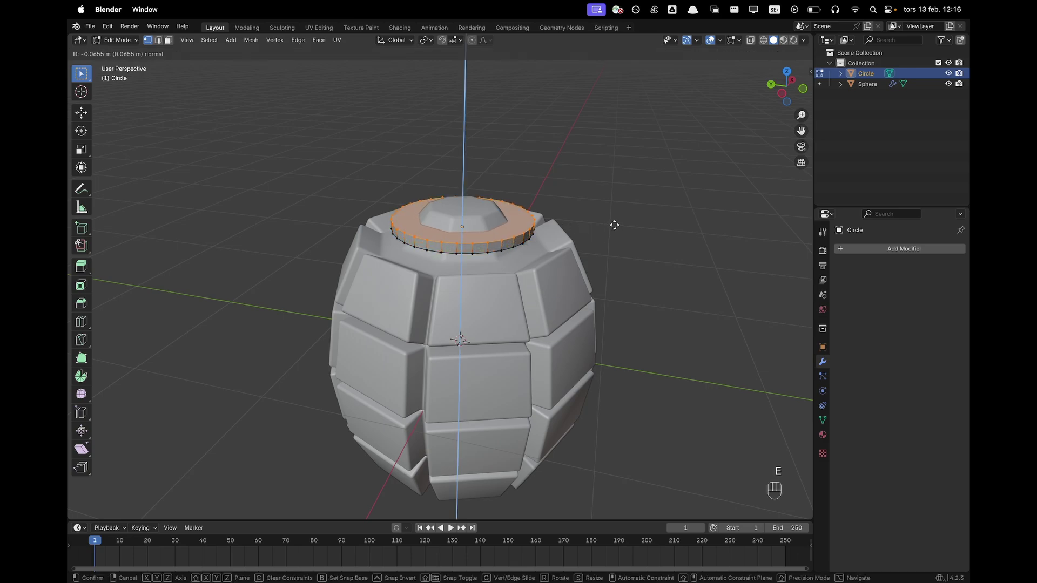
left_click(620, 223)
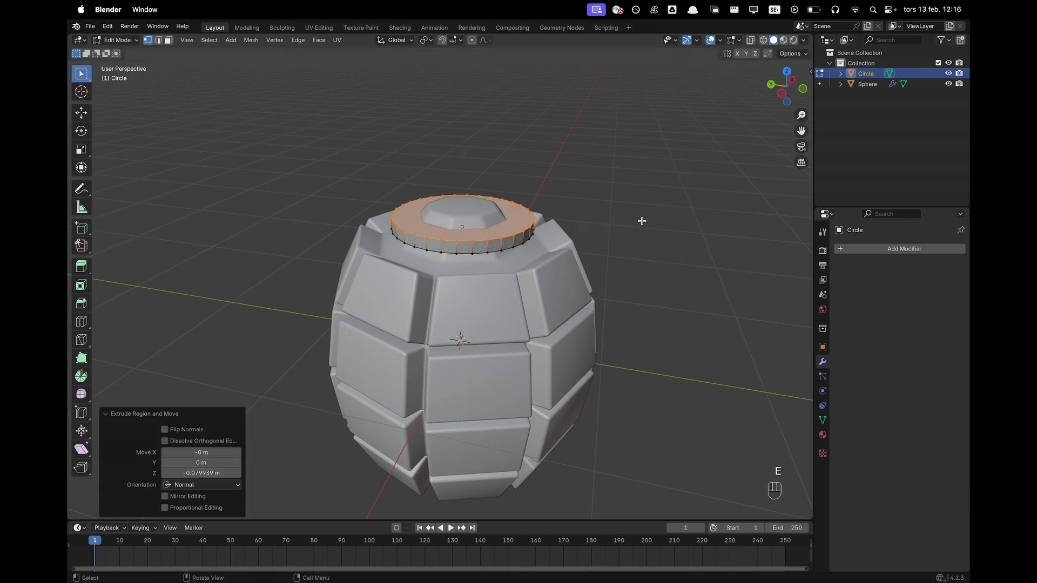
Inset the collar's top face by about 0.053 m and extrude it upward about 0.089 m
key("i")
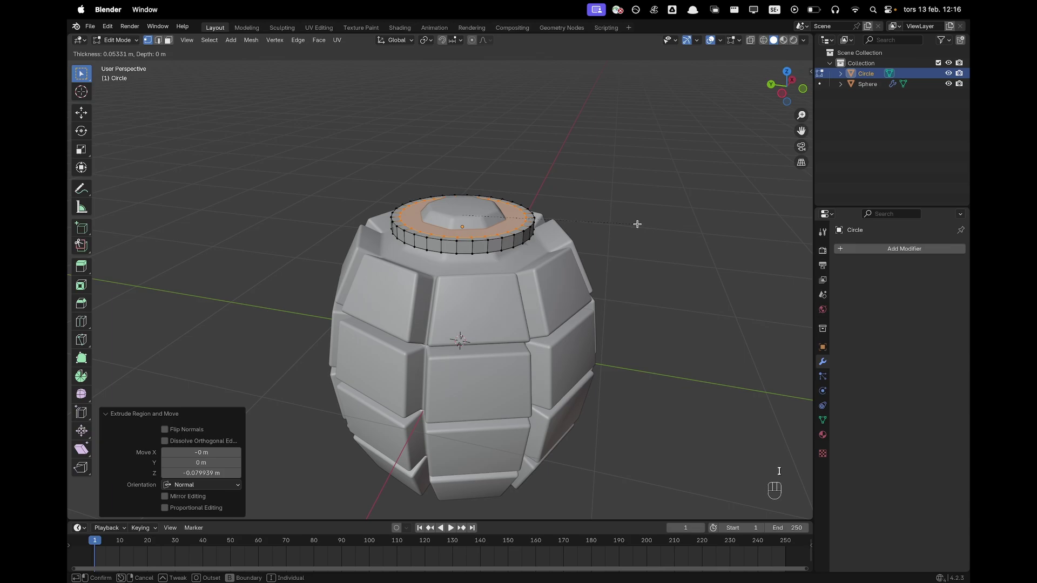
left_click(638, 224)
key("e")
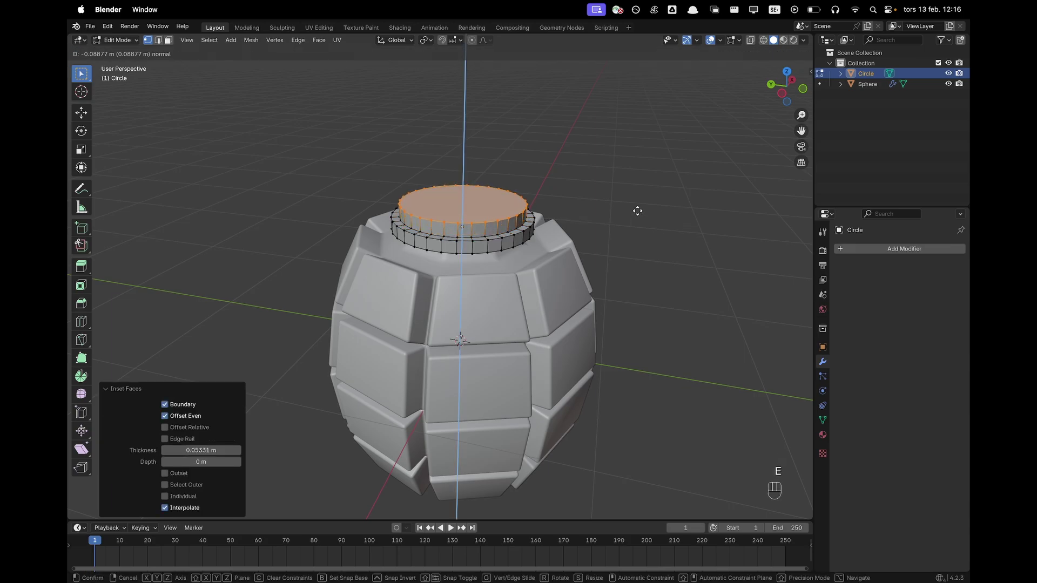
left_click(637, 211)
Extrude the cap's top face in place, scale it to about 1.056, and extrude it upward about 0.046 m
key("e")
right_click(640, 195)
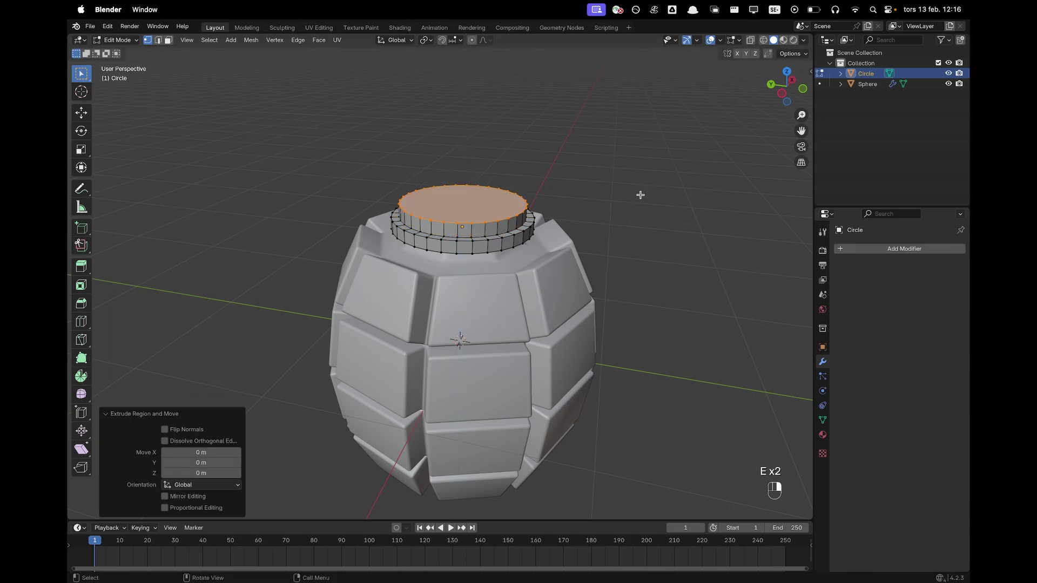
key("s")
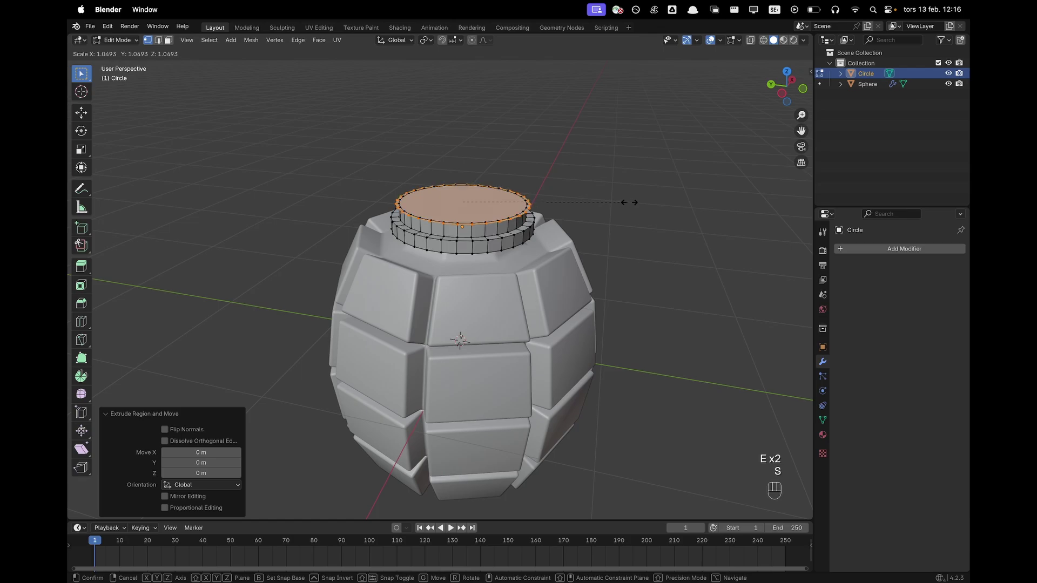
left_click(628, 202)
key("e")
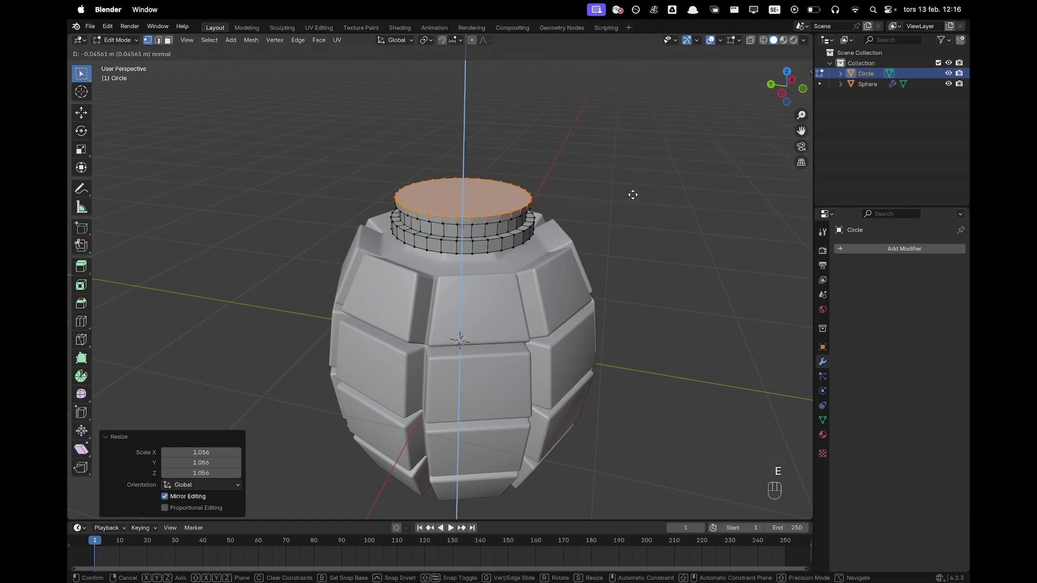
left_click(632, 195)
Inset the cap's top face by about 0.027 m and extrude it upward about 0.017 m
key("i")
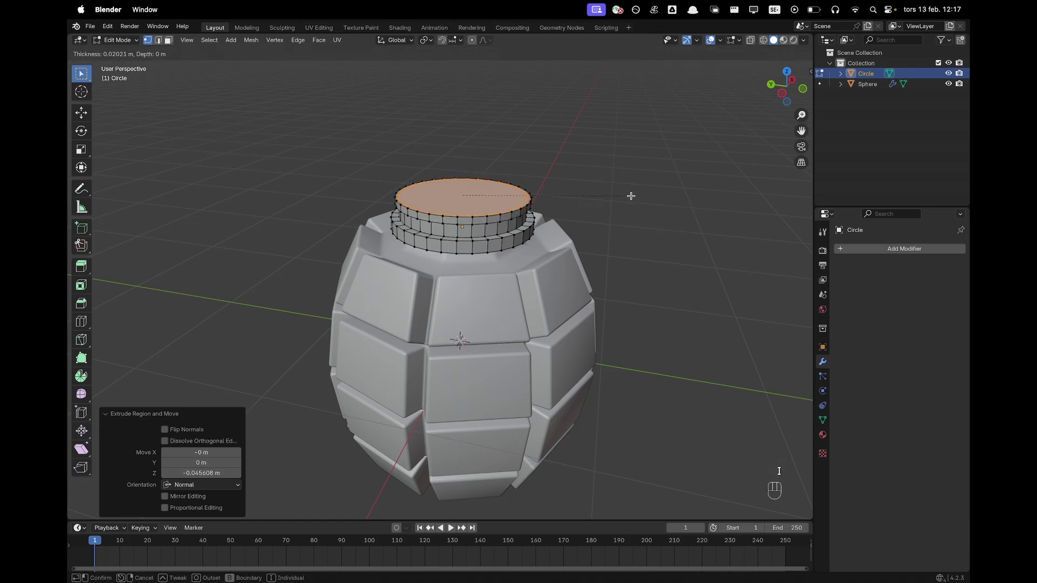
left_click(631, 196)
key("e")
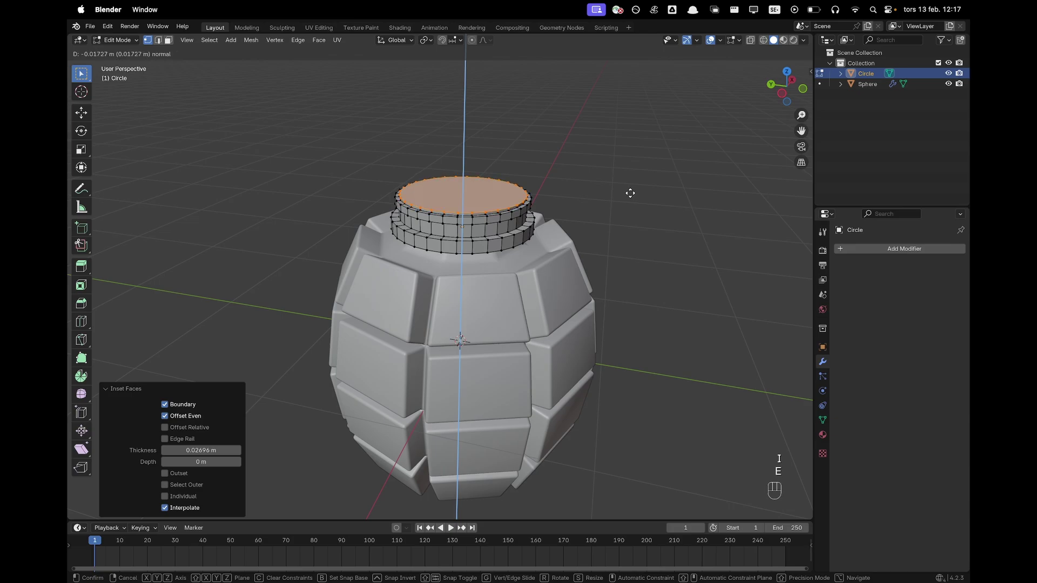
left_click(629, 193)
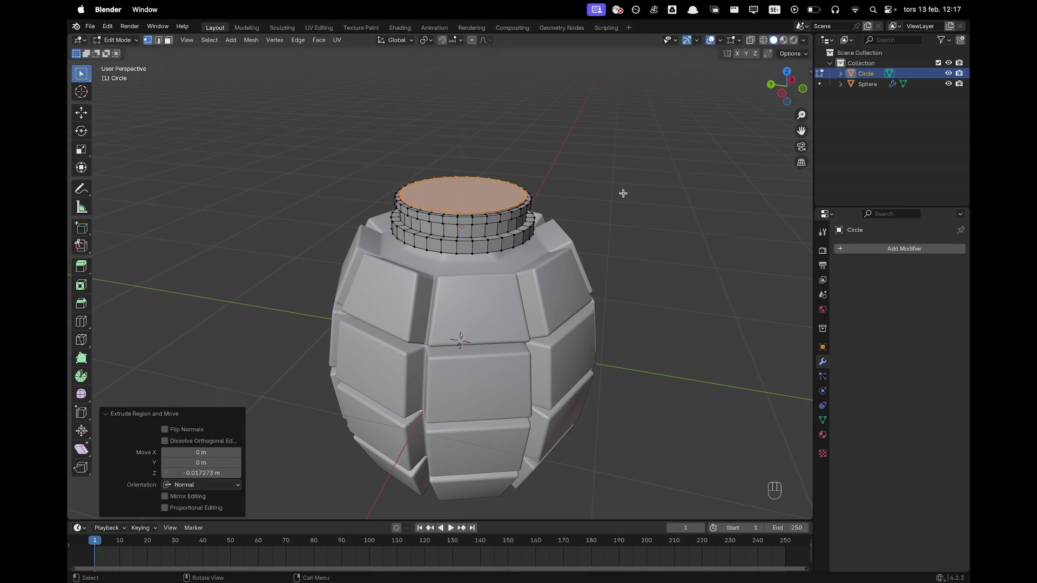
Extrude the top face in place, scale it to about 1.146, and extrude it upward about 0.058 m
key("e")
right_click(622, 193)
key("s")
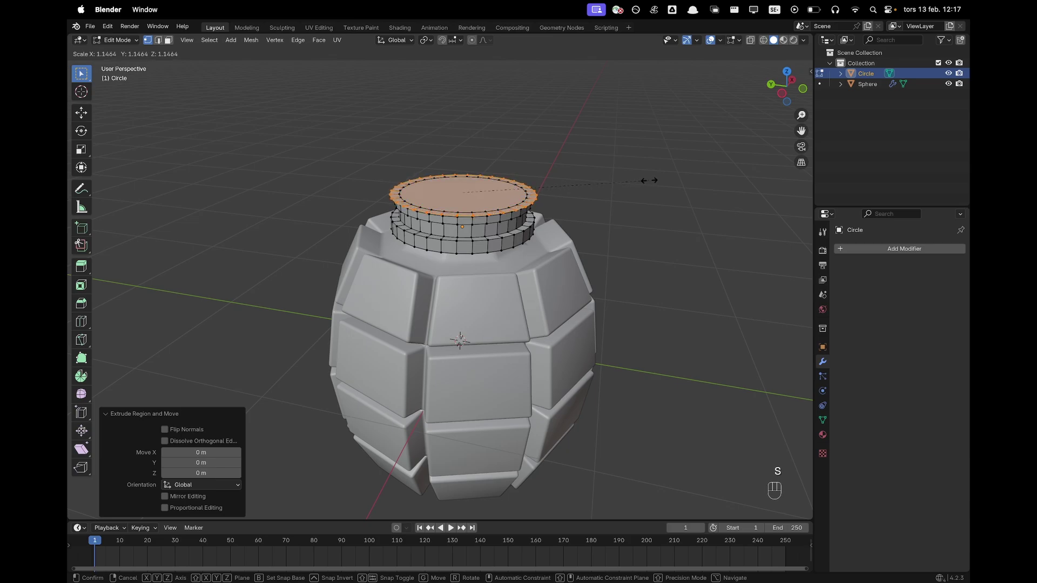
left_click(649, 181)
key("e")
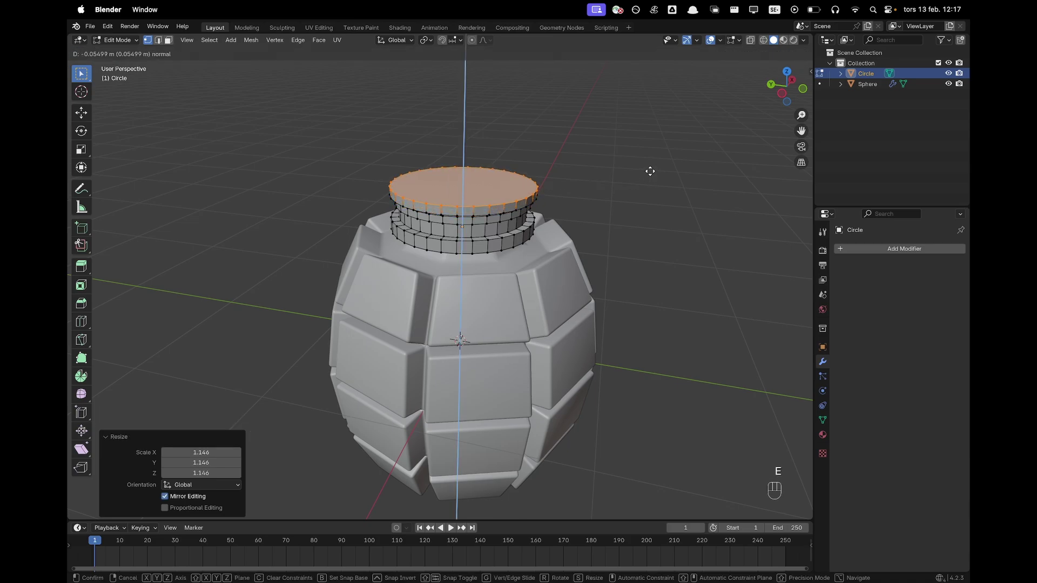
left_click(650, 171)
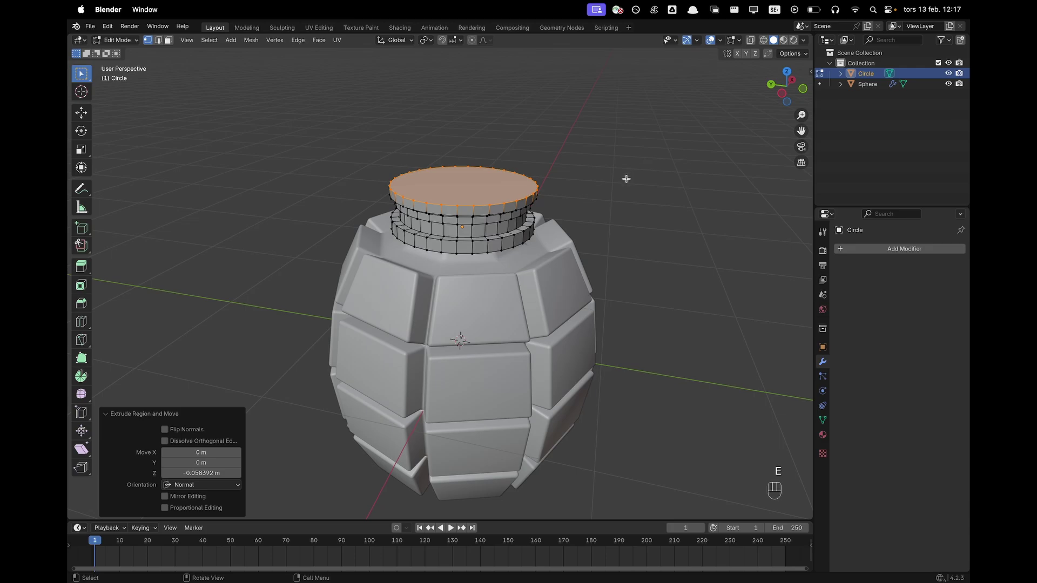
Extrude the top face in place, flare it outward to about 1.108 scale, and raise it about 0.024 m along Z
key("e")
right_click(637, 173)
key("s")
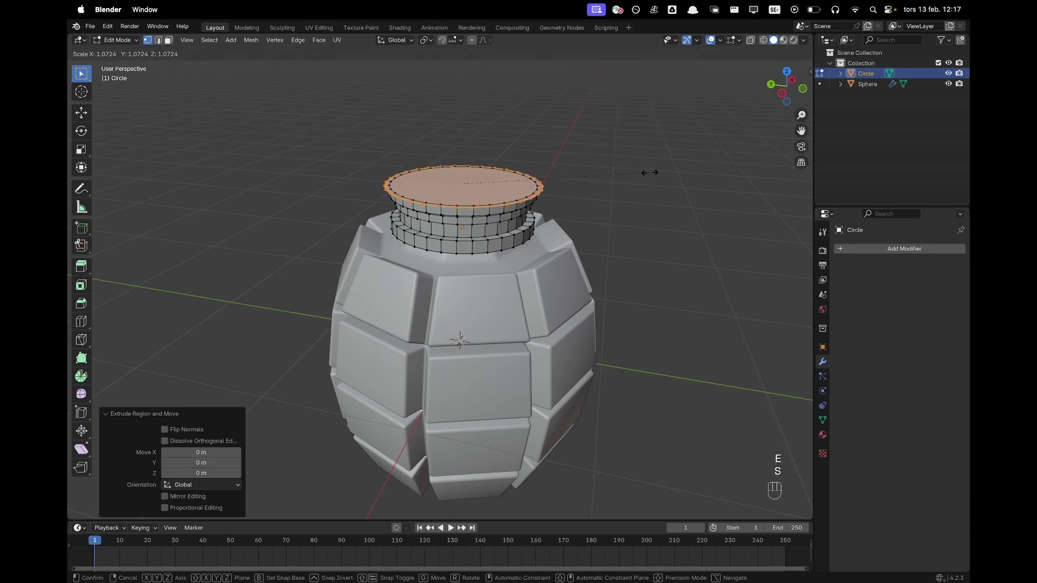
left_click(658, 173)
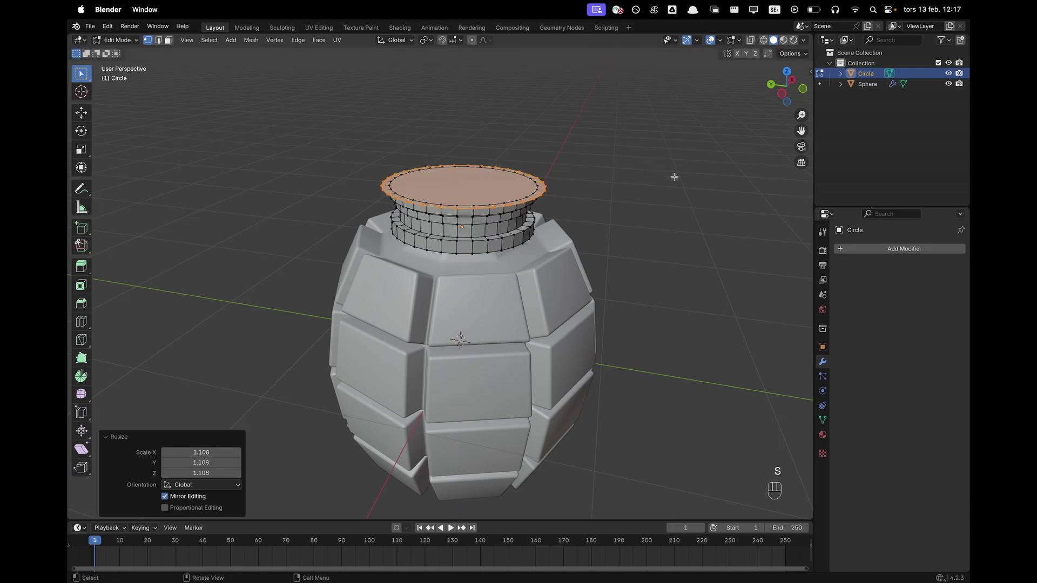
key("g")
key("z")
left_click(675, 177)
Extrude the top face upward about 0.278 m and scale it to about 0.291 to form a tapered cone
key("e")
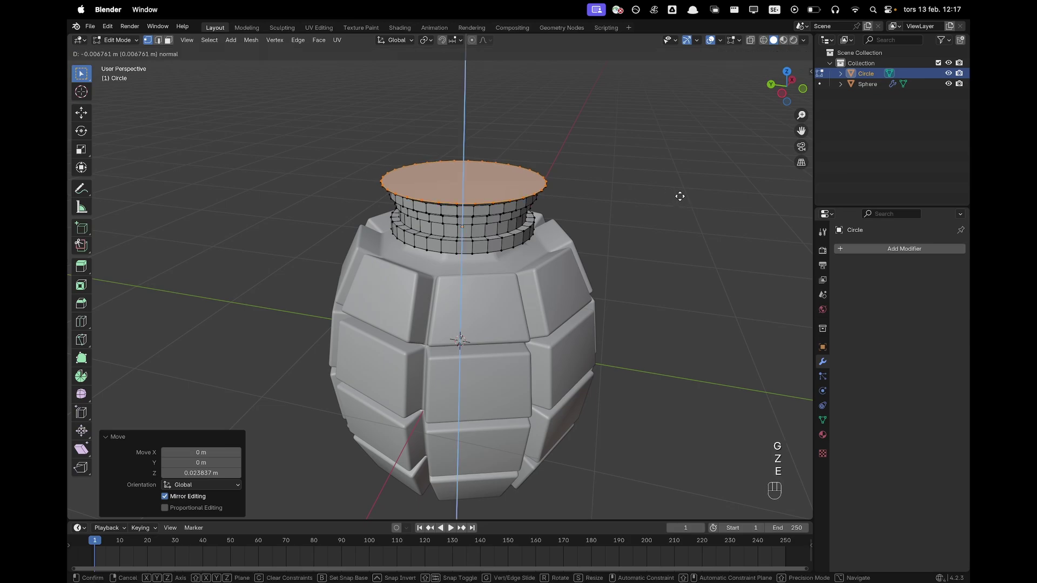
left_click(689, 157)
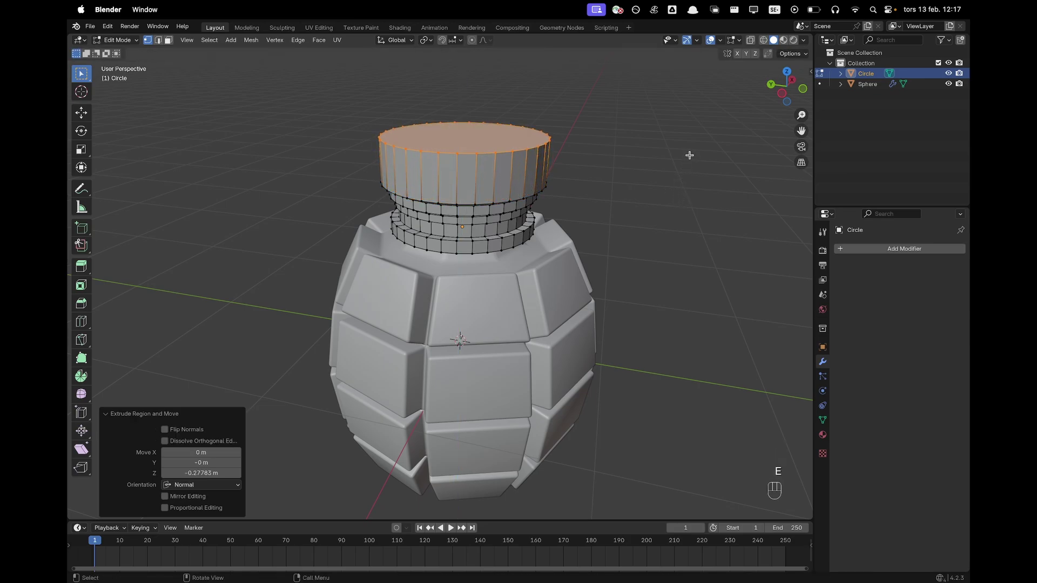
key("s")
left_click(529, 139)
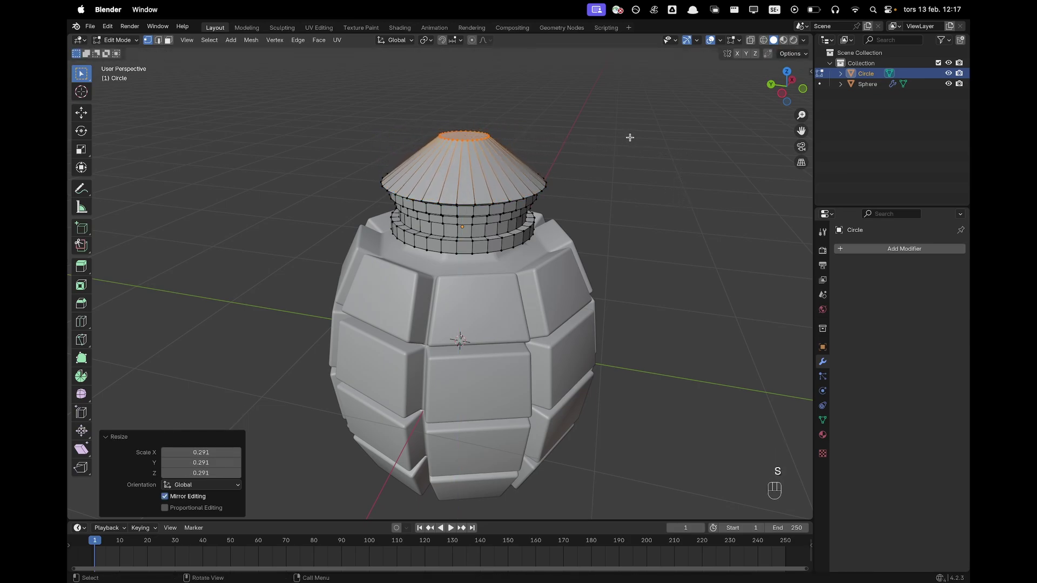
Inset the small face at the cone's tip twice, the second time by about 0.064 m
key("i")
left_click(635, 134)
key("i")
left_click(628, 136)
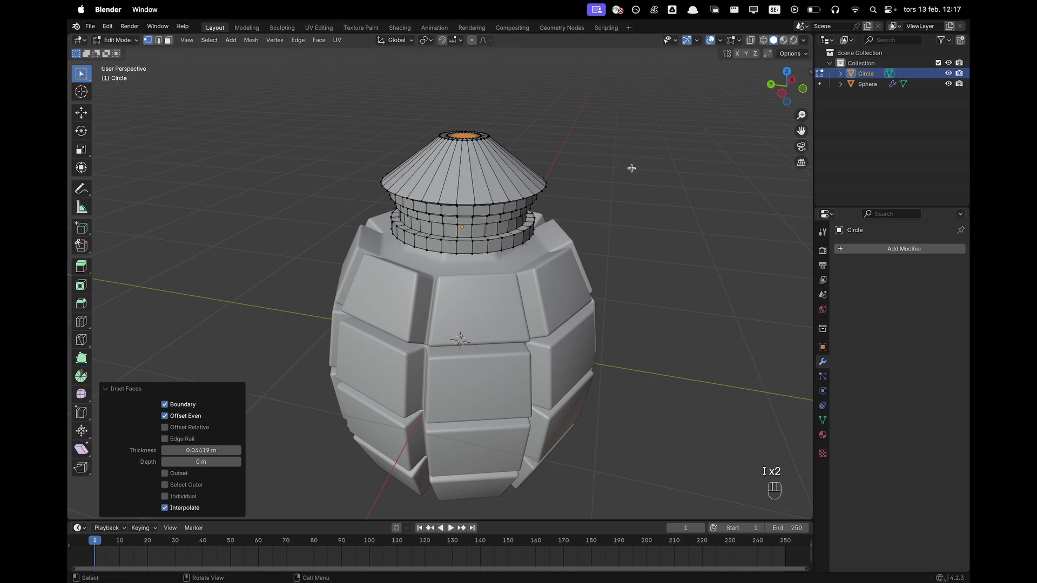
Return to Object Mode and add a Bevel modifier with 4 segments to the cap
key("Tab")
mouse_move(629, 162)
middle_mouse_down()
mouse_move(566, 147)
mouse_move(621, 150)
mouse_move(610, 163)
middle_mouse_up()
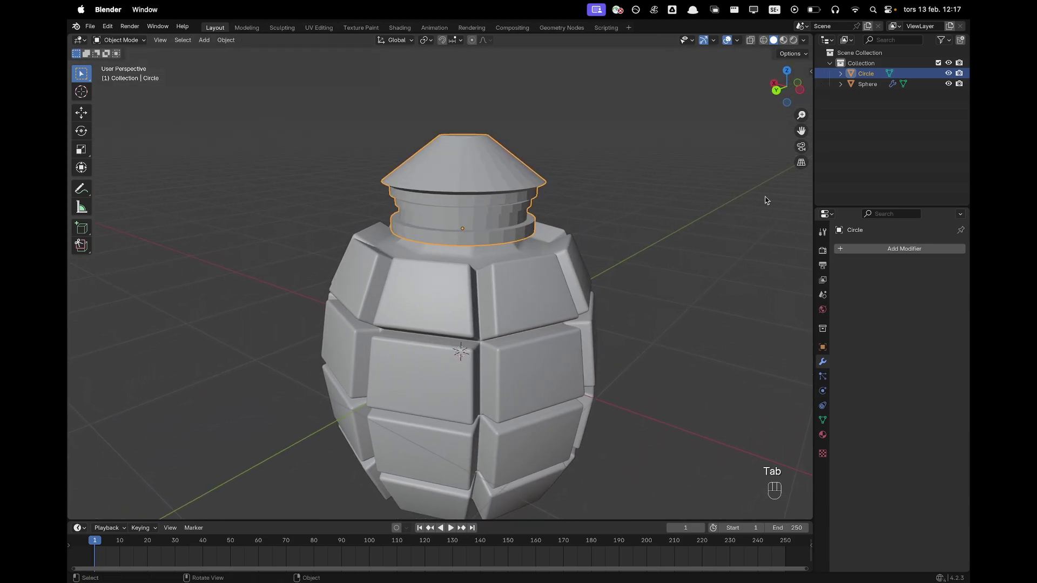
left_click(877, 249)
type("bev")
key("Return")
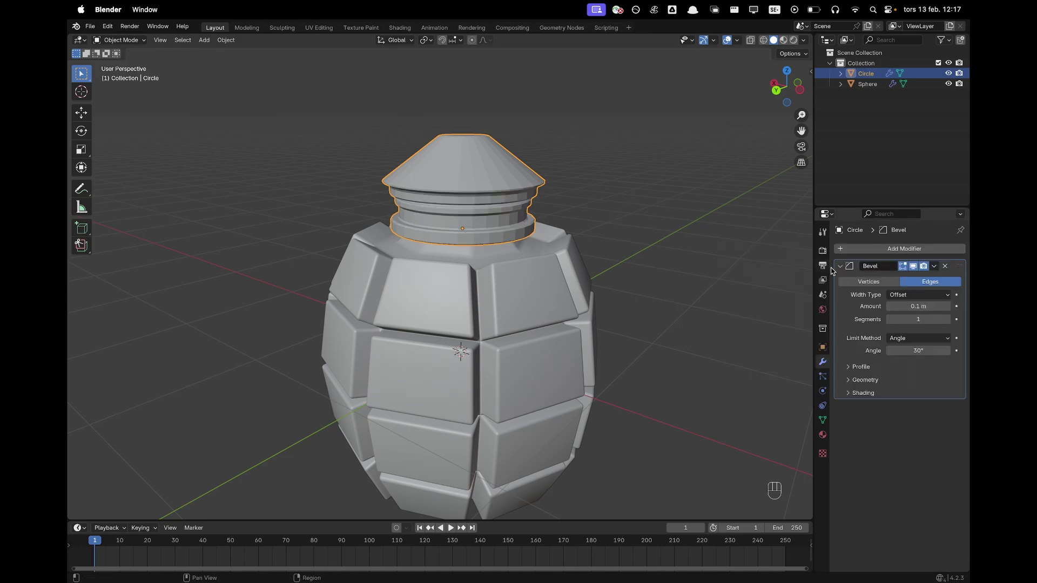
left_click(928, 319)
type("4")
key("Tab")
left_click(509, 182)
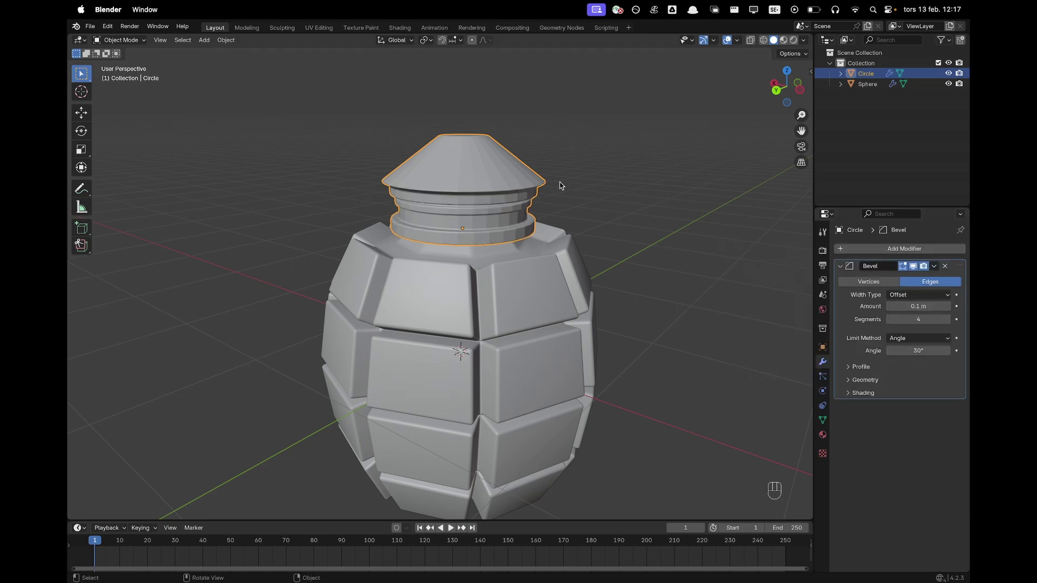
Add a level 2 Subdivision modifier to the cap and apply Shade Auto Smooth
key("super+2")
right_click(496, 163)
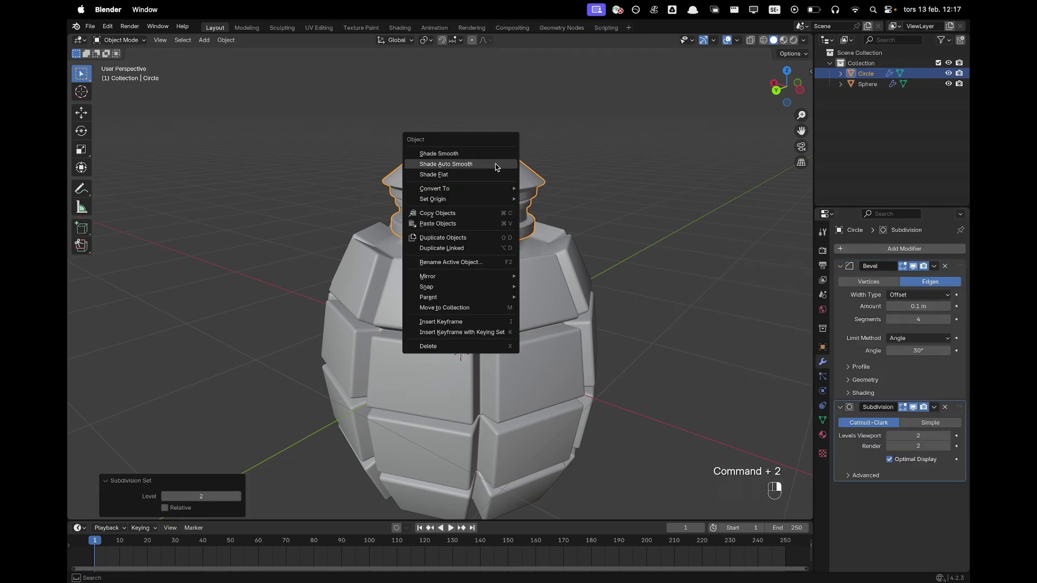
left_click(496, 164)
left_click(600, 159)
Move the cap down about 0.033 m along Z to seat it on the grenade body, and deselect it
scroll(604, 164, "down", 3)
middle_click_drag(604, 164, 515, 190)
scroll(515, 190, "up", 2)
left_click(465, 222)
key("g")
key("z")
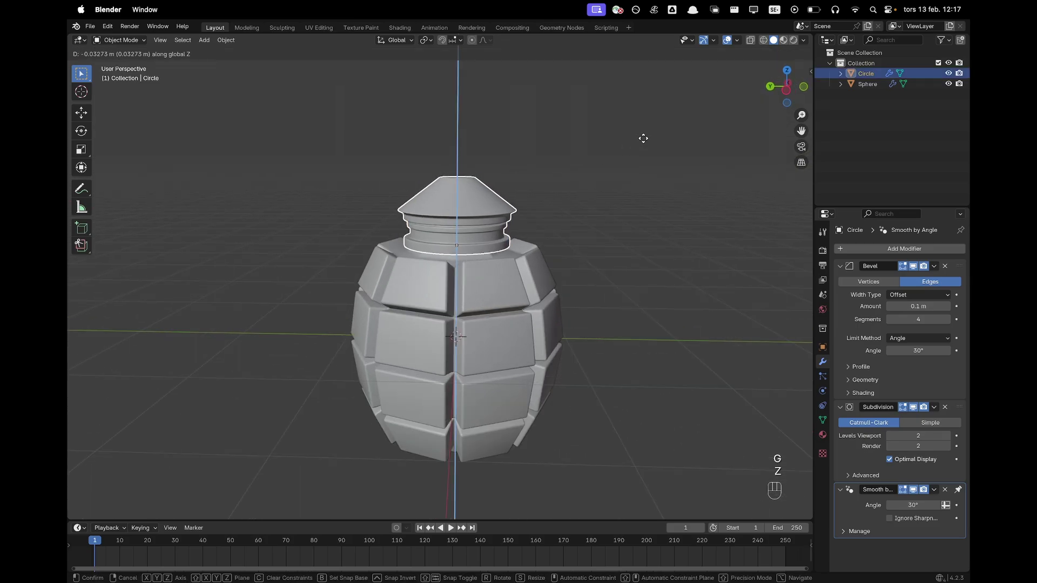
left_click(644, 138)
scroll(620, 184, "down", 4)
left_click(572, 181)
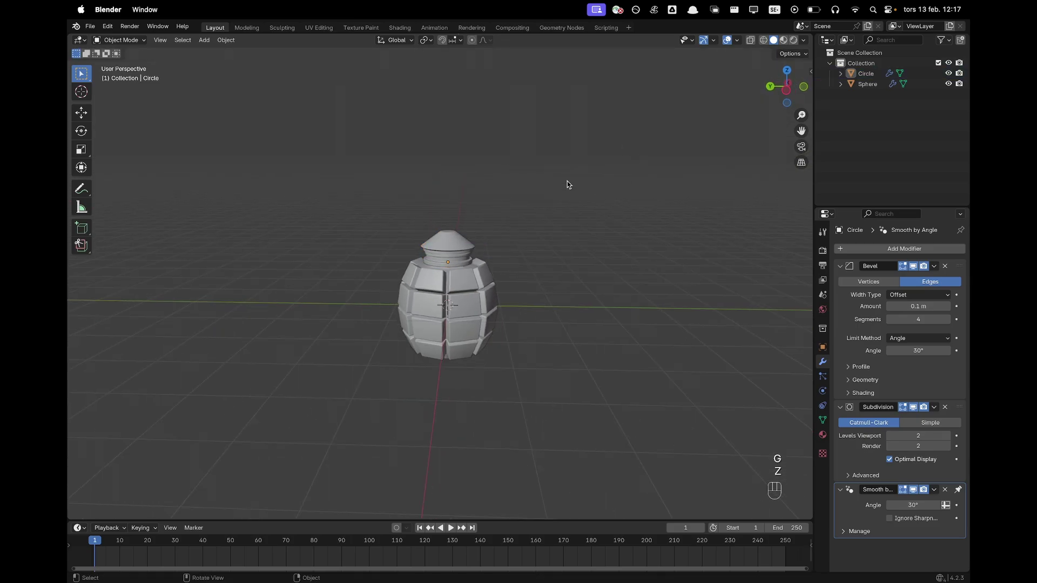
Inspect the capped grenade from several angles and bring it into the front orthographic view
middle_click_drag(528, 142, 504, 197)
scroll(504, 197, "up", 4)
middle_click_drag(619, 173, 675, 150)
scroll(676, 150, "down", 2)
scroll(676, 153, "down", 2)
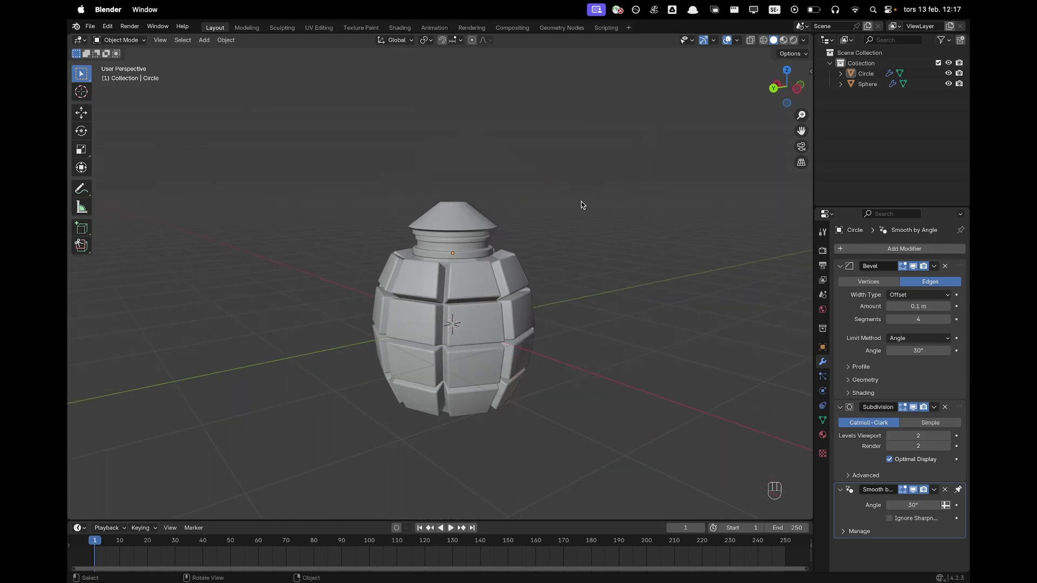
middle_click_drag(581, 202, 570, 222)
key("grave")
left_click(513, 196)
key("grave")
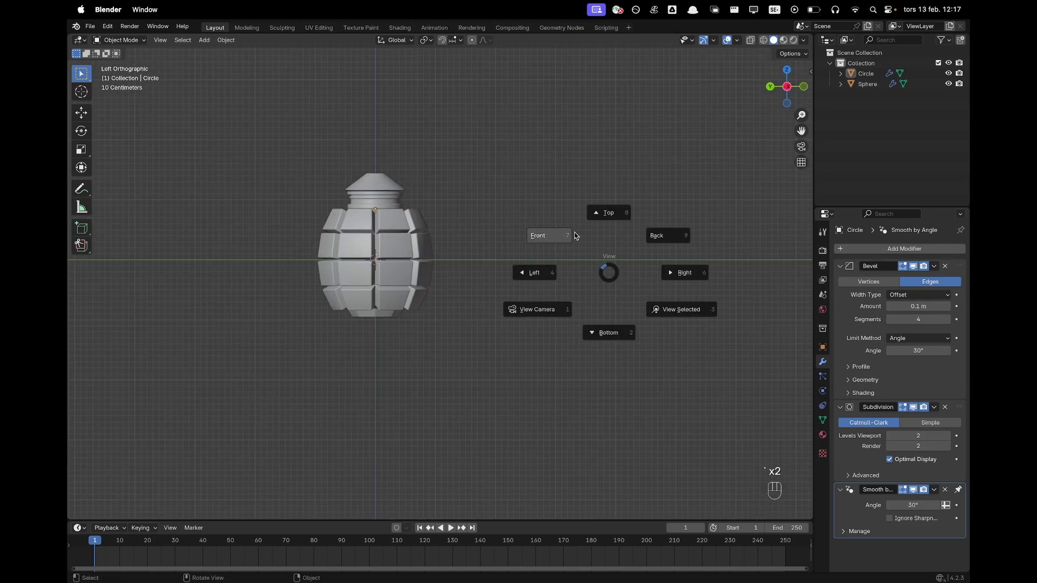
left_click(576, 236)
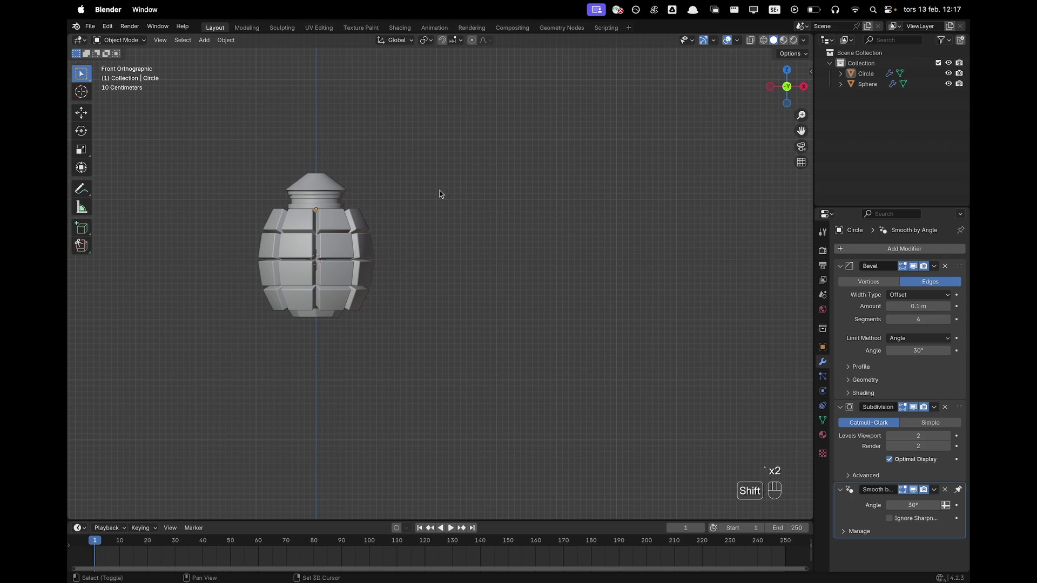
middle_click_drag(376, 208, 514, 241, "shift")
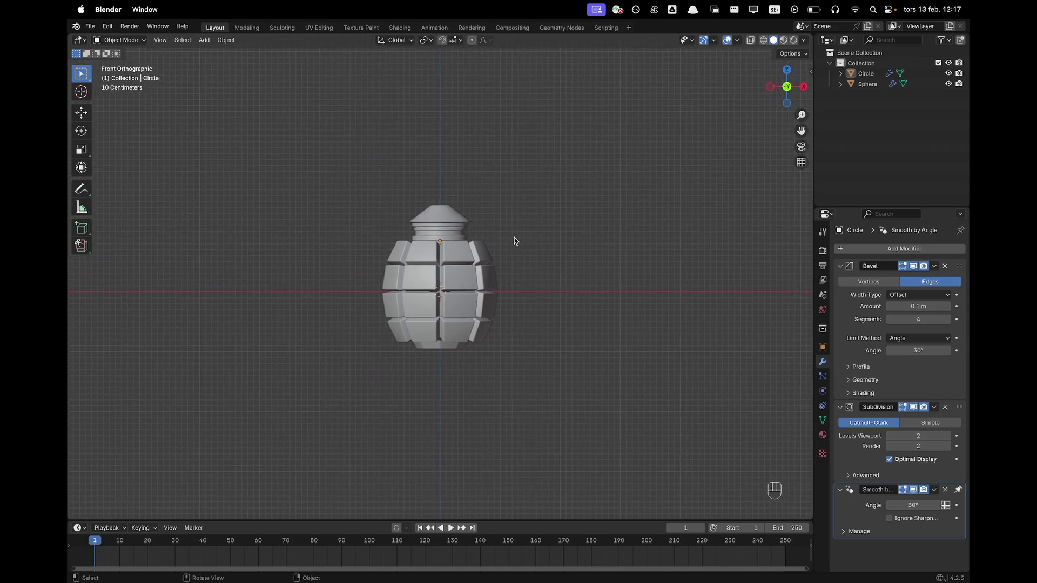
scroll(514, 241, "up", 2)
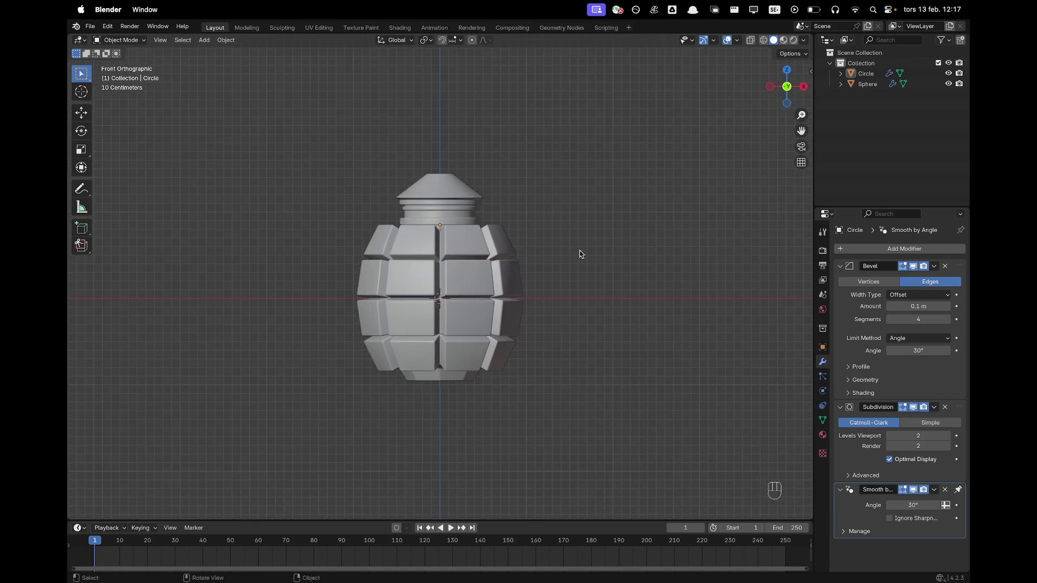
Add a 2 m mesh plane and move it up about 1.407 m along Z to the cap's tip
key("shift+a")
mouse_move(435, 129)
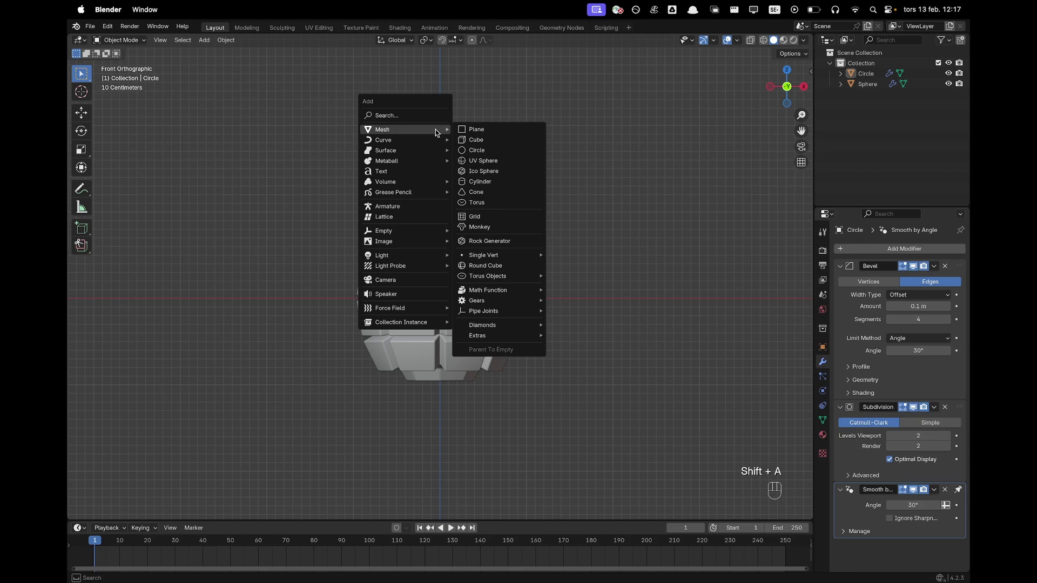
left_click(477, 130)
key("g")
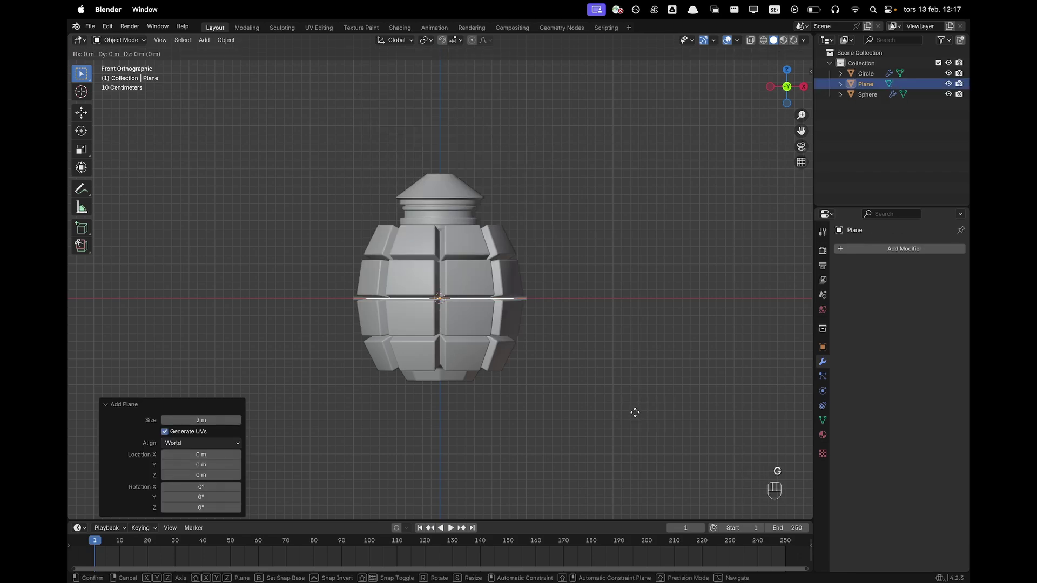
key("z")
left_click(632, 290)
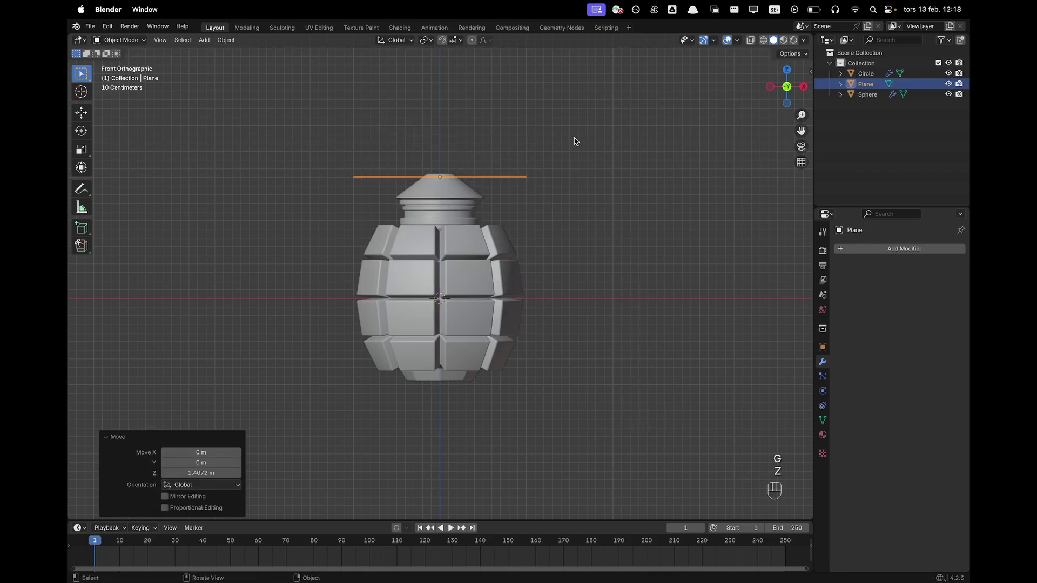
Turn on X-ray display and put the plane into Edit Mode with vertex selection
middle_click_drag(585, 131, 583, 176, "shift")
scroll(576, 183, "up", 1)
key("z")
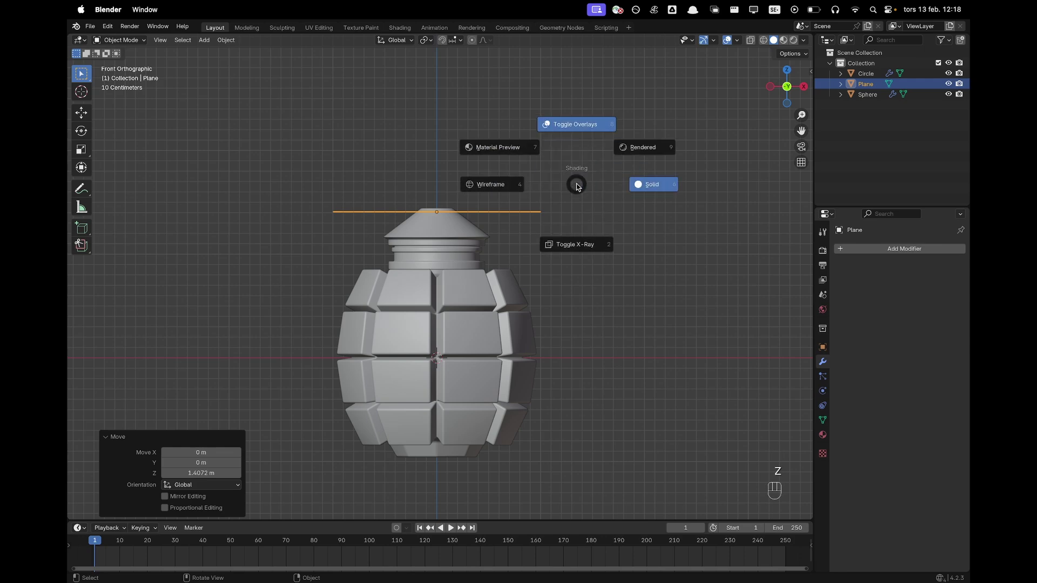
left_click(574, 245)
scroll(575, 249, "up", 1)
middle_click_drag(598, 256, 595, 271, "shift")
key("Tab")
key("1")
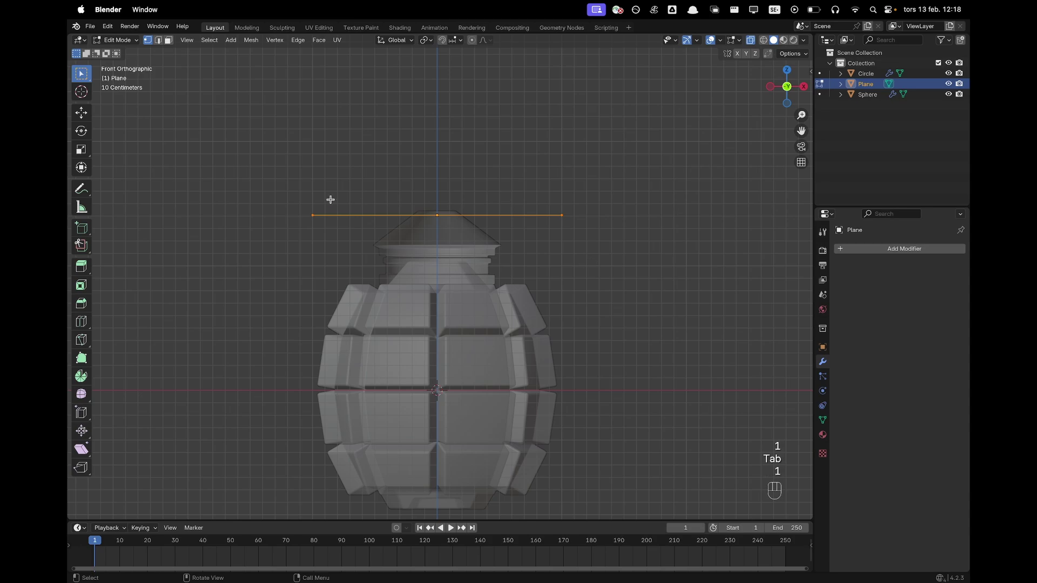
Move the plane's left-edge vertices about 0.696 m inward along X
left_click_drag(257, 188, 370, 261)
key("g")
key("x")
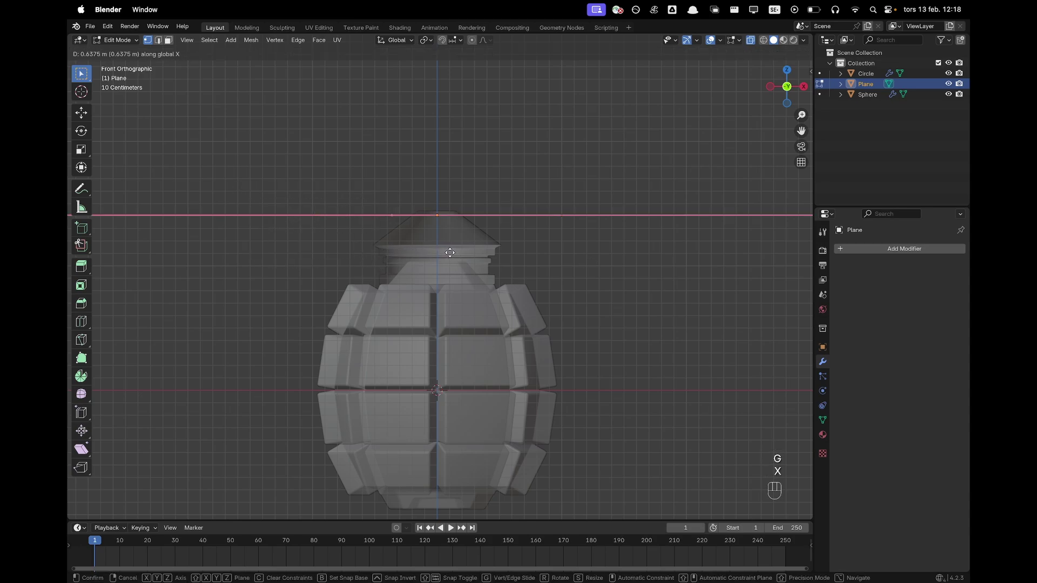
left_click(457, 254)
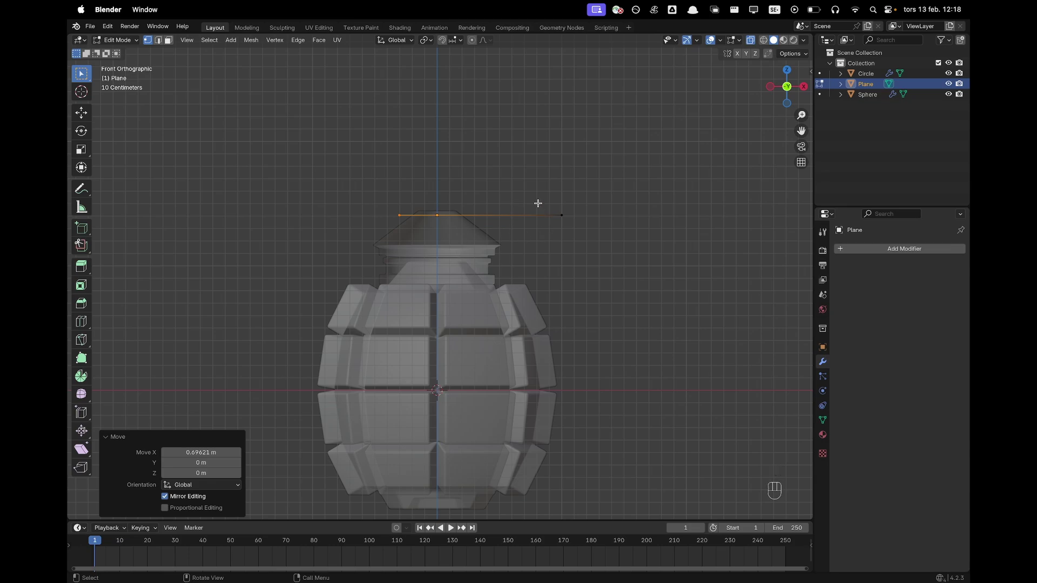
Move the plane's right-edge vertices about 0.39 m inward along negative X
left_click_drag(541, 189, 606, 253)
middle_click_drag(669, 313, 634, 268, "shift")
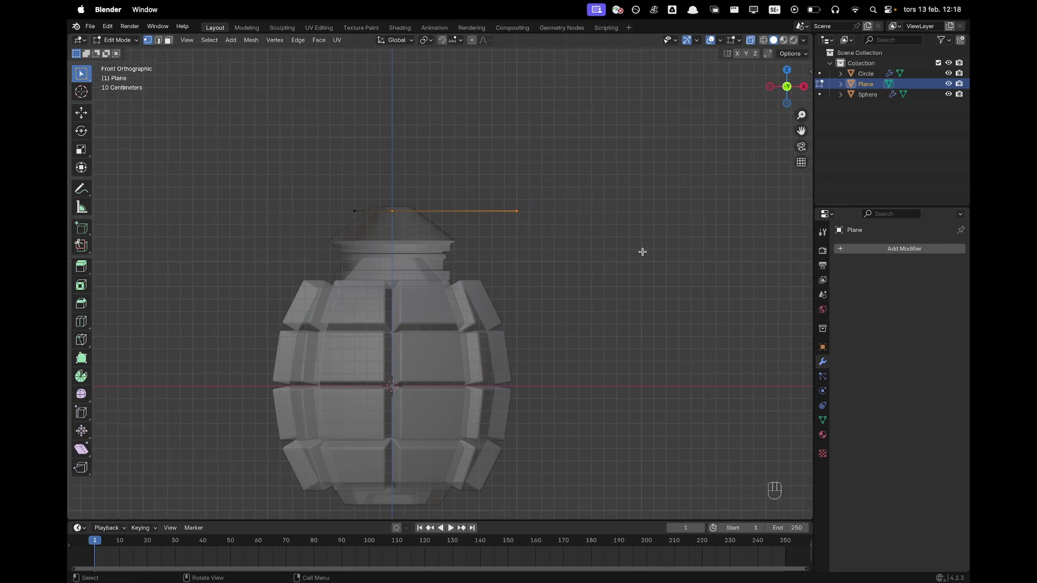
key("g")
key("x")
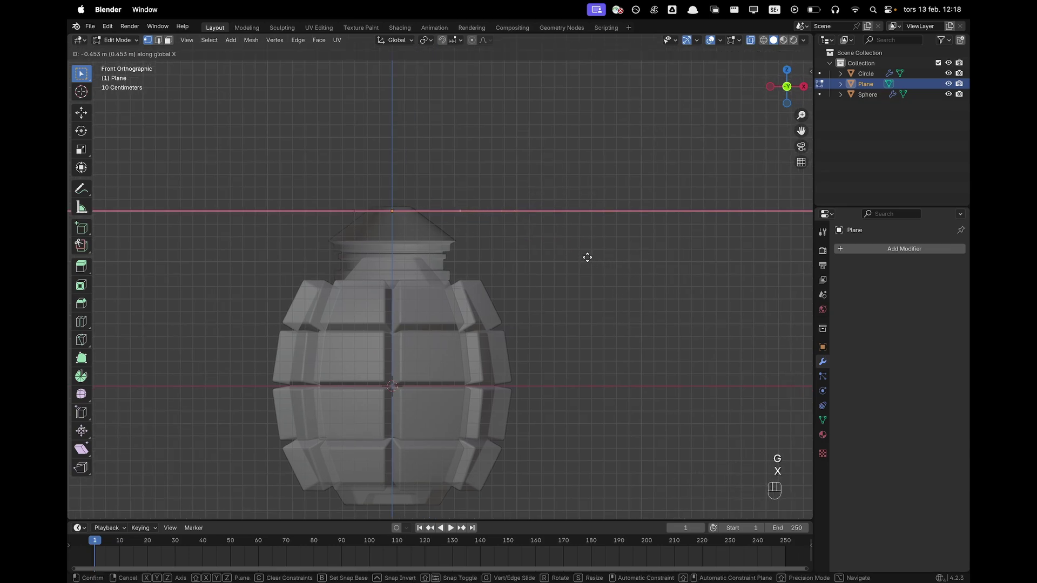
left_click(593, 257)
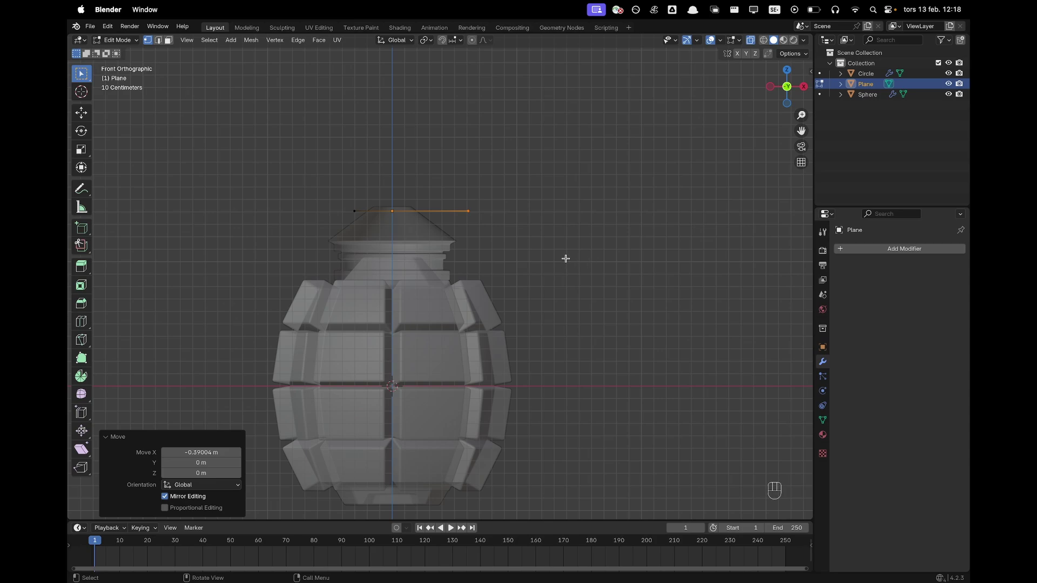
Extrude the plane's right edge four times in sequence to form a curved strip down the grenade's right side
right_click(514, 283, "super")
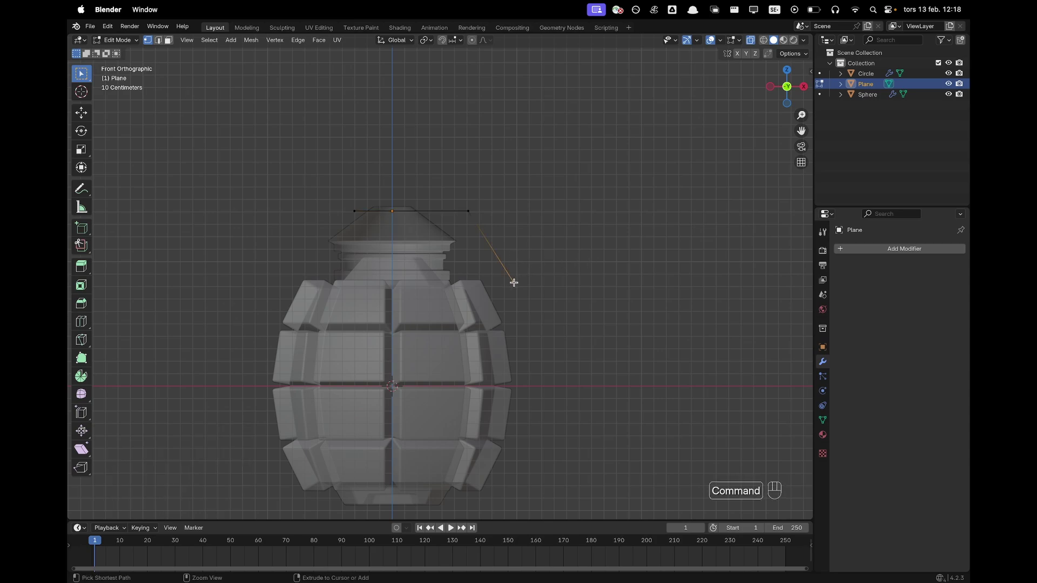
right_click(532, 341, "super")
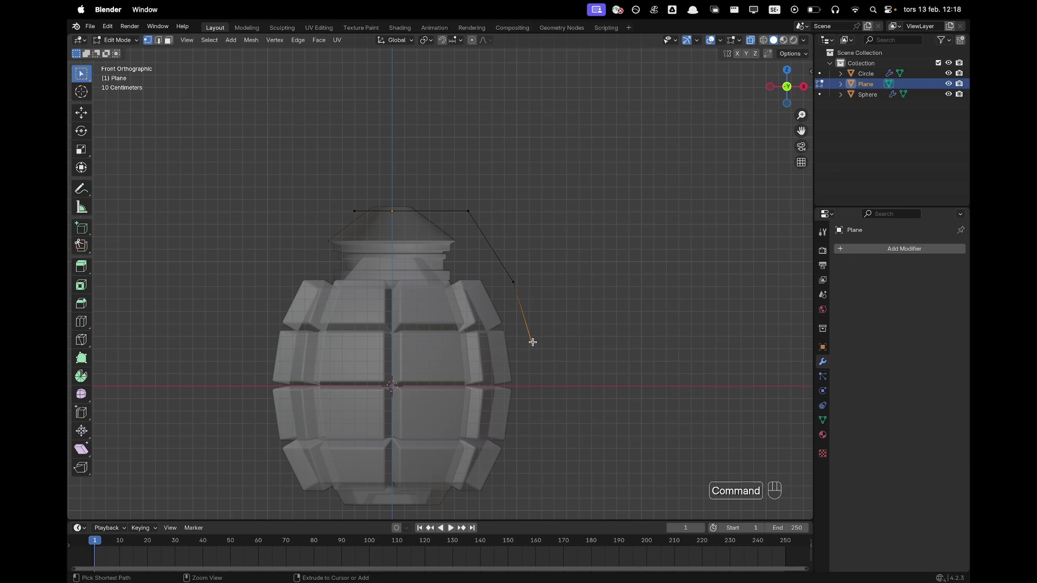
right_click(534, 396, "super")
right_click(521, 465, "super")
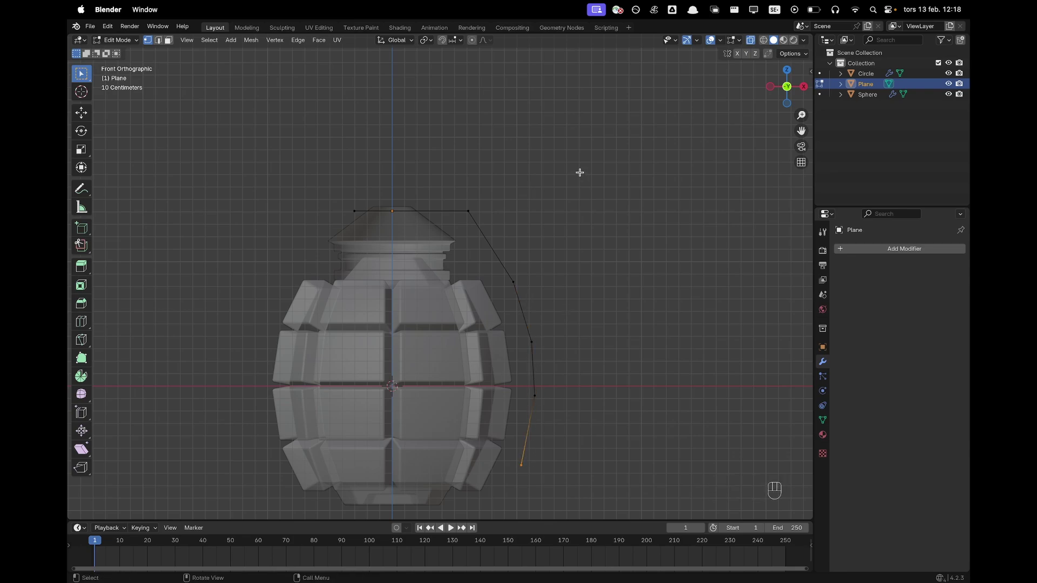
Extrude all the strip's faces along their normals by about 0.134 m with even offset
middle_click_drag(574, 165, 601, 147, "shift")
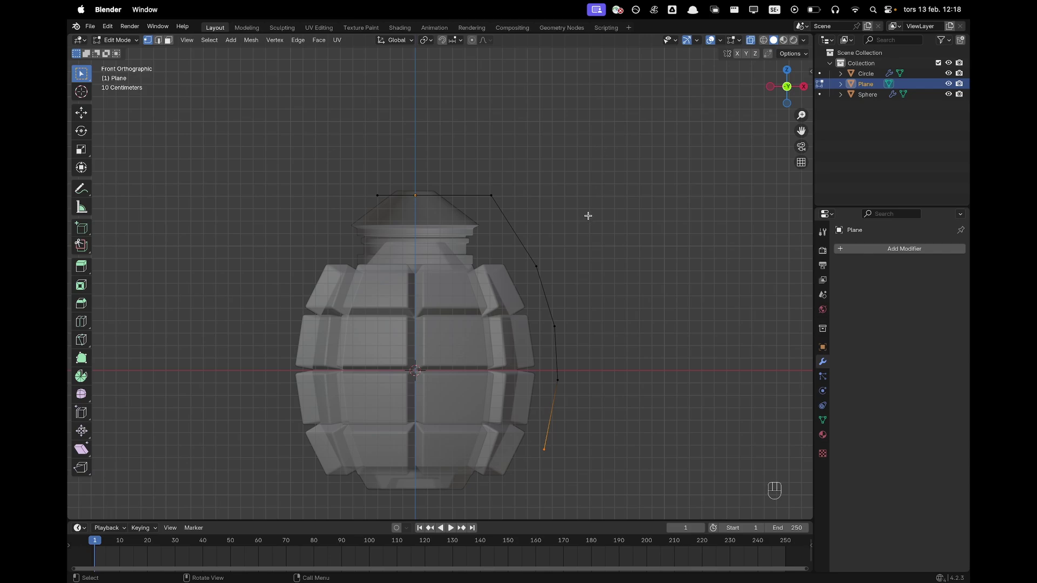
key("a")
key("alt+e")
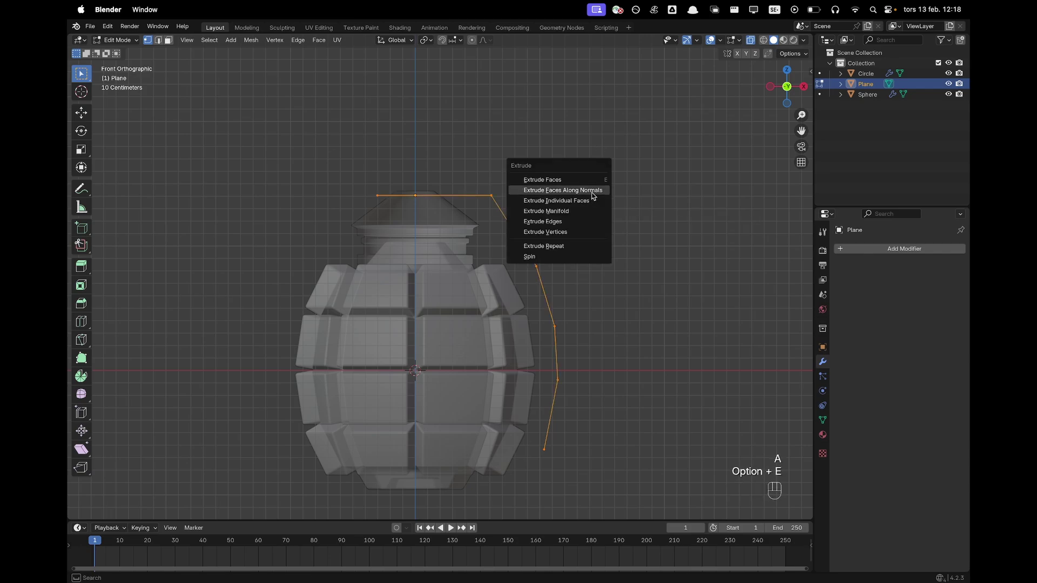
left_click(593, 195)
key("s")
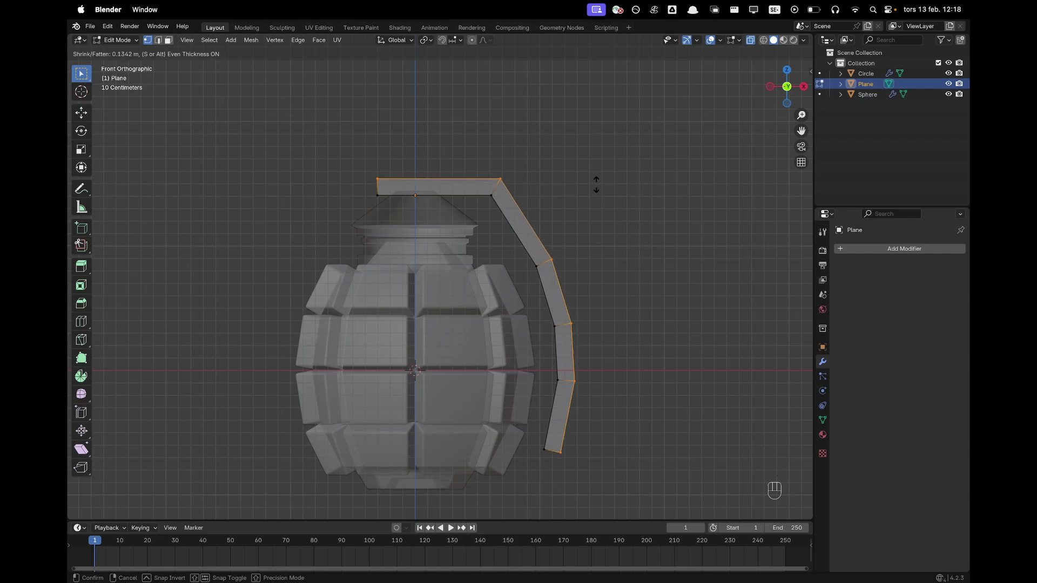
left_click(596, 185)
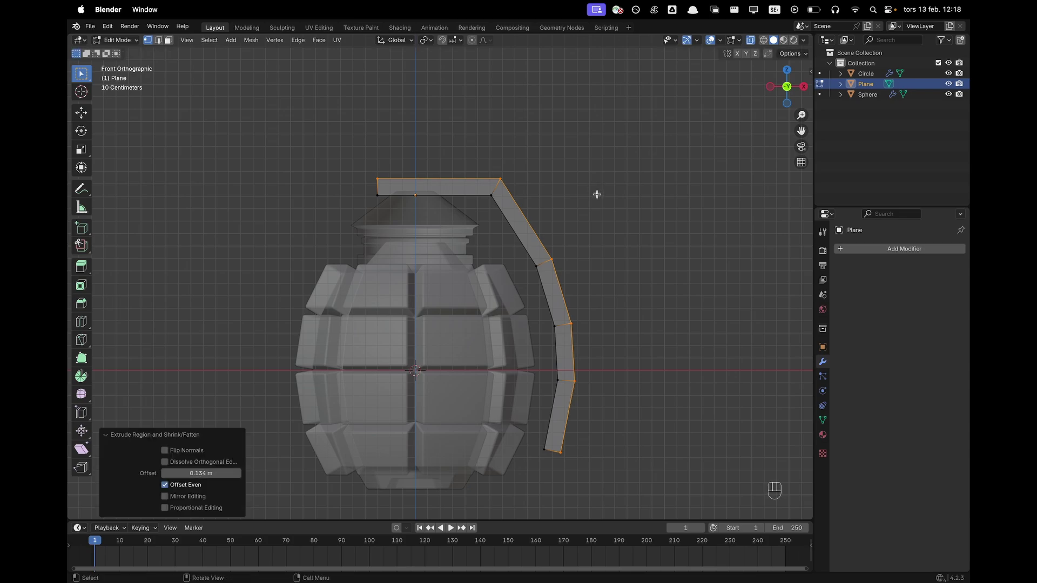
Move the whole lever about -0.046 m along X in Object Mode and turn off X-ray display
key("Tab")
key("g")
key("x")
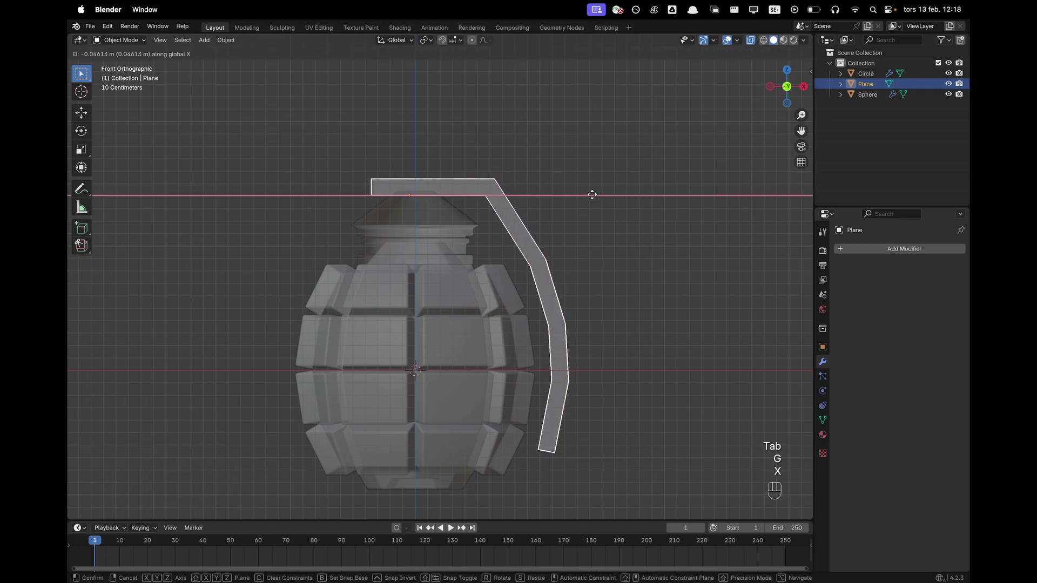
left_click(592, 195)
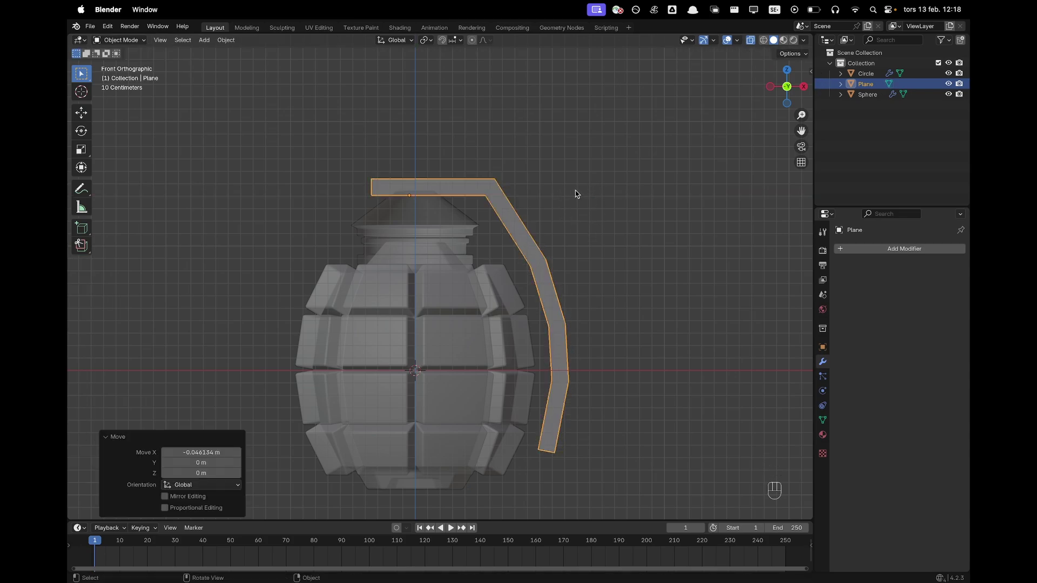
key("z")
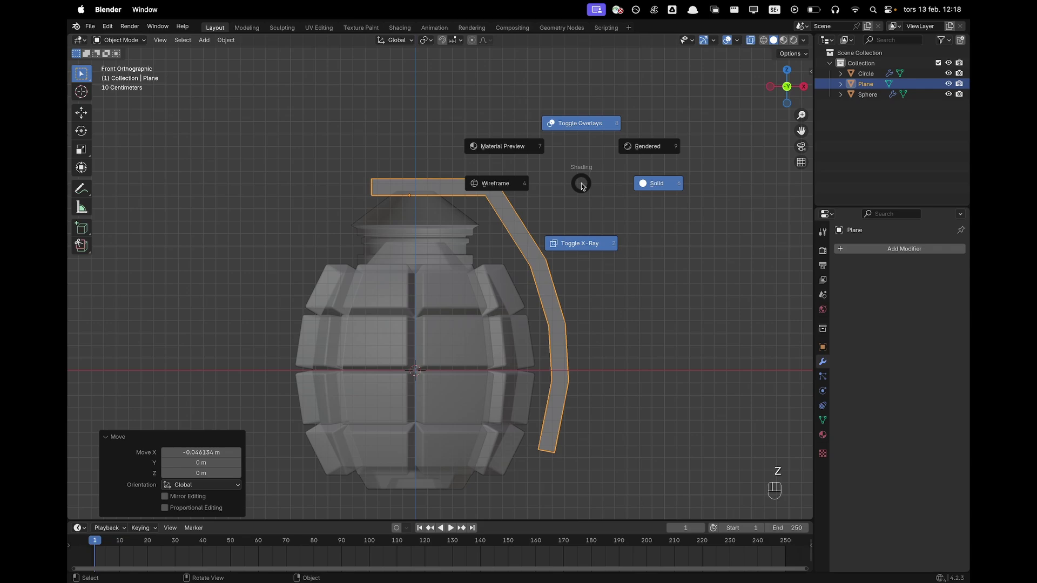
left_click(586, 239)
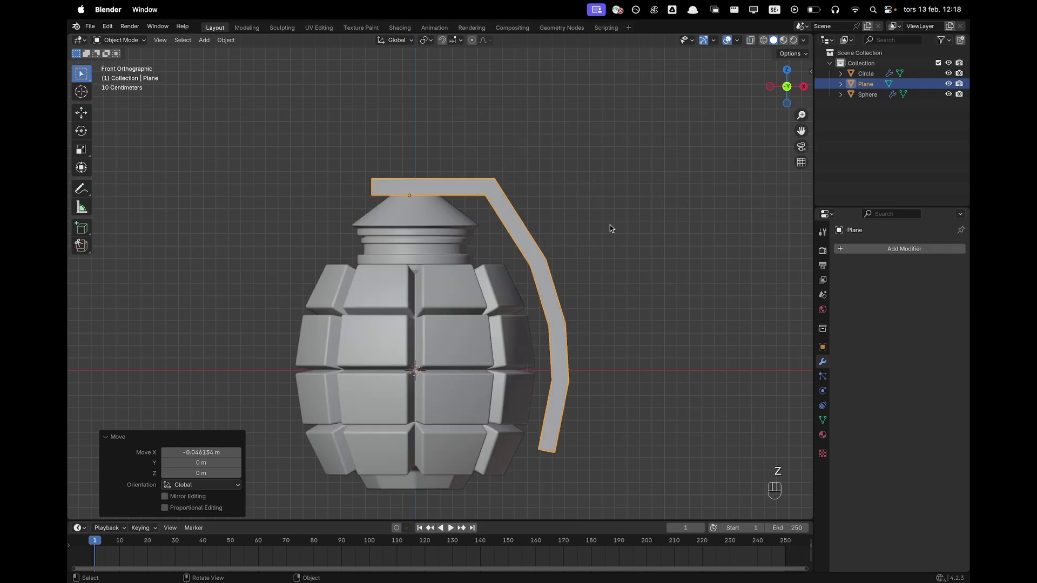
Narrow the lever by scaling all of its geometry along Y to about 0.27
middle_click_drag(609, 225, 530, 270)
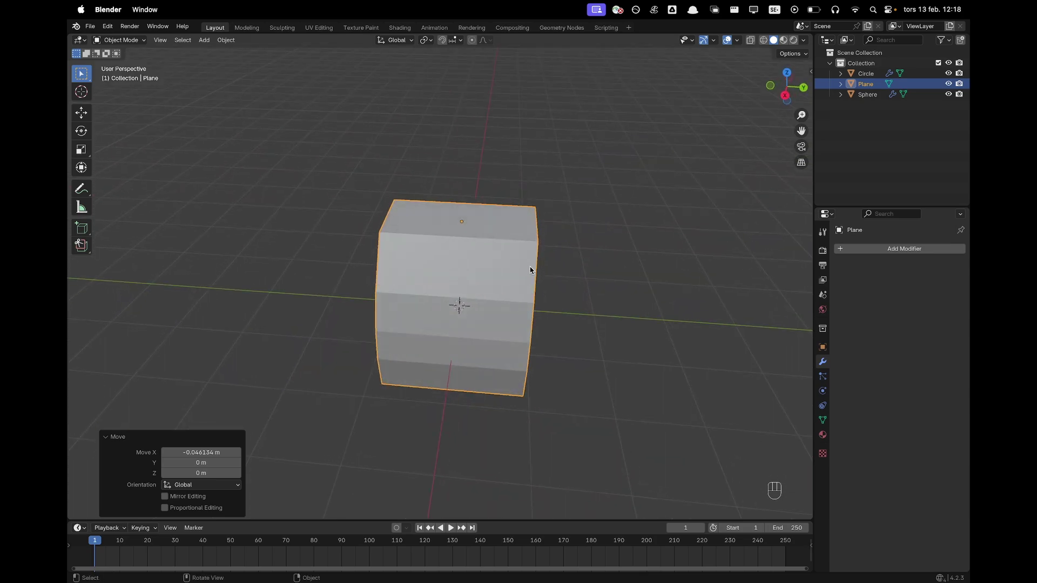
key("Tab")
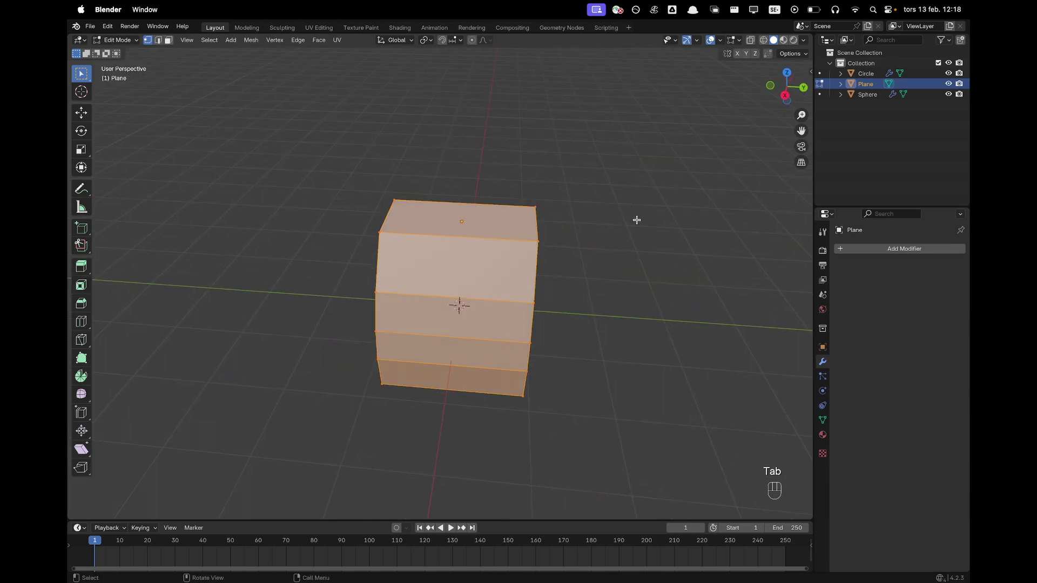
key("a")
key("s")
key("y")
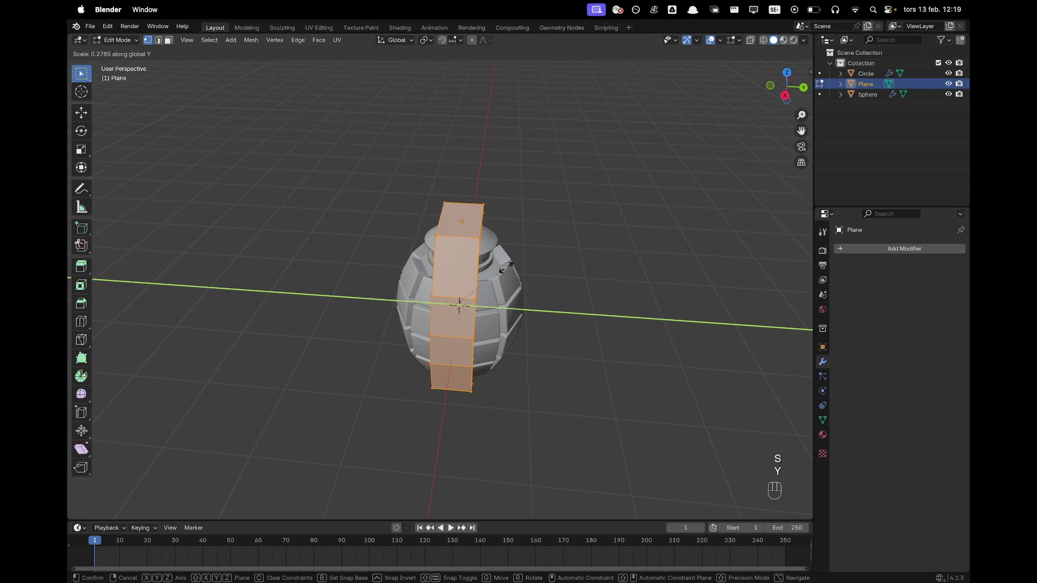
left_click(505, 269)
Check the lever from the top orthographic view and widen its geometry slightly along Y
key("`")
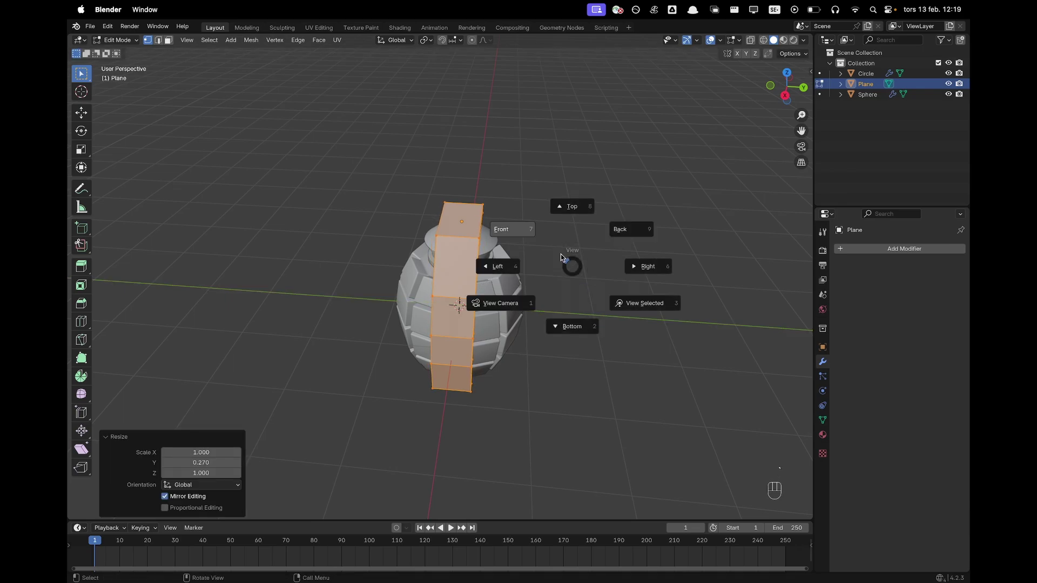
left_click(542, 234)
key("`")
left_click(553, 195)
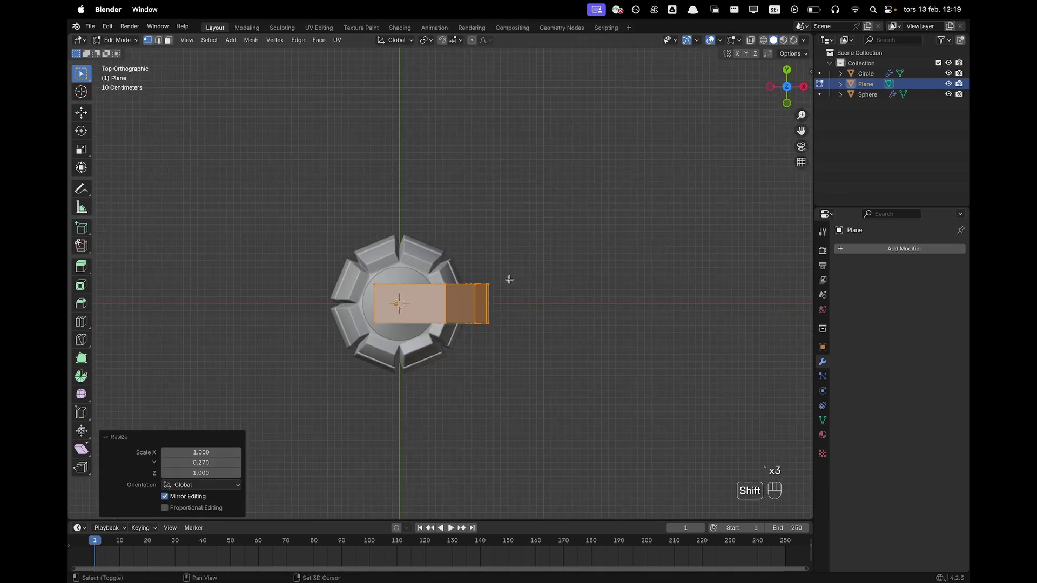
middle_click_drag(510, 280, 555, 239, "shift")
scroll(584, 215, "up", 3)
key("s")
key("x")
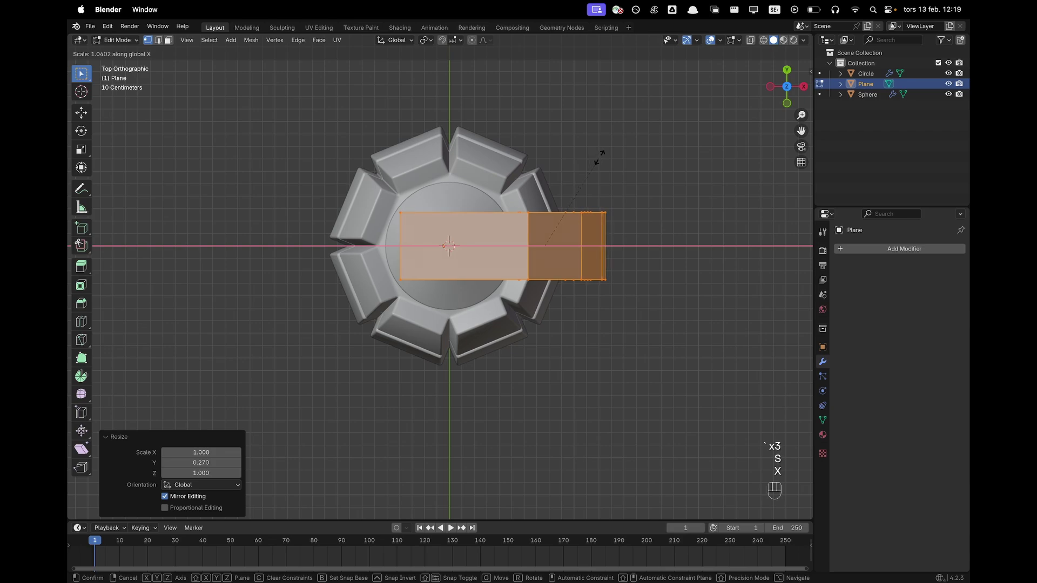
key("y")
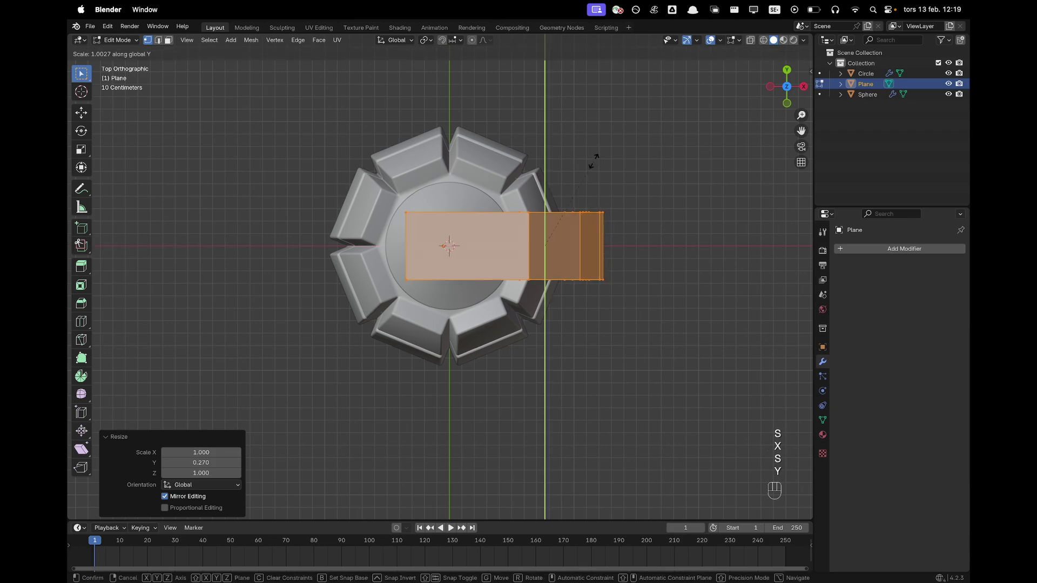
left_click(601, 156)
Lower the lever about 0.1 m along Z in Object Mode so it sinks onto the cap
middle_click_drag(440, 318, 578, 131)
key("Tab")
key("g")
key("z")
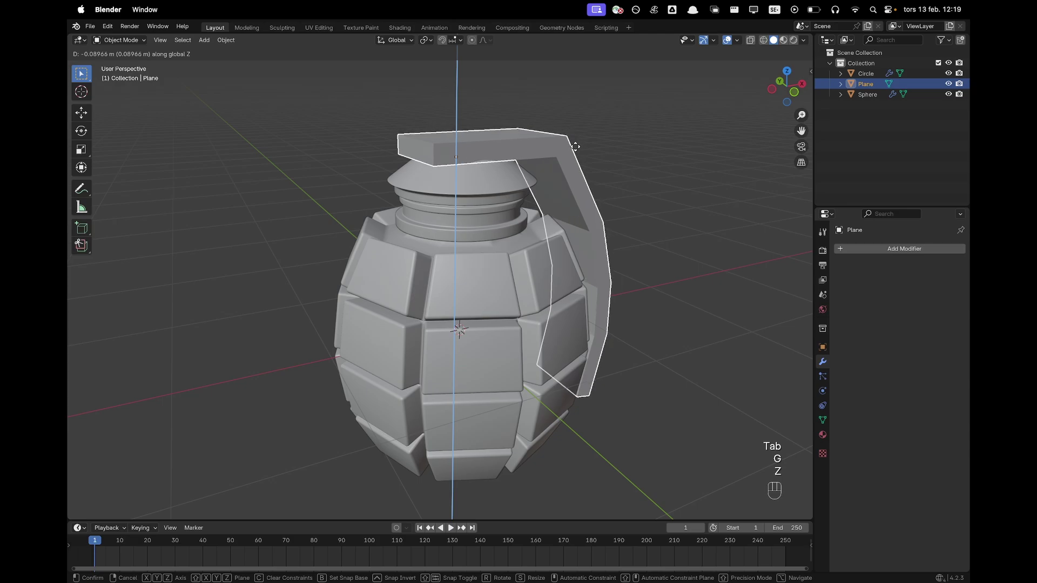
left_click(576, 151)
In the front view, shift the lever slightly along negative X and raise it about 0.038 m along Z
key("grave")
left_click(509, 111)
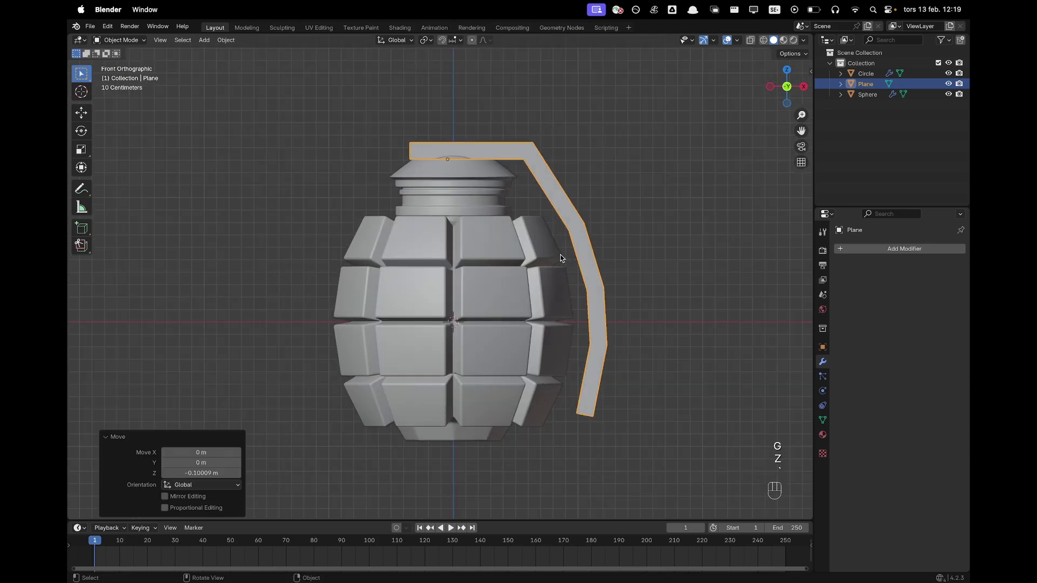
key("g")
key("x")
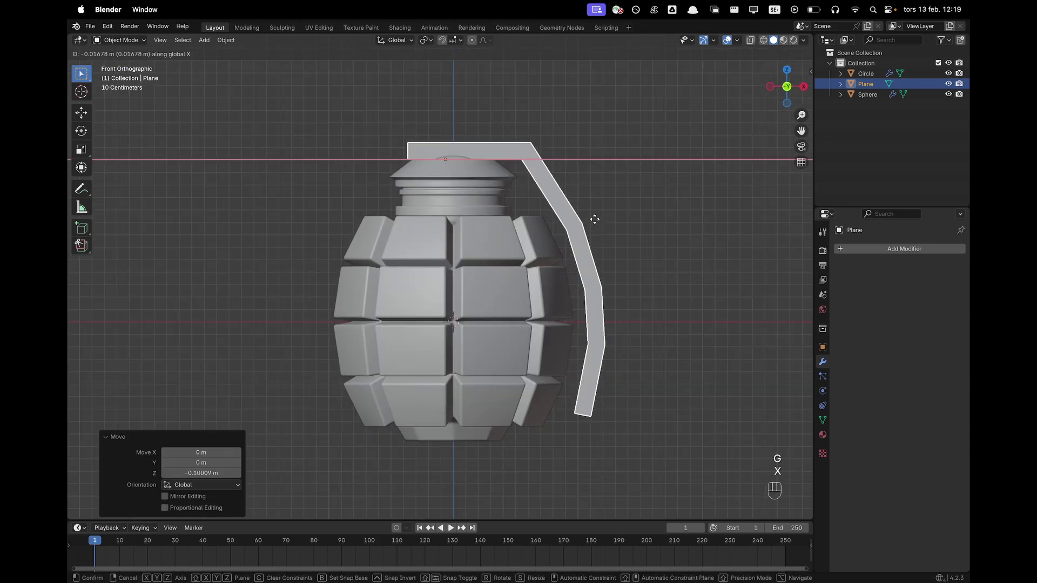
left_click(594, 217)
key("g")
key("z")
left_click(594, 216)
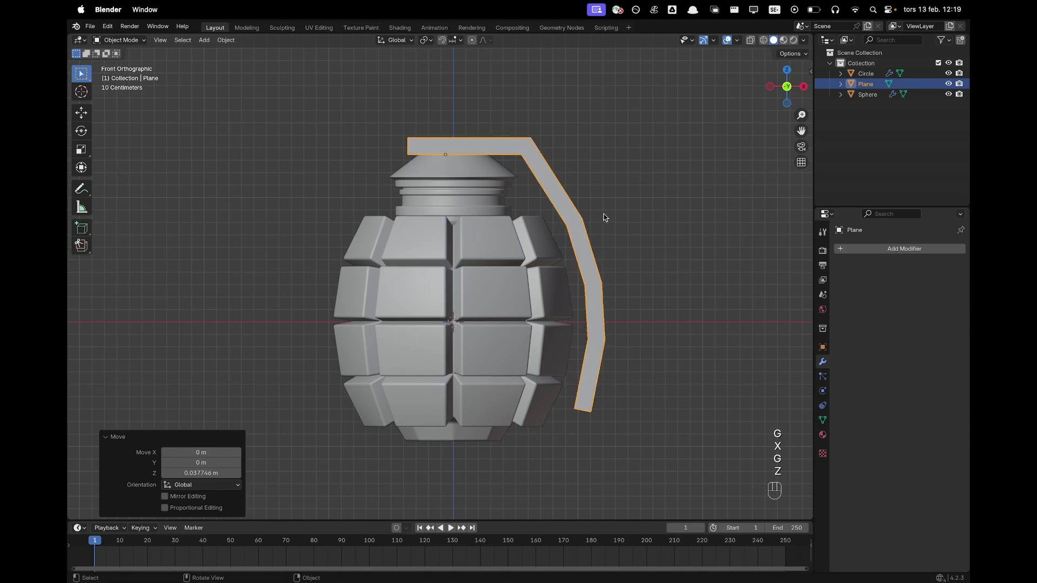
Turn on X-ray display and put the lever into Edit Mode with vertex selection and nothing selected
key("z")
left_click(529, 180)
key("Tab")
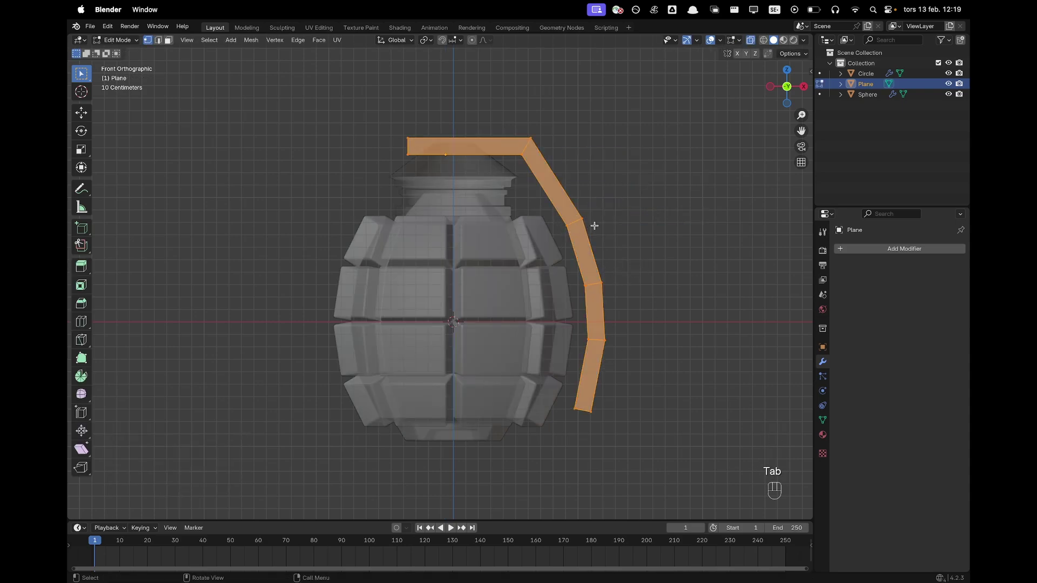
key("z")
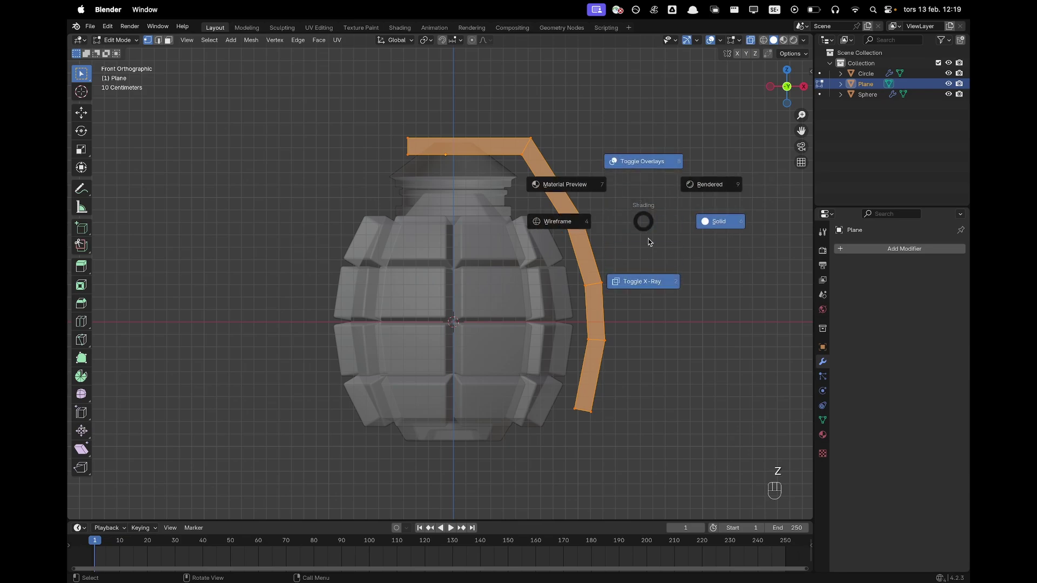
left_click(643, 219)
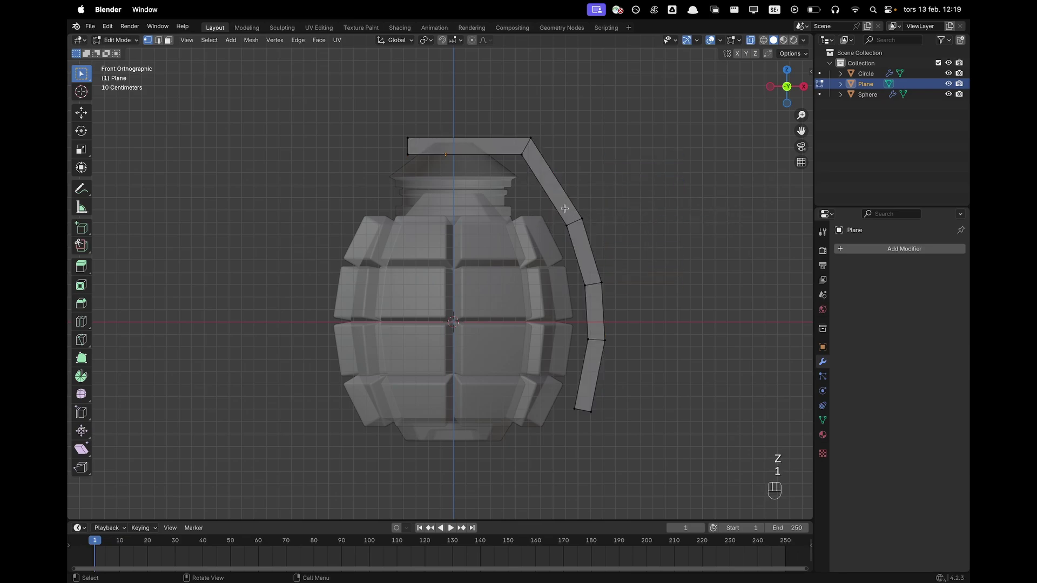
Move the vertices at the lever's three side bends slightly outward from the body and return to Object Mode
left_click_drag(560, 209, 622, 300)
key("g")
left_click(609, 239)
key("g")
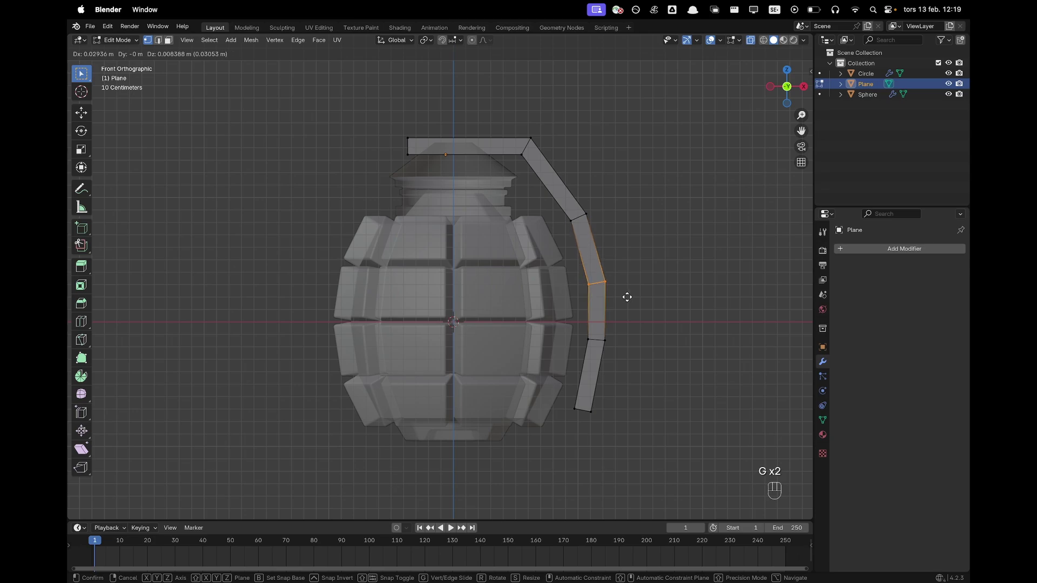
left_click(628, 297)
left_click_drag(572, 333, 618, 354)
key("g")
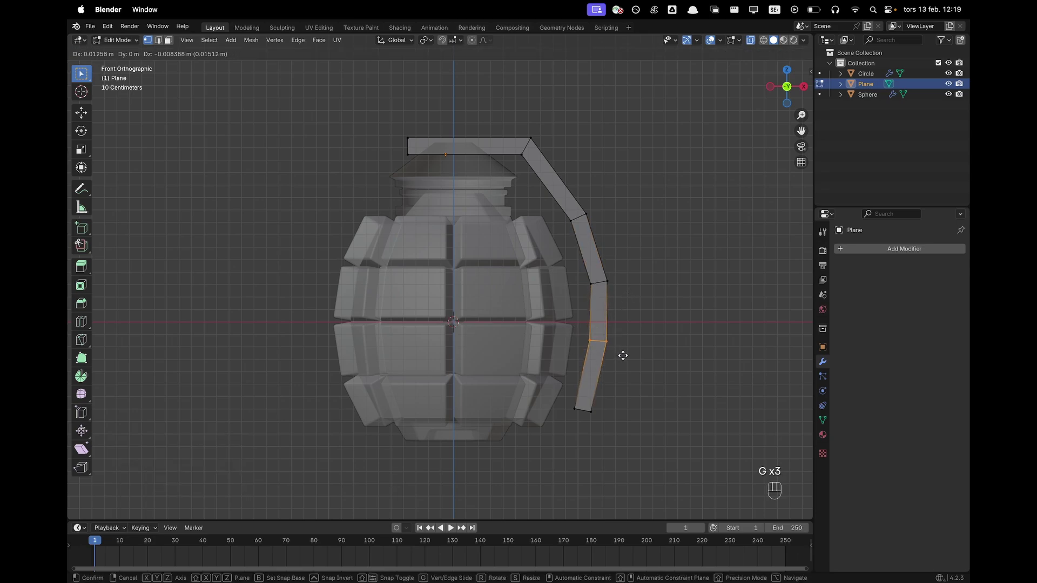
left_click(625, 356)
key("Tab")
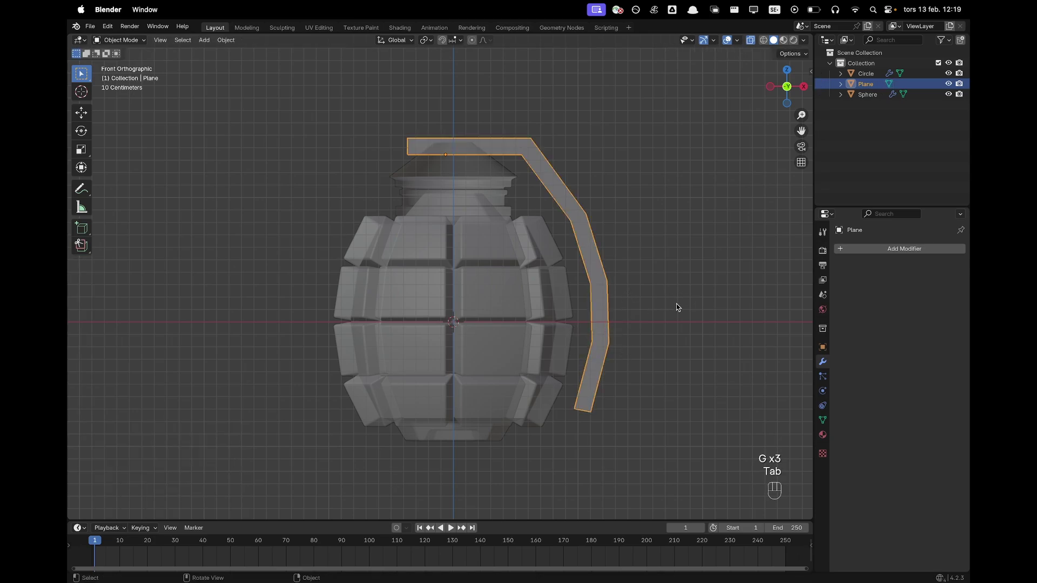
Add a level 2 Subdivision modifier to the lever and turn off X-ray display
key("super+2")
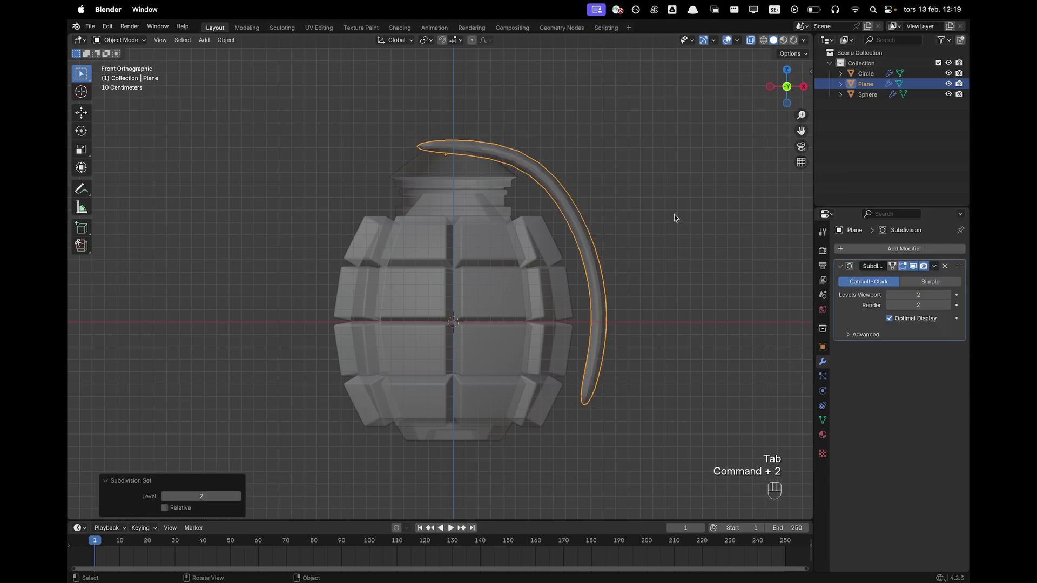
key("z")
left_click(715, 309)
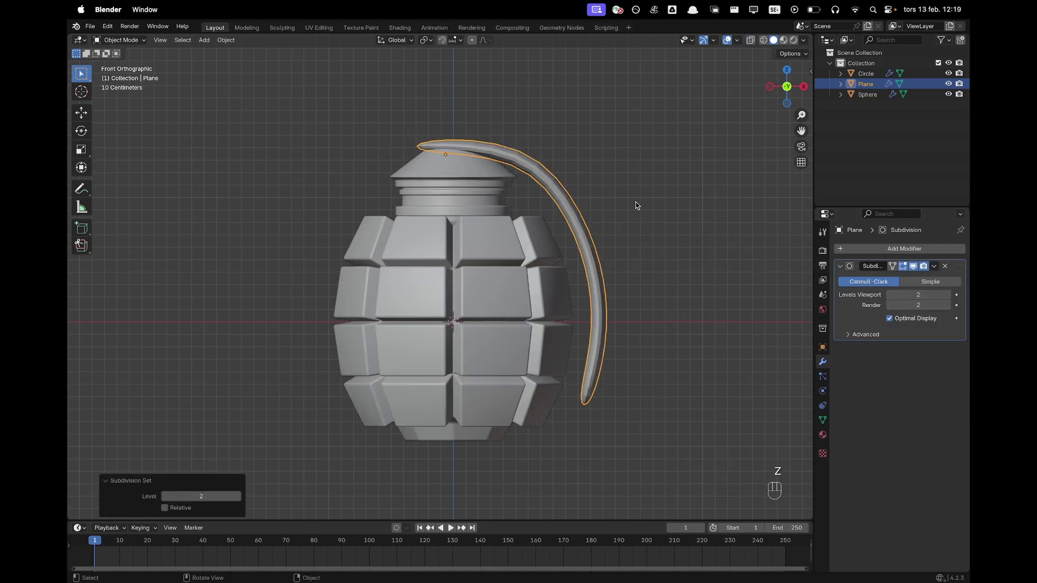
In Edit Mode, add one loop cut across the lever's top section and slide it close to the front end, factor 0.869
mouse_move(637, 205)
middle_mouse_down()
mouse_move(621, 232)
mouse_move(444, 185)
mouse_move(407, 250)
mouse_move(608, 245)
mouse_move(638, 225)
middle_mouse_up()
key("Tab")
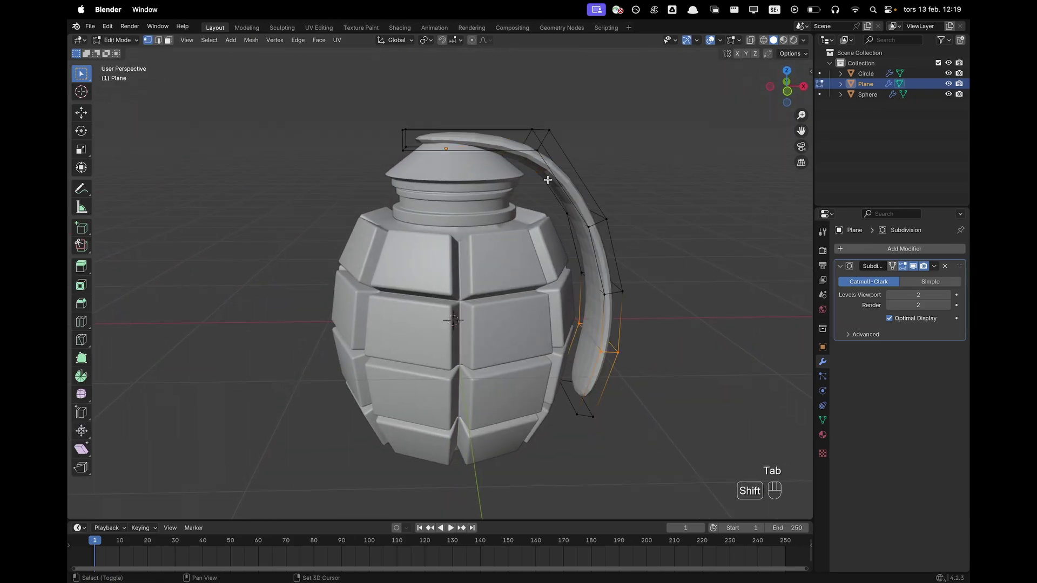
middle_click_drag(505, 149, 494, 232, "shift")
key("ctrl+r")
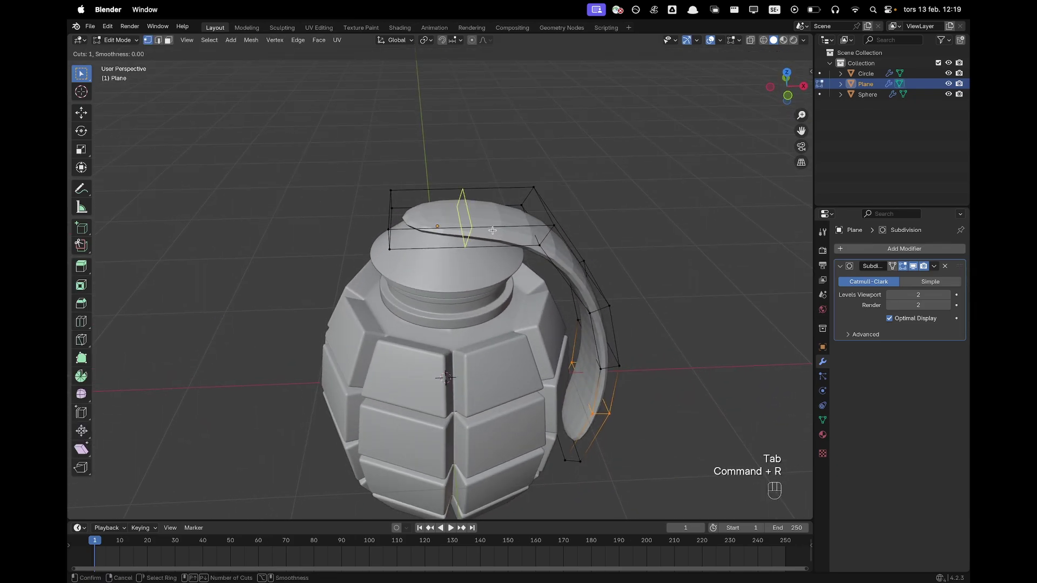
left_click(491, 226)
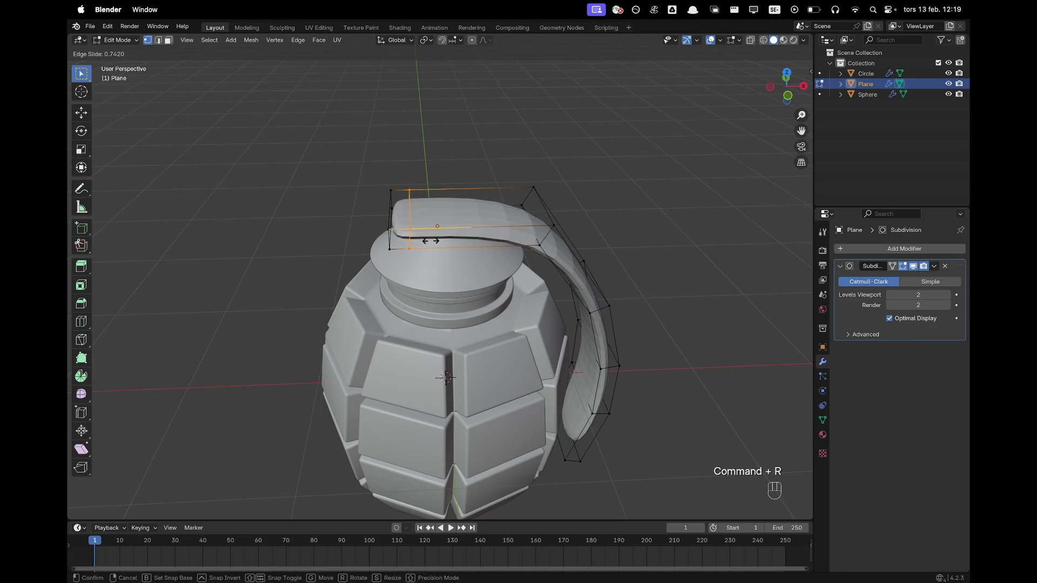
left_click(417, 241)
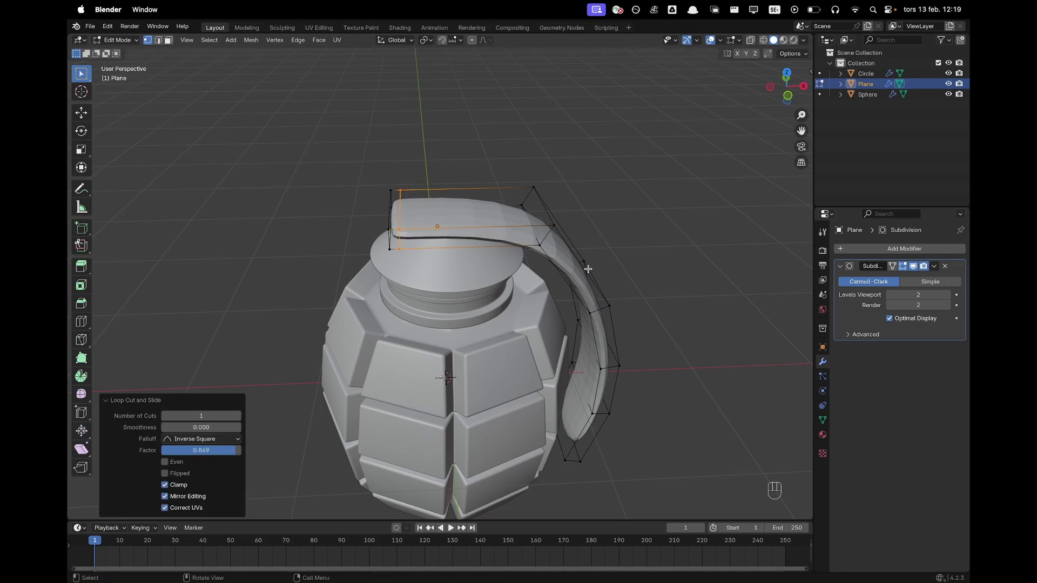
Show the lever in the right orthographic view and turn on X-ray display
middle_click_drag(585, 266, 502, 294)
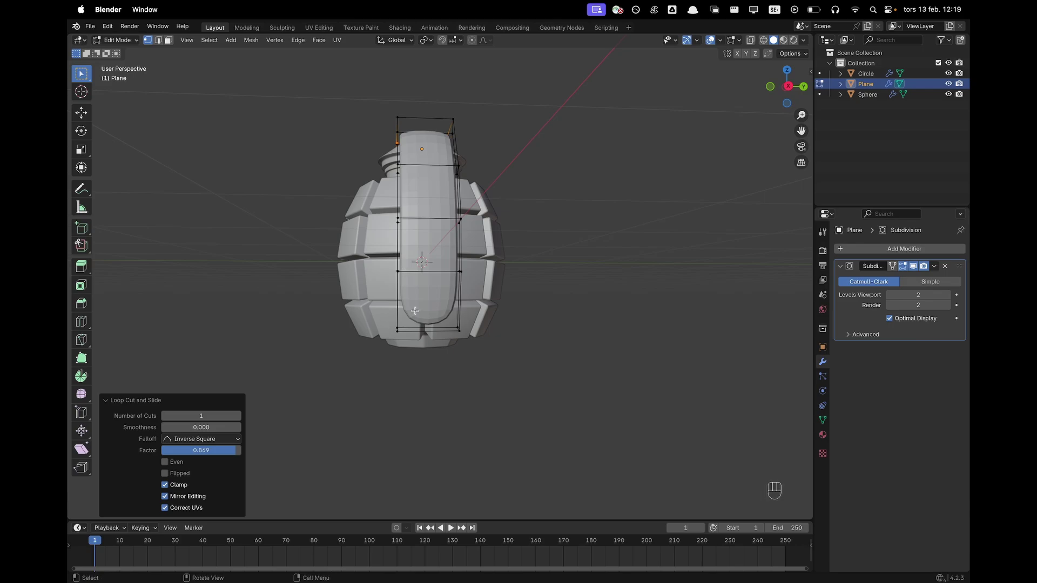
key("grave")
left_click(586, 330)
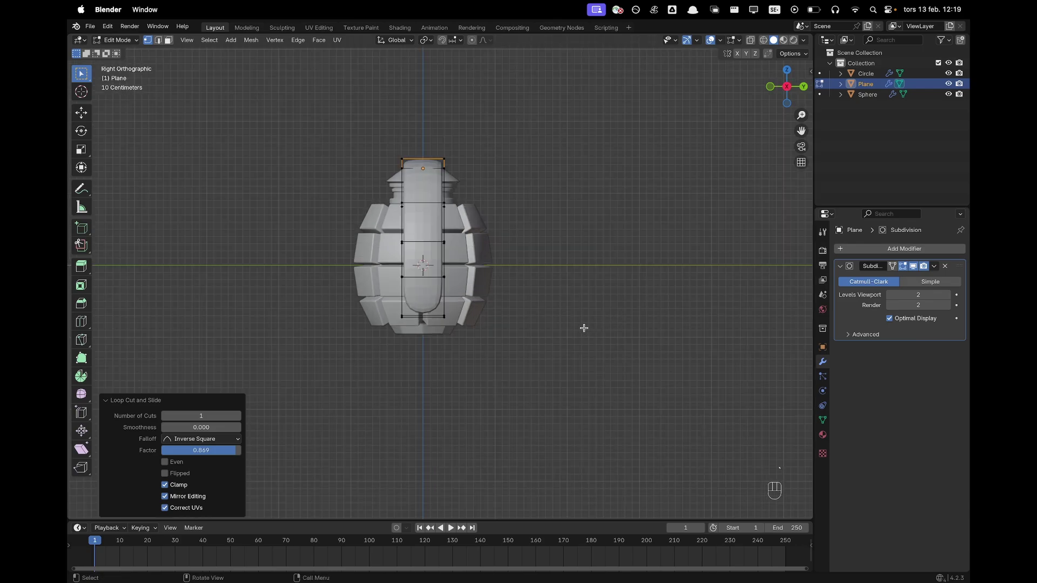
middle_click_drag(447, 314, 476, 305, "shift")
middle_click_drag(476, 305, 483, 295, "ctrl")
key("grave")
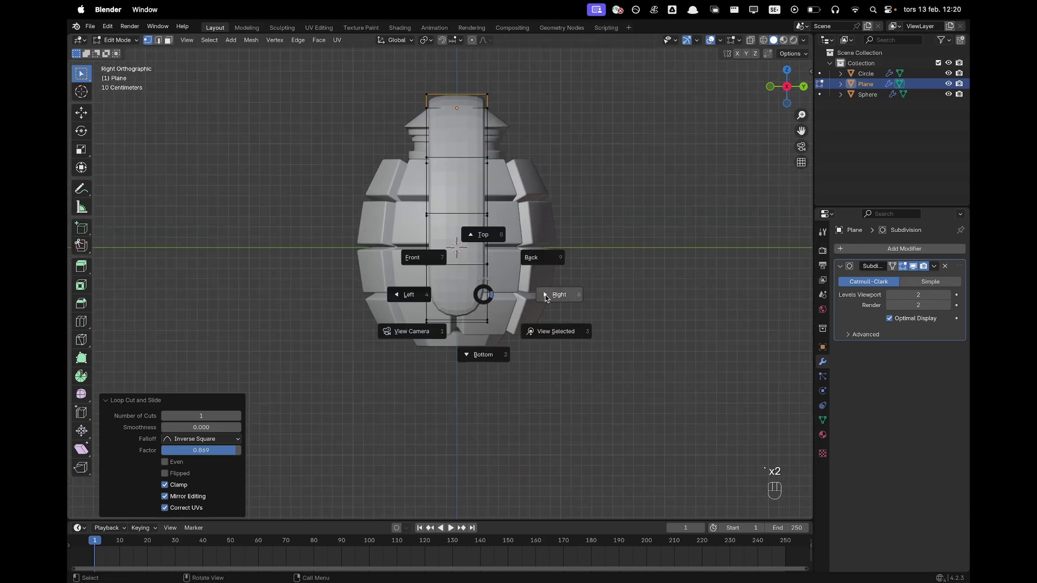
left_click(546, 296)
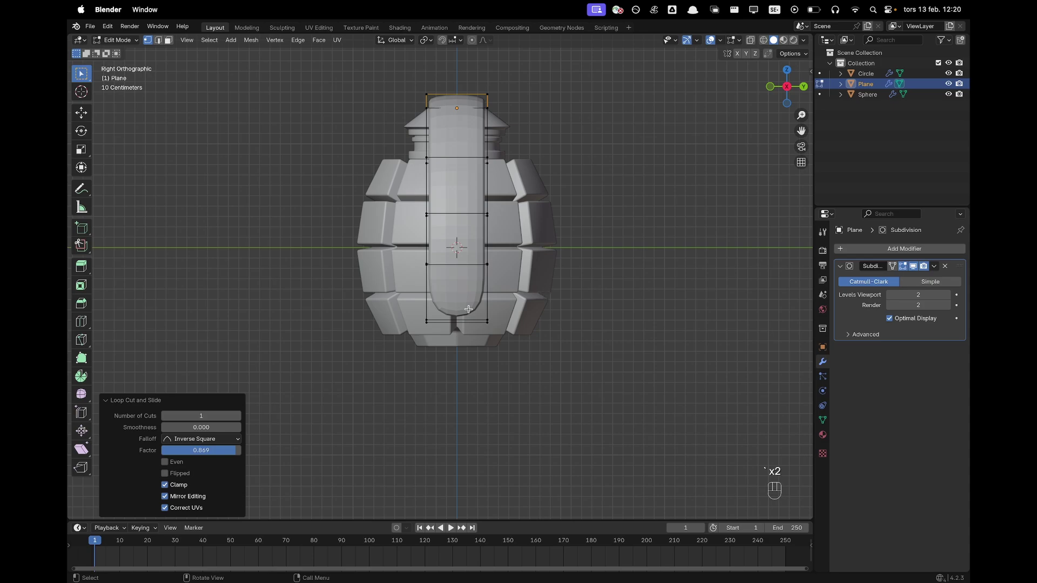
key("z")
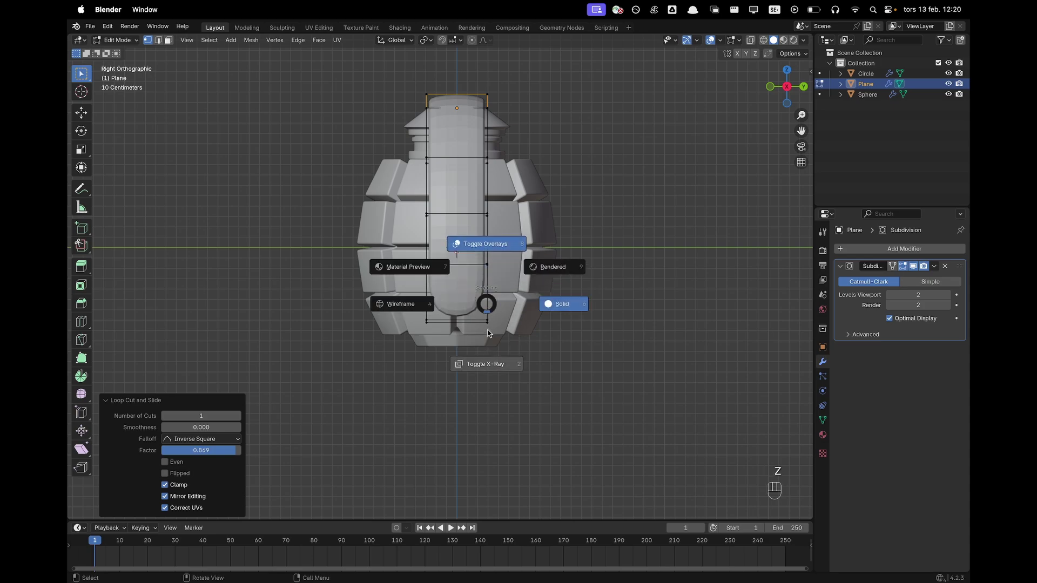
left_click(490, 363)
Enable proportional editing and narrow the vertices at the lever's bottom end along Y to taper it
left_click_drag(350, 295, 611, 357)
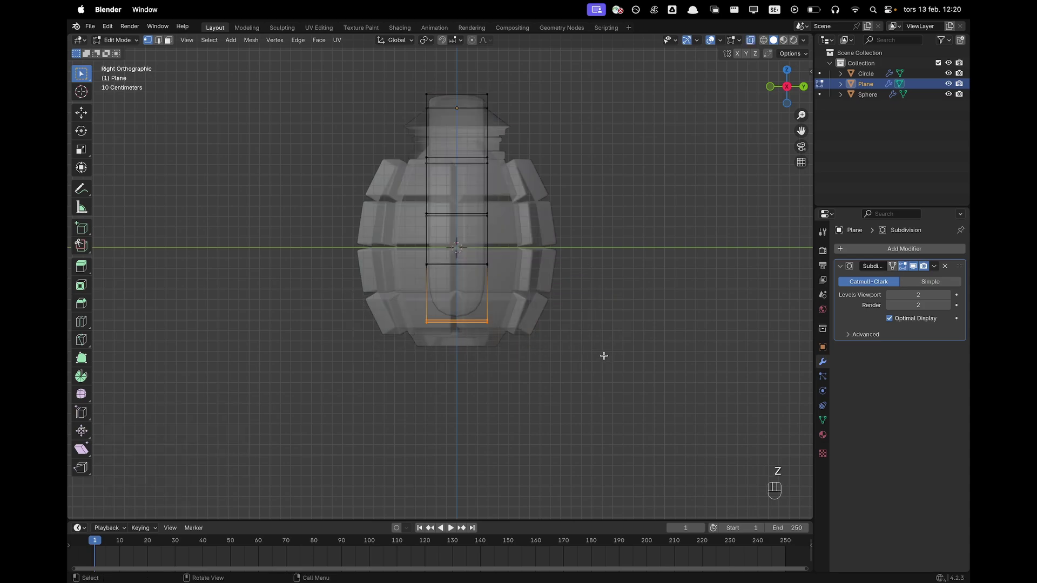
scroll(560, 326, "up", 2)
key("o")
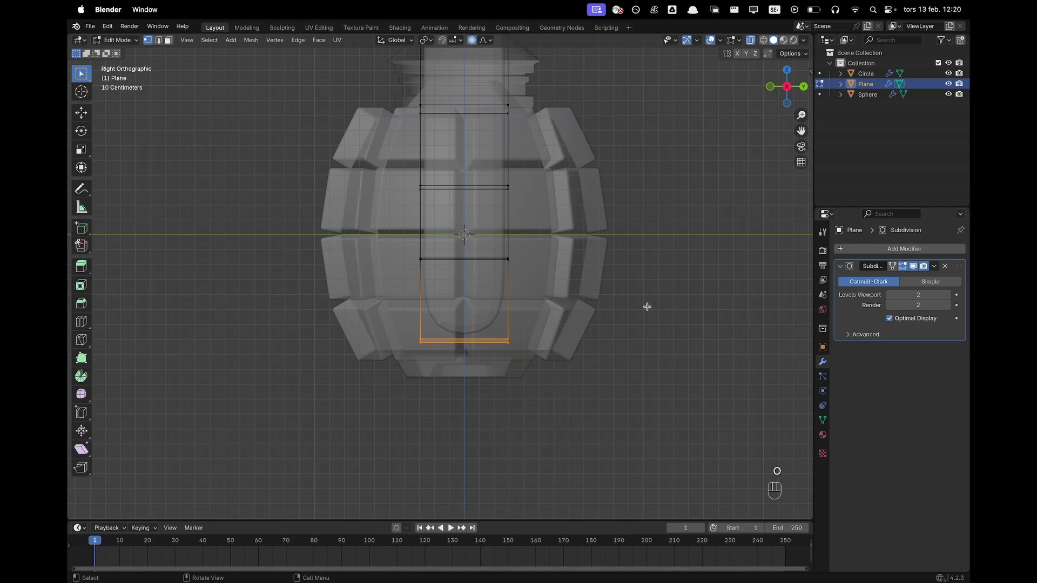
scroll(678, 326, "down", 3)
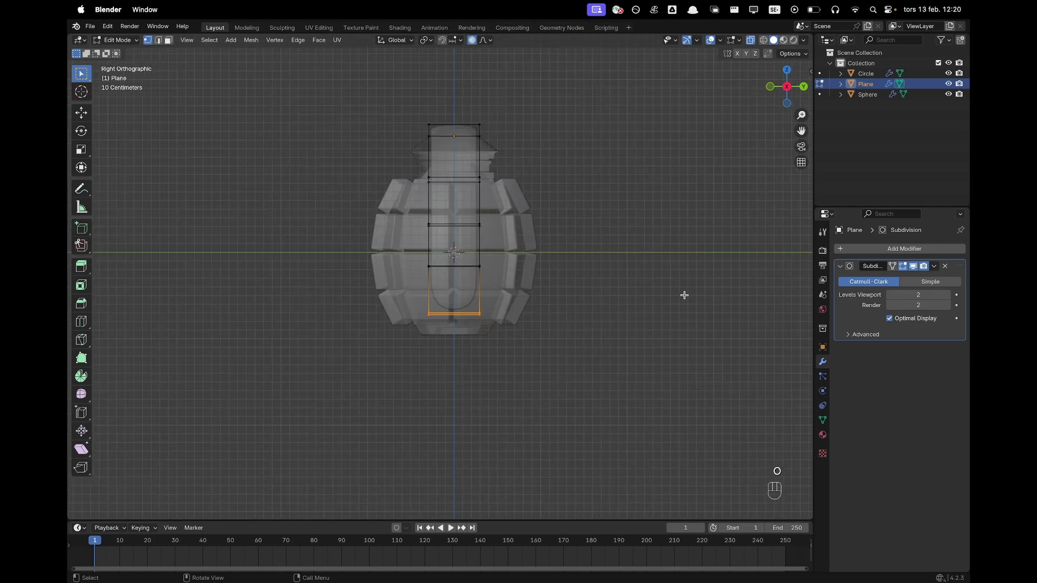
key("s")
key("y")
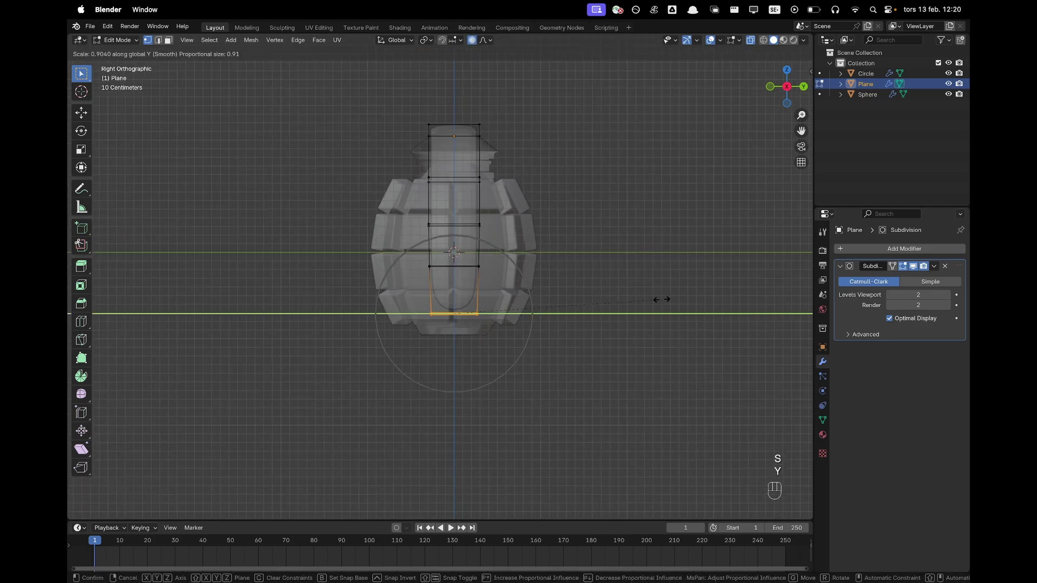
left_click(567, 319)
Widen the lever along Y by 1.141 at its upper bend and by about 1.12 at the bend below it
left_click(408, 166)
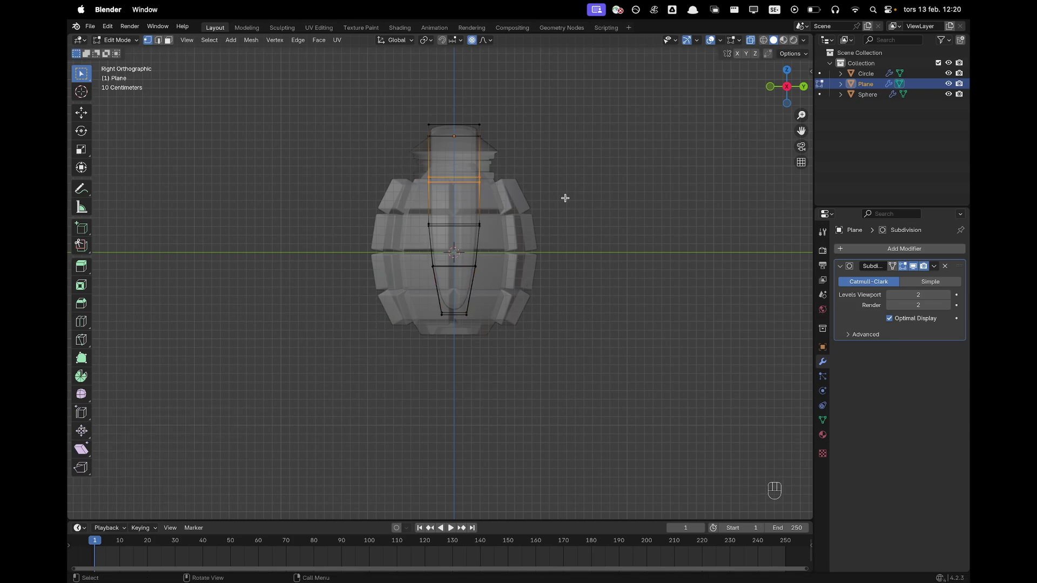
key("s")
key("y")
left_click(584, 200)
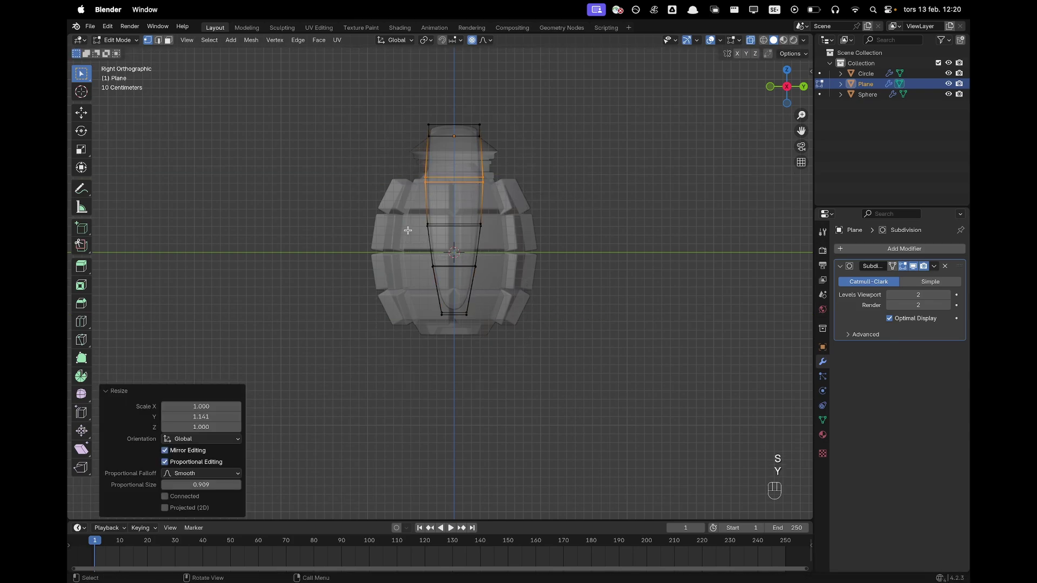
left_click_drag(407, 215, 563, 247)
key("s")
key("y")
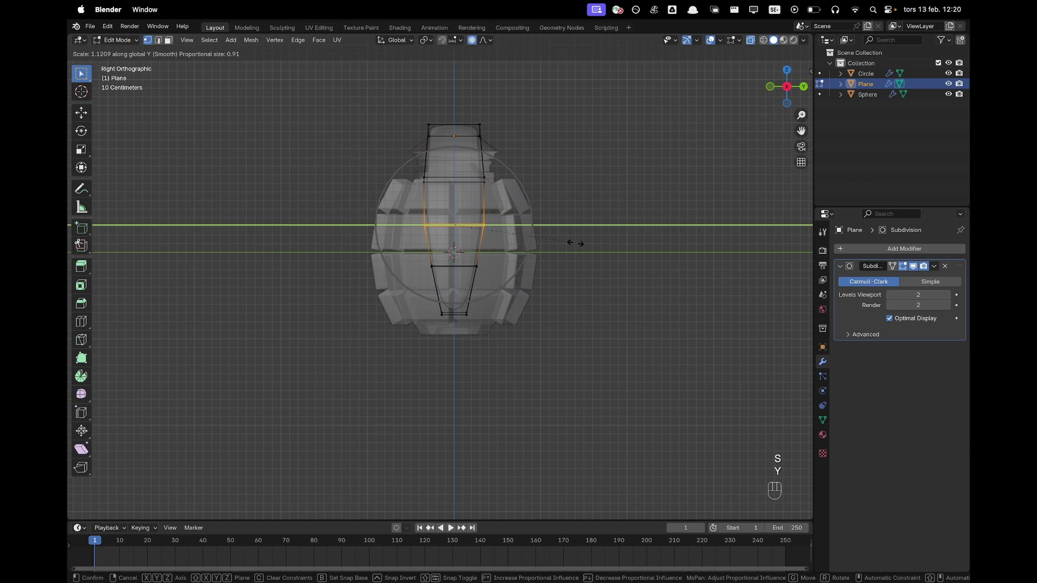
left_click(575, 244)
Narrow the lever's bottom end slightly along Y and scale the middle bend vertices by 0.937 along Y
left_click_drag(412, 305, 505, 319)
key("s")
key("y")
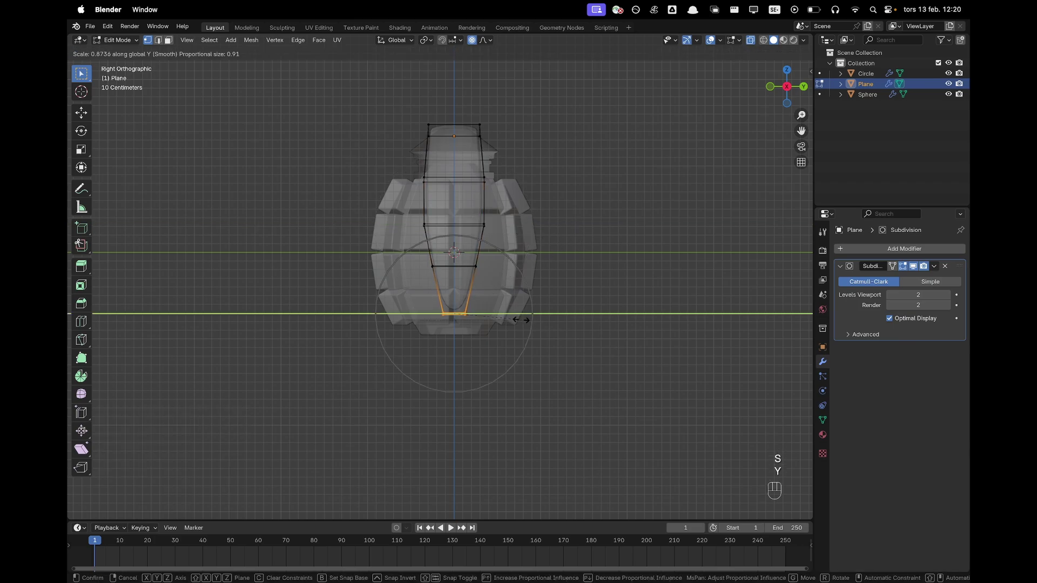
left_click(521, 320)
left_click_drag(414, 213, 557, 244)
key("s")
key("y")
left_click(550, 245)
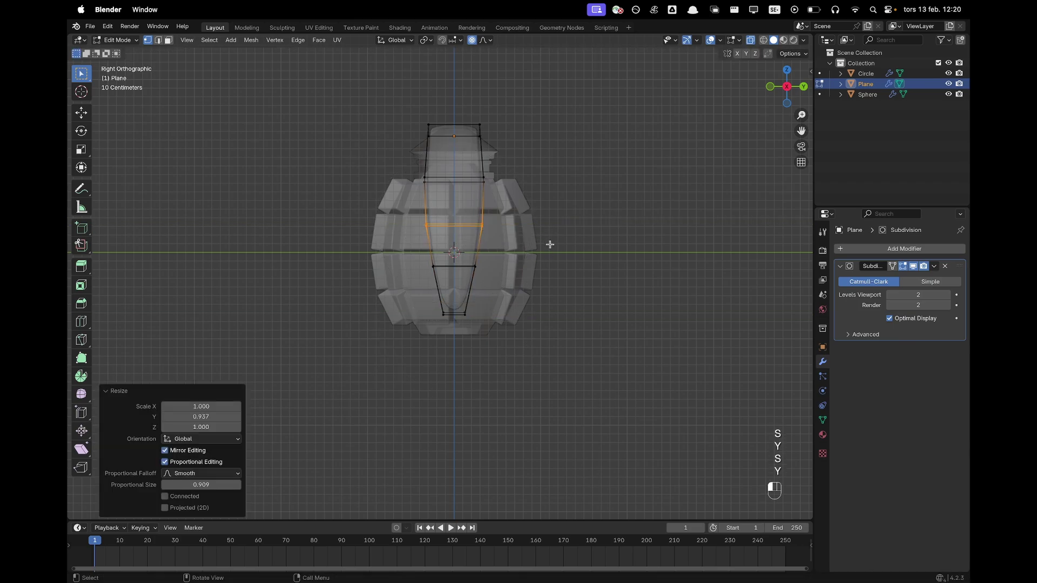
Narrow the upper bend vertices slightly along Y and widen the lever's top end by about 1.04 along Y
left_click_drag(388, 163, 536, 201)
key("s")
key("y")
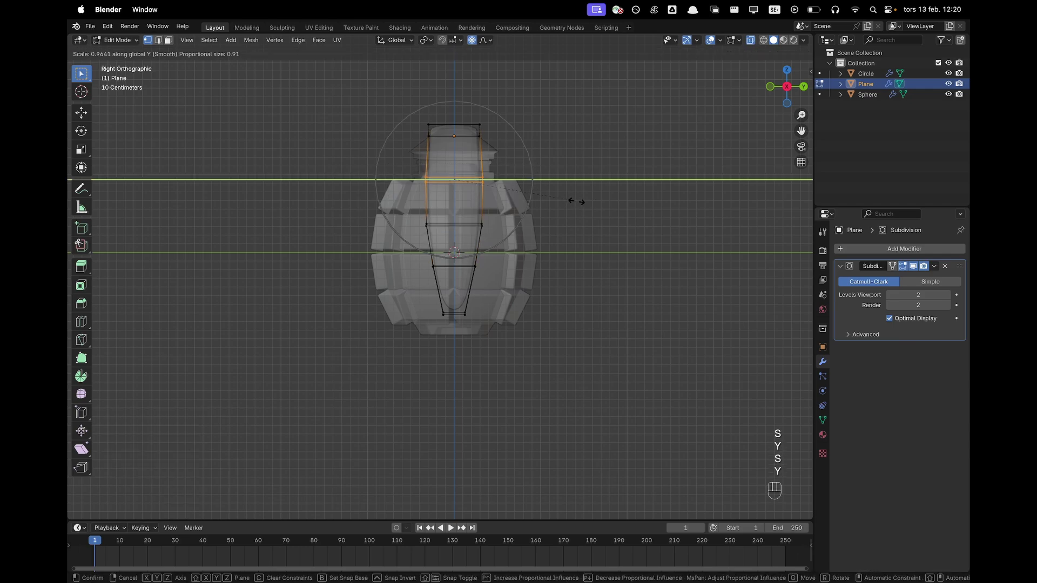
left_click(550, 192)
left_click_drag(404, 105, 561, 157)
key("s")
key("y")
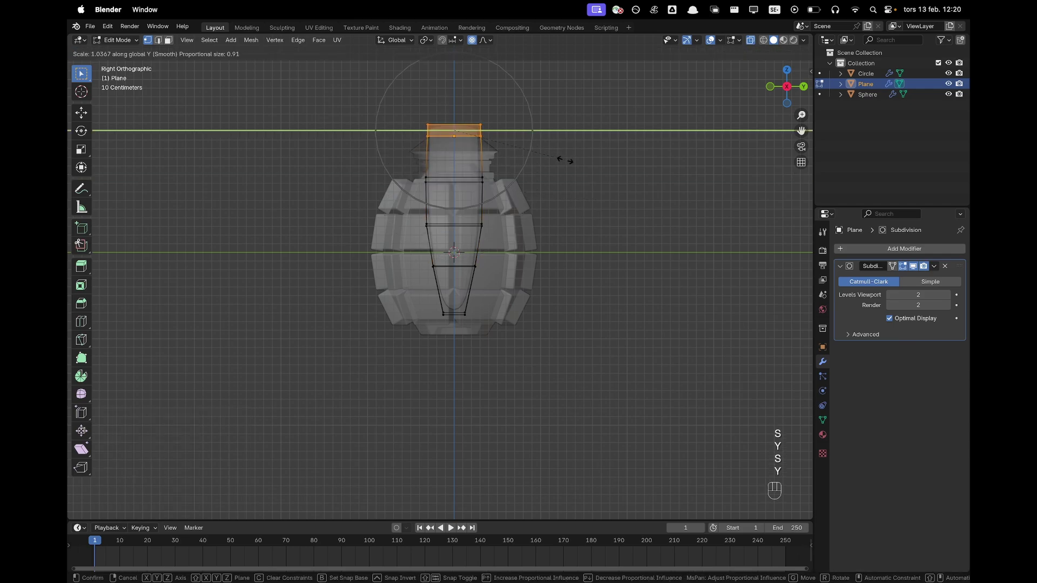
left_click(568, 162)
Fine-tune the lever's width along Y at the upper bend and at the middle bend
left_click(555, 200)
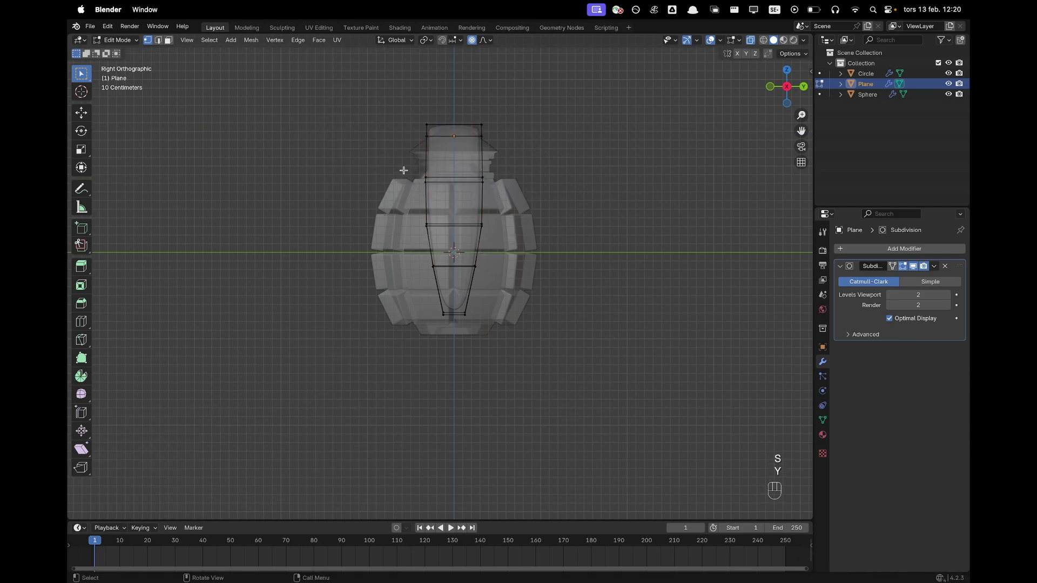
left_click_drag(403, 170, 606, 201)
key("s")
key("y")
left_click(607, 202)
left_click_drag(382, 220, 569, 244)
key("s")
key("y")
left_click(565, 245)
Scale the lever's bottom end vertices by 0.983 along Y and turn off X-ray display
left_click_drag(406, 306, 546, 322)
key("s")
key("y")
left_click(544, 322)
key("alt+z")
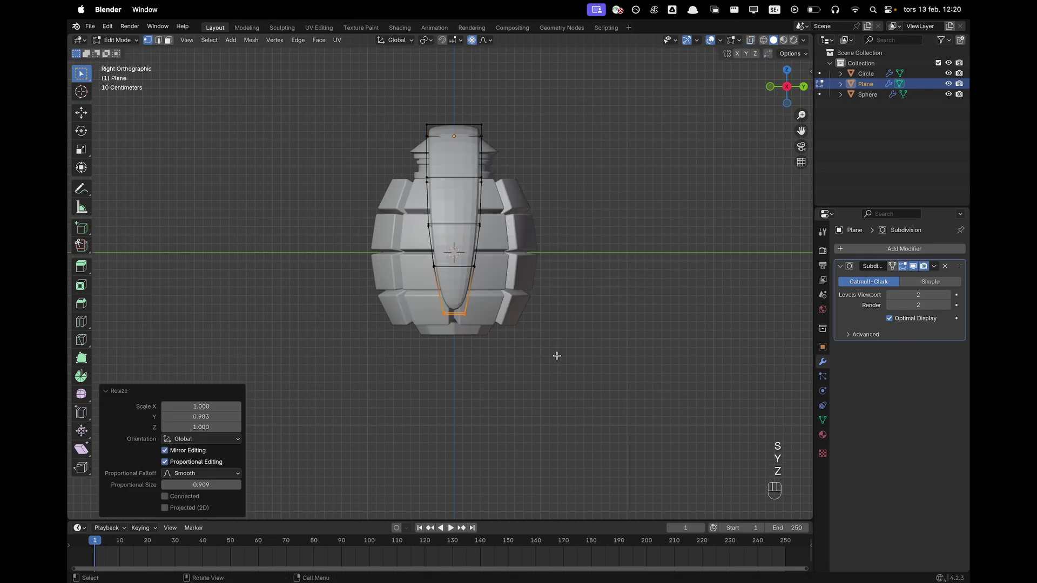
Add a loop cut close to each side of the lever's top bend, sliding the lower one by a factor of 0.786
middle_click_drag(474, 219, 581, 252)
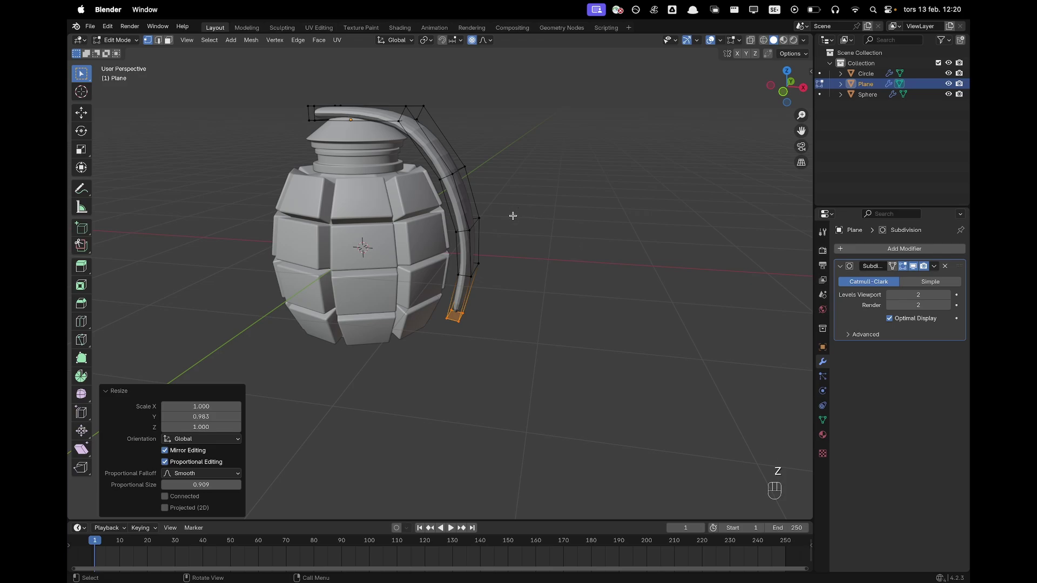
middle_click_drag(519, 211, 600, 243, "shift")
middle_click_drag(601, 243, 627, 246)
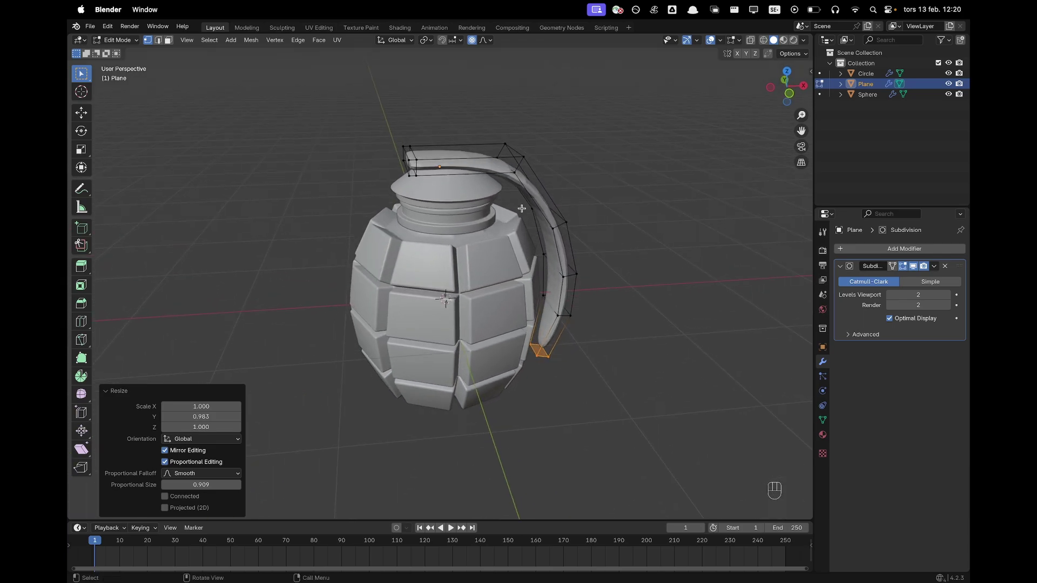
left_click(645, 197)
key("super+r")
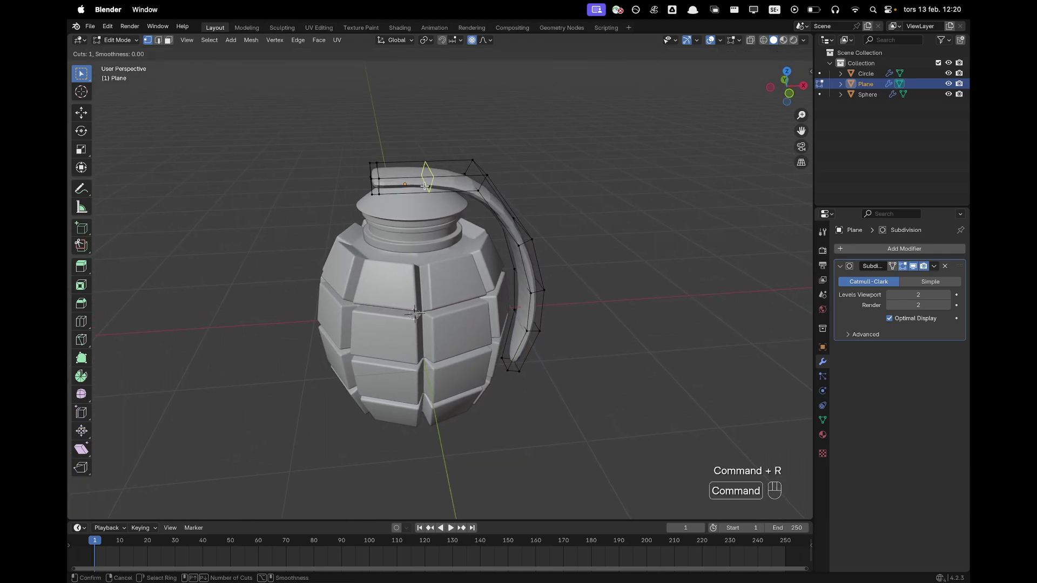
left_click(424, 185)
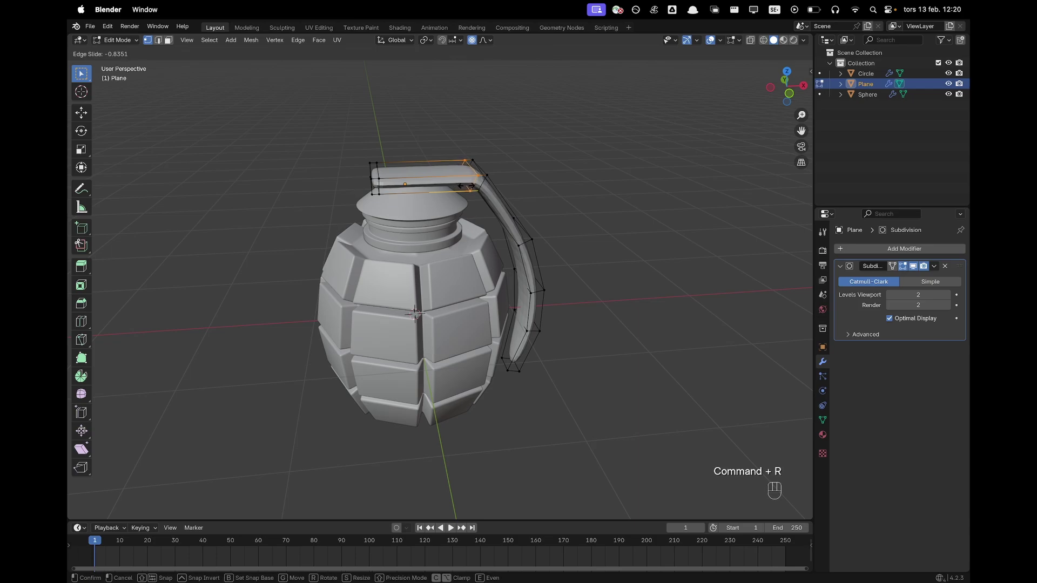
left_click(467, 187)
key("super+r")
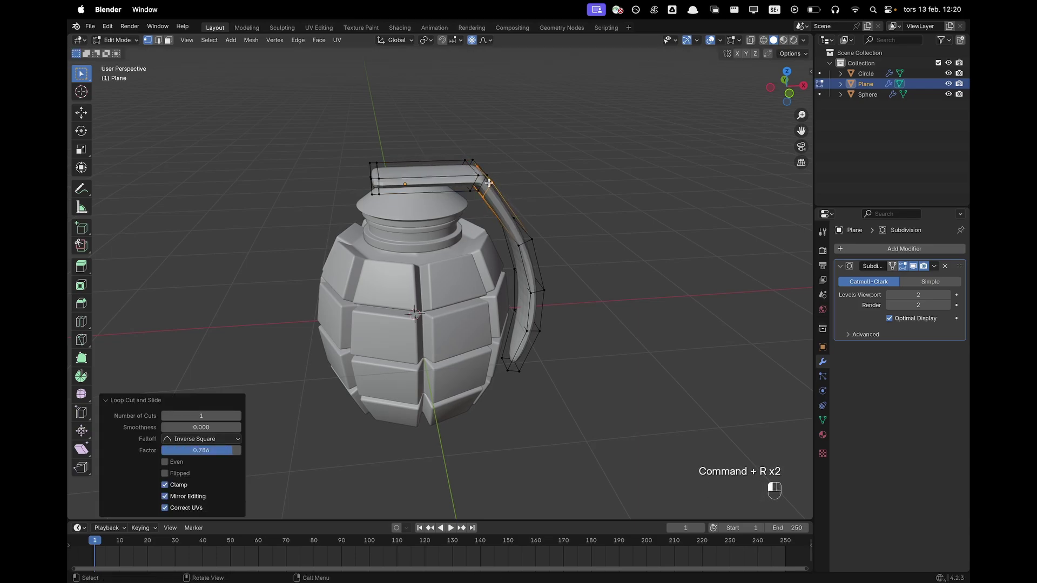
key("Tab")
middle_click_drag(669, 247, 642, 241)
key("Tab")
Add a centred loop cut around the lever's side faces and bevel it with a width of 0.0427 m and one segment
scroll(391, 191, "up", 1)
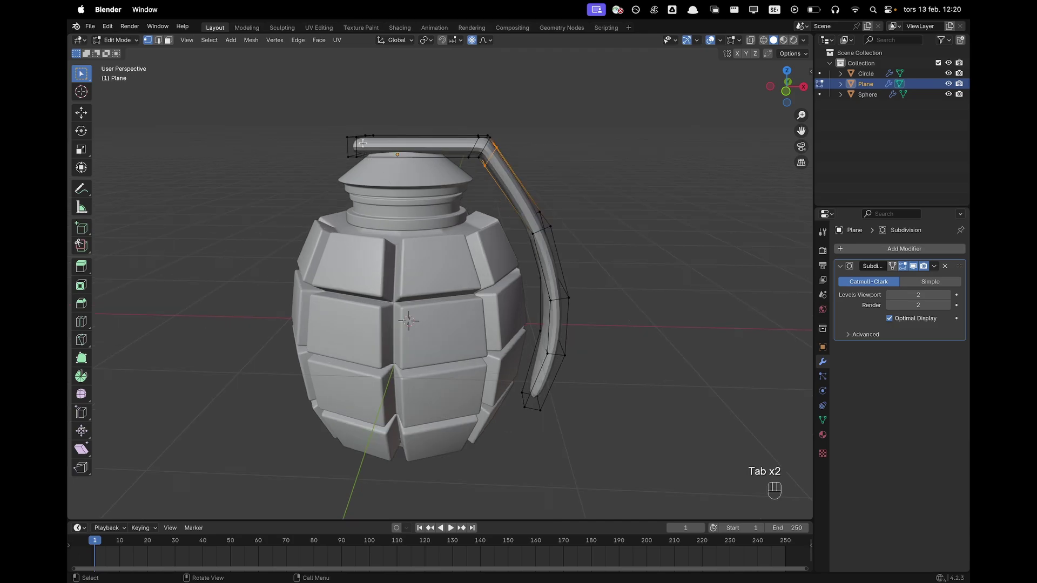
key("super+r")
left_click(354, 145)
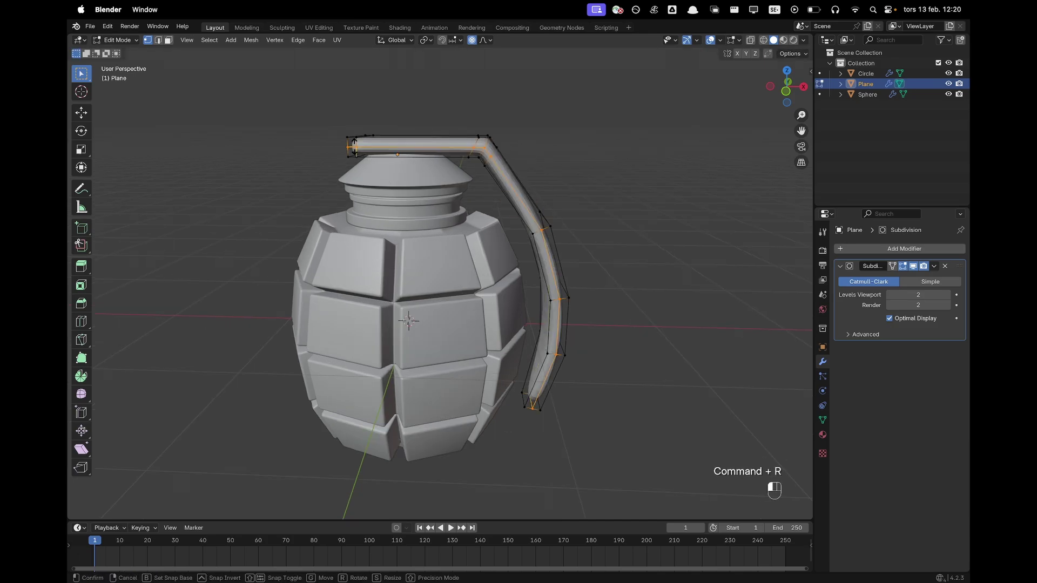
right_click(353, 145)
middle_click_drag(600, 108, 598, 187, "shift")
scroll(602, 181, "up", 2)
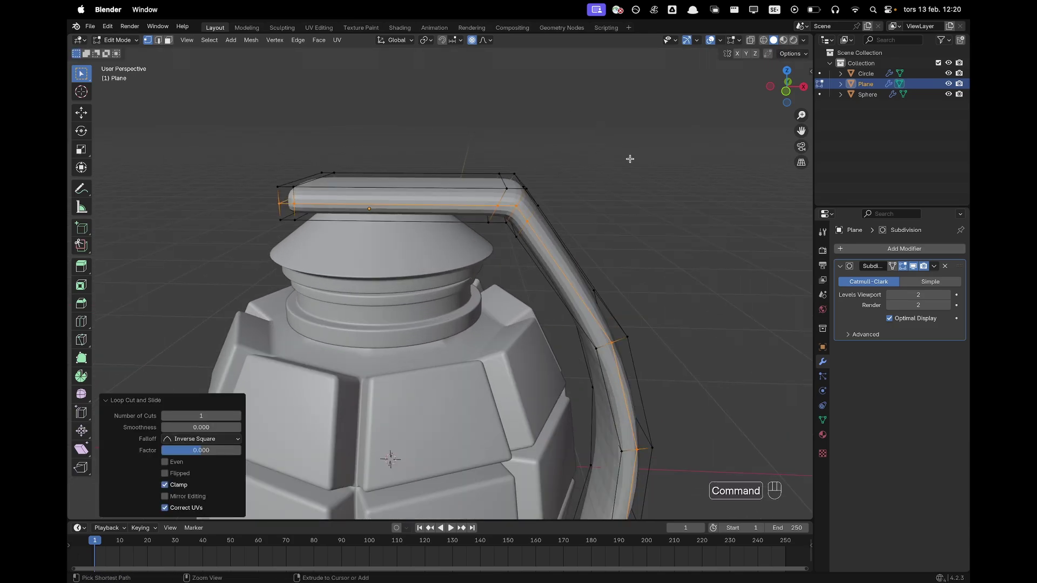
key("super+b")
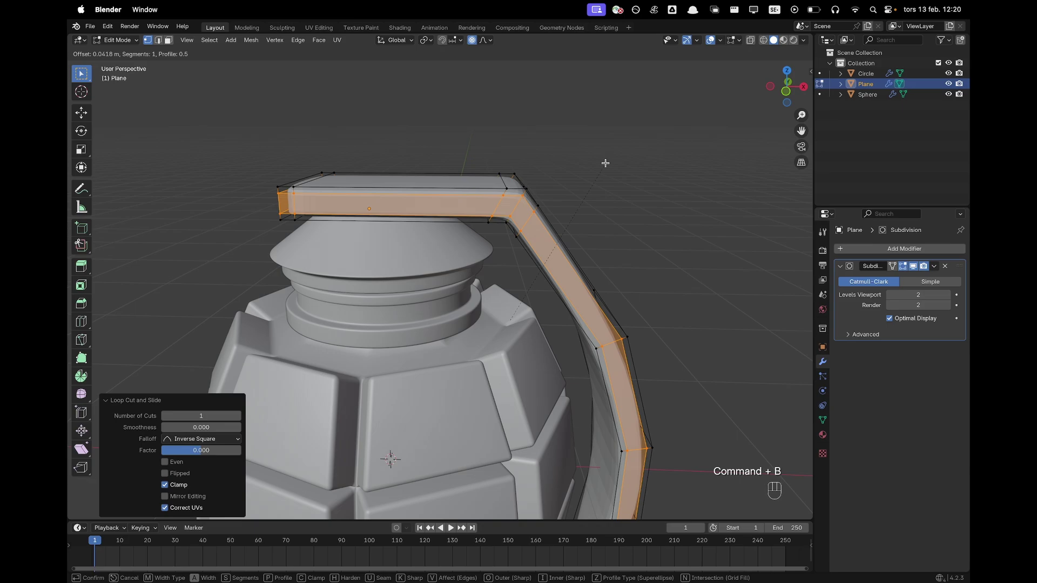
left_click(604, 163)
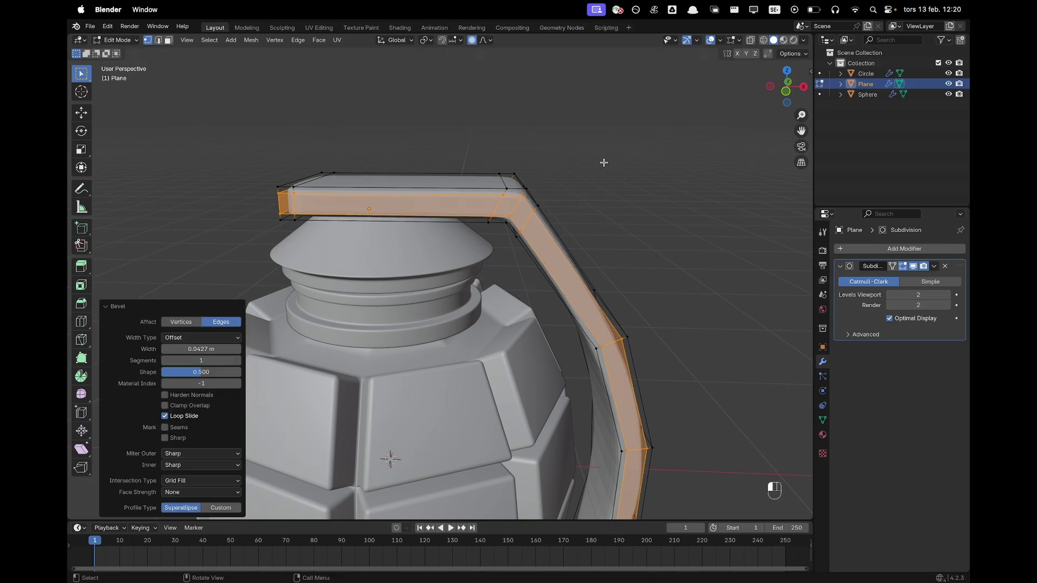
Add a centred loop cut across the narrow strip at the front end of the lever's top section
key("Tab")
middle_click_drag(601, 162, 447, 287)
scroll(530, 227, "down", 6)
scroll(446, 287, "up", 3)
key("Tab")
key("super+r")
left_click(377, 346)
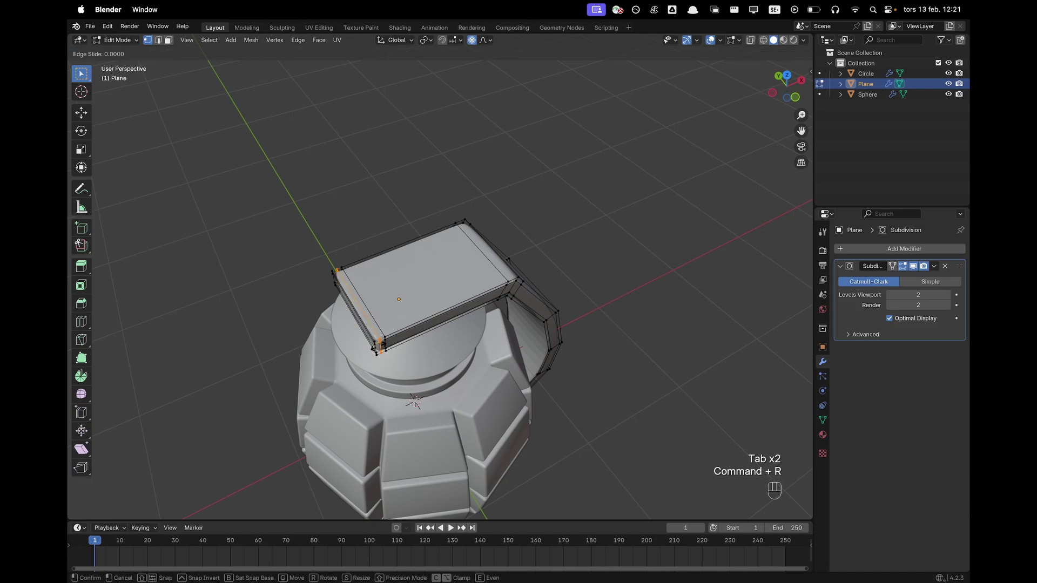
right_click(381, 345)
Add a centred loop cut lengthwise down the middle of the lever and return to Object Mode
key("Tab")
left_click(623, 229)
key("Tab")
key("super+r")
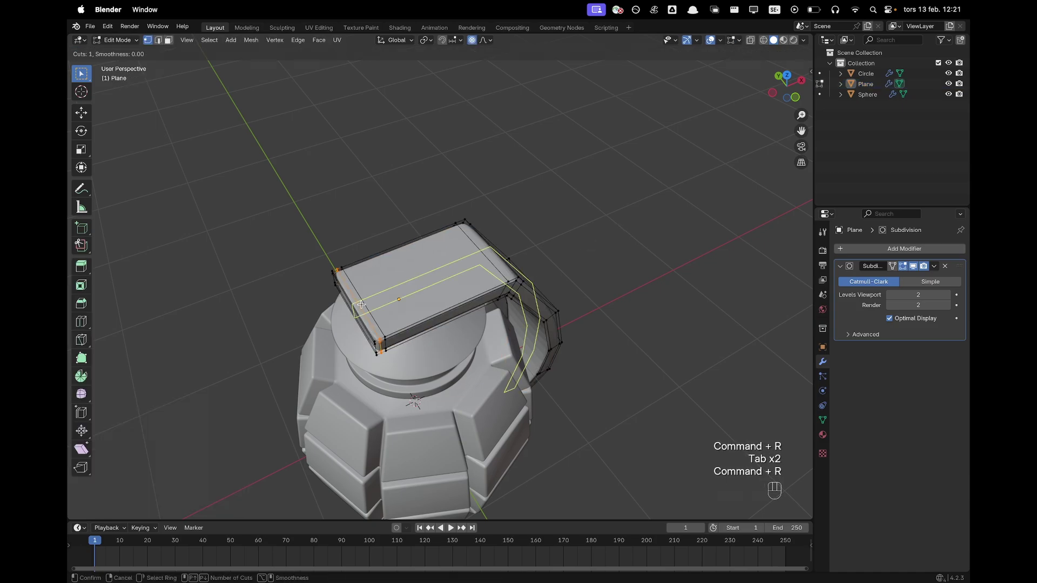
left_click(361, 305)
right_click(360, 305)
key("Tab")
middle_click_drag(600, 349, 551, 333)
key("Tab")
scroll(520, 302, "down", 1)
key("Tab")
key("Tab")
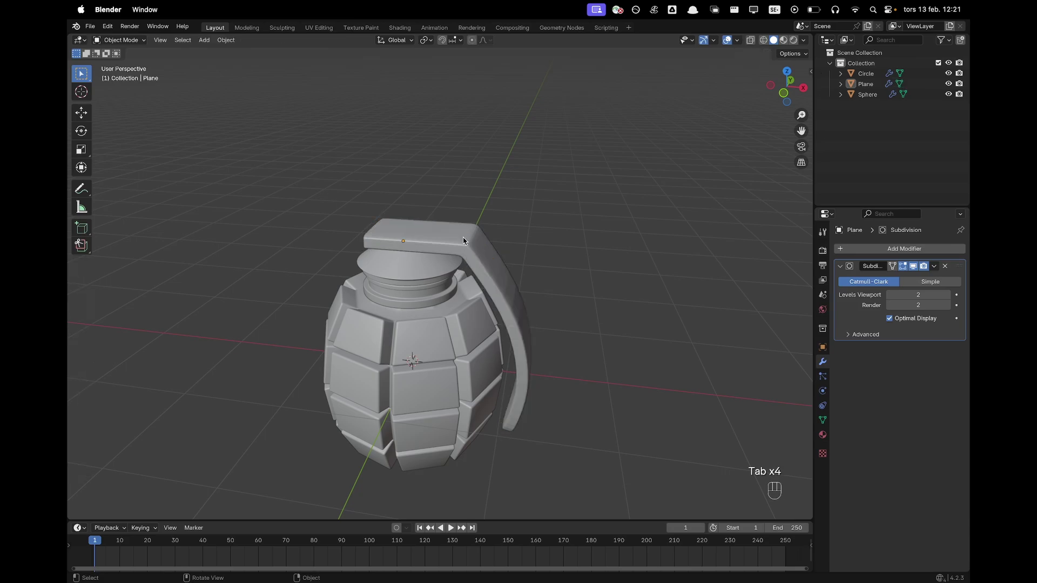
Raise the lever's subdivision levels to 3 for viewport and render and shade it auto smooth at 30°
right_click(468, 253)
left_click(465, 240)
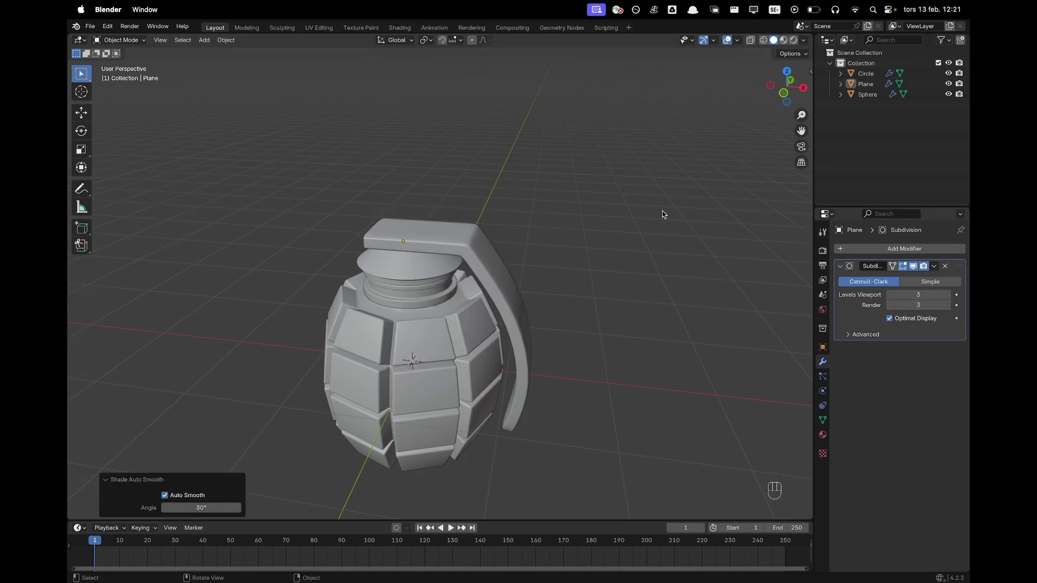
middle_click_drag(662, 211, 392, 260)
left_click(484, 318)
right_click(484, 319)
left_click(484, 319)
left_click(586, 305)
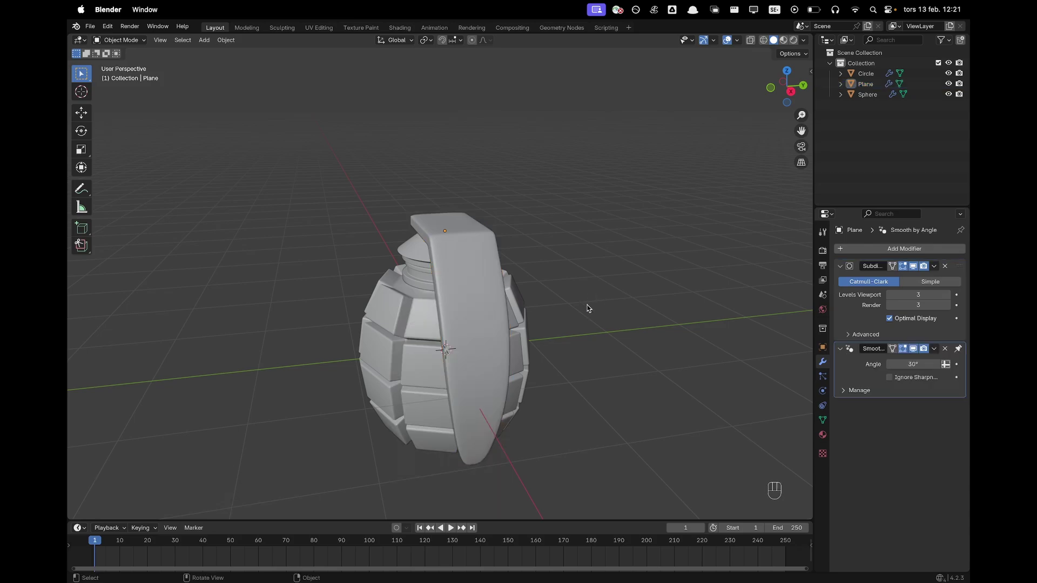
middle_click_drag(587, 306, 671, 300)
scroll(527, 387, "down", 4)
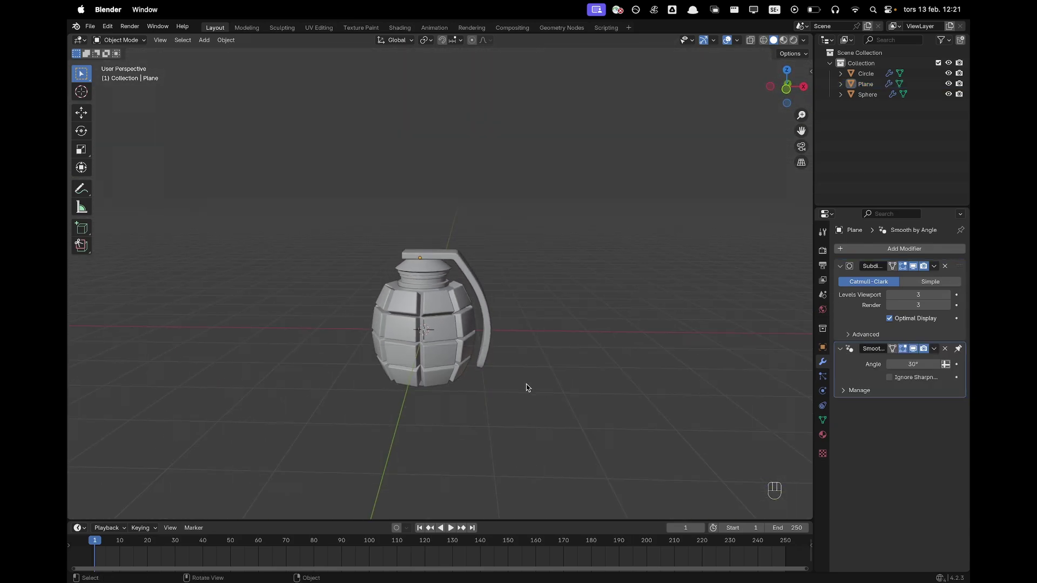
mouse_move(527, 388)
middle_mouse_down()
mouse_move(546, 335)
mouse_move(560, 354)
mouse_move(546, 382)
middle_mouse_up()
scroll(523, 364, "up", 3)
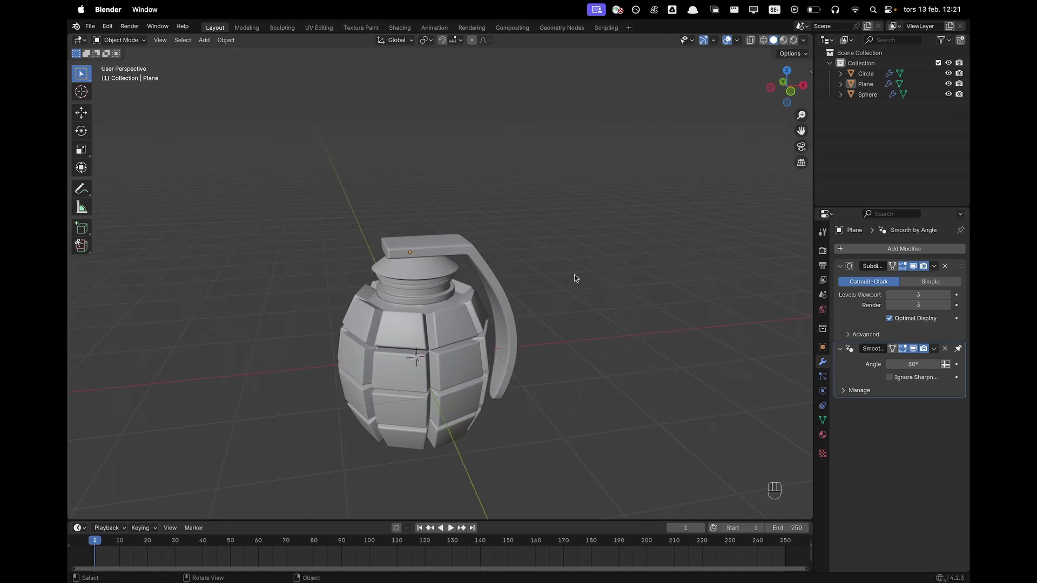
In the front view, move the lever about -0.04 m along X, closer to the grenade body
key("grave")
left_click(530, 242)
scroll(486, 229, "up", 2)
left_click(446, 212)
key("g")
key("x")
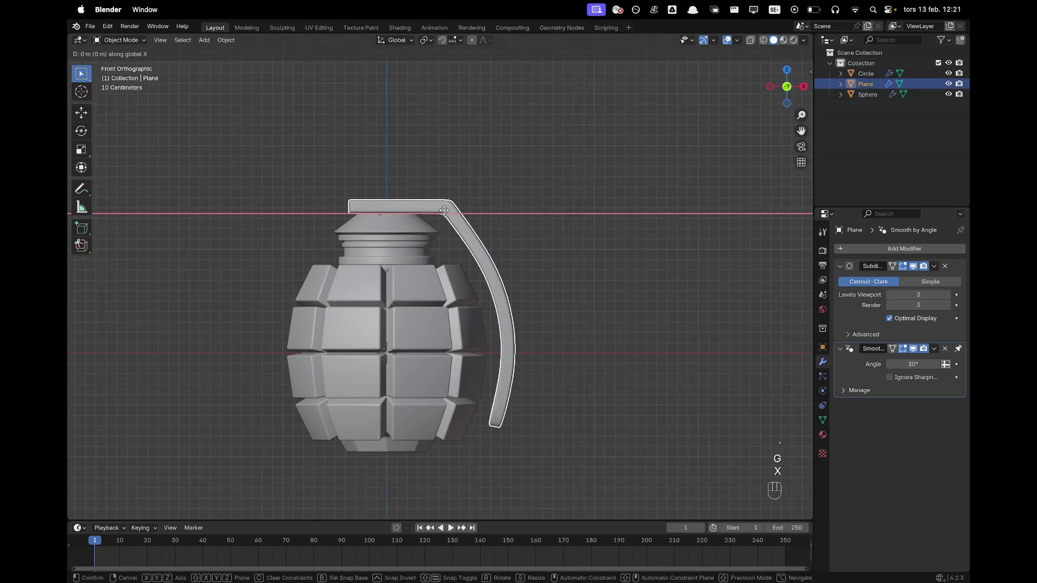
left_click(441, 211)
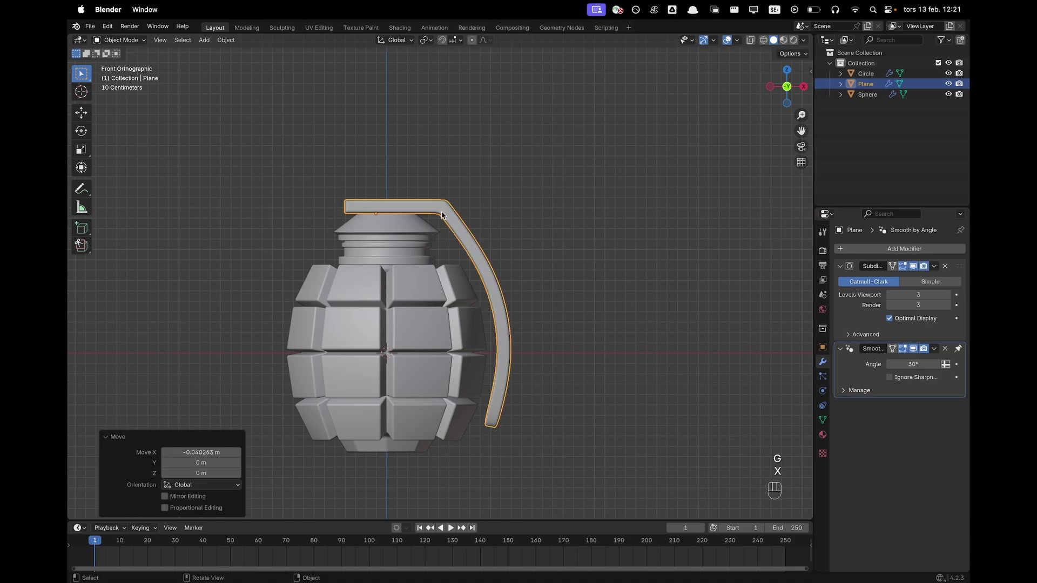
Extend the front end of the lever's top section slightly along negative X, using X-ray display and proportional editing
key("Tab")
key("z")
left_click(438, 282)
key("g")
key("x")
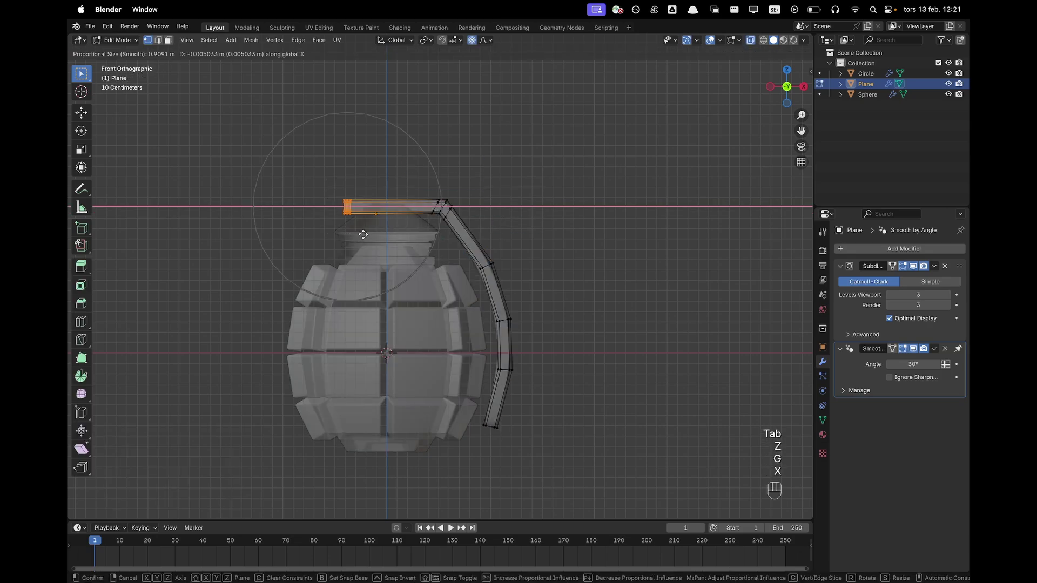
left_click(361, 233)
key("Tab")
key("grave")
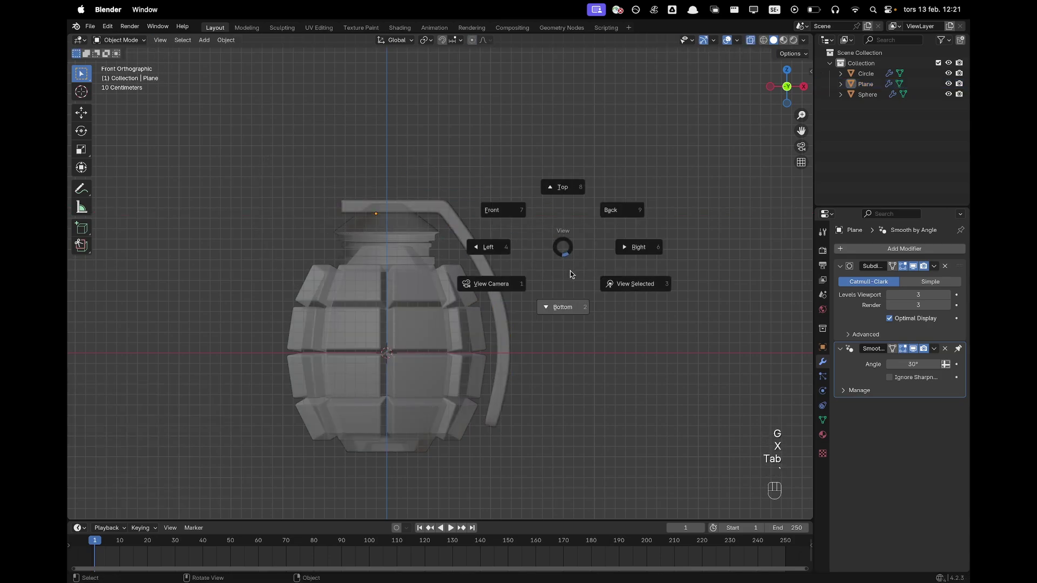
left_click(569, 239)
key("z")
left_click(569, 294)
Add a torus mesh and rotate it 90° about the Y axis
mouse_move(556, 238)
middle_mouse_down()
mouse_move(566, 248)
mouse_move(355, 282)
mouse_move(413, 256)
middle_mouse_up()
middle_click_drag(452, 219, 446, 269)
key("shift+a")
mouse_move(445, 268)
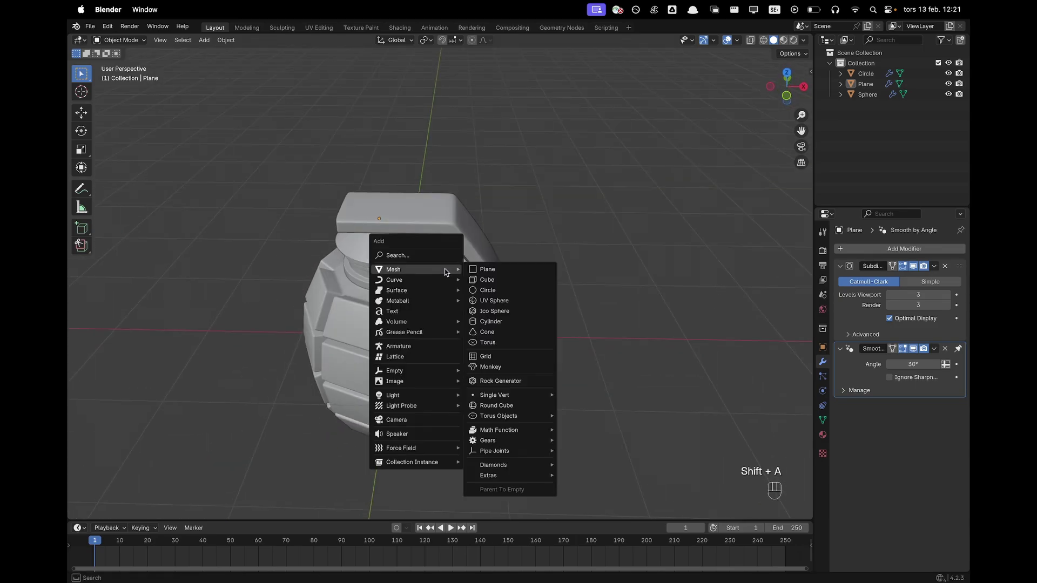
left_click(502, 343)
scroll(507, 343, "down", 2)
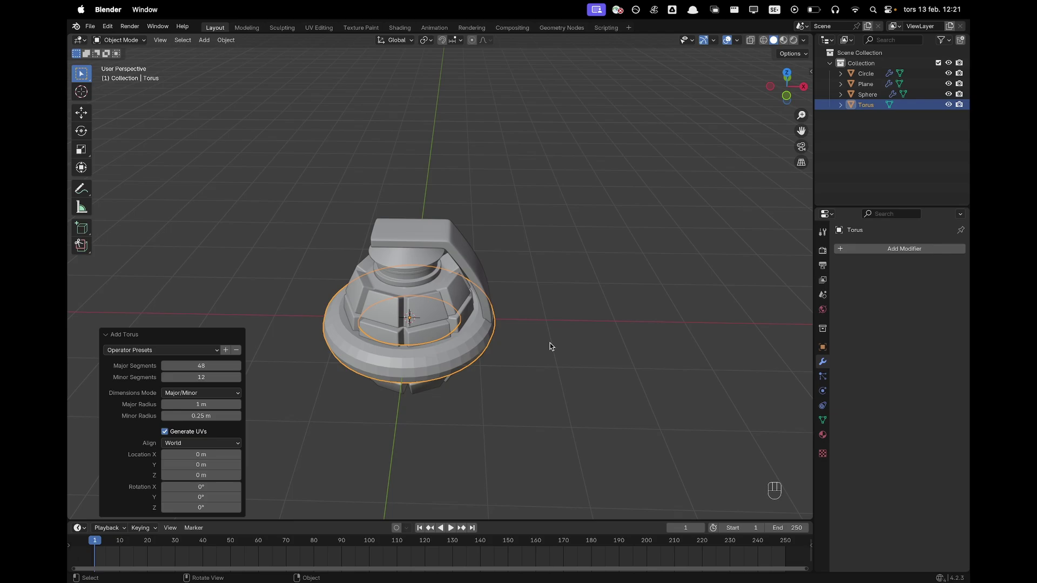
key("r")
key("y")
key("9")
key("0")
key("Return")
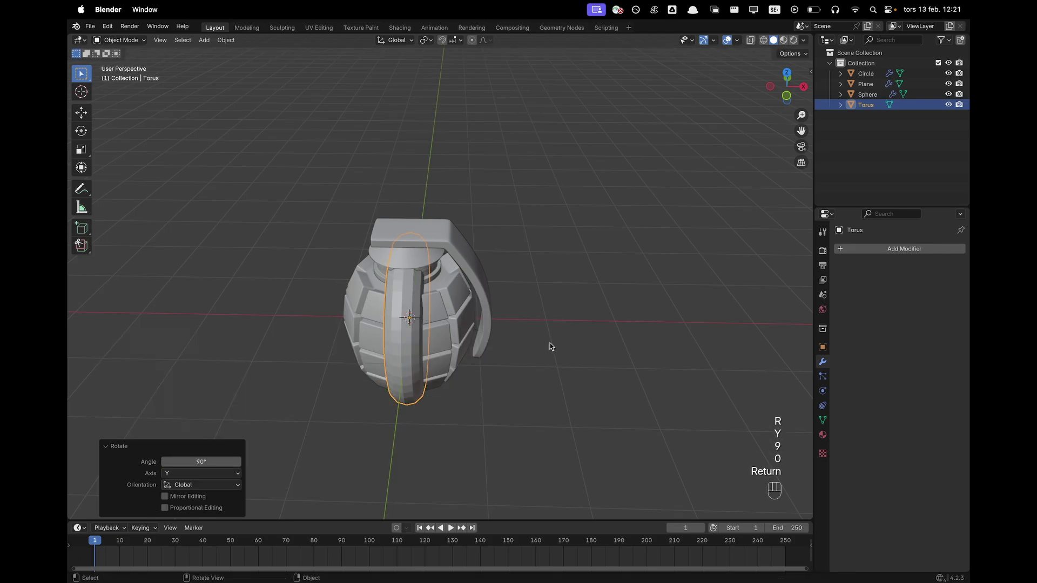
In the right view, move the torus up to the side of the lever's top section
key("grave")
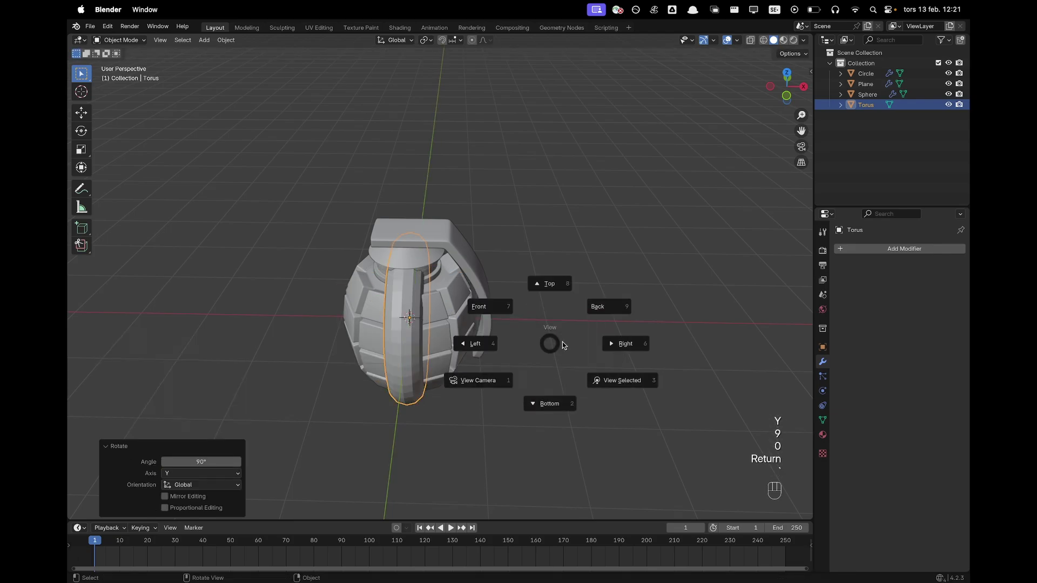
left_click(621, 342)
middle_click_drag(574, 298, 581, 302, "shift")
key("g")
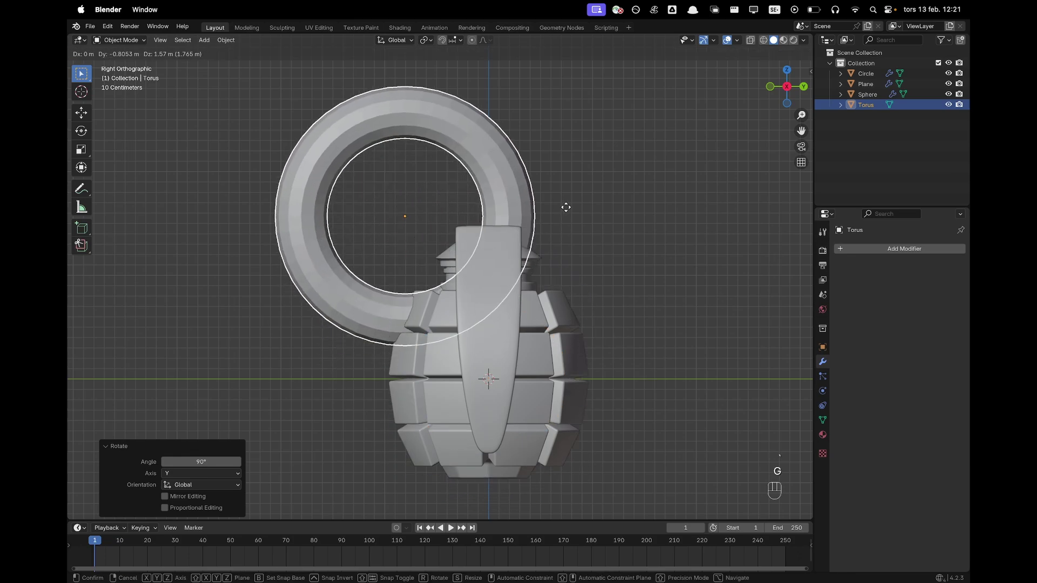
left_click(617, 221)
Scale the torus mesh by 0.475 in Edit Mode, turn off proportional editing and shrink it further to a small ring
key("Tab")
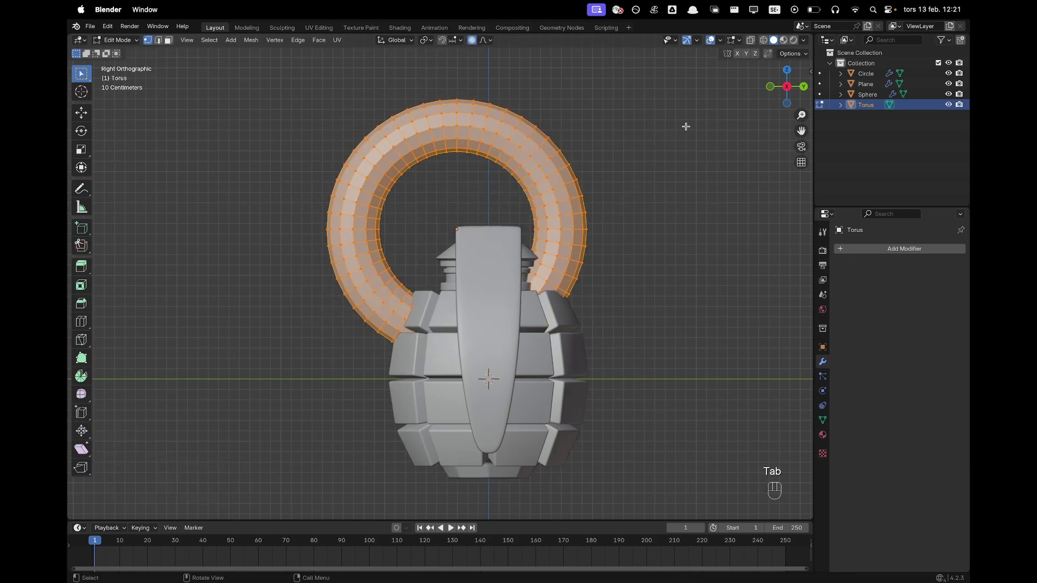
key("s")
left_click(570, 185)
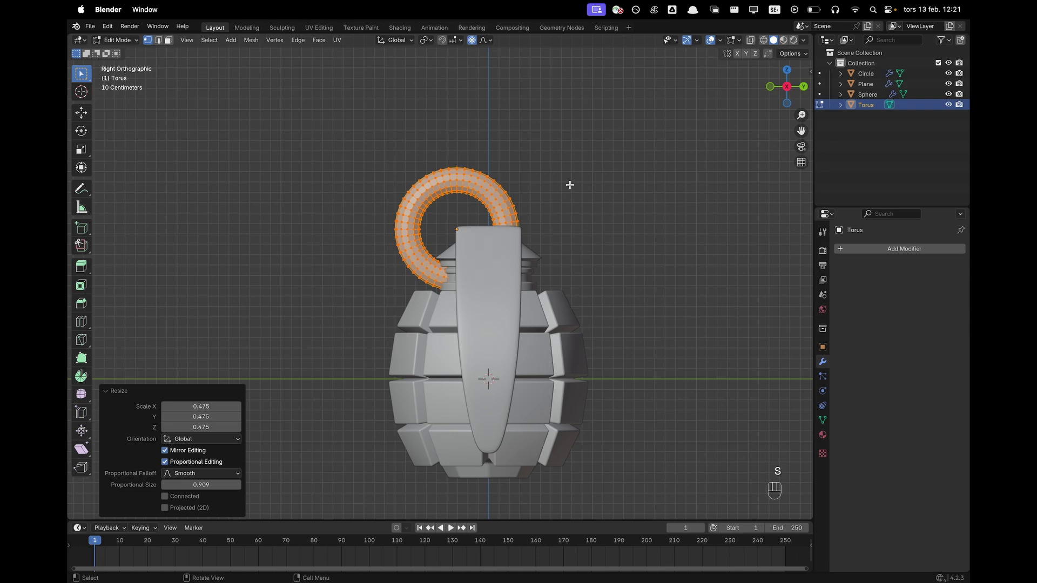
key("o")
key("s")
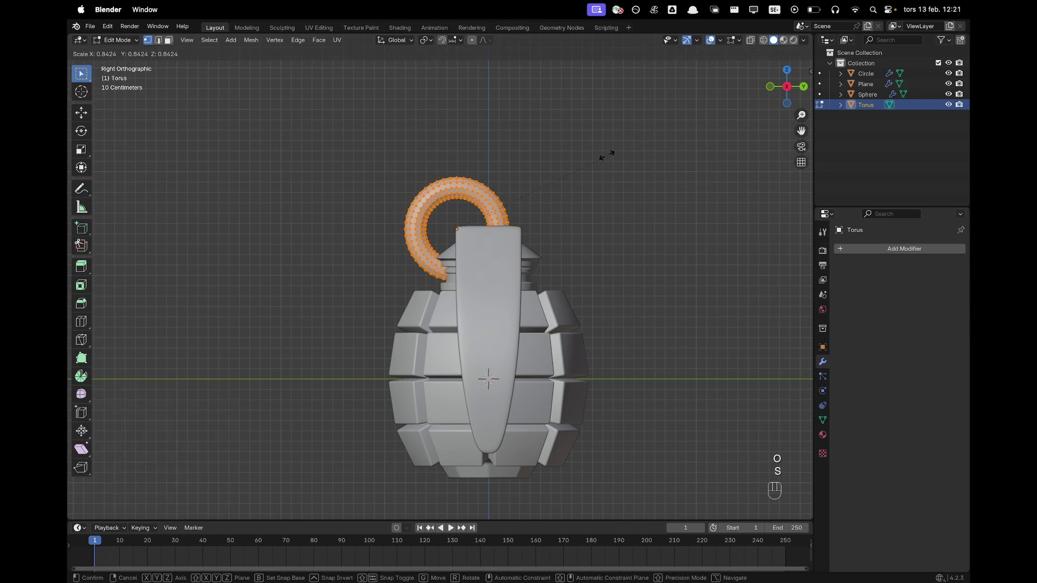
left_click(529, 187)
key("Tab")
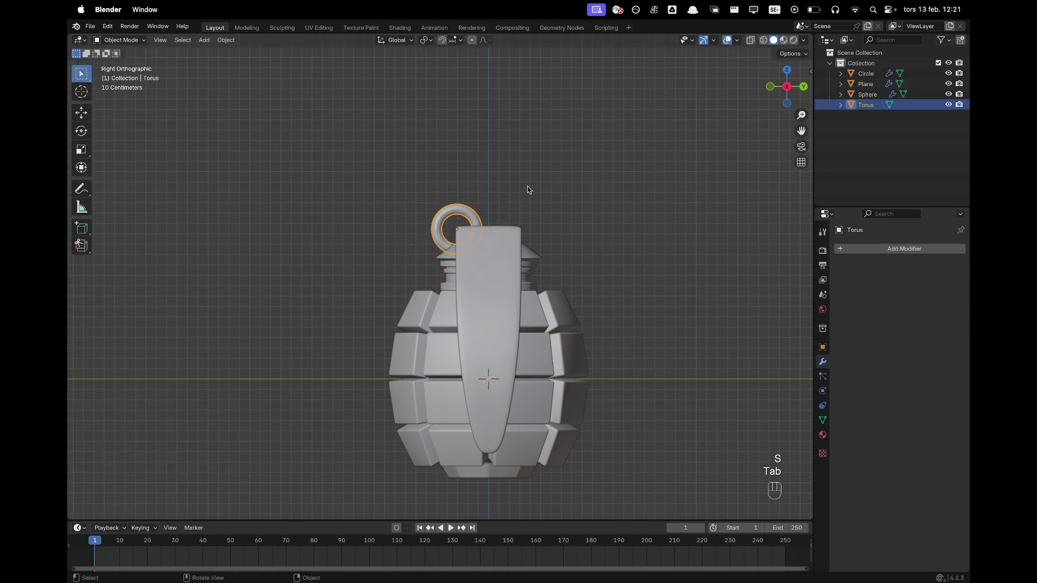
Move the ring about -0.055 m in Y and -0.04 m in Z, then scale its whole mesh down to about 0.71
key("g")
left_click(520, 191)
middle_click_drag(506, 193, 582, 229)
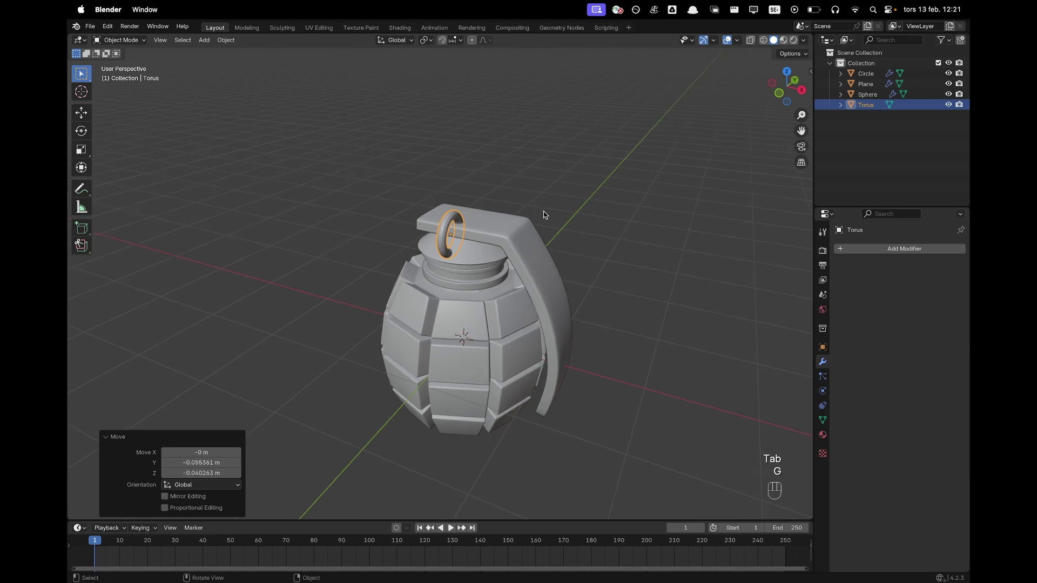
key("Tab")
key("a")
key("s")
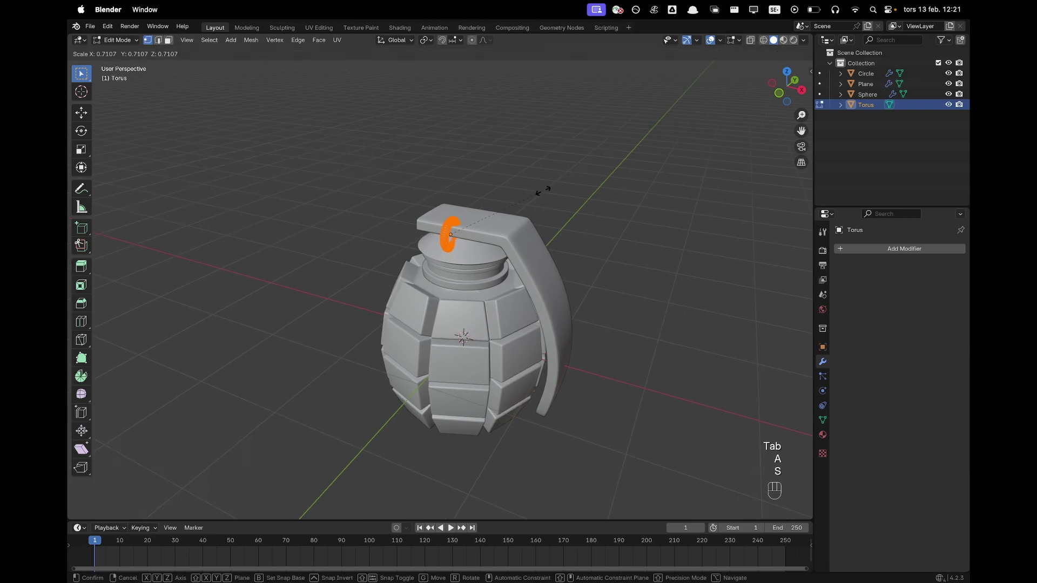
left_click(547, 190)
In the right view, nudge the ring slightly inward and up so it overlaps the lever's side edge
key("grave")
left_click(599, 190)
scroll(499, 195, "up", 5)
key("Tab")
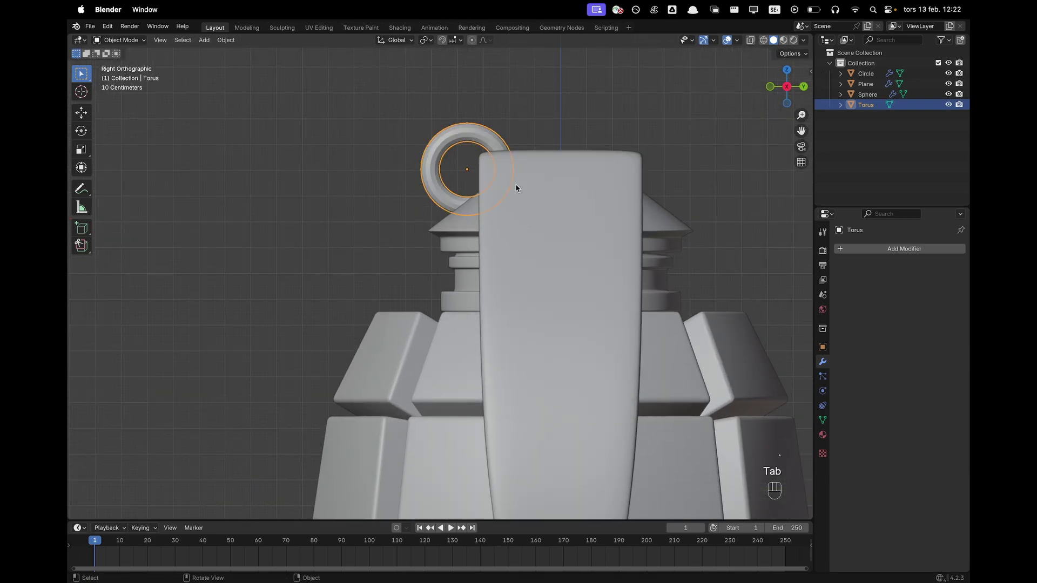
key("g")
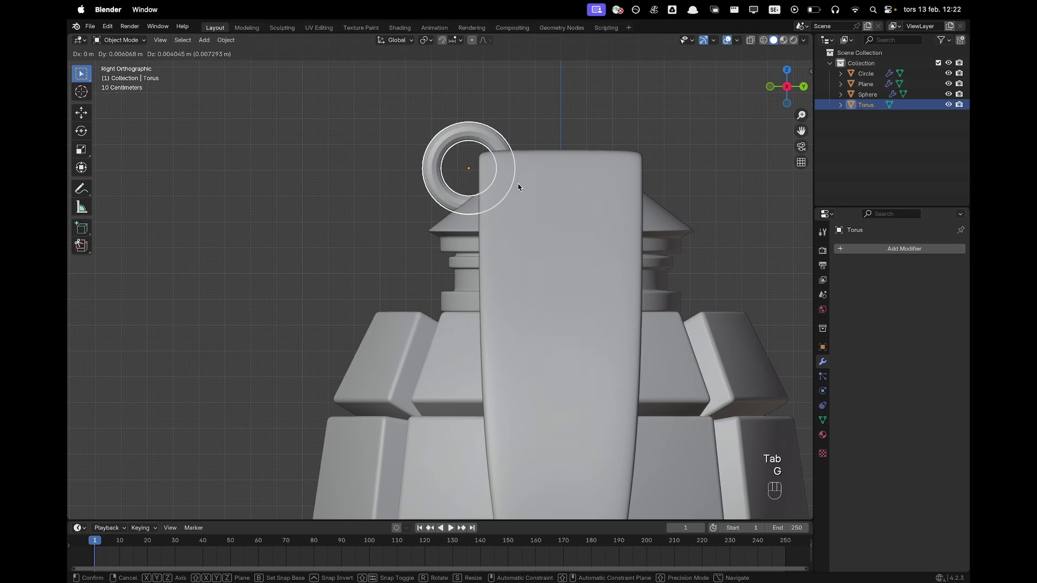
left_click(518, 184)
Move the ring about 0.305 m along X toward the lever's top bend
middle_click_drag(518, 184, 454, 236)
scroll(544, 217, "down", 3)
key("g")
key("x")
left_click(571, 205)
scroll(543, 239, "up", 3)
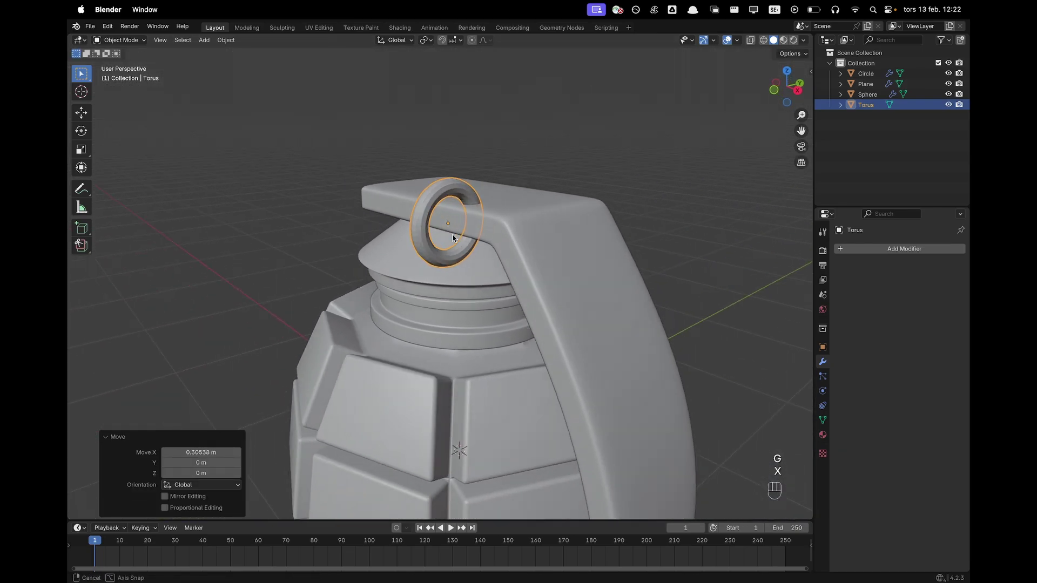
Scale the ring's whole mesh by 0.822 in Edit Mode
scroll(550, 192, "down", 2)
key("Tab")
key("a")
key("s")
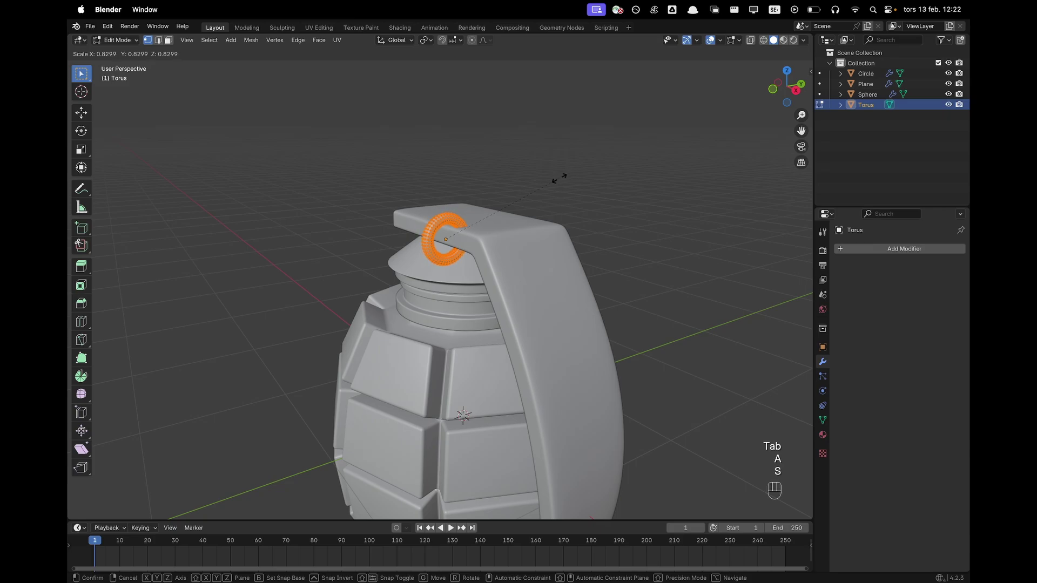
left_click(558, 178)
Thicken the ring with Shrink/Fatten by an offset of 0.0166 m and return to Object Mode
middle_click_drag(546, 187, 618, 193)
scroll(617, 193, "up", 1)
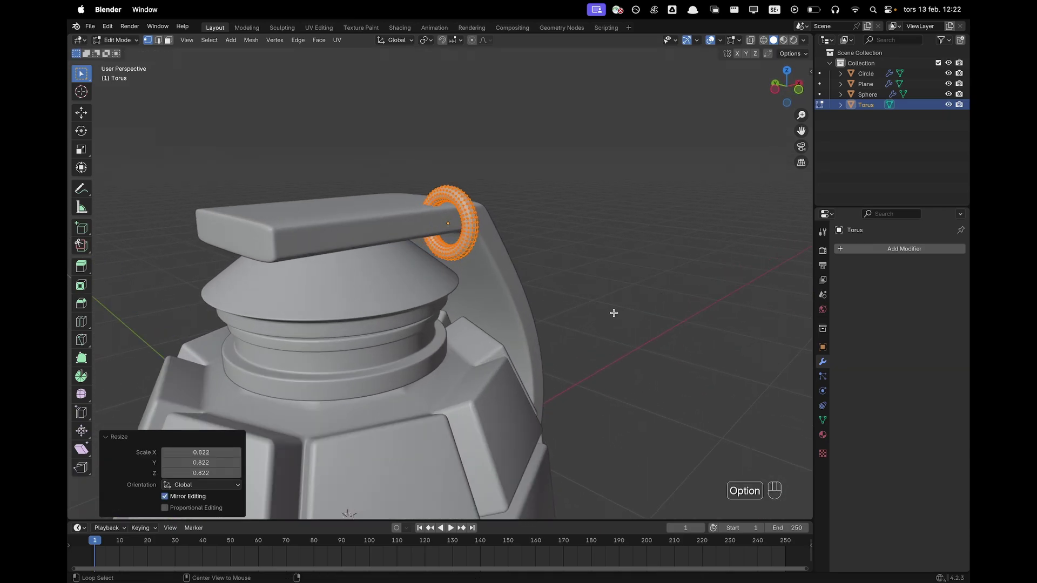
key("alt+s")
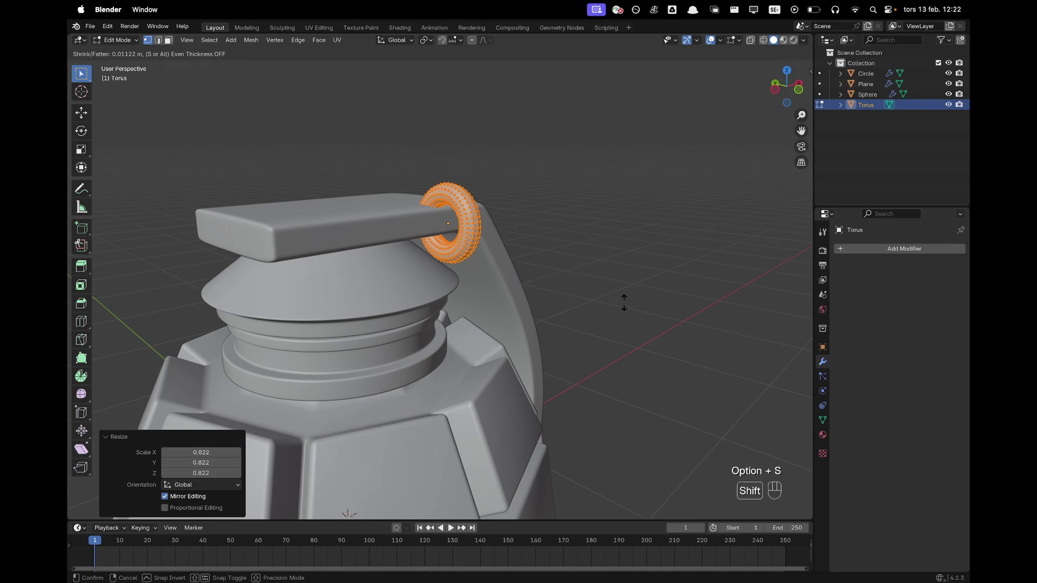
left_click(637, 296)
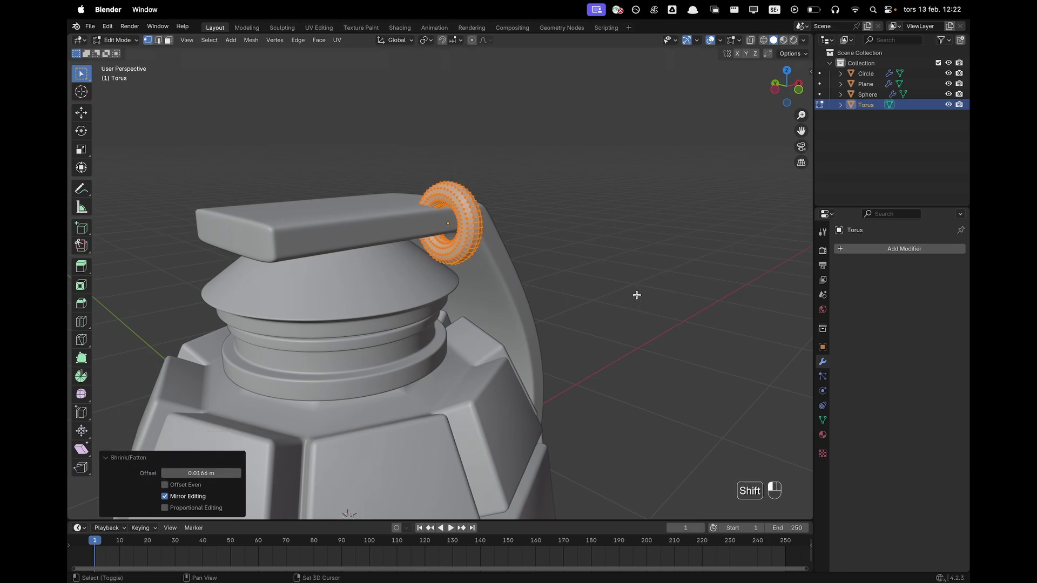
key("Tab")
Add a level 2 subdivision surface to the ring and shade it auto smooth at 30°
middle_click_drag(649, 277, 663, 306)
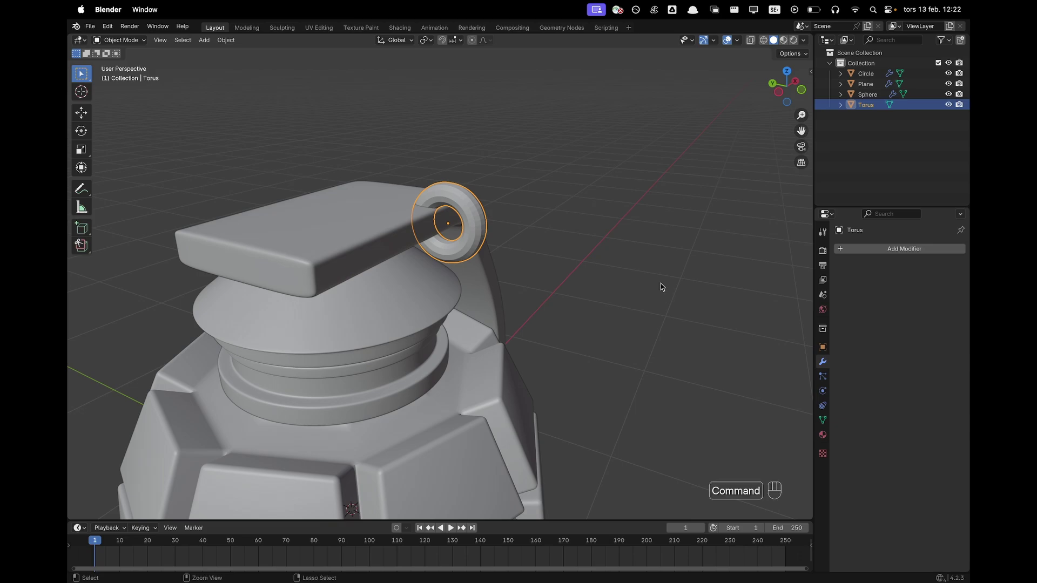
key("super+2")
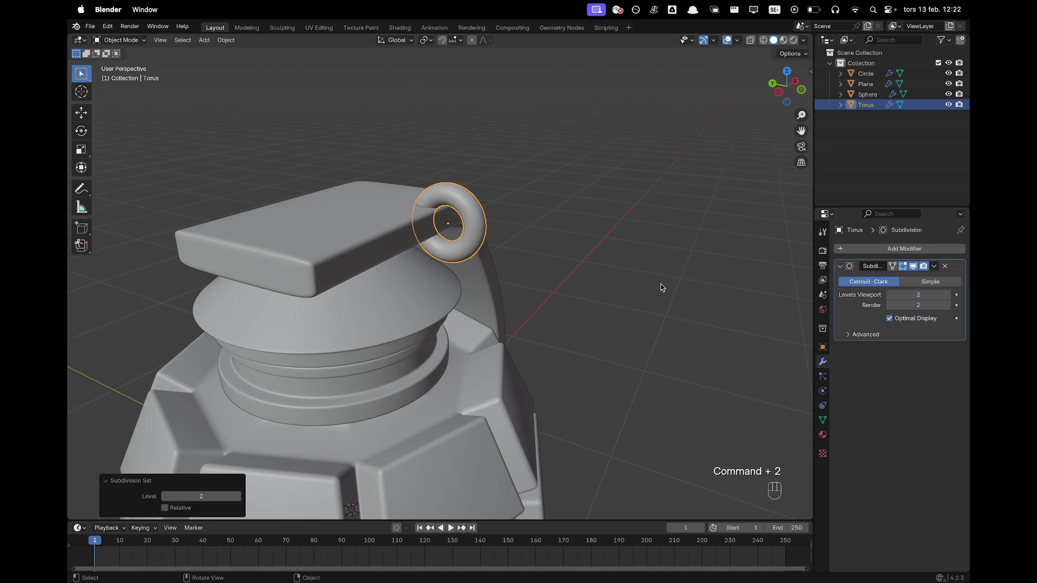
right_click(475, 216)
left_click(479, 218)
left_click(576, 210)
Duplicate the ring, keeping the copy at the original's position
middle_click_drag(577, 222, 467, 304)
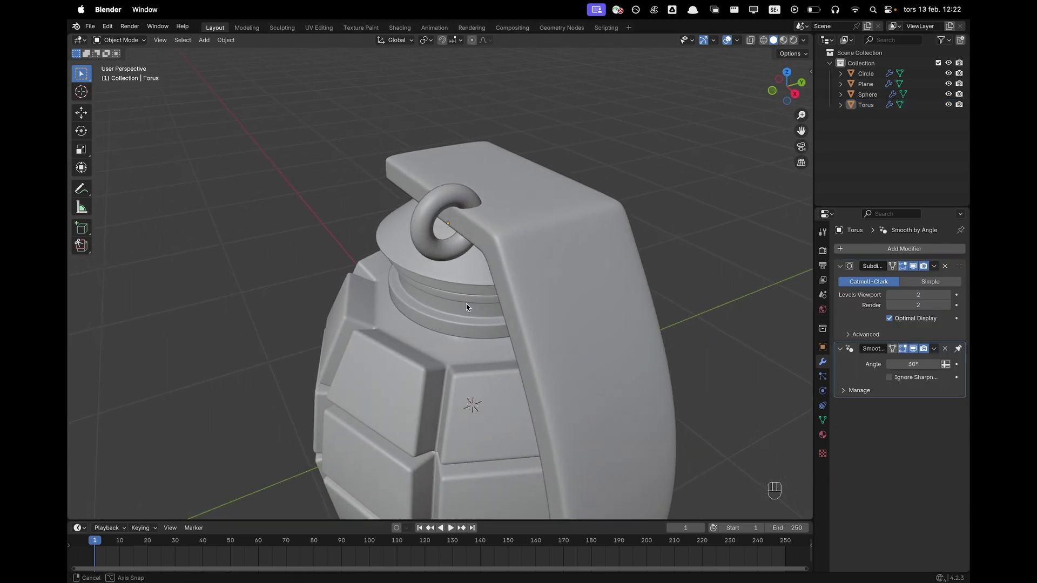
scroll(467, 304, "down", 3)
left_click(450, 258)
middle_click_drag(452, 265, 619, 227)
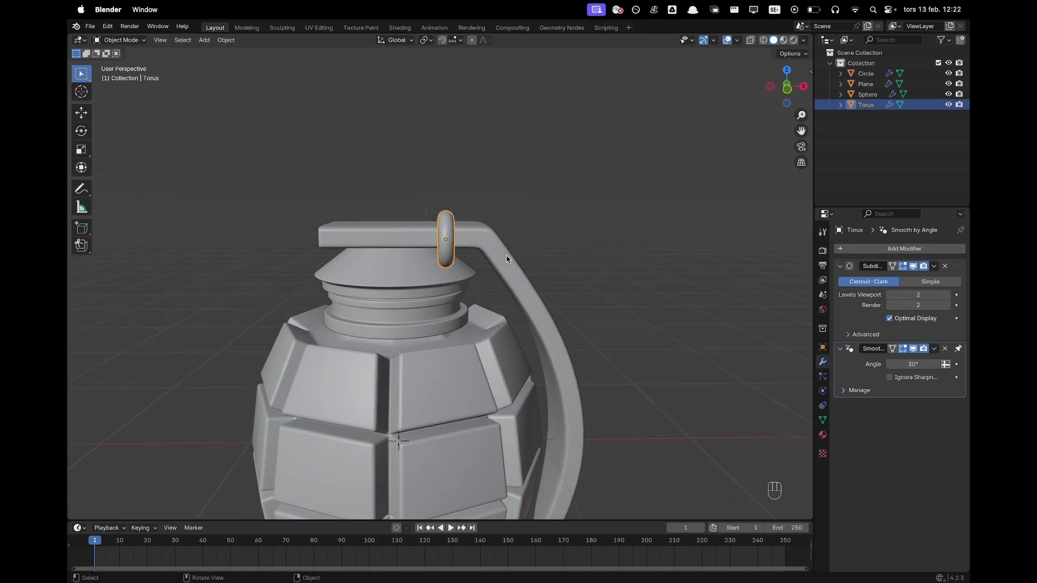
key("shift+d")
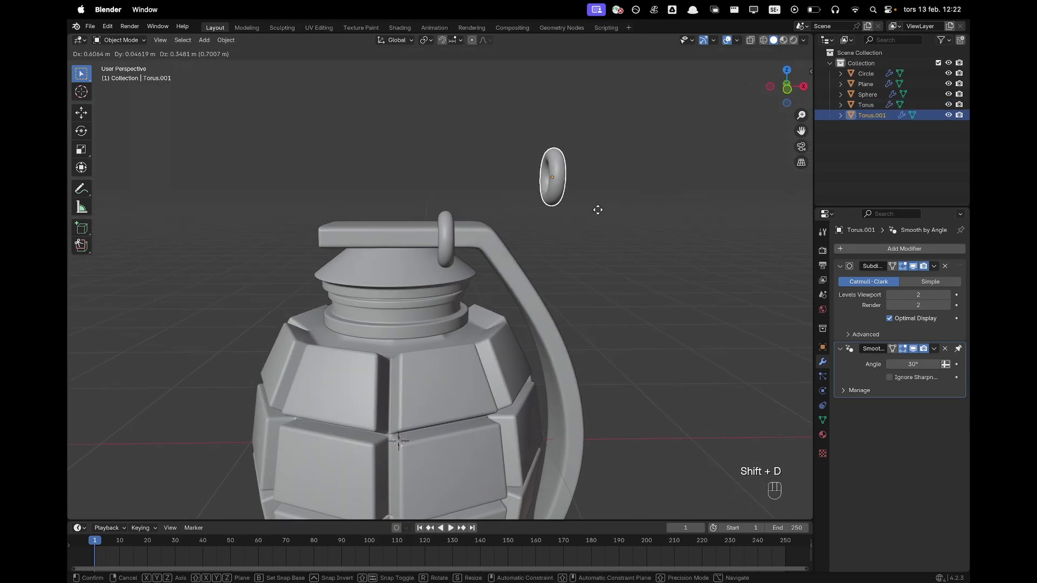
right_click(609, 168)
scroll(526, 214, "down", 2)
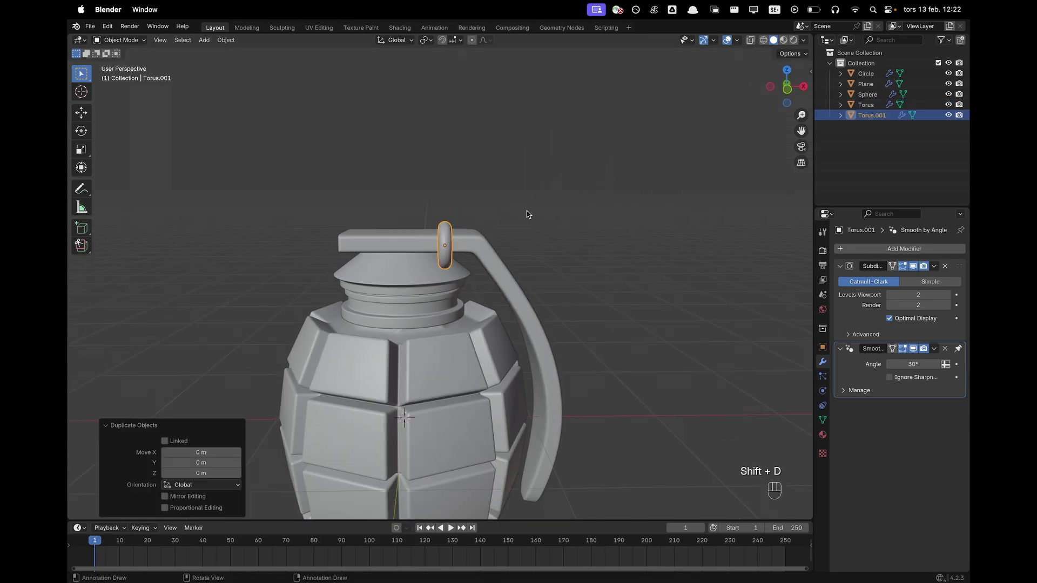
Rotate the duplicated ring 90° about the Y axis and view it from the right side
key("r")
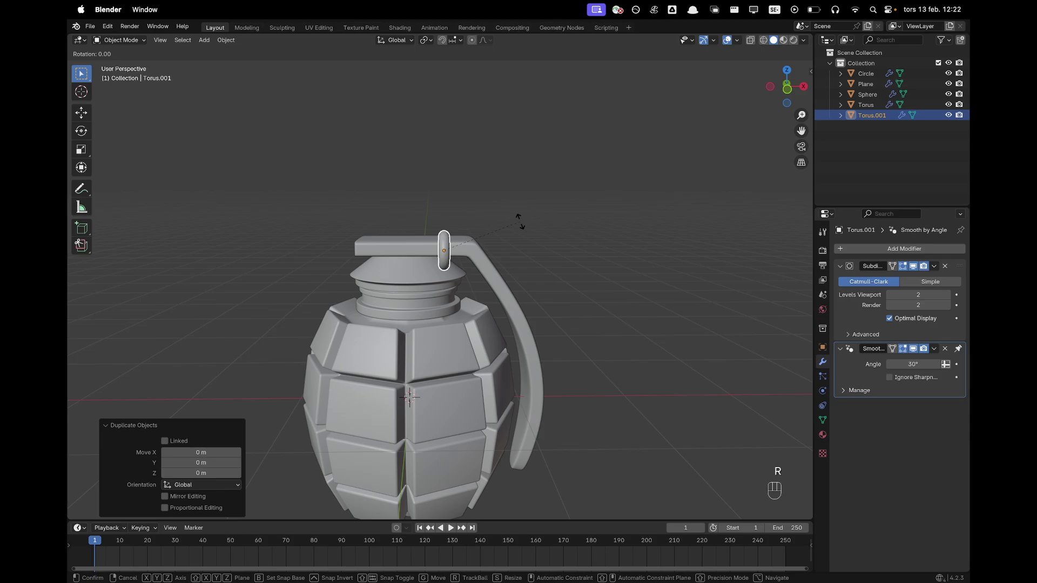
key("y")
key("9")
key("0")
key("Return")
key("grave")
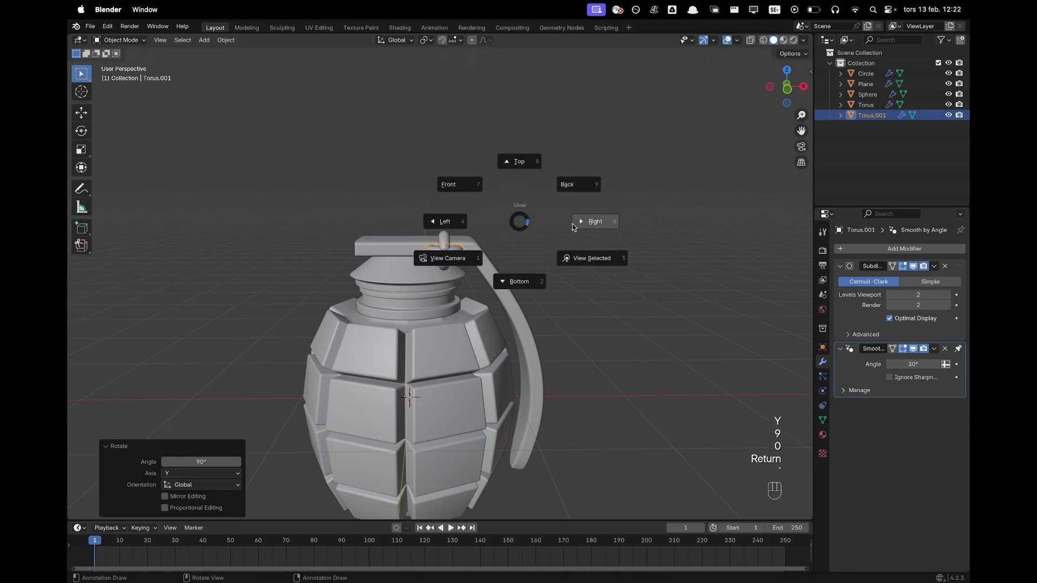
left_click(574, 226)
scroll(473, 249, "up", 4)
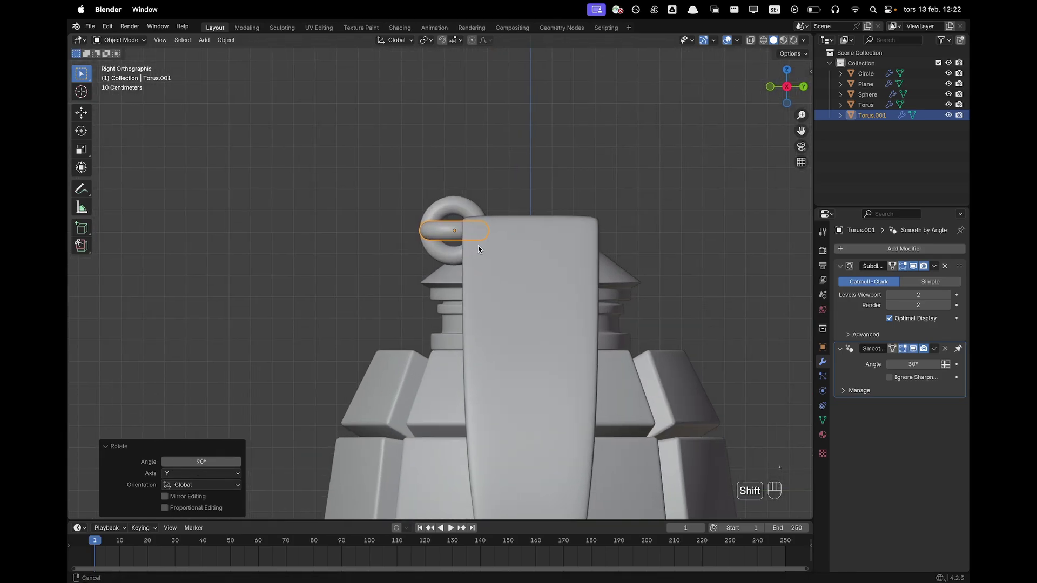
Move the duplicated ring about -0.467 m in Y and -0.311 m in Z, clear of the original ring
scroll(433, 267, "up", 1)
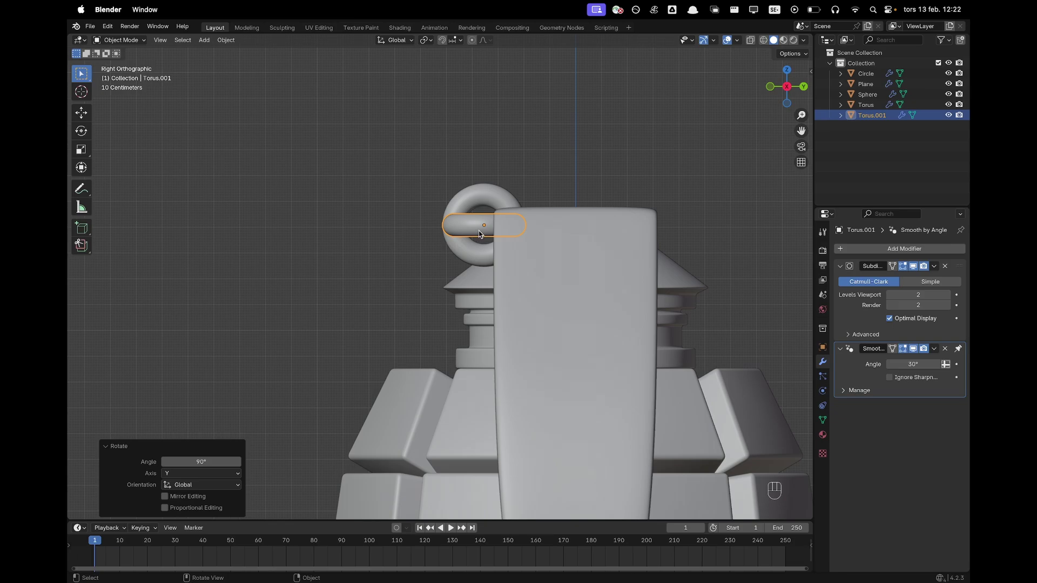
key("g")
left_click(358, 310)
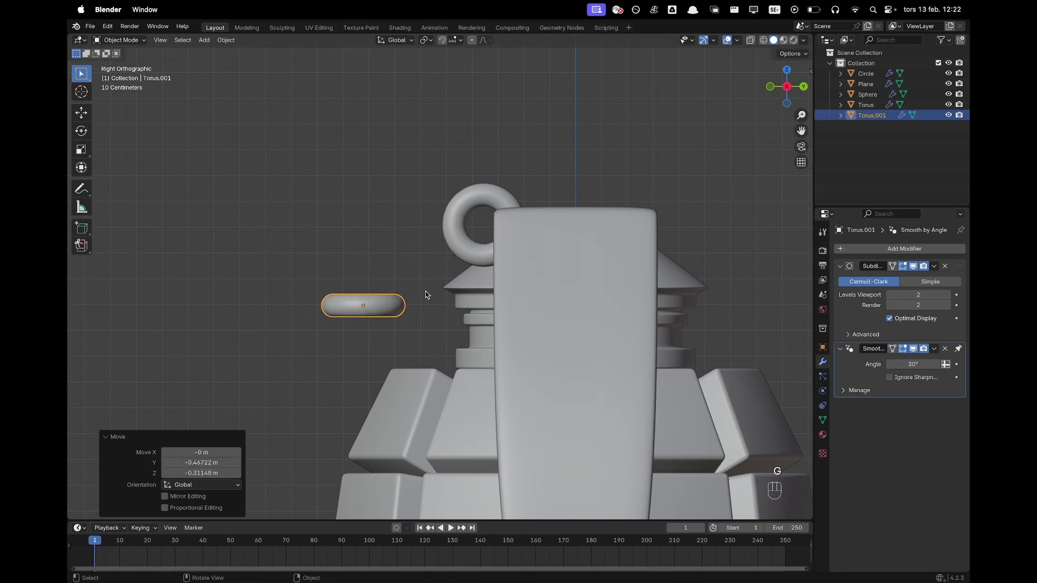
Scale the duplicate ring's whole mesh by about 2.969 and thin it with Shrink/Fatten by an offset of about -0.0769 m
key("Tab")
key("a")
key("s")
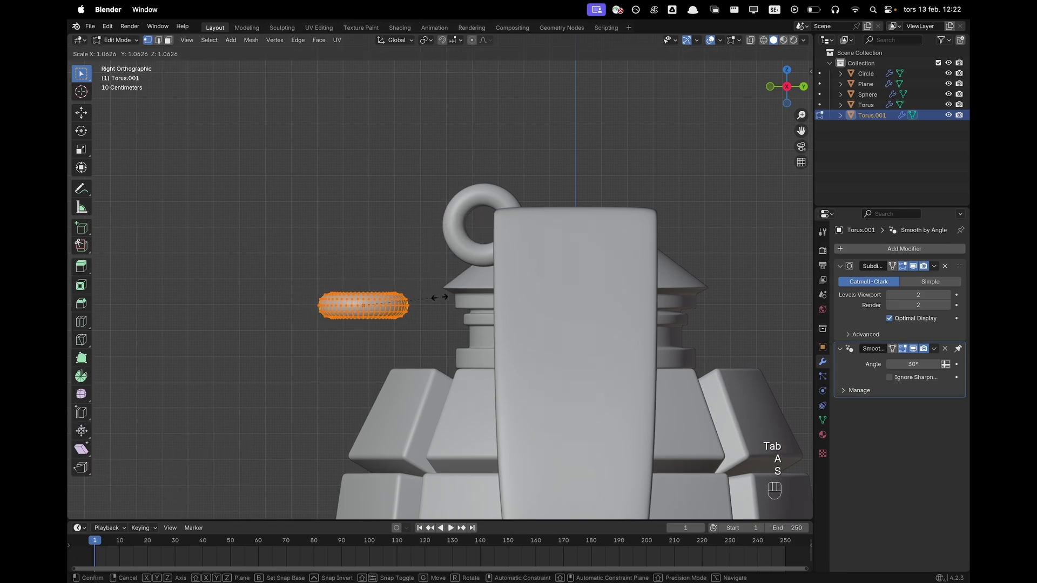
left_click(578, 282)
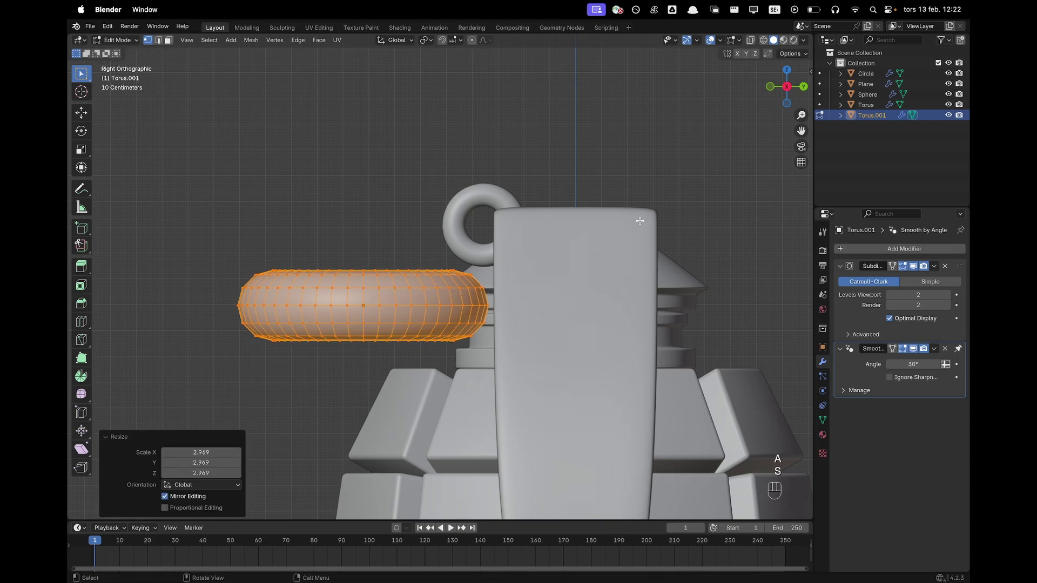
key("alt+s")
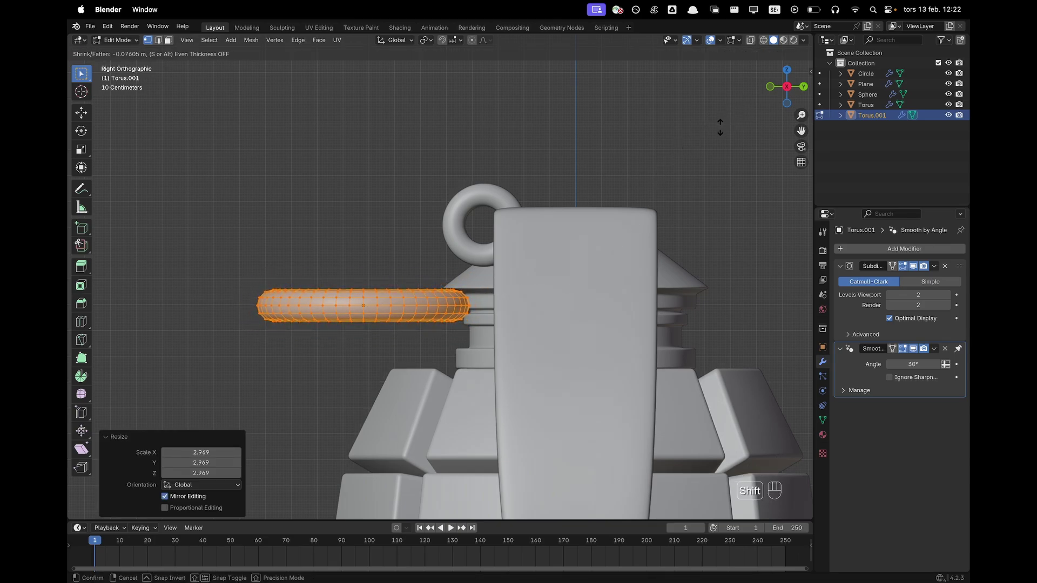
left_click(530, 236)
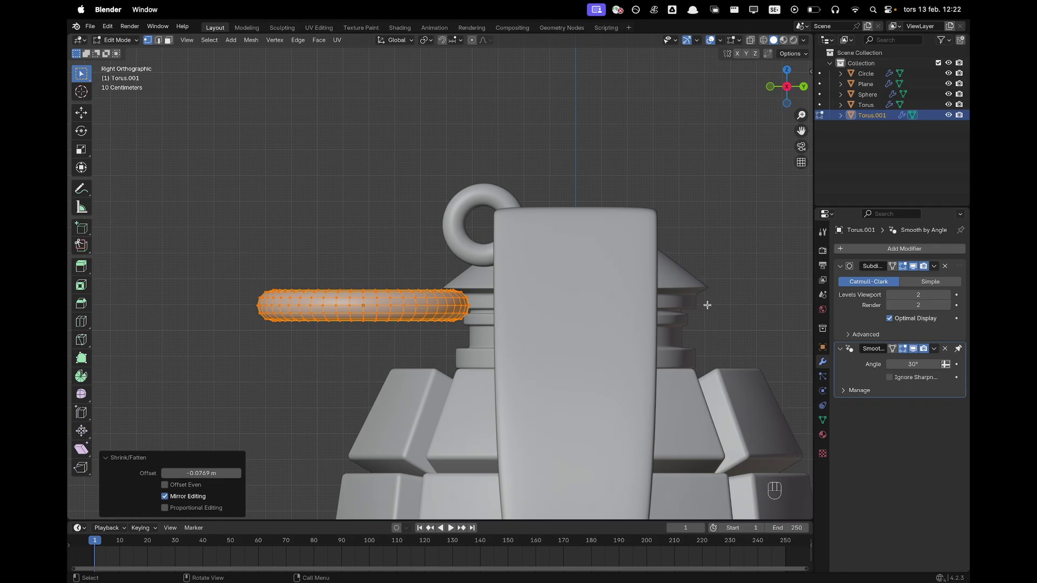
key("Tab")
Rotate the large ring about -52.4° in the side view and move its upper end through the small ring
key("r")
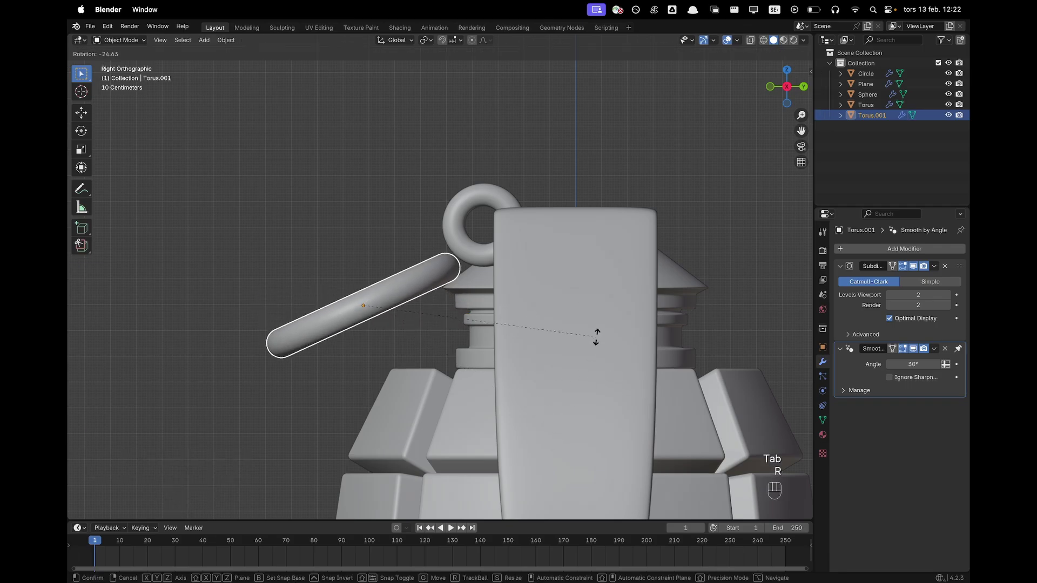
left_click(563, 236)
key("g")
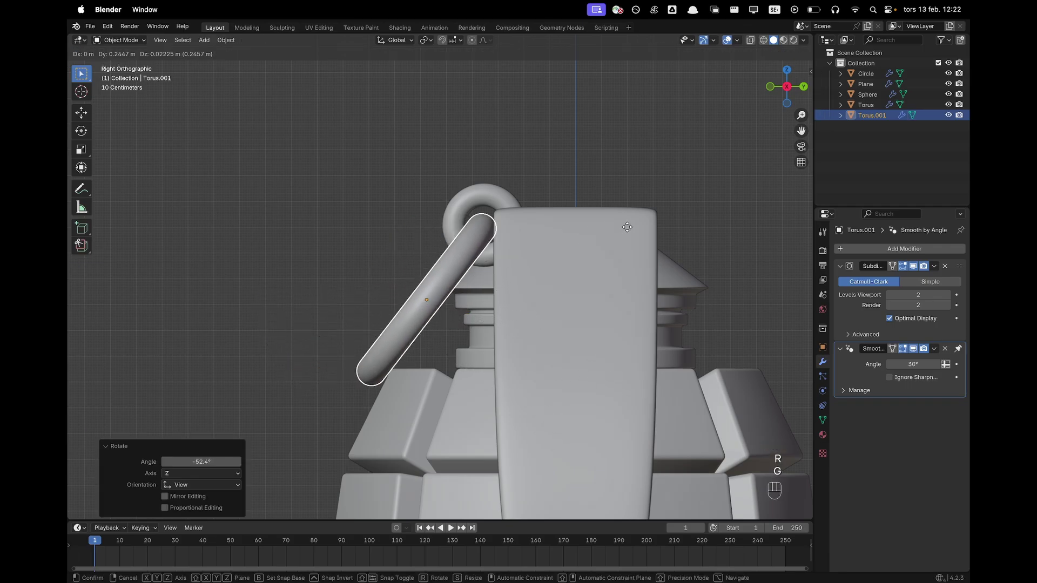
left_click(628, 229)
Scale the large ring's whole mesh up slightly in Edit Mode and return to Object Mode
middle_click_drag(628, 229, 623, 315)
scroll(623, 315, "down", 3)
middle_click_drag(571, 357, 605, 340, "shift")
middle_click_drag(605, 340, 588, 297)
scroll(556, 361, "down", 3)
middle_click_drag(556, 362, 576, 343)
scroll(576, 342, "up", 2)
key("Tab")
key("a")
key("s")
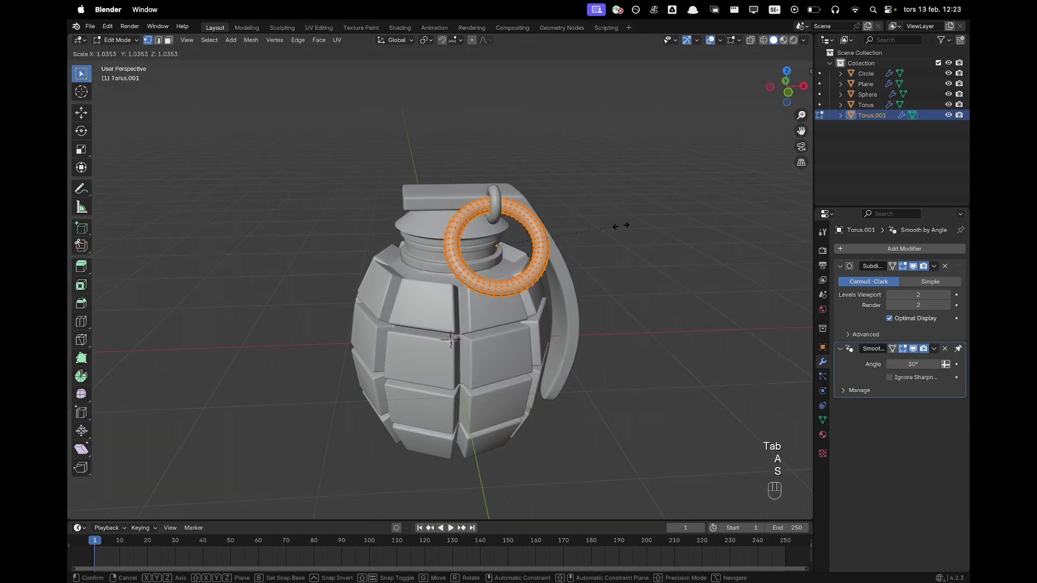
left_click(623, 226)
key("Tab")
Scale the small ring's whole mesh by about 0.907 and fatten it slightly with Shrink/Fatten
middle_click_drag(654, 308, 381, 292)
scroll(382, 270, "up", 3)
middle_click_drag(382, 253, 295, 316, "shift")
middle_click_drag(294, 316, 616, 146)
left_click(416, 226)
key("grave")
left_click(636, 174)
key("Tab")
key("a")
key("s")
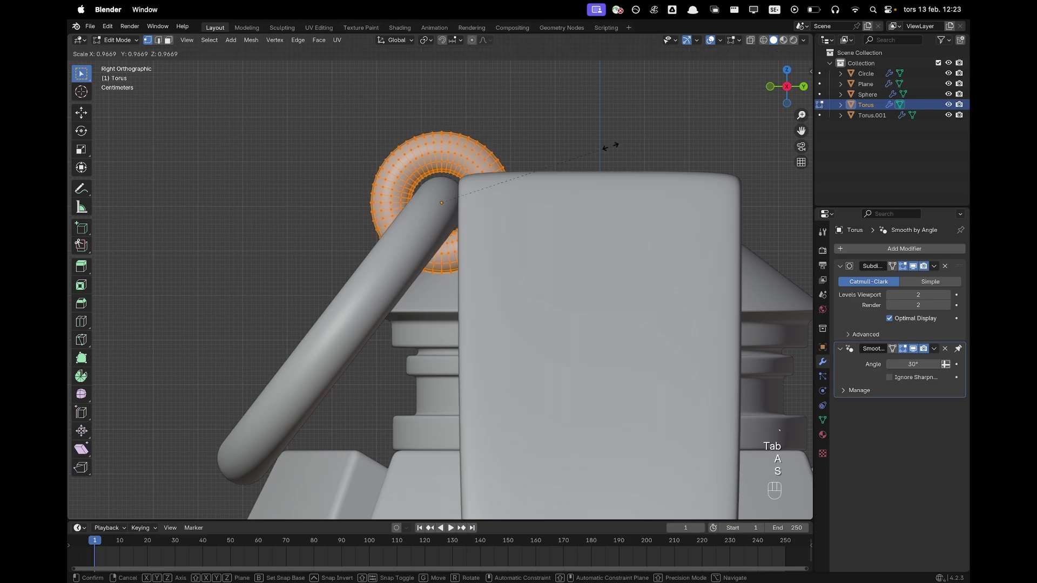
left_click(600, 150)
key("alt+s")
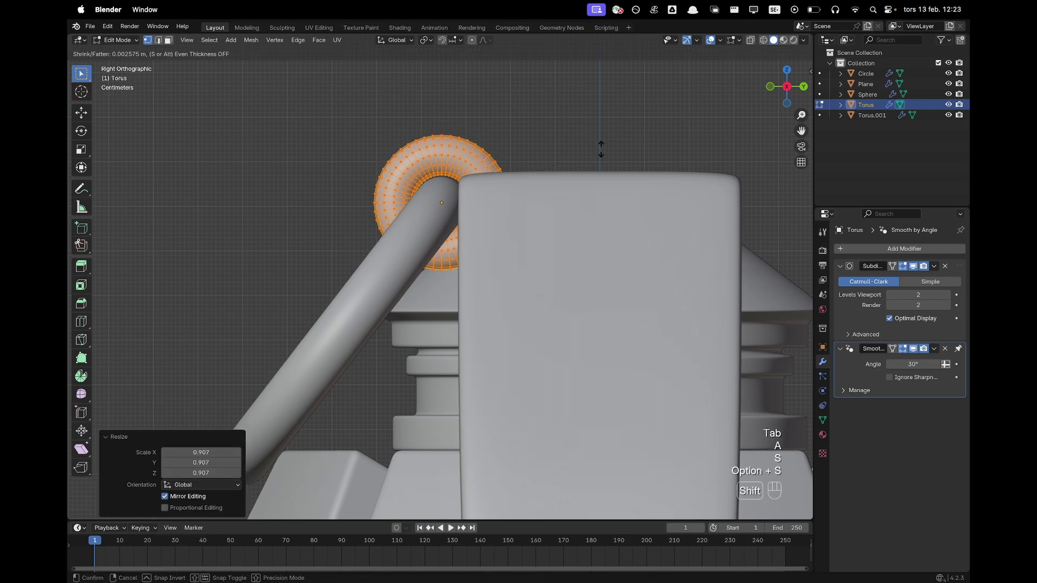
left_click(604, 147)
middle_click_drag(603, 144, 721, 208, "ctrl")
key("Tab")
Scale the large ring's whole mesh by about 1.050
left_click(578, 369)
scroll(452, 389, "down", 5)
middle_click_drag(417, 394, 481, 405)
key("Tab")
key("a")
key("s")
left_click(577, 276)
In the right view, move the large ring about -0.0146 m in Y and -0.0073 m in Z in Object Mode
key("grave")
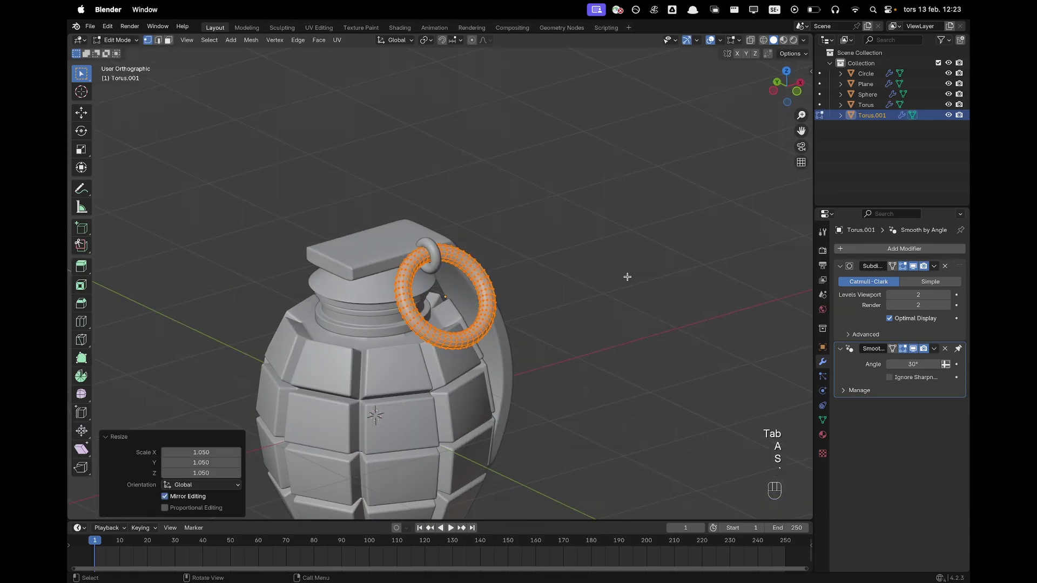
scroll(480, 238, "up", 3)
key("Tab")
key("g")
left_click(478, 237)
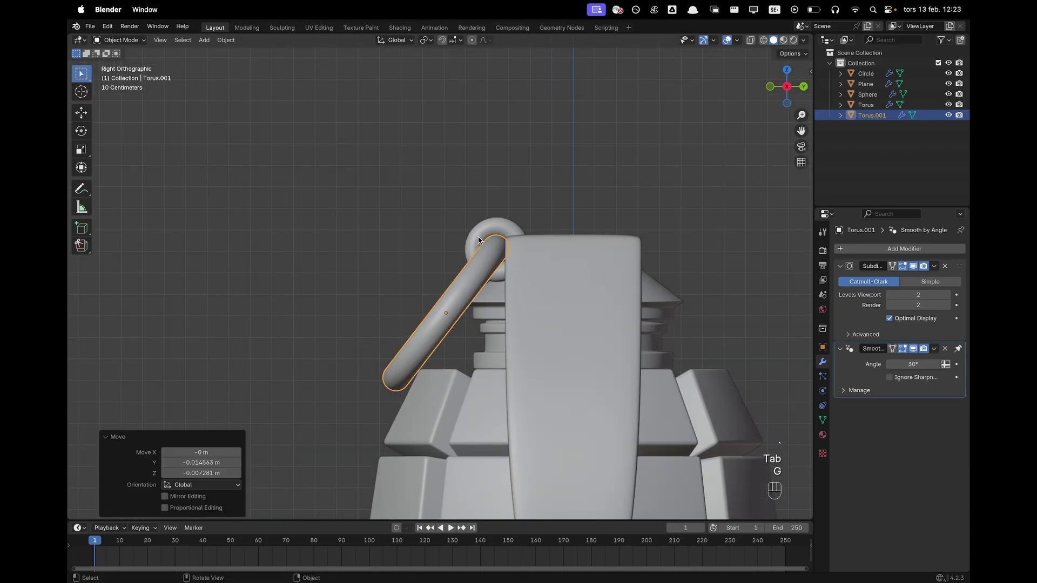
Rotate the large ring about -16.5° in the top view
middle_click_drag(364, 271, 510, 318)
scroll(516, 315, "down", 5)
key("grave")
left_click(524, 251)
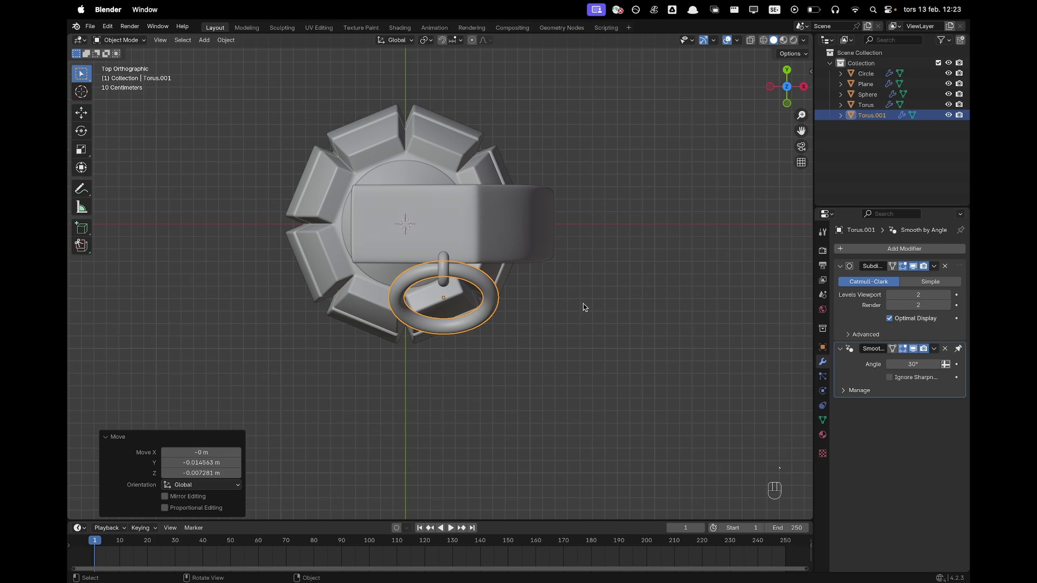
key("r")
left_click(585, 263)
Deselect the ring and examine the assembled grenade and its interlocking rings from several angles
middle_click_drag(494, 375, 542, 224)
middle_click_drag(447, 371, 425, 331)
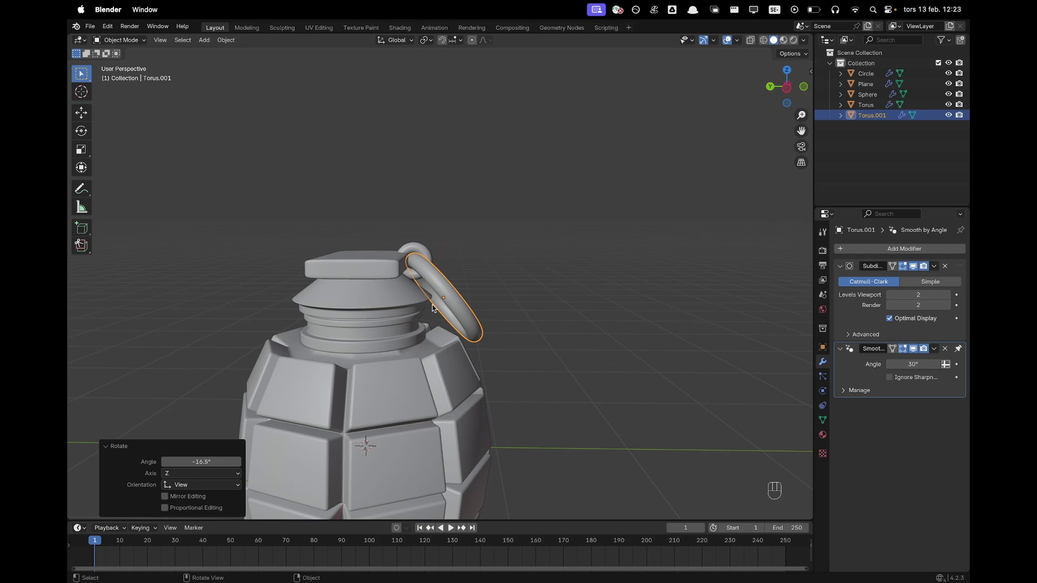
middle_click_drag(515, 314, 329, 366)
left_click(318, 312)
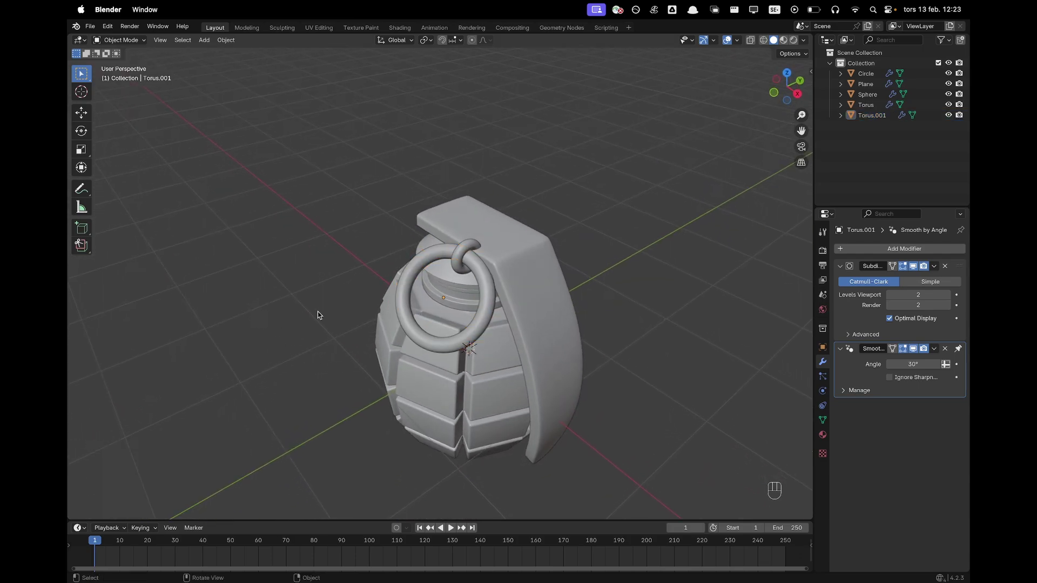
middle_click_drag(317, 316, 508, 334)
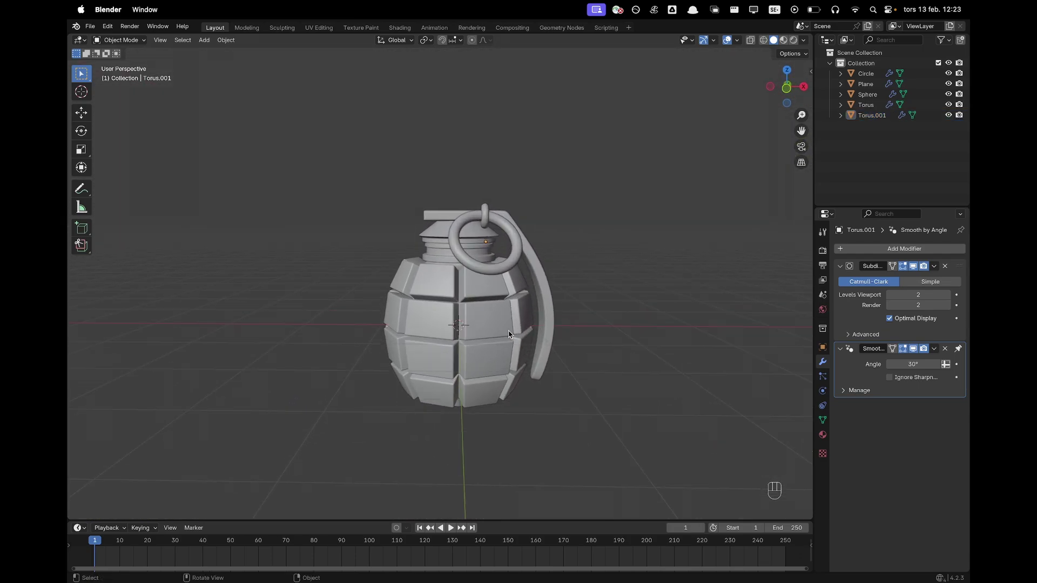
scroll(514, 333, "up", 1)
scroll(540, 340, "down", 2)
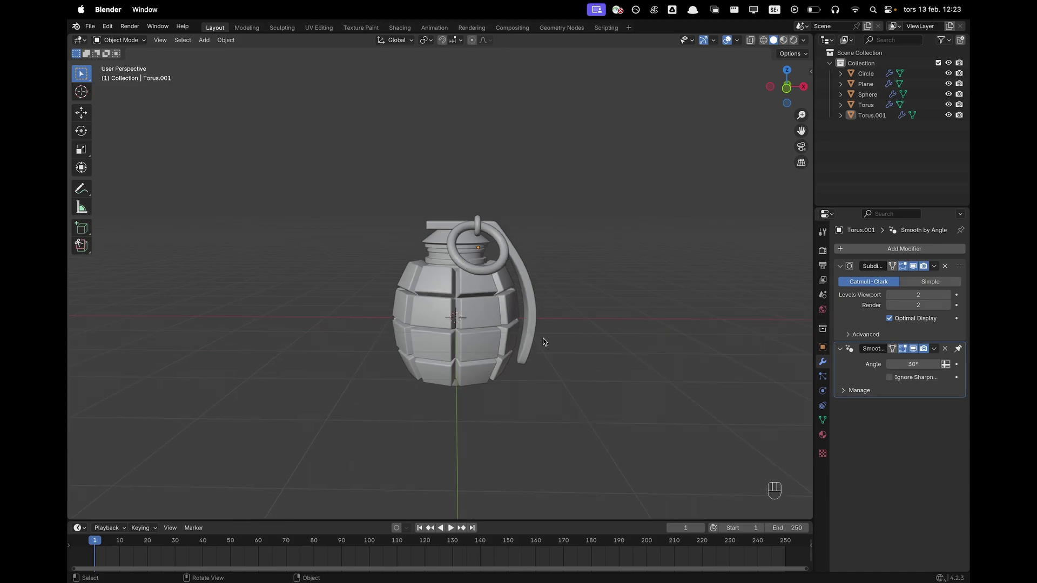
key("grave")
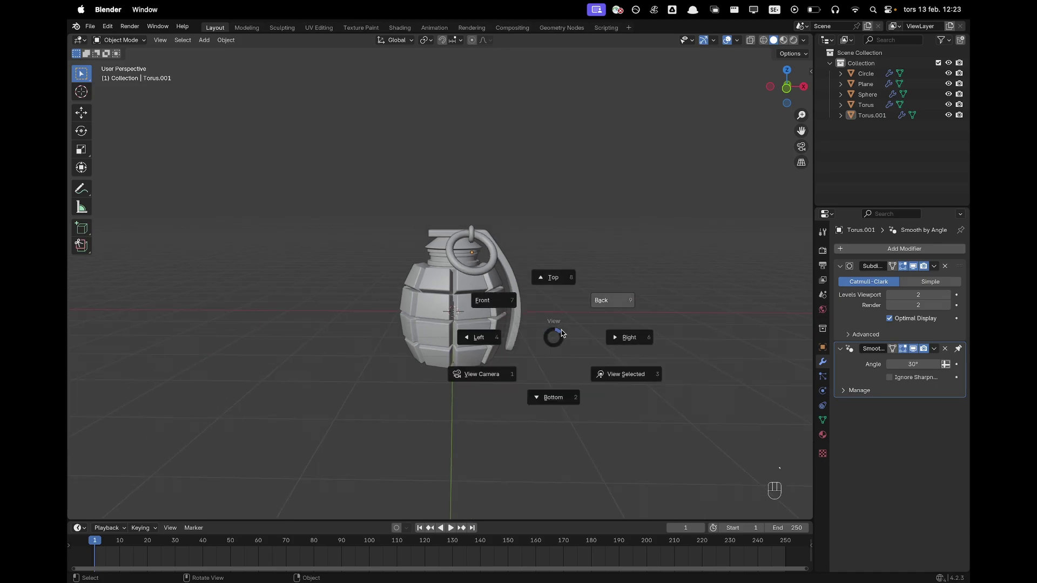
key("grave")
mouse_move(548, 222)
middle_mouse_down("shift")
mouse_move(542, 199)
mouse_move(545, 222)
middle_mouse_up("shift")
scroll(545, 222, "up", 2)
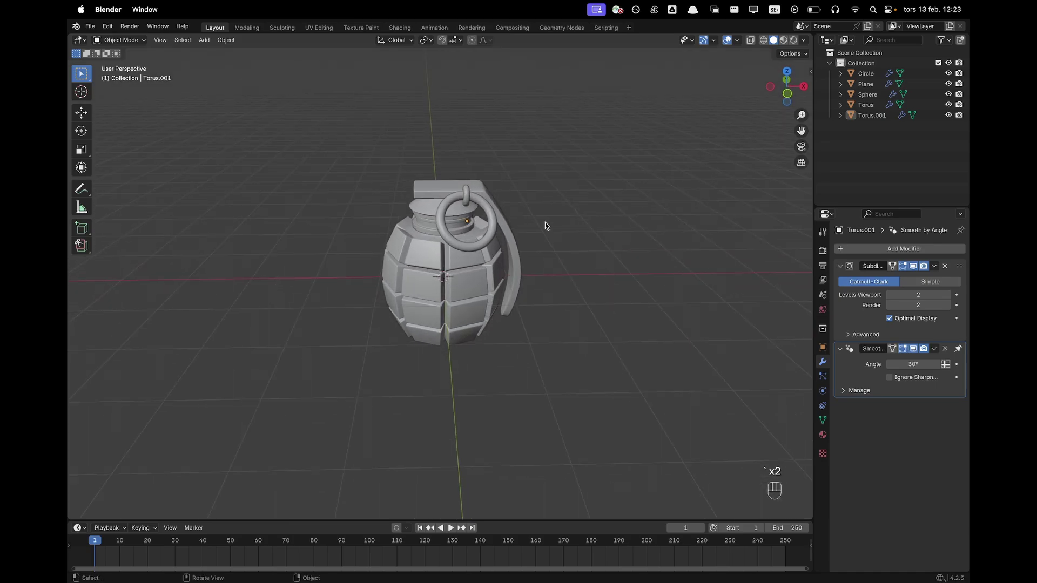
Switch to the Shading workspace with the whole grenade in view
left_click(400, 28)
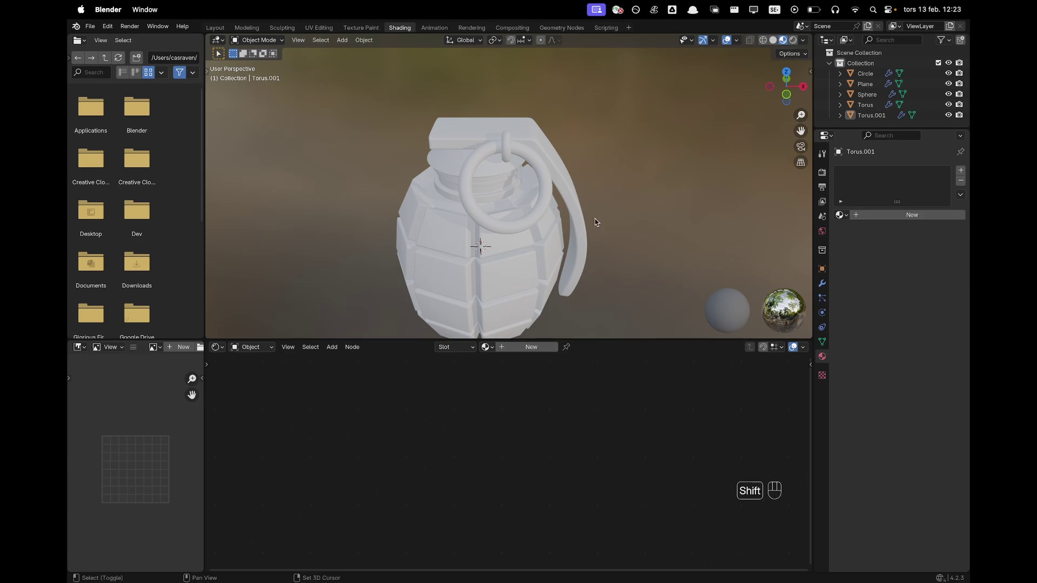
middle_click_drag(581, 246, 586, 214, "shift")
scroll(588, 214, "up", 2)
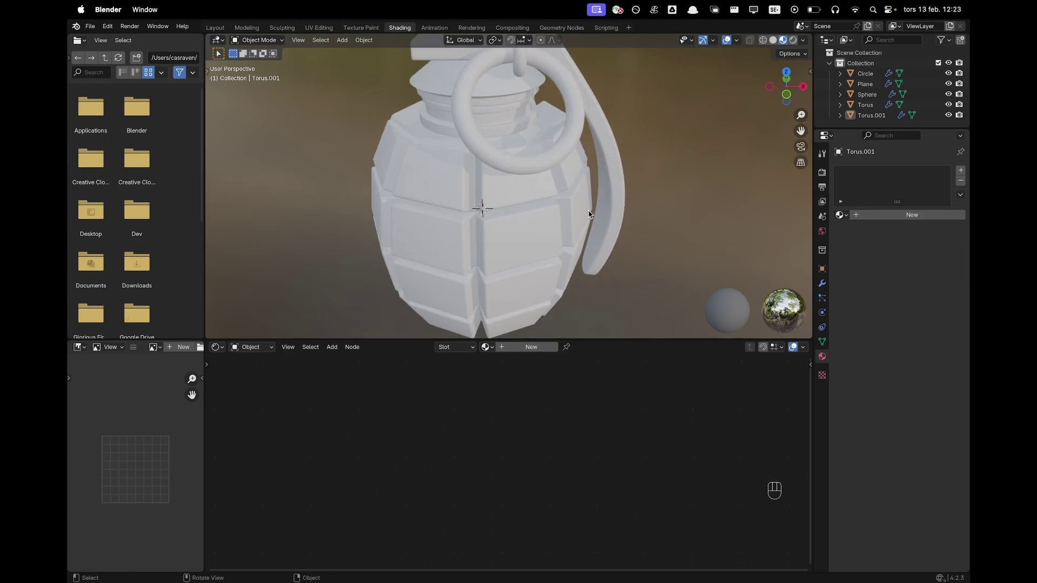
scroll(589, 214, "down", 3)
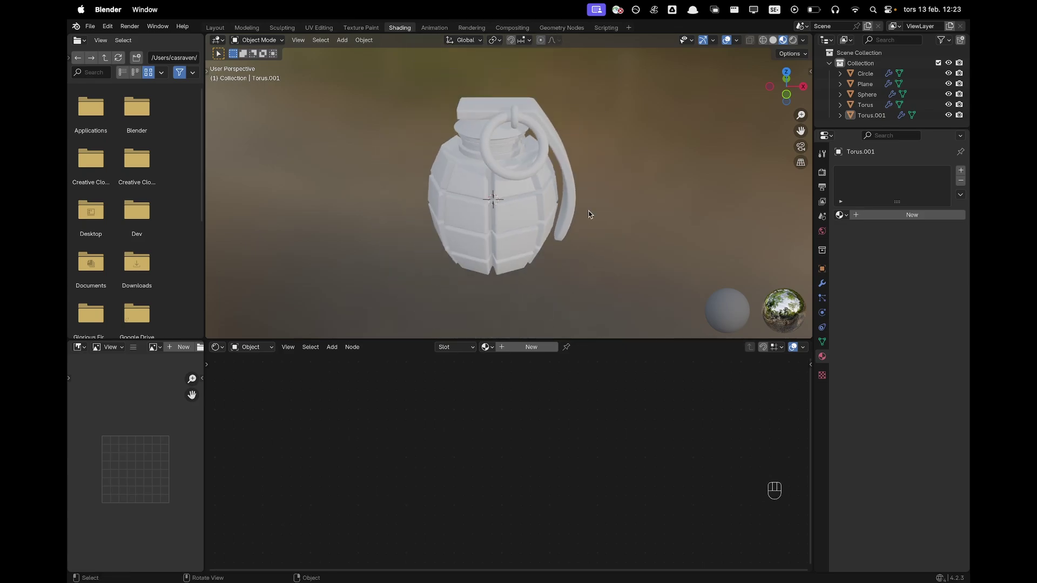
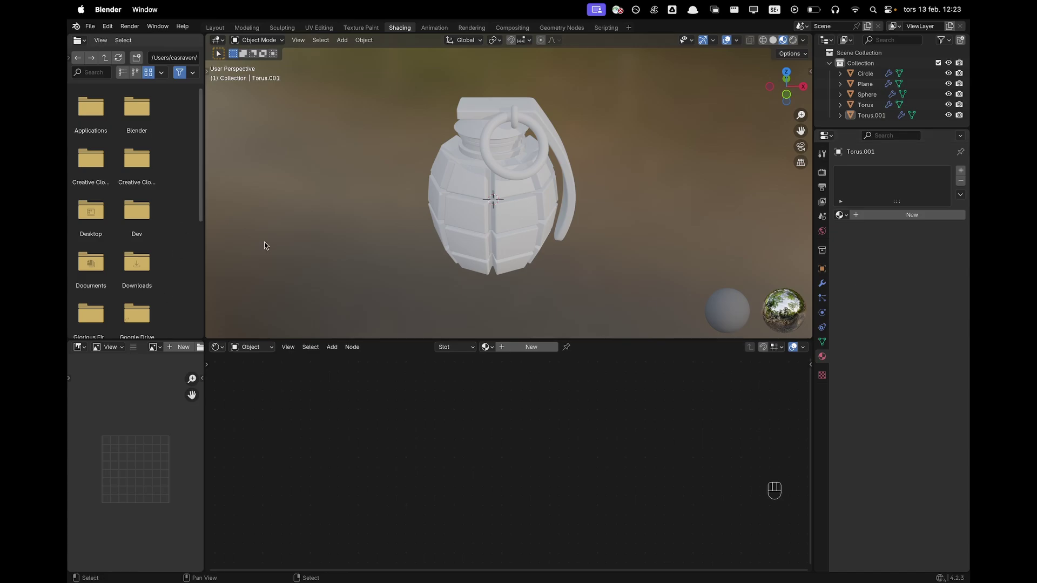
Give the segmented grenade body a new material named Grenade
left_click(501, 247)
scroll(576, 259, "up", 2)
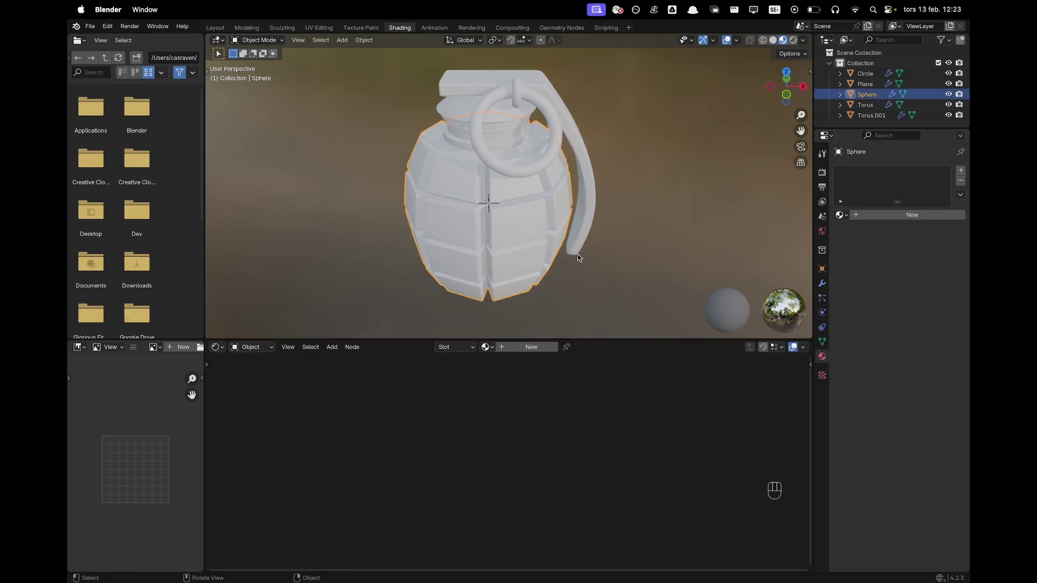
left_click(547, 349)
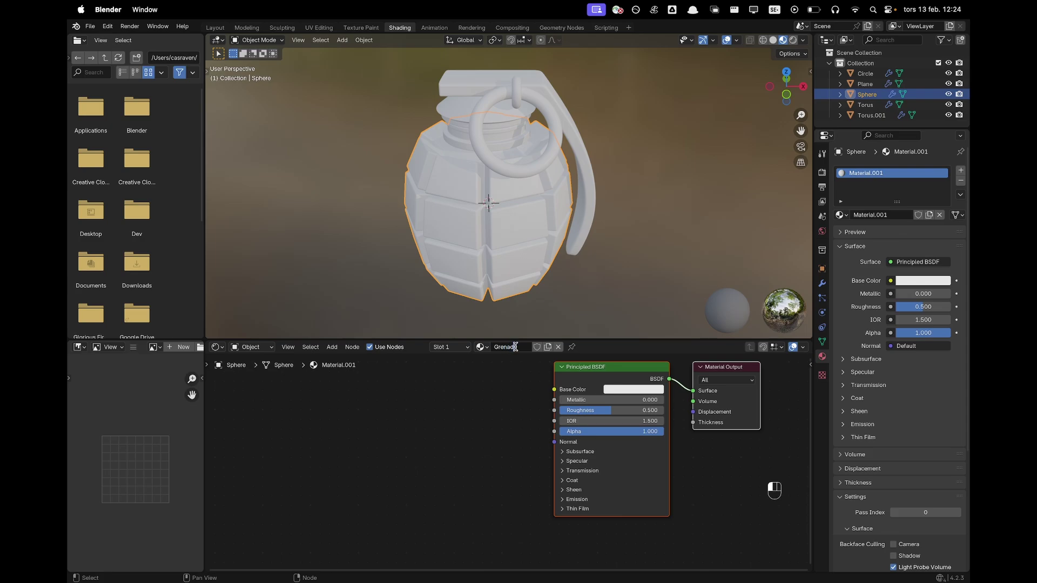
type("e")
key("Return")
scroll(491, 442, "down", 3)
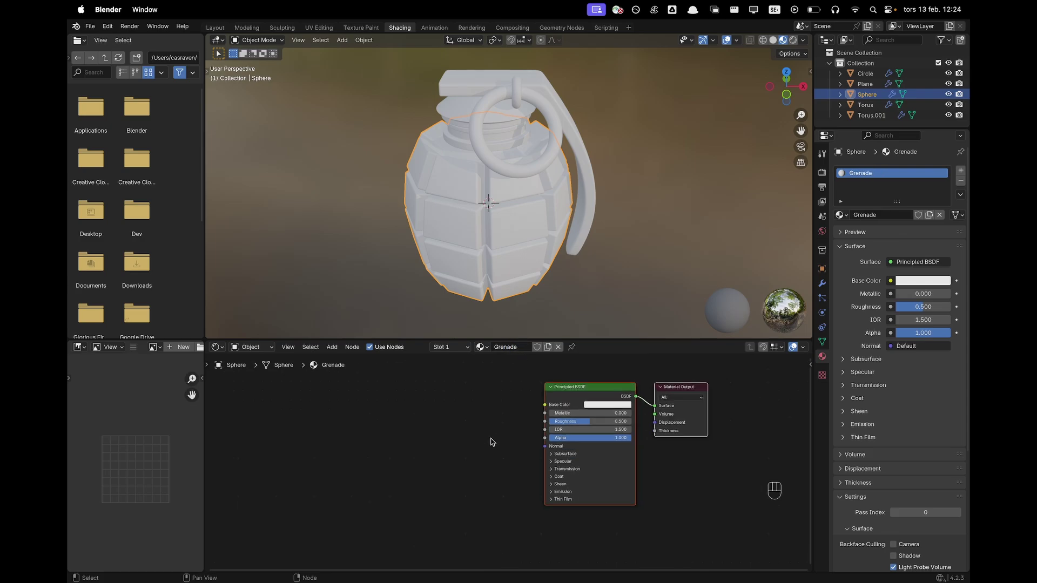
Add a Bevel node to the Grenade material, well ahead of the Principled BSDF node
middle_click_drag(491, 458, 549, 469)
scroll(549, 469, "down", 1)
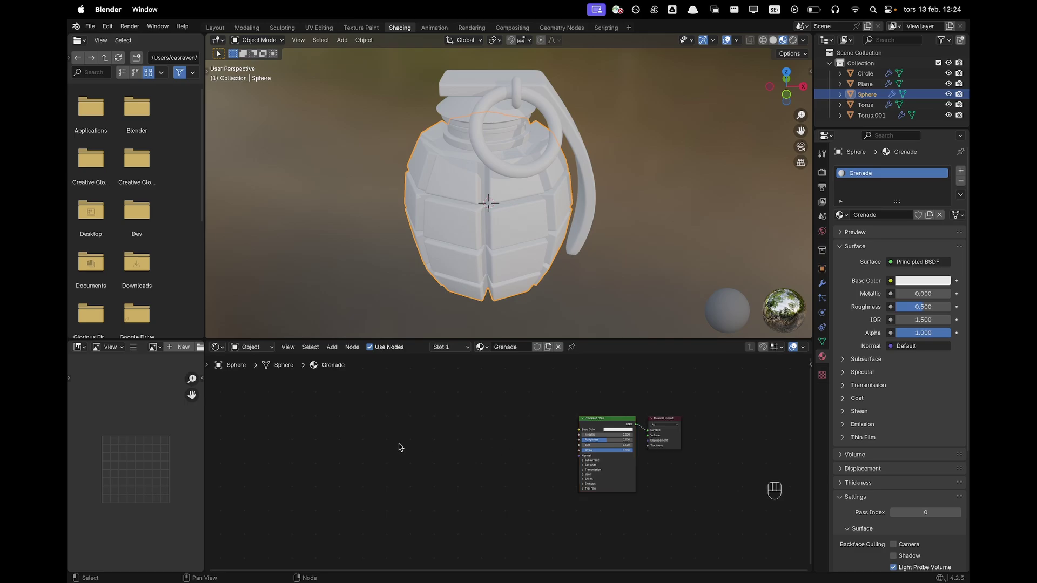
key("shift+a")
type("bevel")
key("Return")
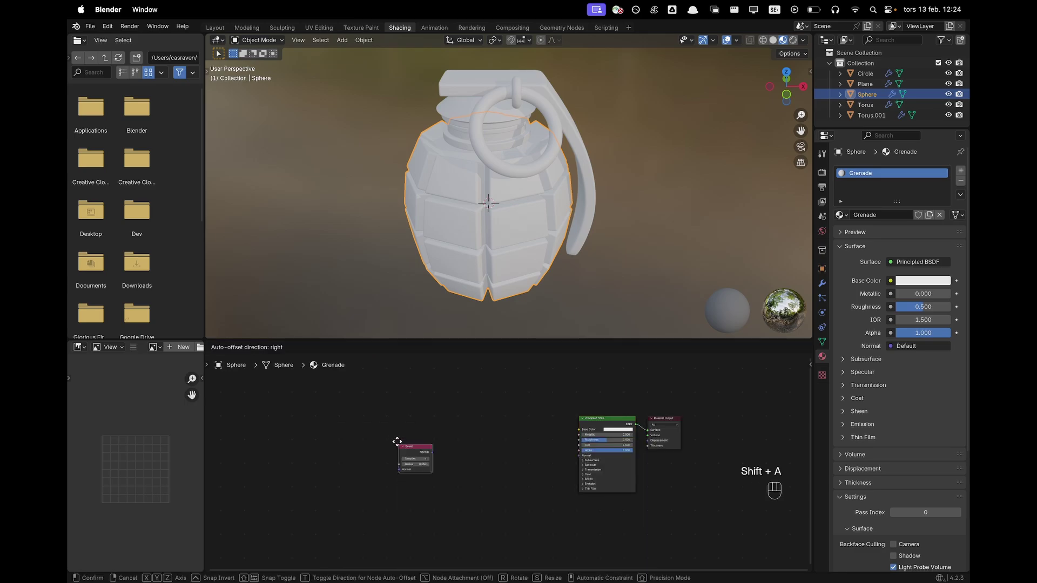
left_click(364, 419)
Duplicate the Bevel node and place the copy directly below the original
scroll(386, 455, "up", 3)
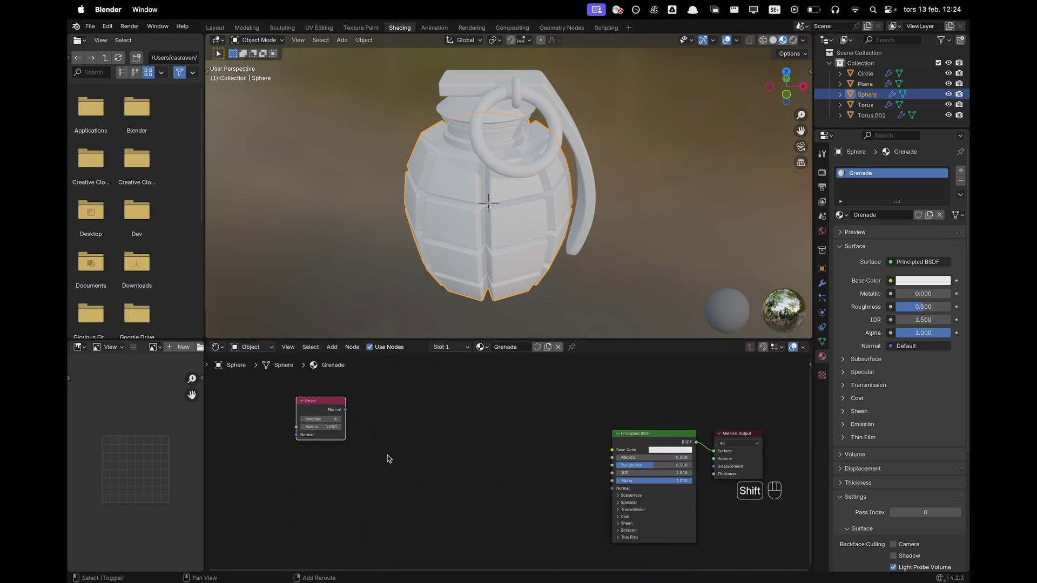
key("shift+d")
key("z")
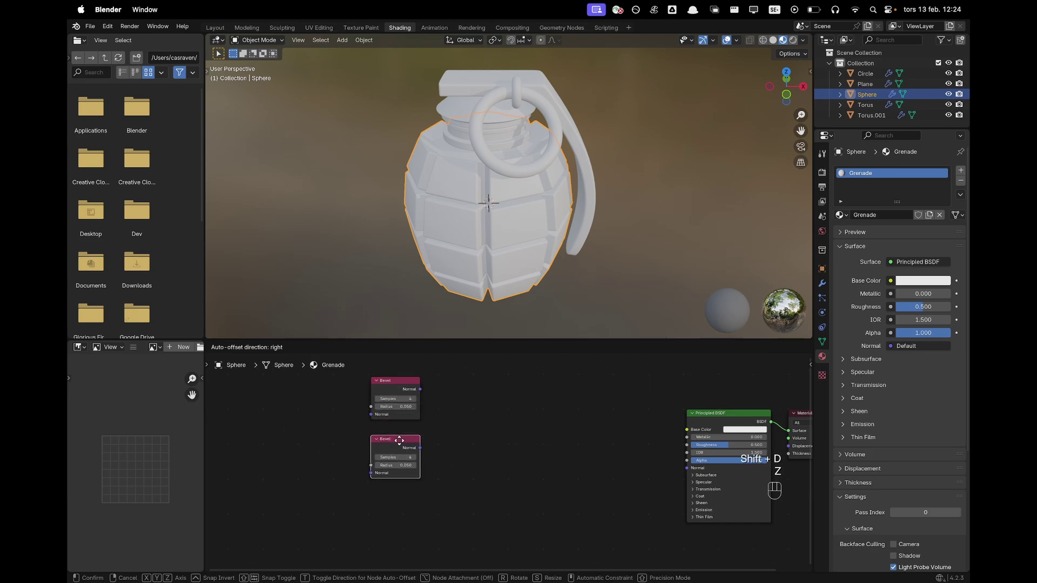
left_click(399, 441)
Increase the upper Bevel node's samples and set the lower Bevel node's samples to 2
scroll(443, 433, "up", 3)
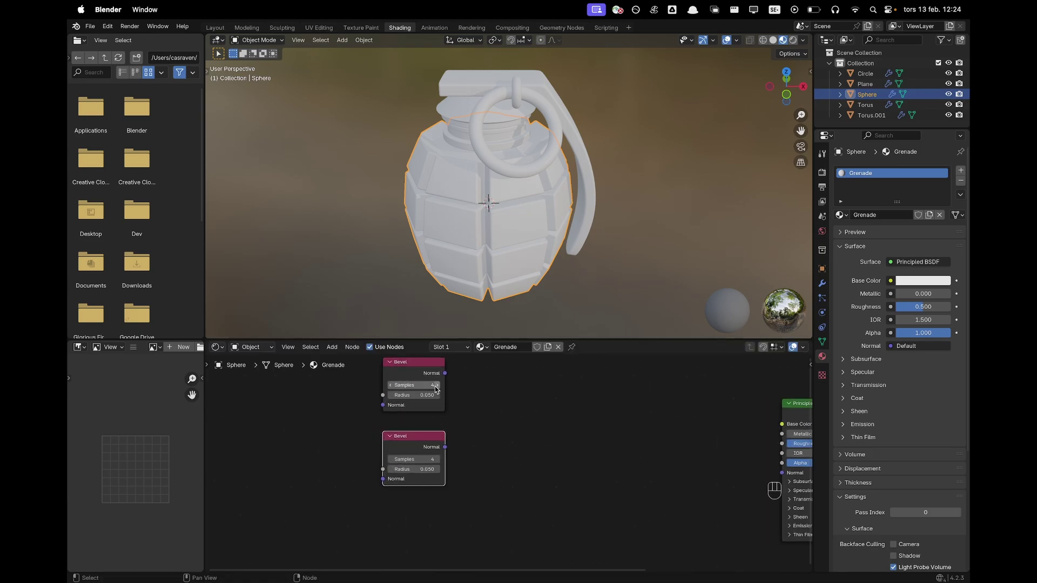
left_click(436, 385)
left_click(390, 459)
left_click(390, 460)
scroll(623, 455, "down", 1)
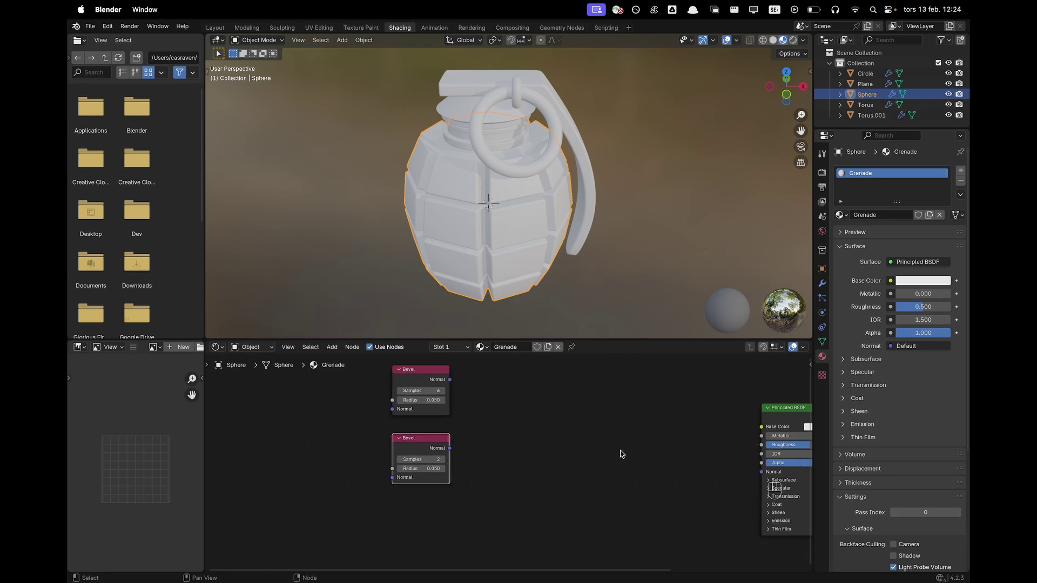
Add a Map Range node ahead of the upper Bevel node and connect its Result to that Bevel's Radius
scroll(622, 454, "down", 2)
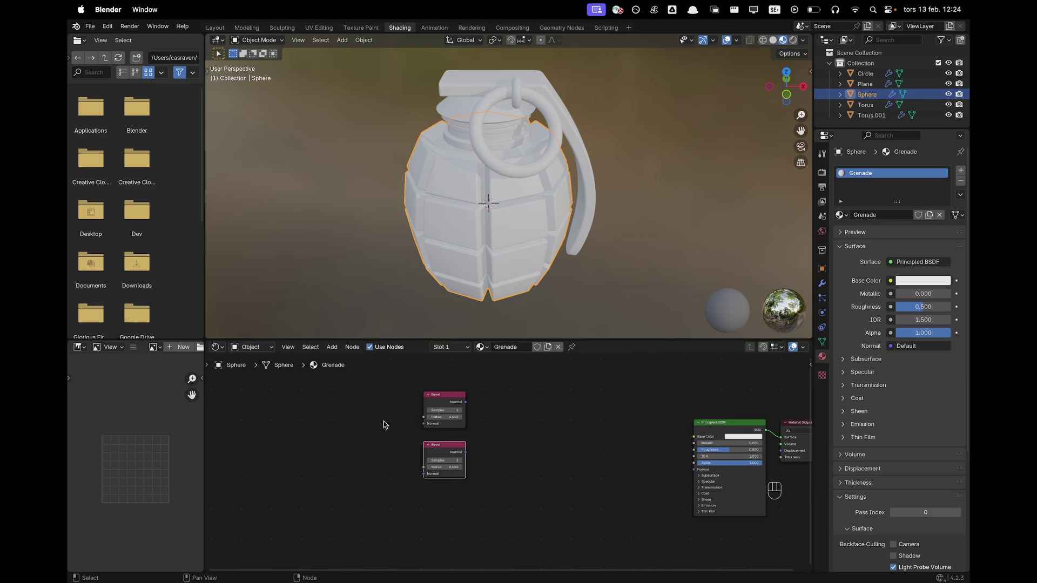
scroll(384, 424, "left", 3)
key("shift+a")
type("map")
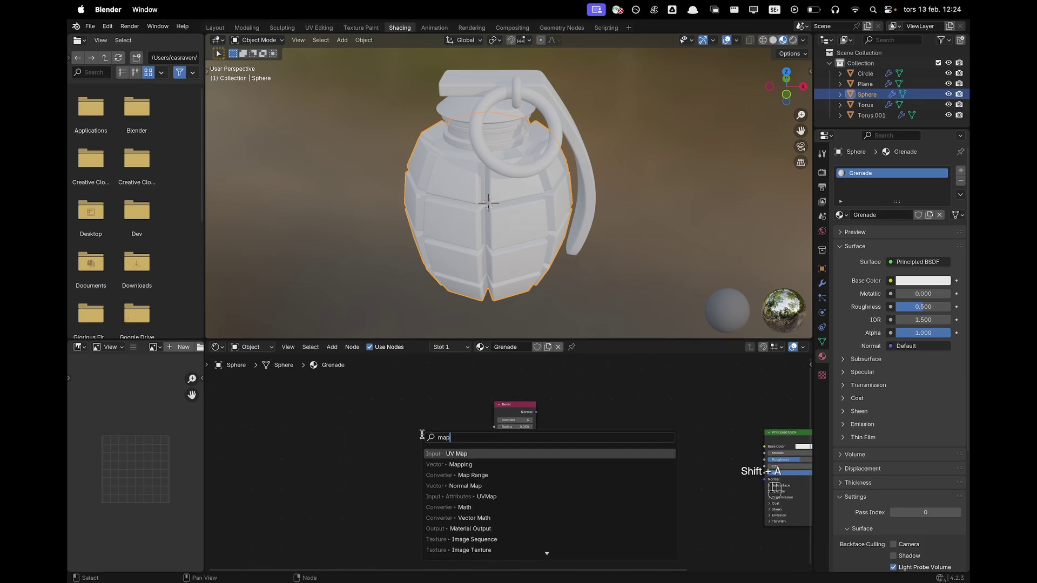
type(" rang")
key("Return")
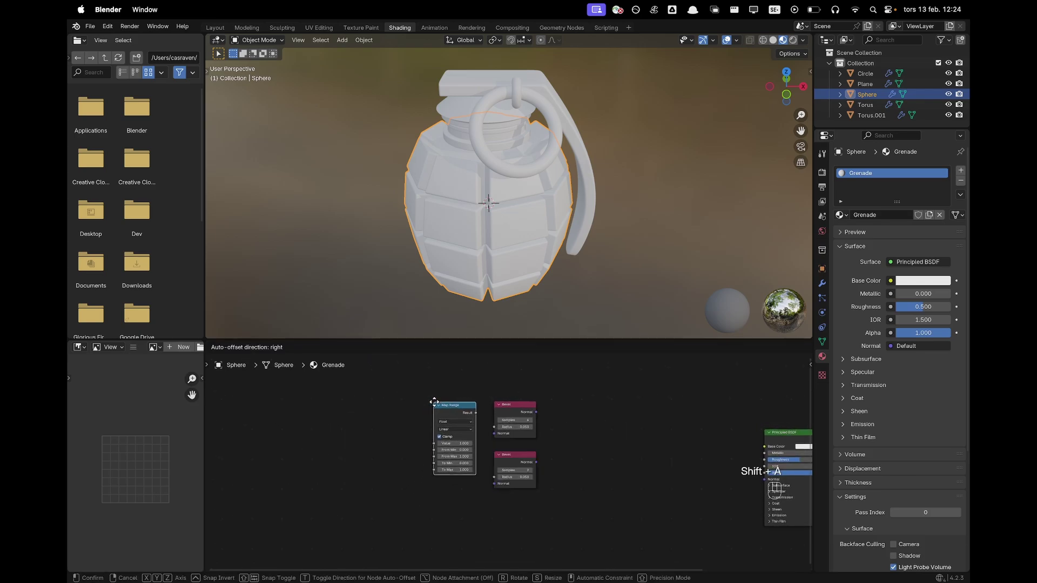
left_click(437, 401)
scroll(469, 424, "up", 3)
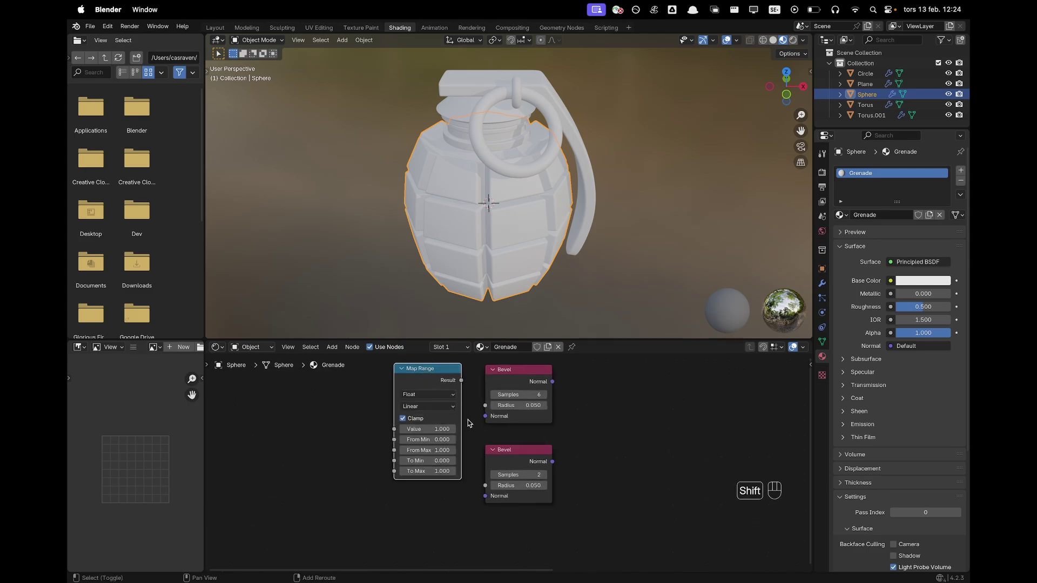
scroll(468, 423, "up", 3, "shift")
left_click_drag(470, 416, 493, 444)
Add an Image Texture node ahead of the Map Range node and connect its Color to the Map Range Value
middle_click_drag(341, 447, 449, 446)
key("shift+a")
type("i")
key("Return")
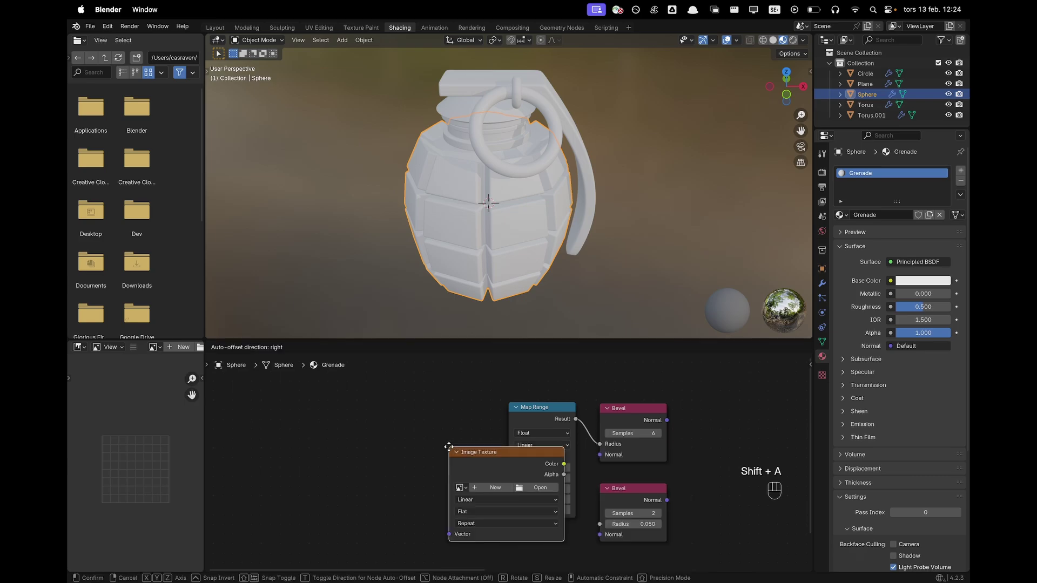
left_click(361, 400)
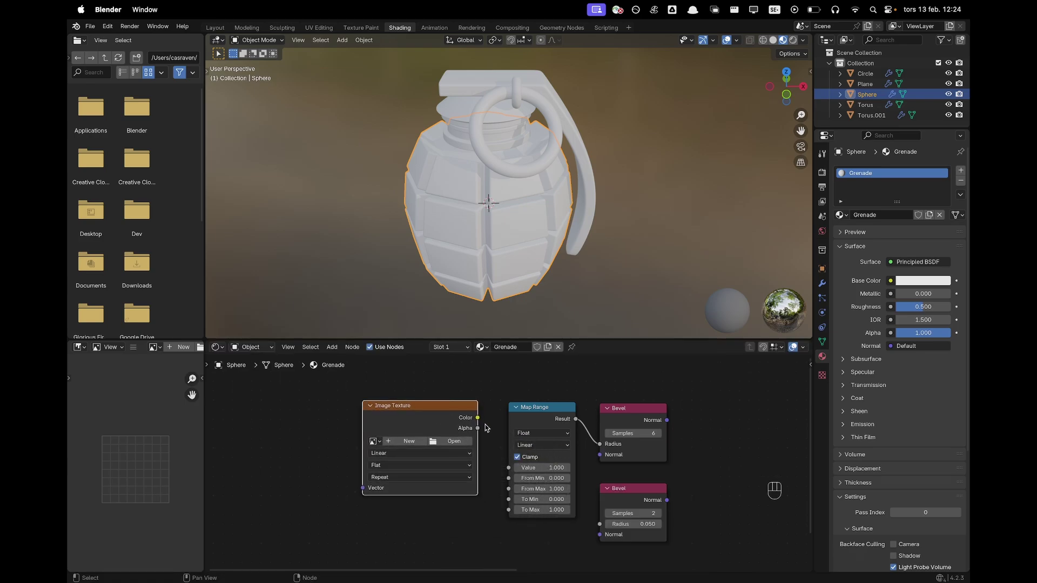
left_click_drag(478, 418, 509, 470)
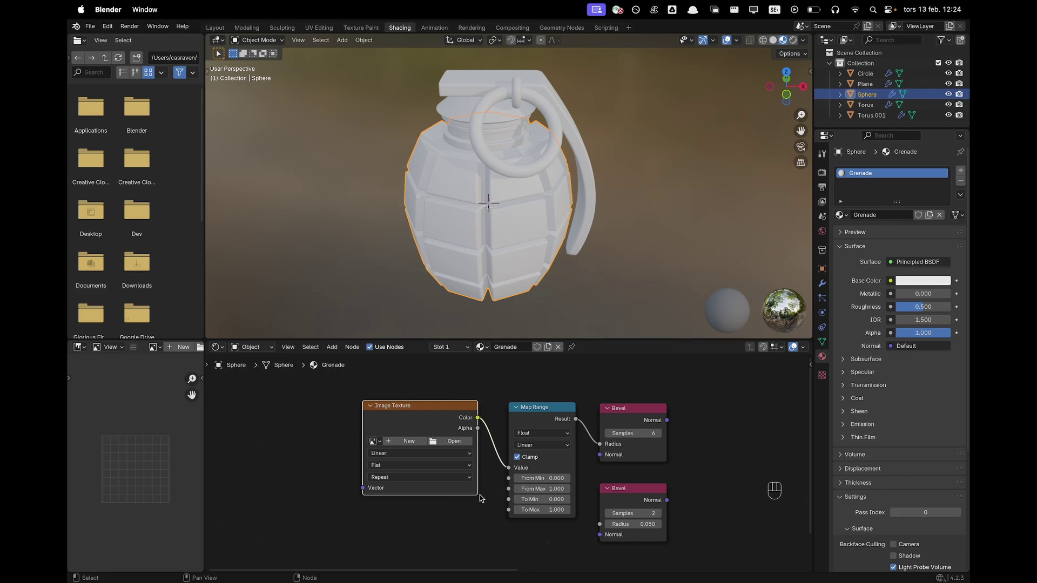
Browse the disk folders for an image file to load into the Image Texture node
left_click(452, 443)
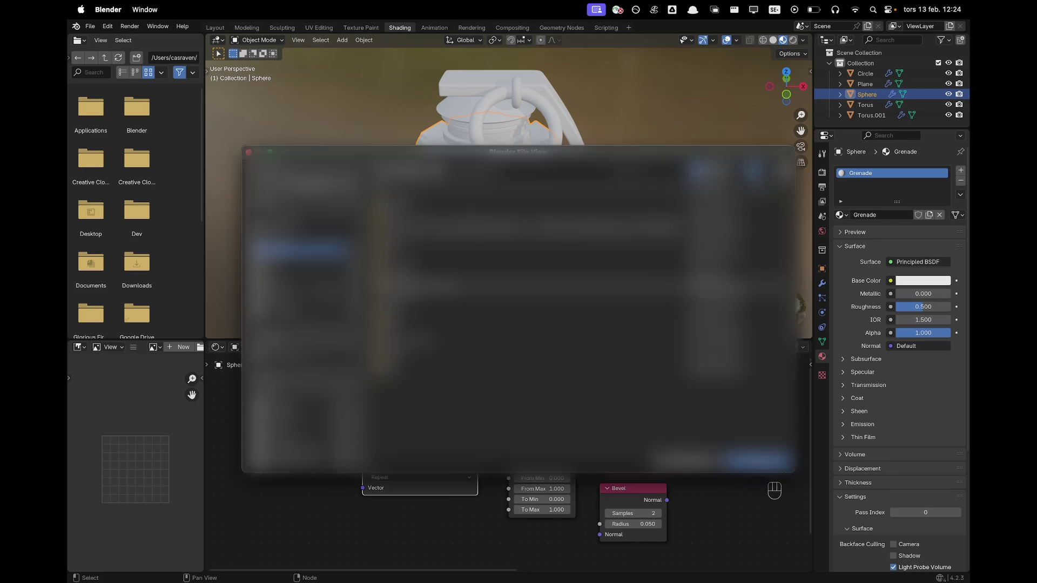
left_click(303, 281)
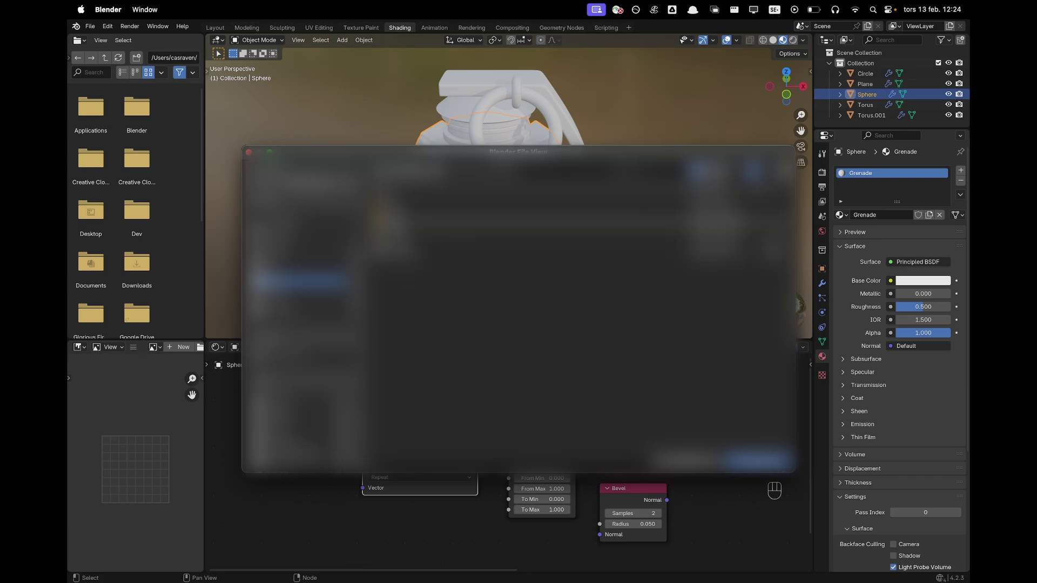
Load the Plastic002_1K-JPG_Roughness.jpg texture into the image texture node feeding the Map Range
double_click(421, 200)
double_click(464, 211)
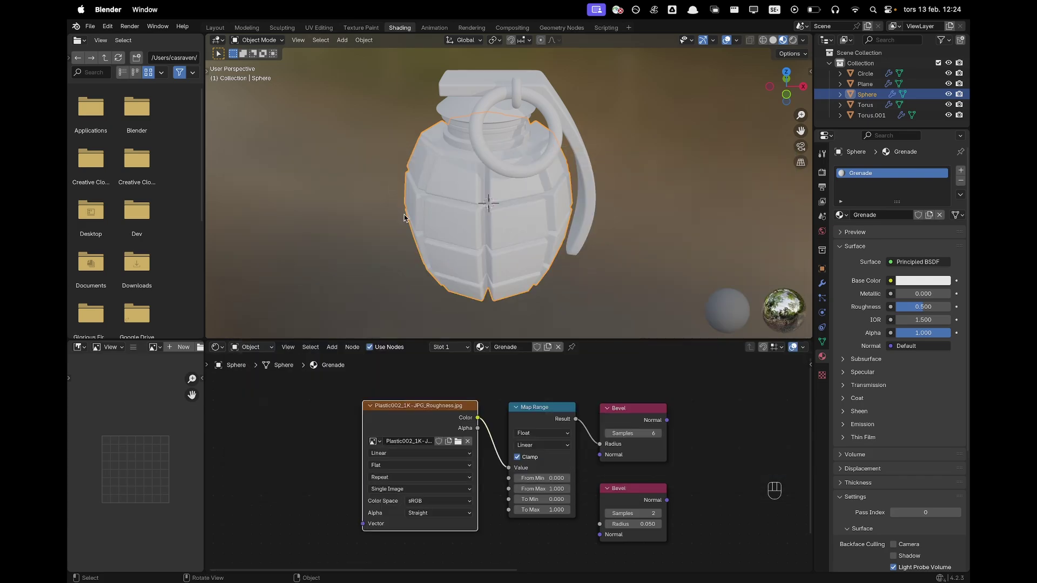
Add a Mix Color node beside the two Bevel nodes in the Grenade material
scroll(449, 439, "down", 4)
middle_click_drag(569, 471, 449, 453, "shift")
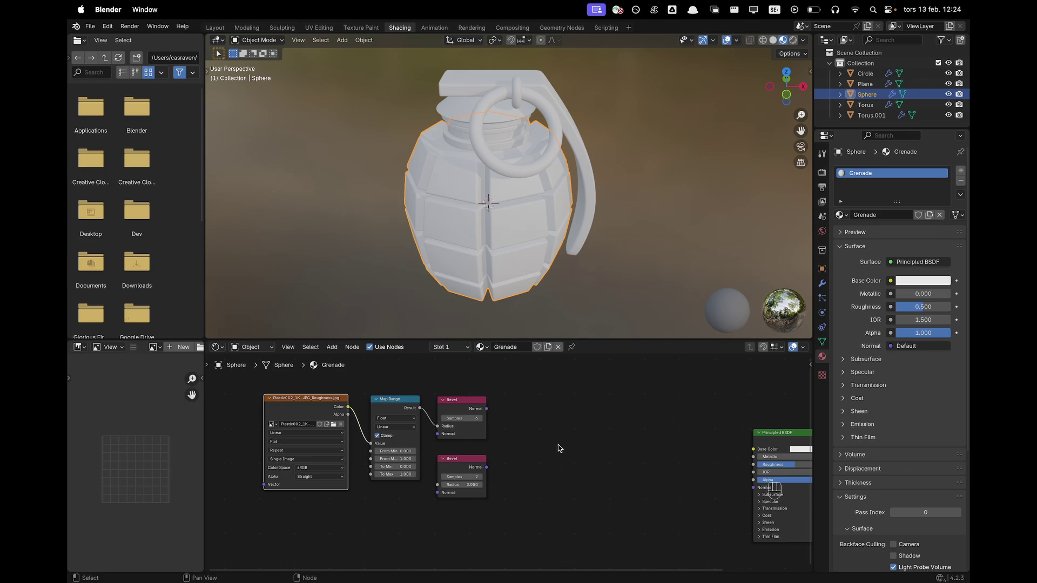
key("shift+a")
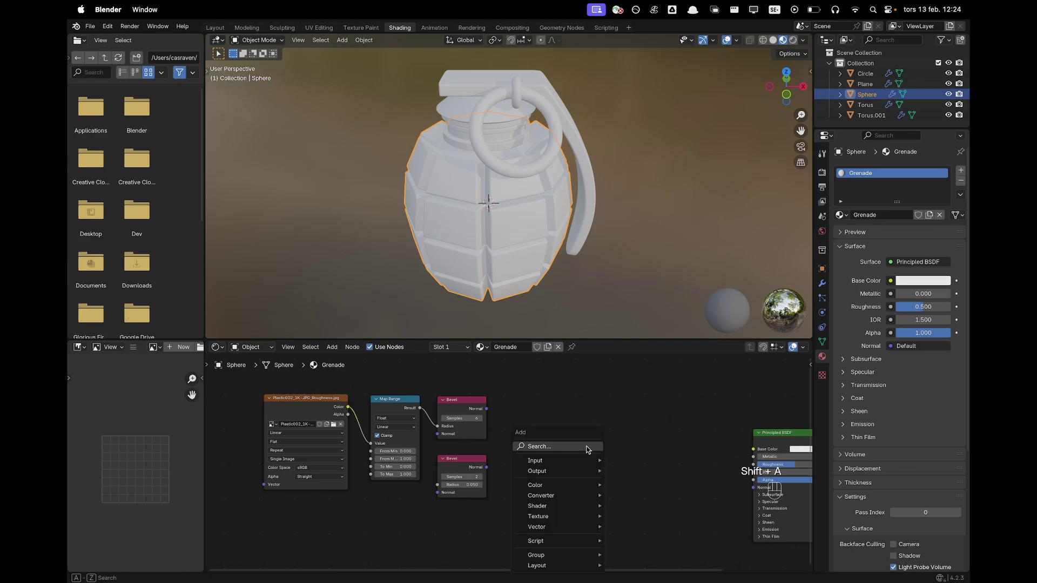
type("mix co")
key("Return")
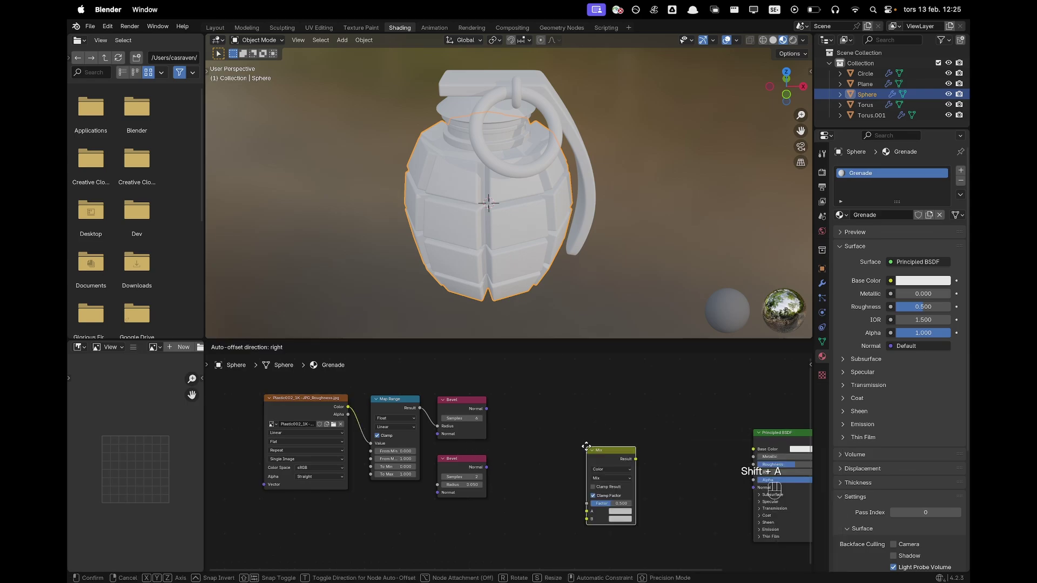
left_click(528, 401)
scroll(509, 421, "up", 2)
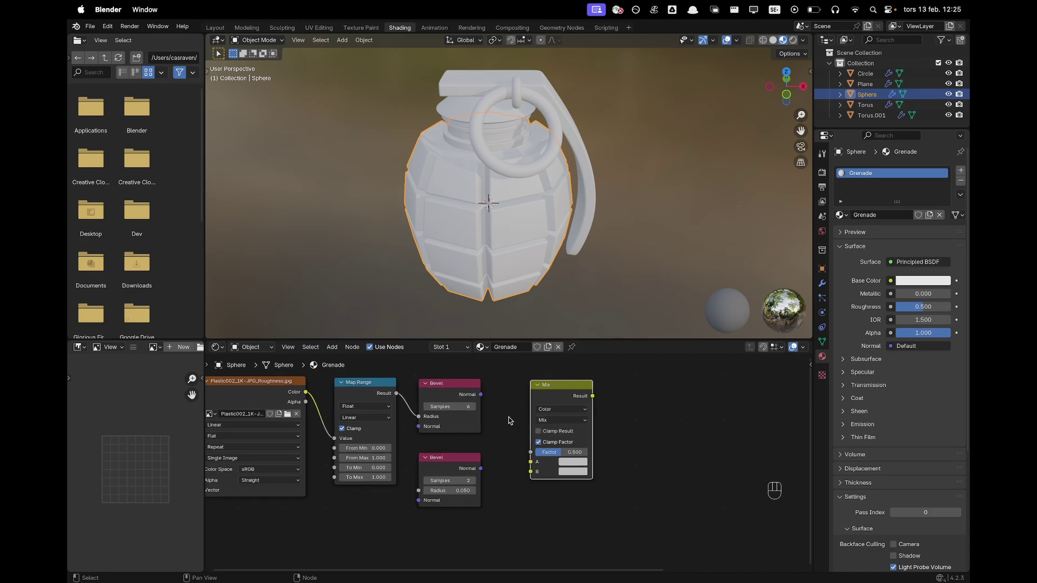
Connect the two Bevel normals to the Mix node's A and B inputs and set its blending mode to Difference
left_click_drag(482, 395, 531, 472)
left_click(562, 420)
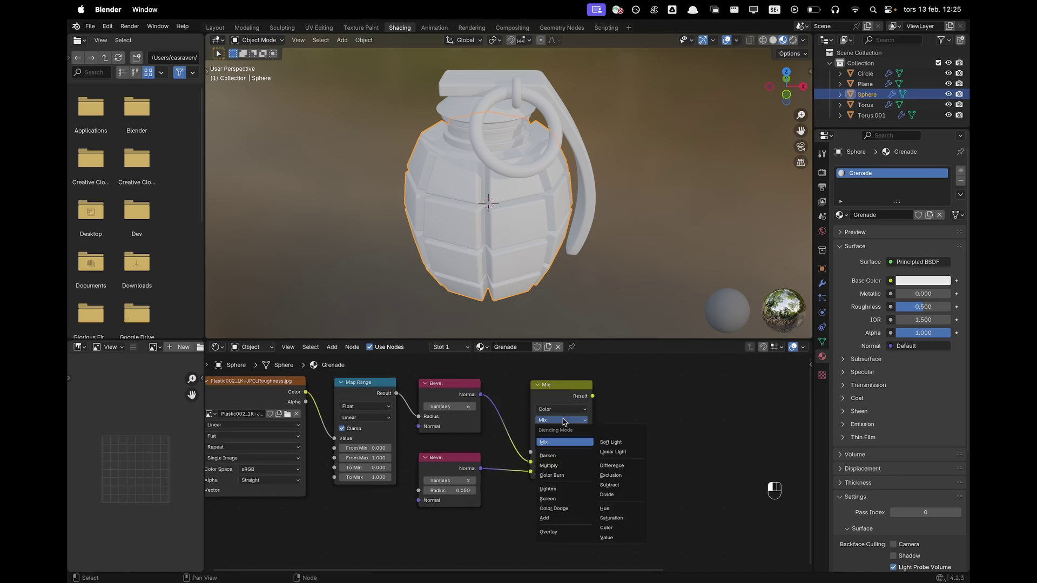
left_click(612, 466)
scroll(606, 466, "down", 4)
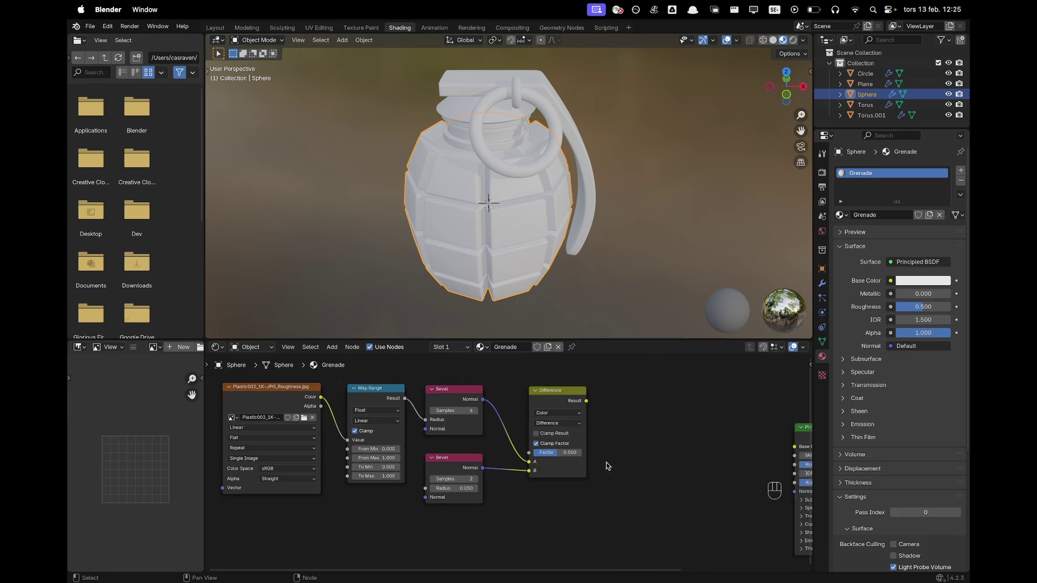
Move the texture, Map Range, Bevel and Difference nodes together farther from the Principled BSDF
middle_click_drag(572, 469, 555, 433, "shift")
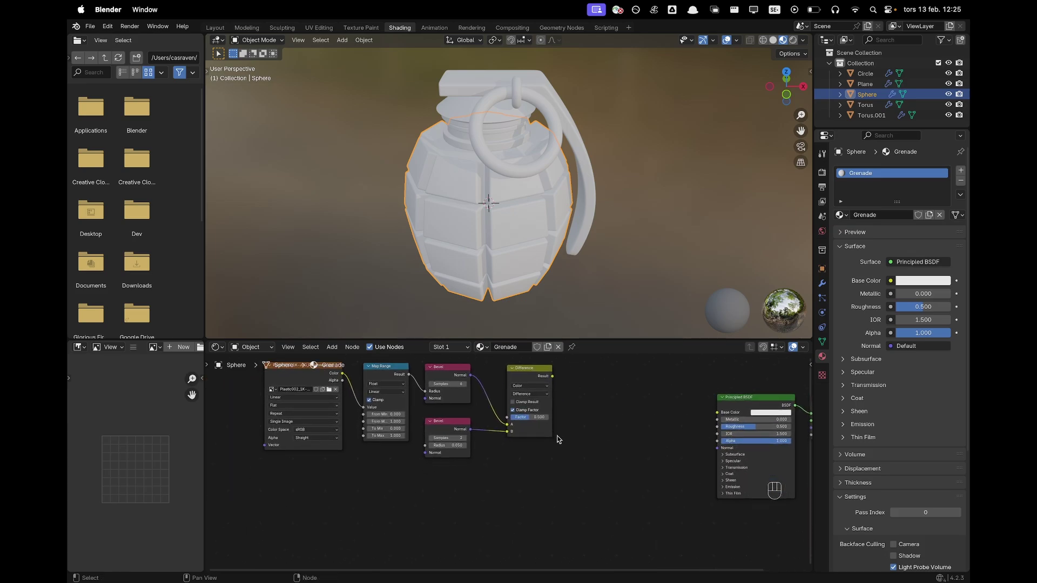
scroll(565, 456, "down", 1)
left_click_drag(278, 390, 600, 462)
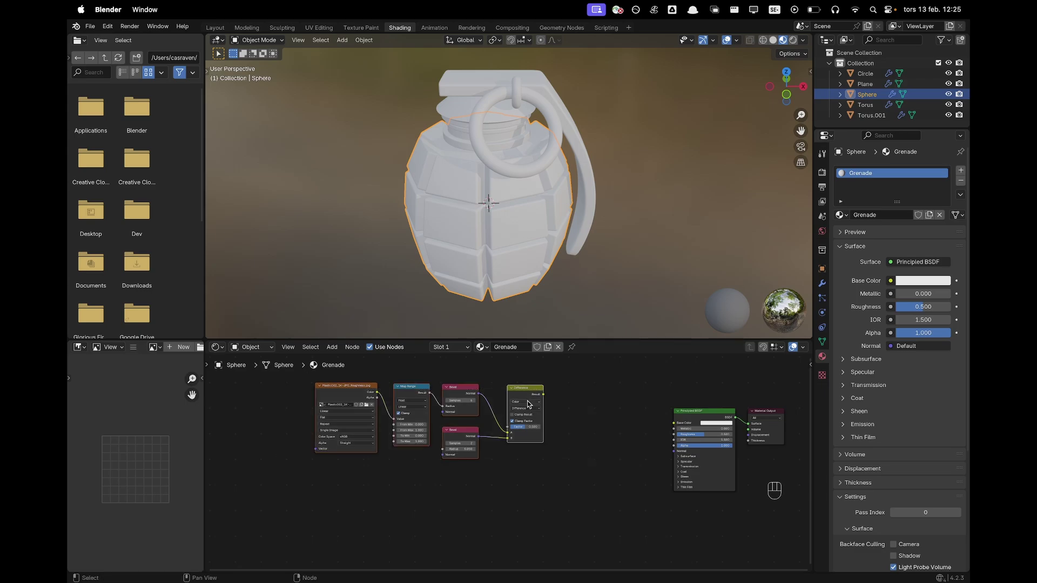
key("g")
left_click(435, 415)
Add a Color Ramp node after the Difference node and feed the Difference result into its Fac input
key("shift+a")
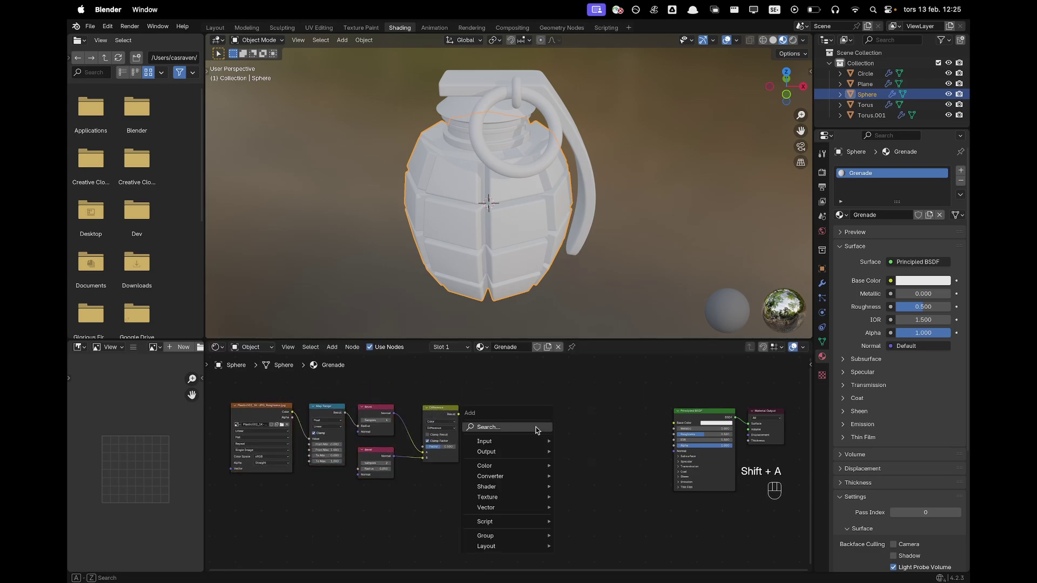
type("ramp")
key("Return")
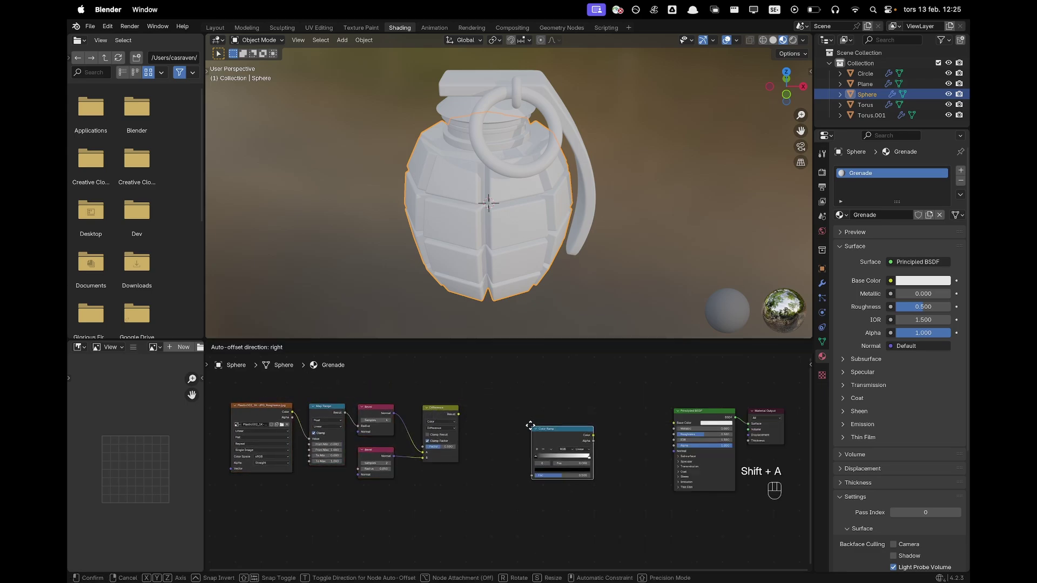
left_click(481, 404)
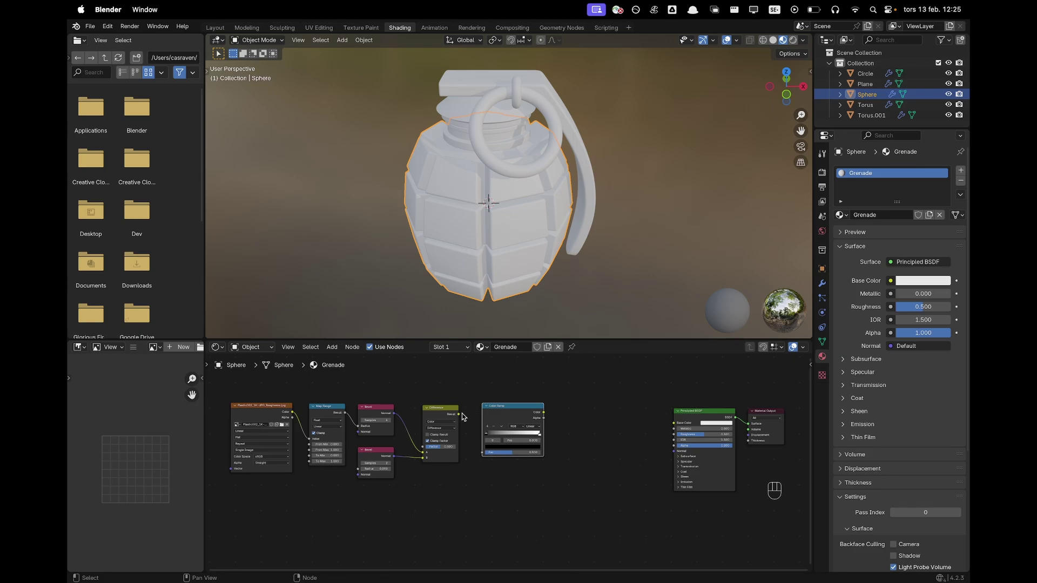
left_click_drag(461, 413, 469, 415)
left_click_drag(482, 457, 482, 457)
Connect the Color Ramp's Color output to the Metallic input of the Principled BSDF
scroll(563, 485, "up", 3)
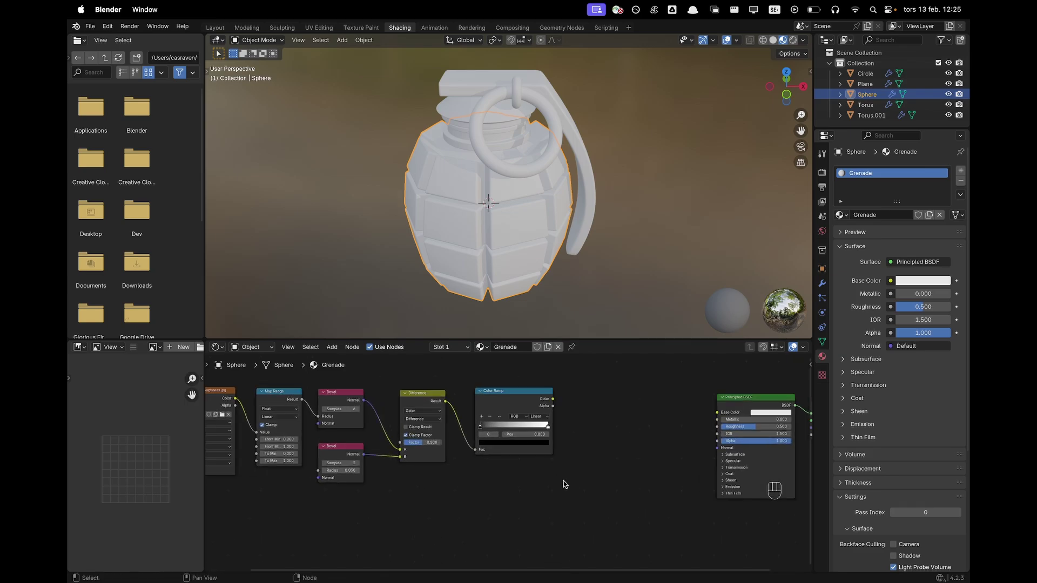
left_click(553, 398)
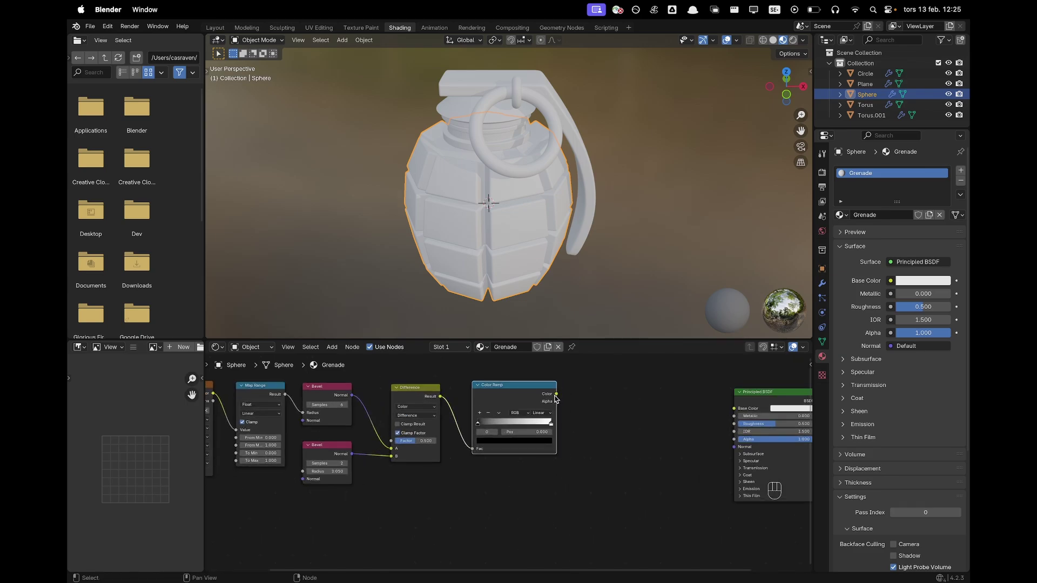
left_click_drag(555, 398, 735, 419)
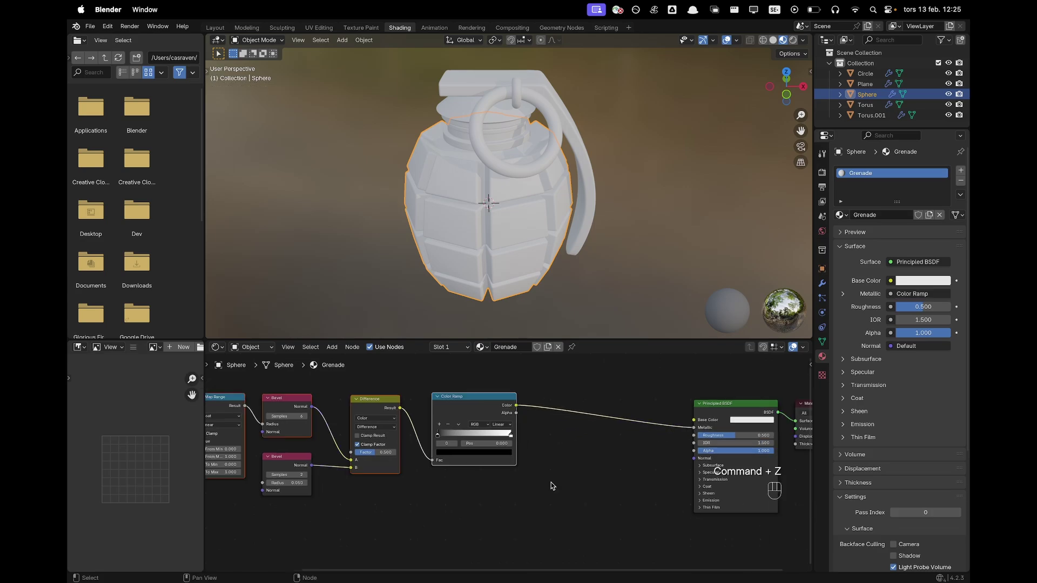
Move the node chain feeding the Principled BSDF down and left to free space above it
scroll(550, 480, "down", 3)
key("super+z")
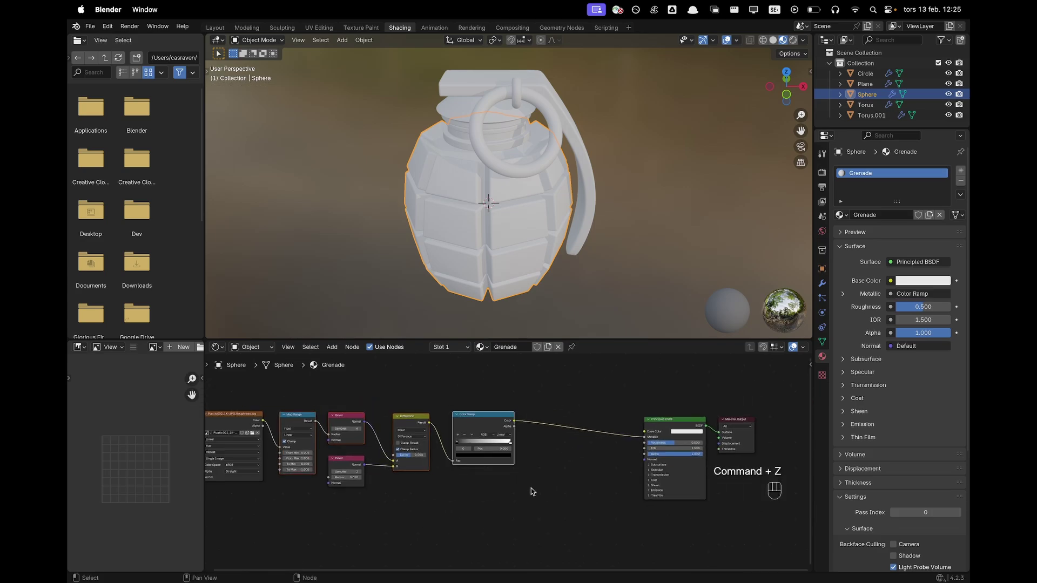
left_click_drag(531, 491, 249, 456)
middle_click_drag(527, 415, 464, 408, "shift")
scroll(484, 428, "up", 3)
Add a second Color Ramp above the first, feed it the first ramp's Color, and connect its output to Base Color
left_click(482, 413)
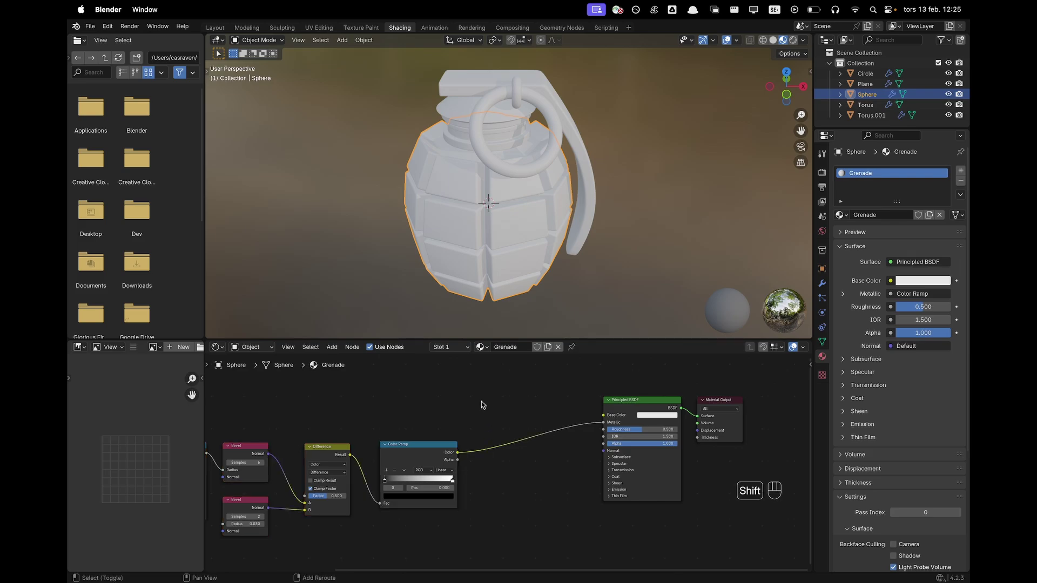
key("shift+a")
type("ramp")
key("Return")
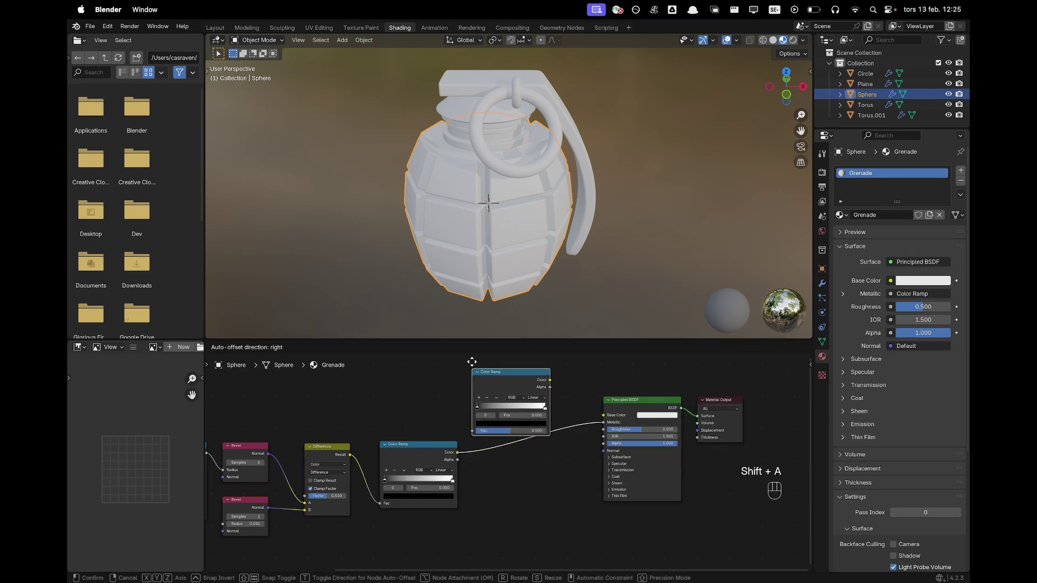
left_click(473, 377)
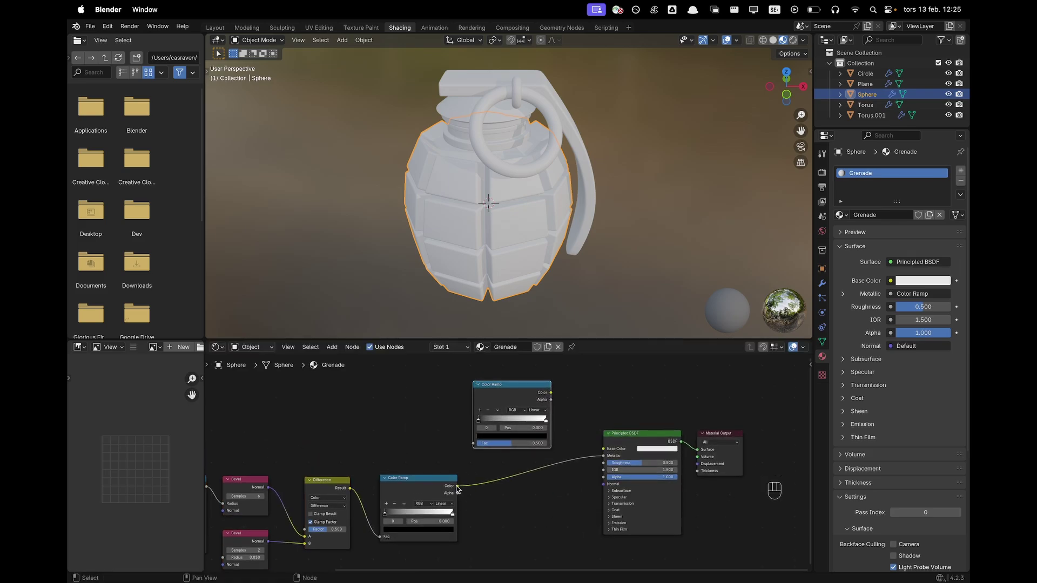
left_click_drag(457, 486, 474, 444)
left_click_drag(551, 394, 605, 454)
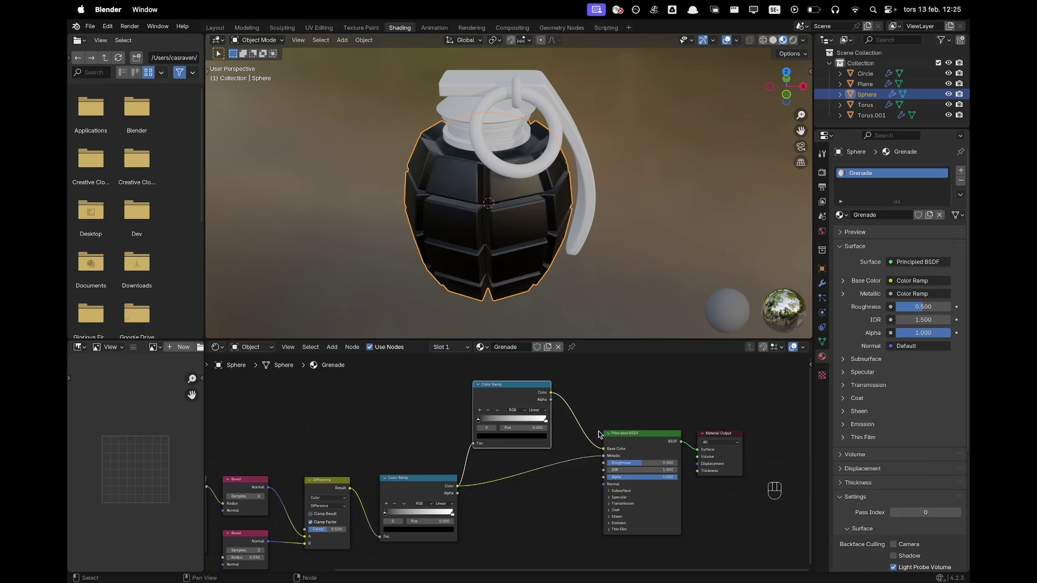
Switch the viewport to Rendered shading and disable Scene World lighting
key("z")
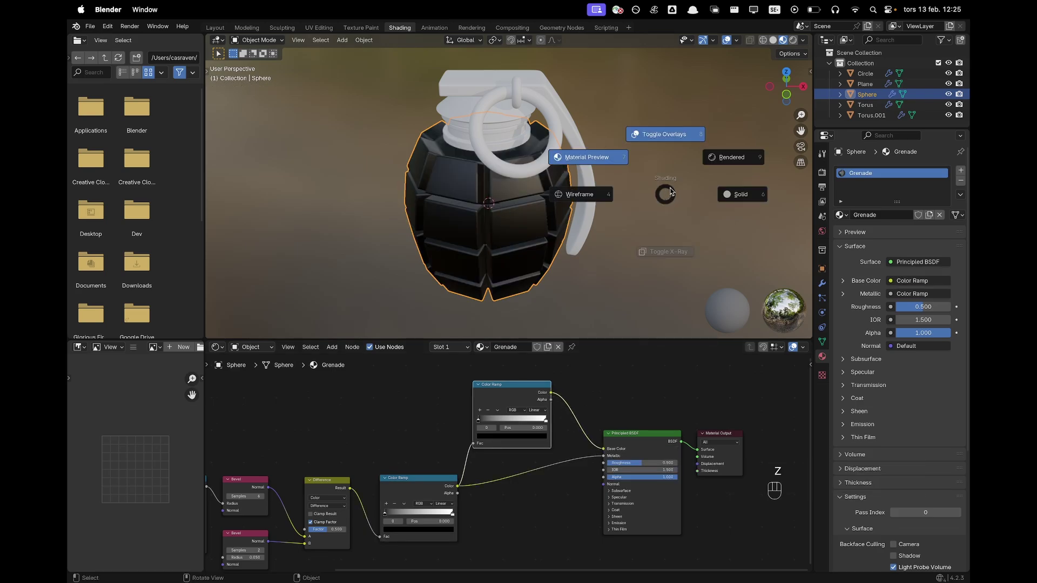
left_click(722, 161)
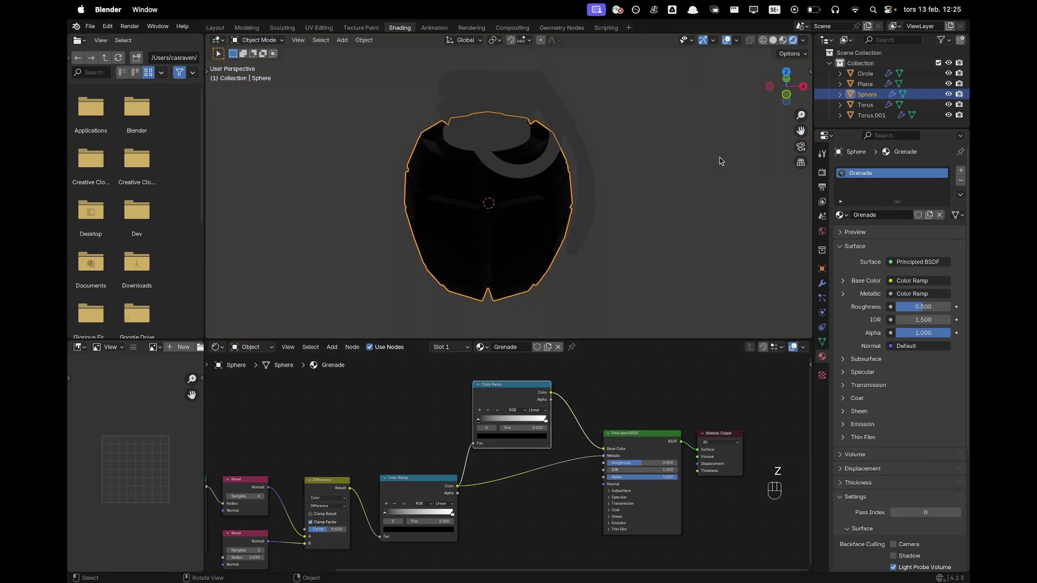
left_click(804, 45)
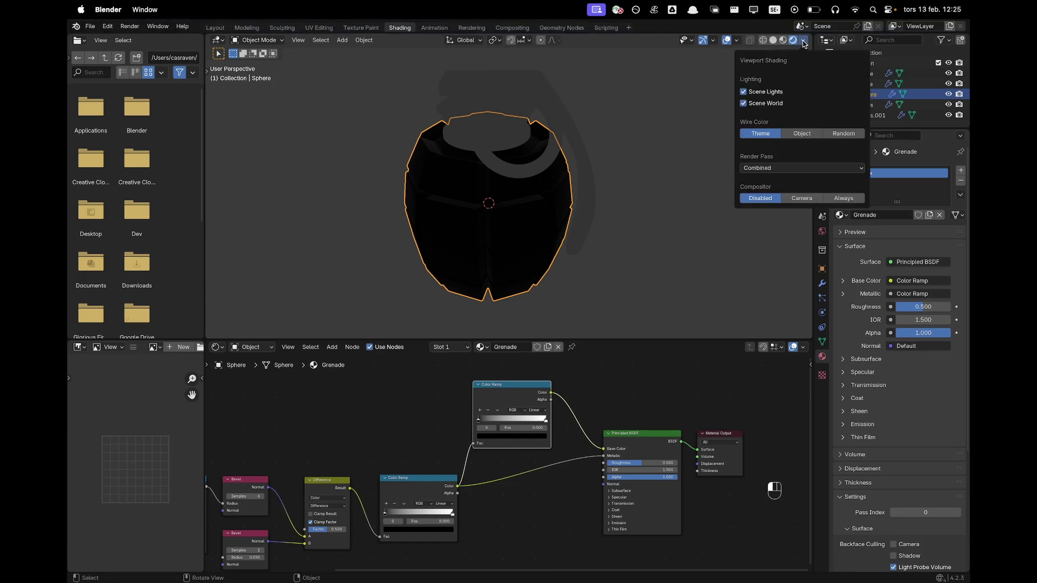
left_click(756, 104)
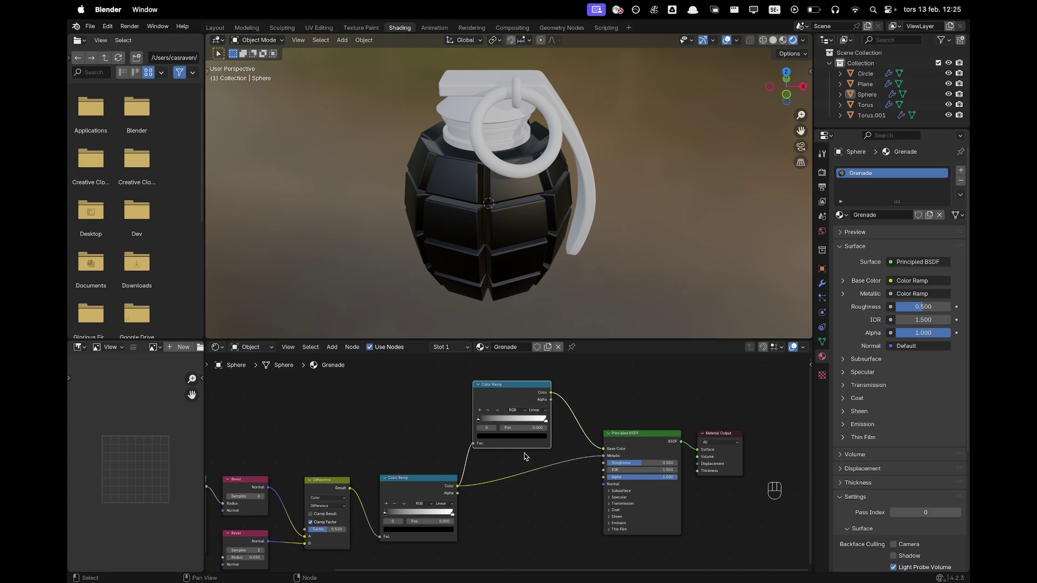
Set the black stop of the Base Color ramp to hex 234412
scroll(524, 457, "up", 1)
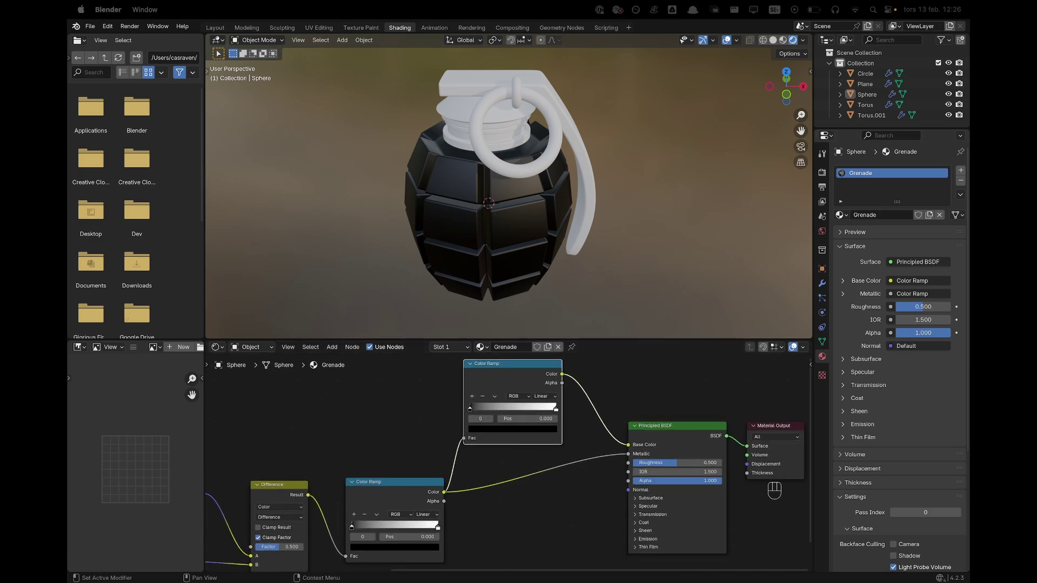
left_click(484, 430)
left_click(506, 394)
type("234412")
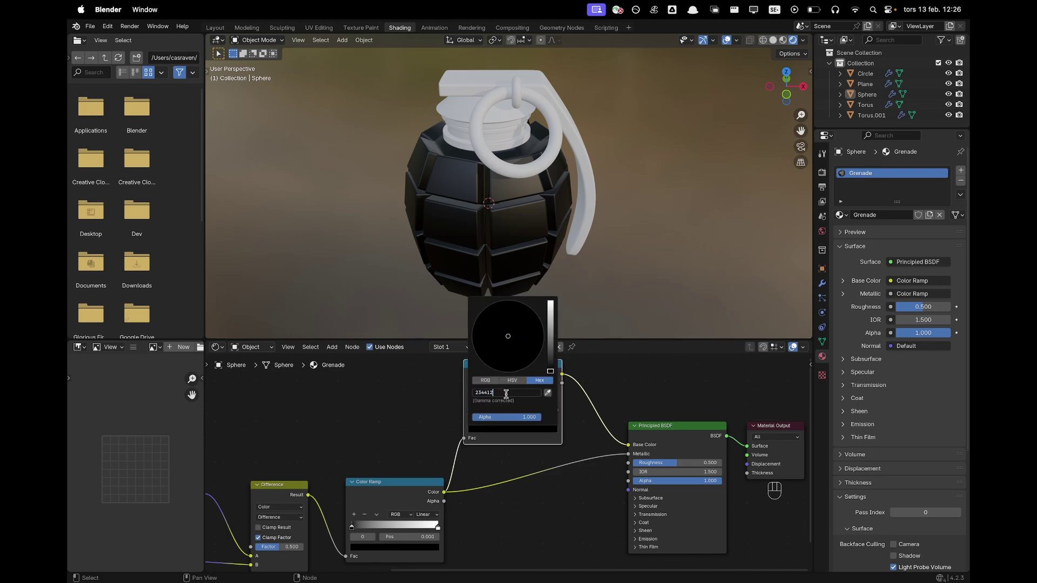
key("Return")
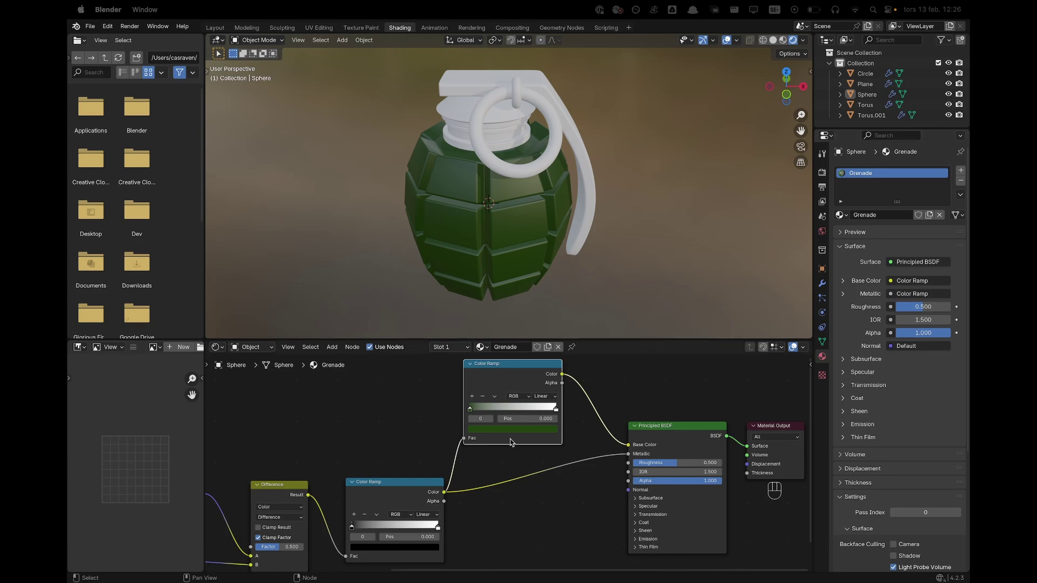
Set the Base Color ramp's white stop to hex B2FF9F and move its dark green stop to about position 0.145
left_click(556, 410)
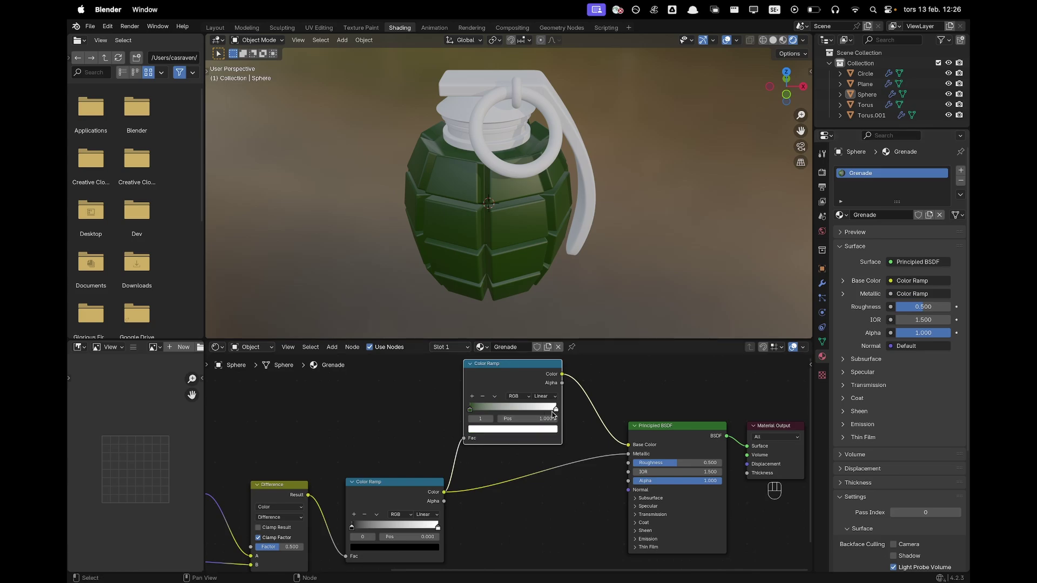
left_click(537, 431)
left_click(515, 394)
type("B2FF9F")
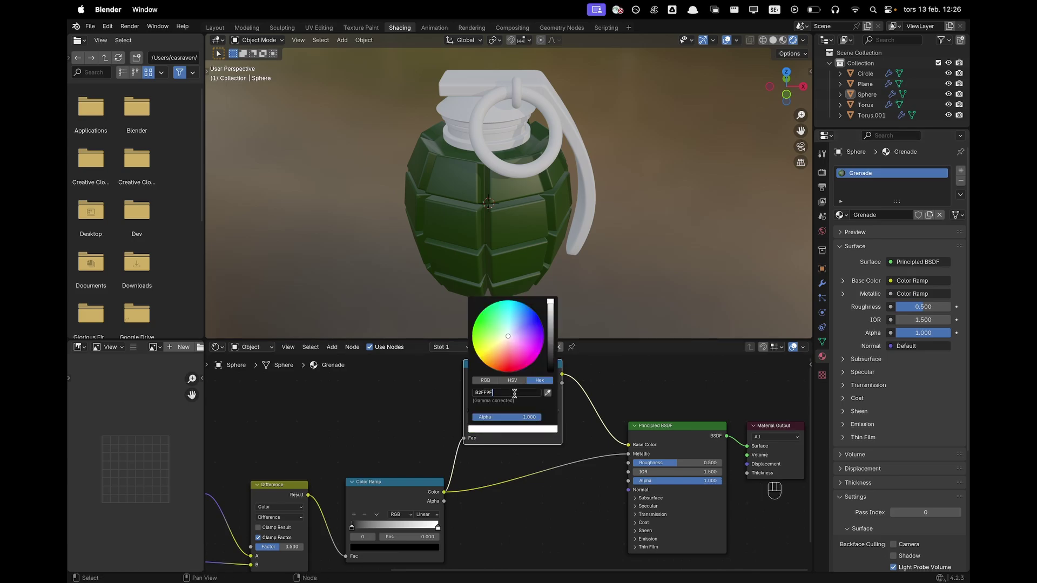
key("Return")
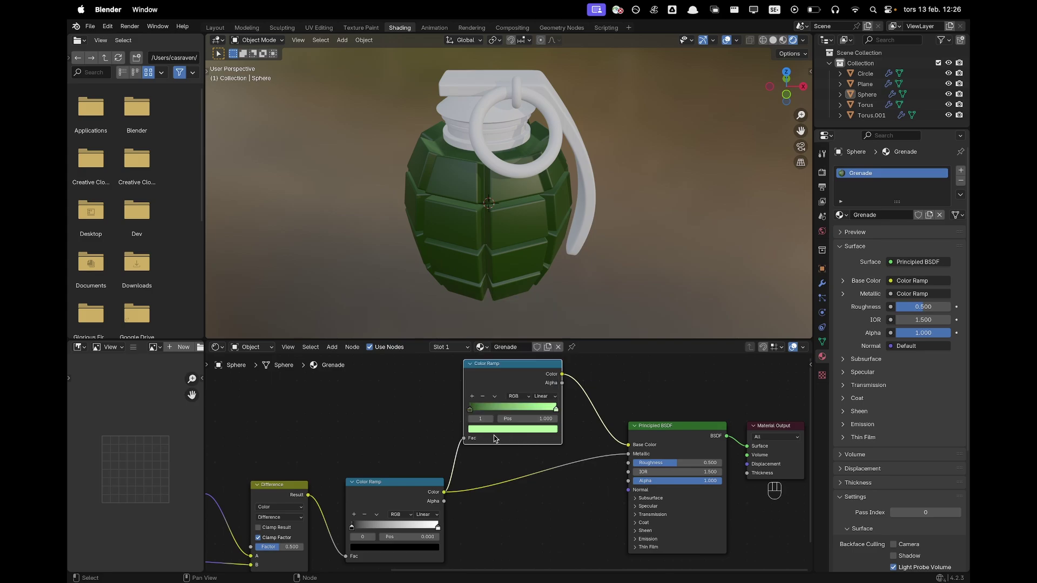
left_click_drag(469, 408, 484, 414)
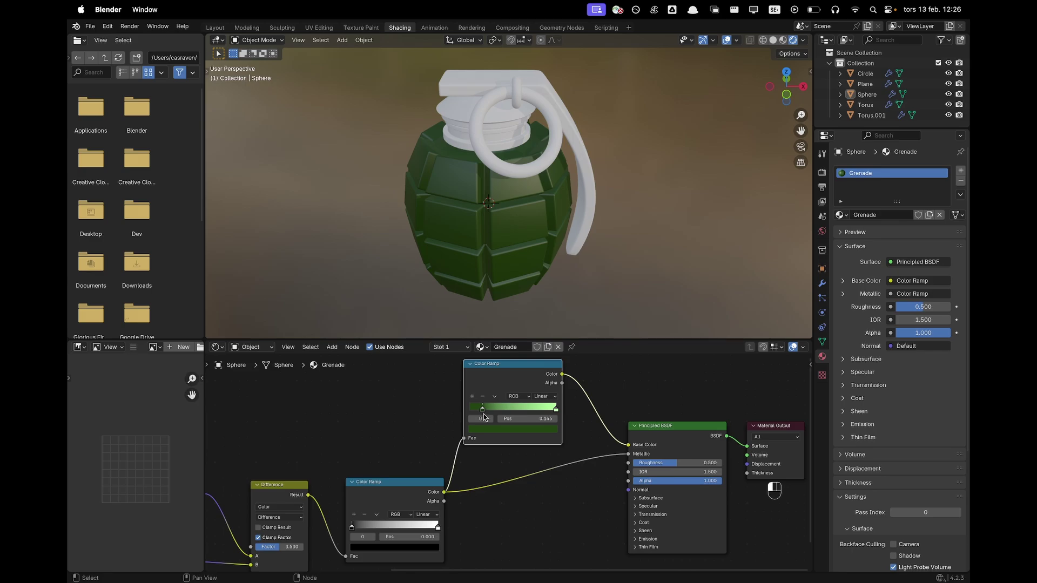
Set the Difference node's Factor to 1.000
scroll(479, 458, "down", 5)
middle_click_drag(425, 407, 675, 364, "shift")
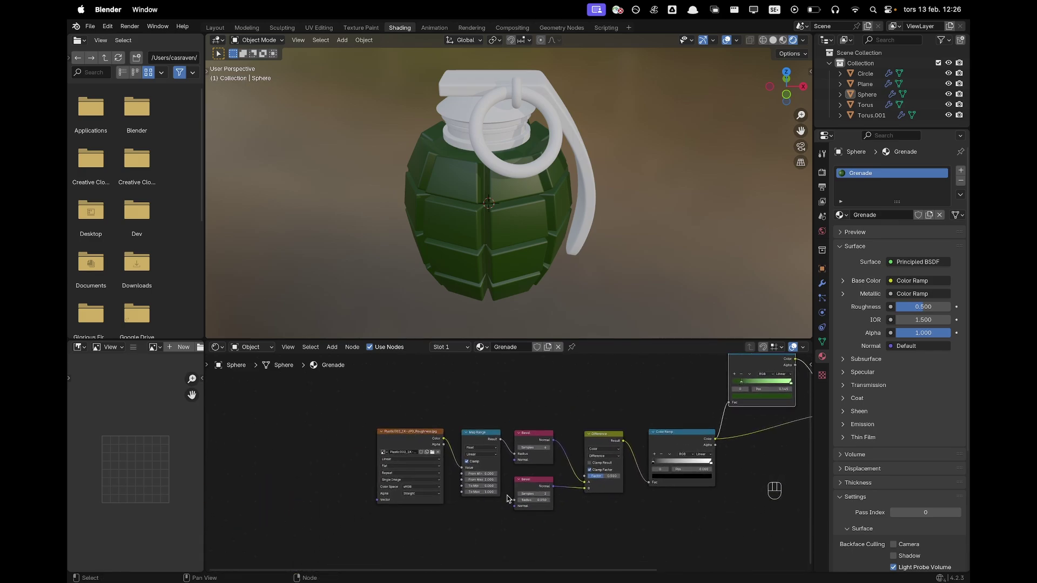
scroll(503, 500, "up", 3)
middle_click_drag(689, 495, 599, 462, "shift")
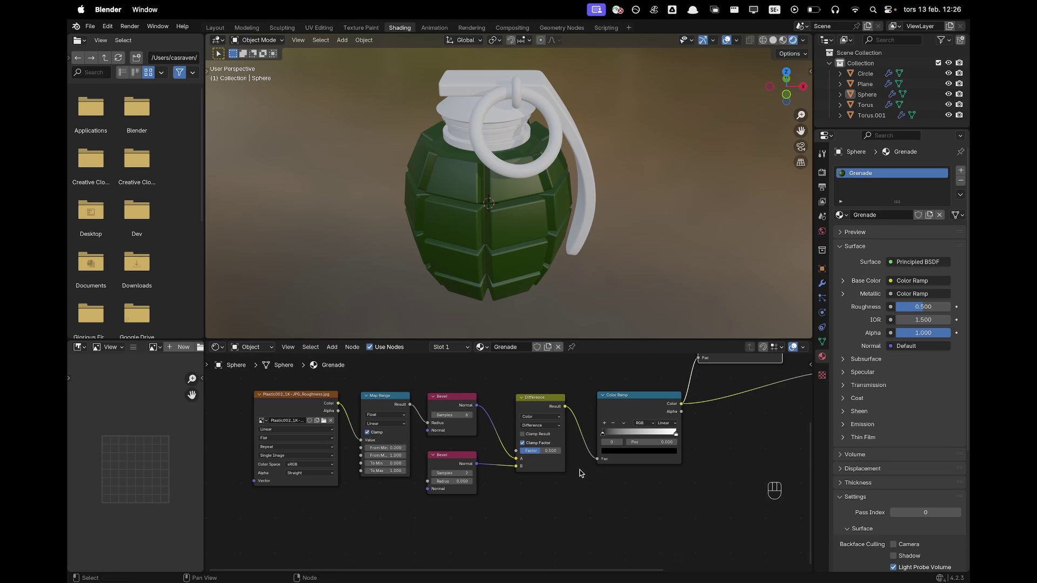
scroll(564, 471, "up", 1)
left_click_drag(557, 449, 557, 449)
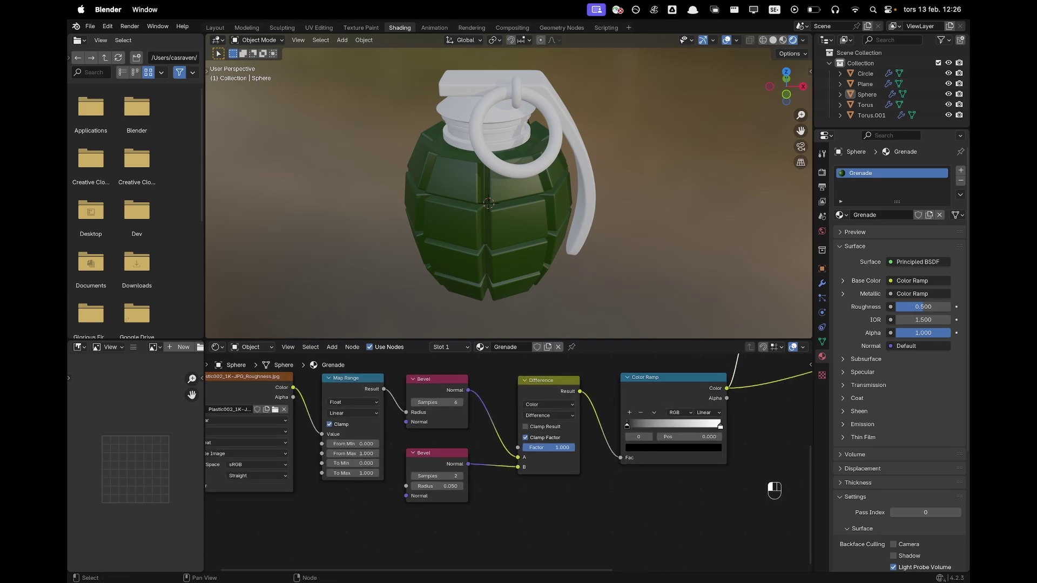
scroll(624, 441, "down", 1)
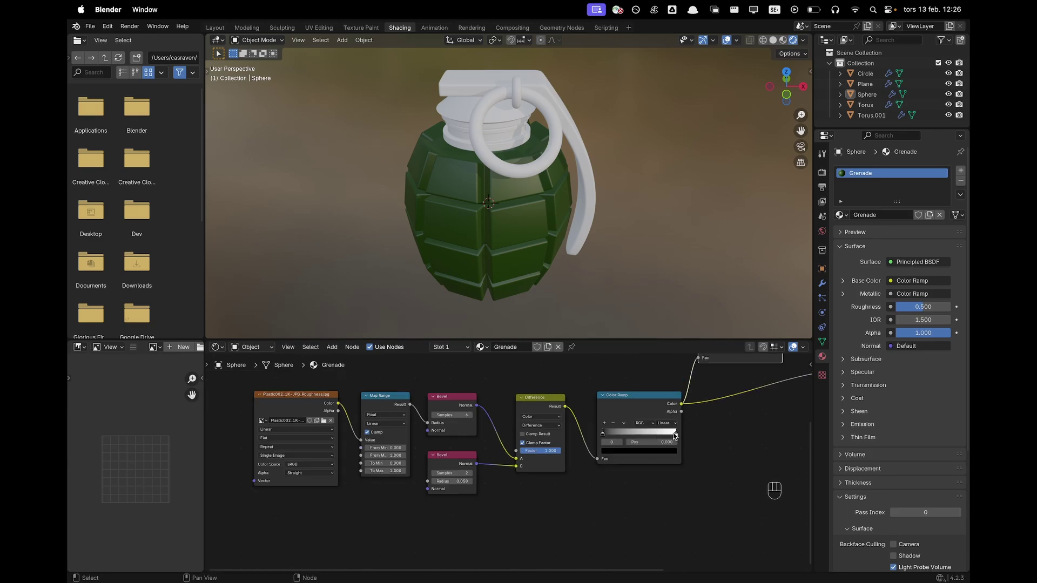
Move the white stop of the ramp after the Difference node to about position 0.186 and set the Map Range's To Max to 0.500
left_click_drag(674, 434, 613, 443)
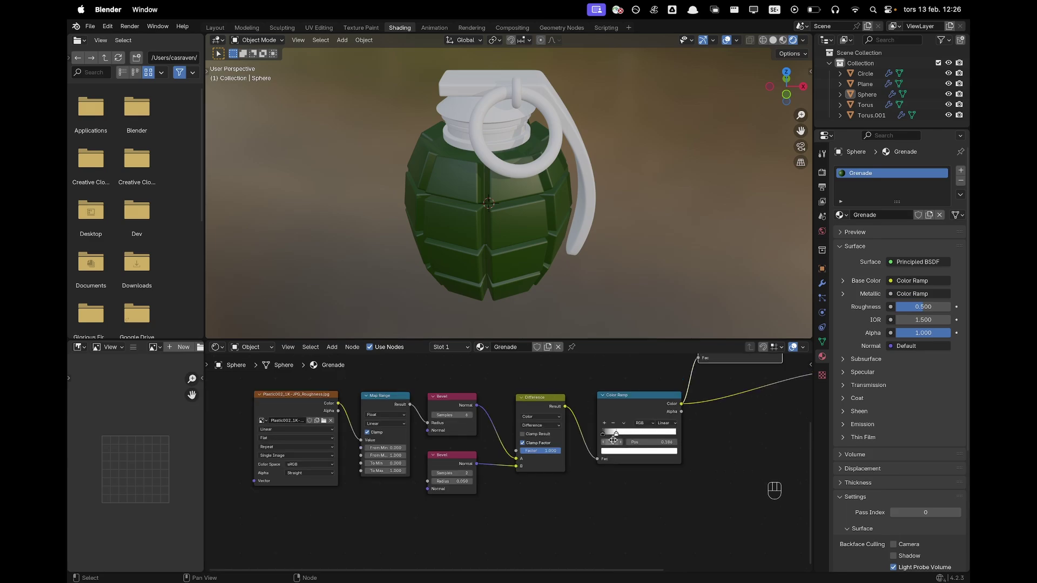
scroll(310, 396, "up", 4)
left_click_drag(416, 499, 378, 499, "shift")
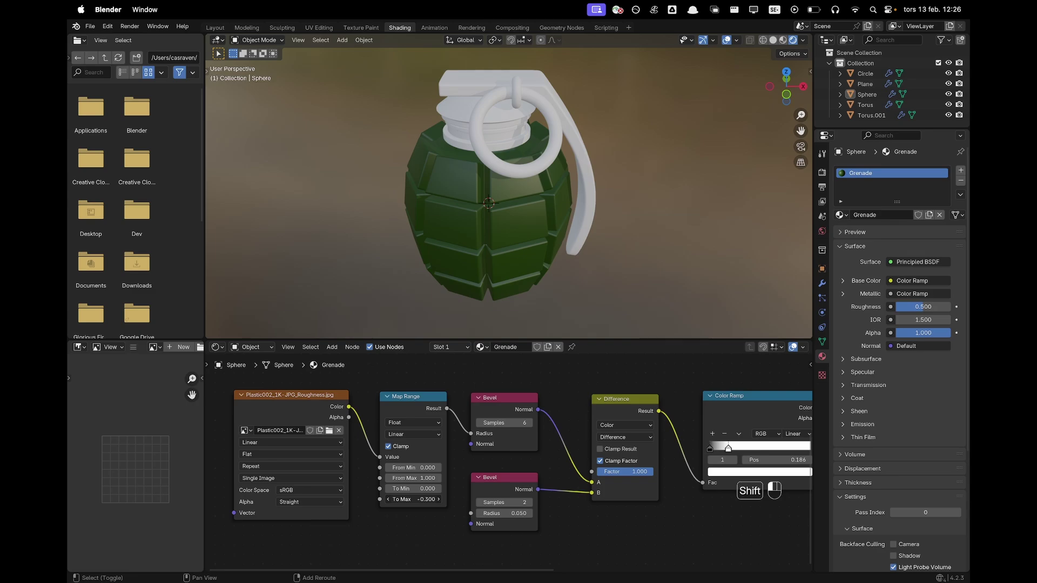
left_click(415, 499)
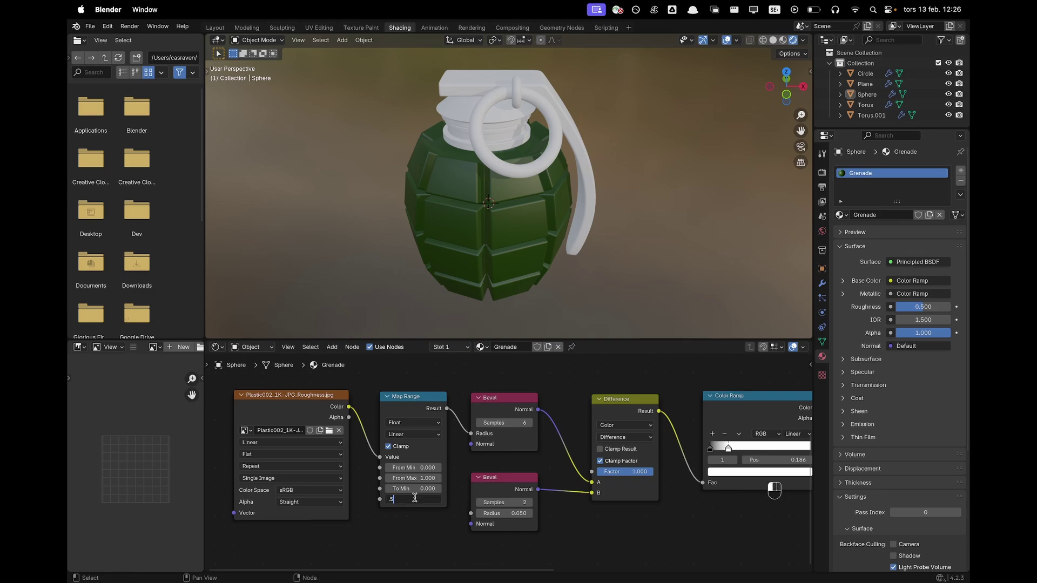
key("Return")
Add a Bump node with the edge-wear Color Ramp's Color feeding its Height, and link its Normal to the Principled BSDF's Normal
key("shift+a")
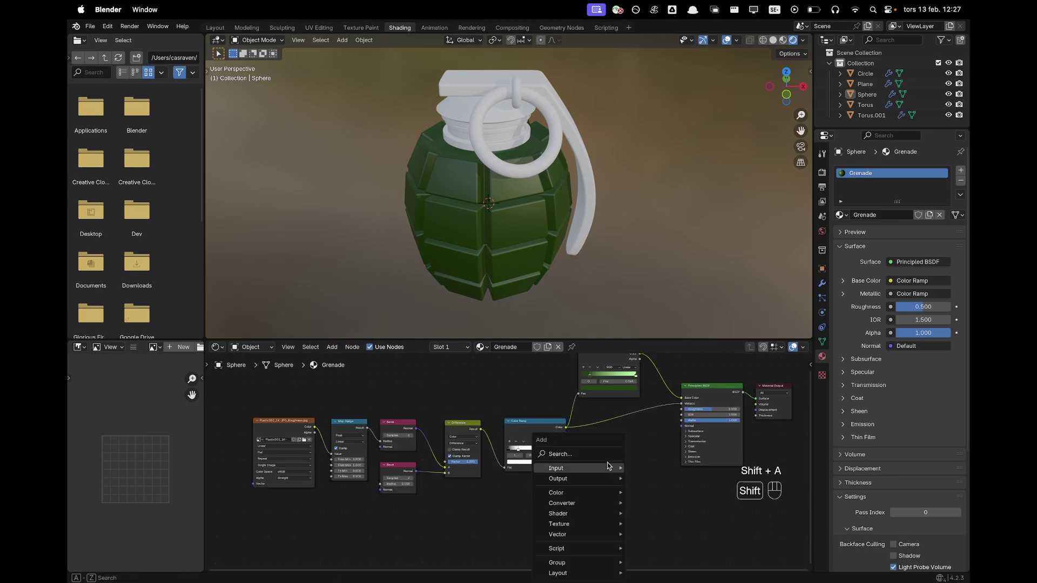
type("bump")
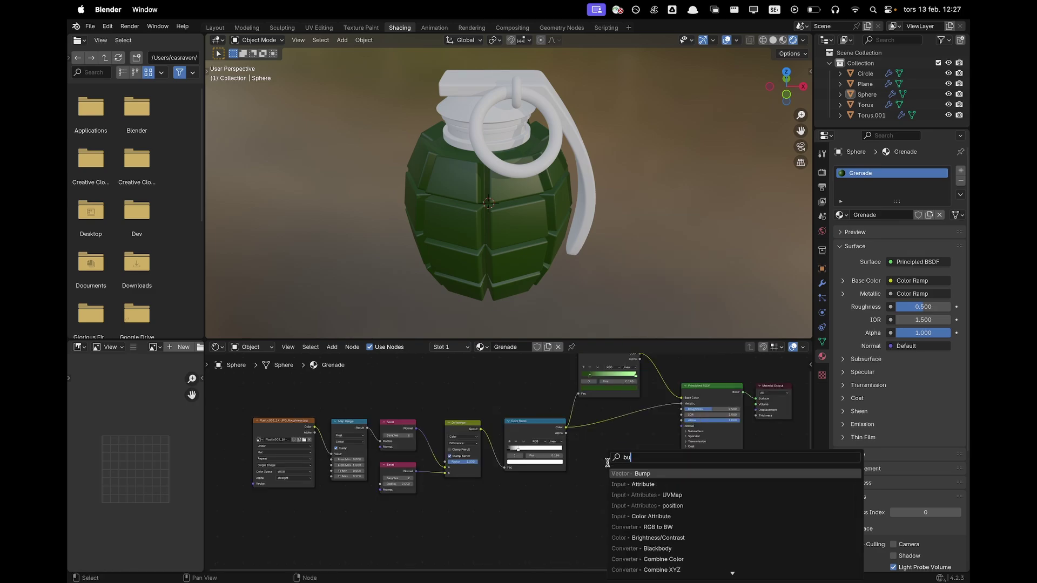
key("Return")
left_click(607, 462)
scroll(602, 443, "up", 2)
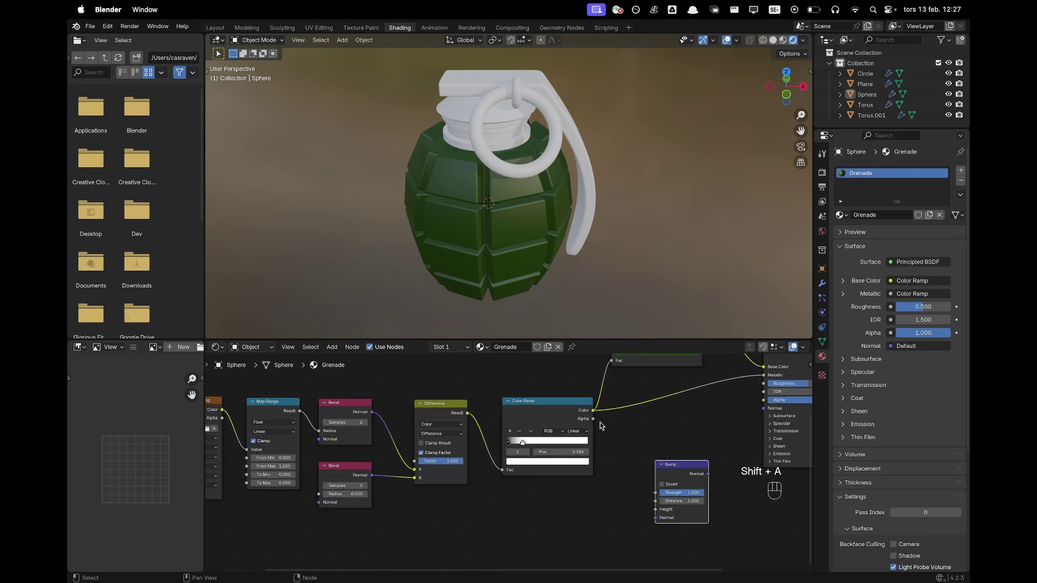
left_click_drag(594, 415, 656, 510)
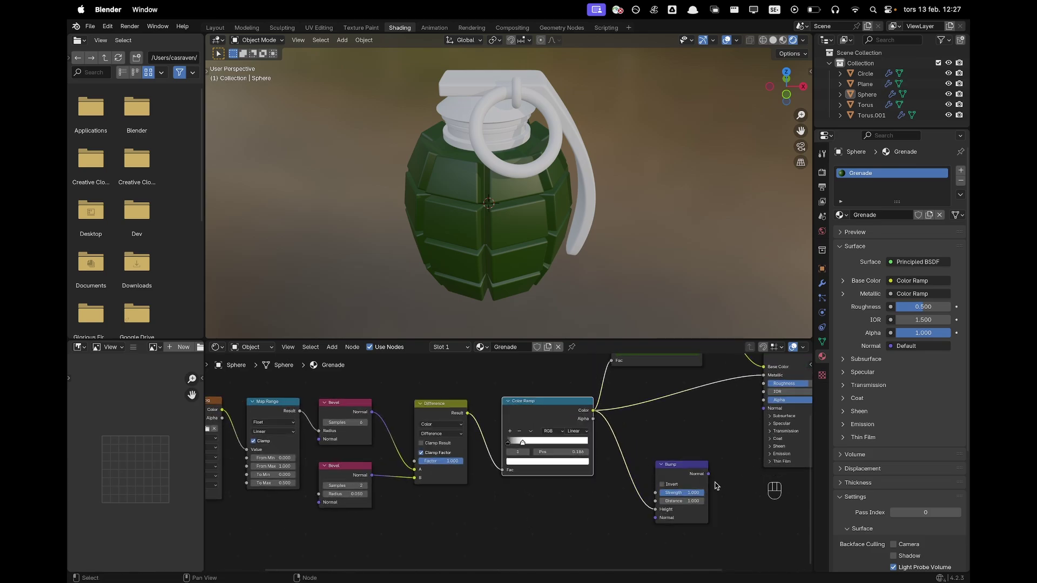
left_click_drag(708, 473, 763, 409)
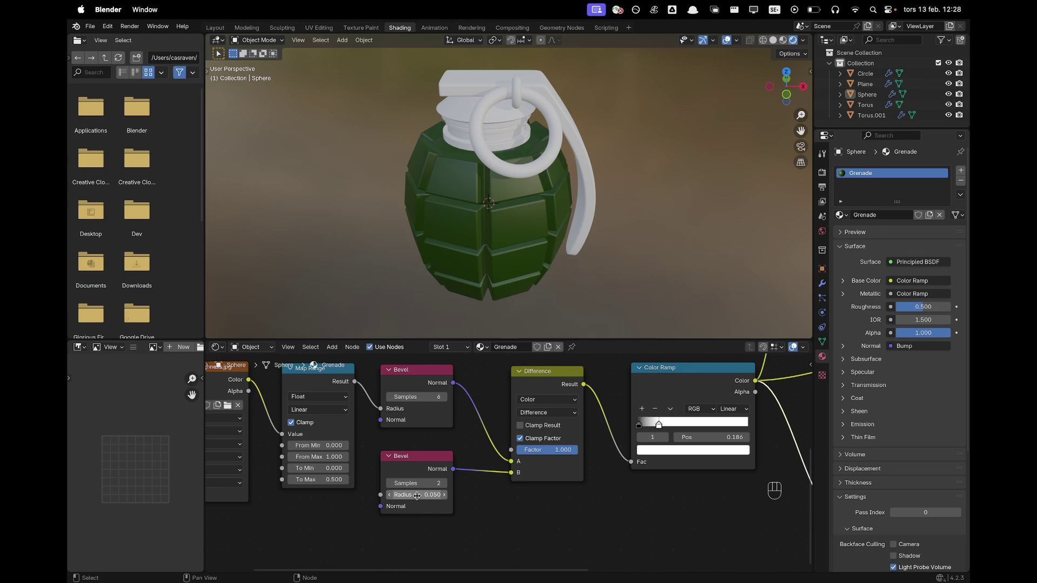
Set the lower Bevel node's Radius to 0.000 and move the edge-wear node group away from the Base Color ramp and Principled BSDF
left_click_drag(416, 496, 417, 495)
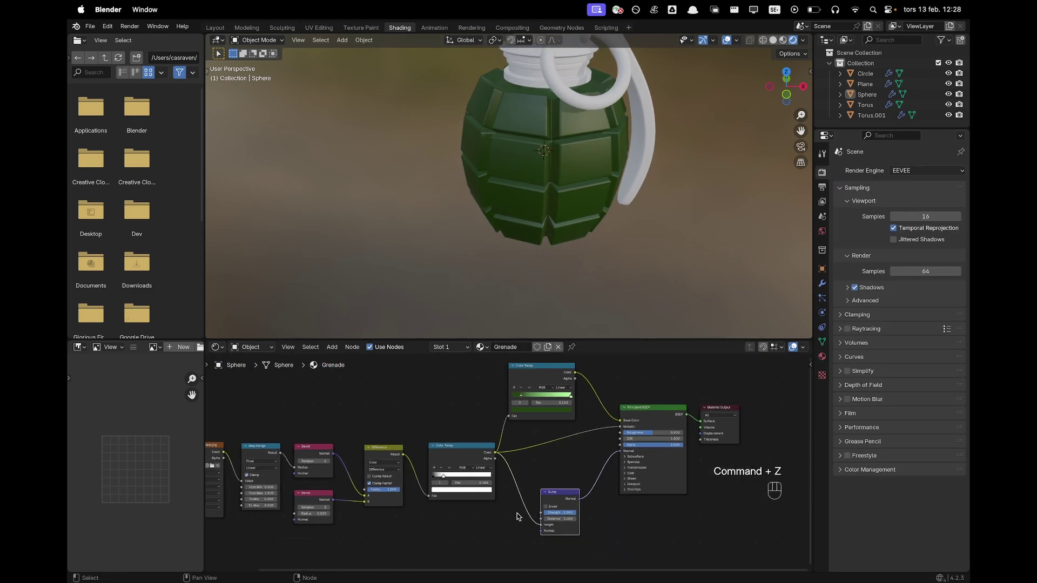
scroll(330, 469, "down", 2)
middle_click_drag(330, 469, 413, 468)
left_click_drag(247, 430, 563, 513)
left_click_drag(538, 444, 529, 413)
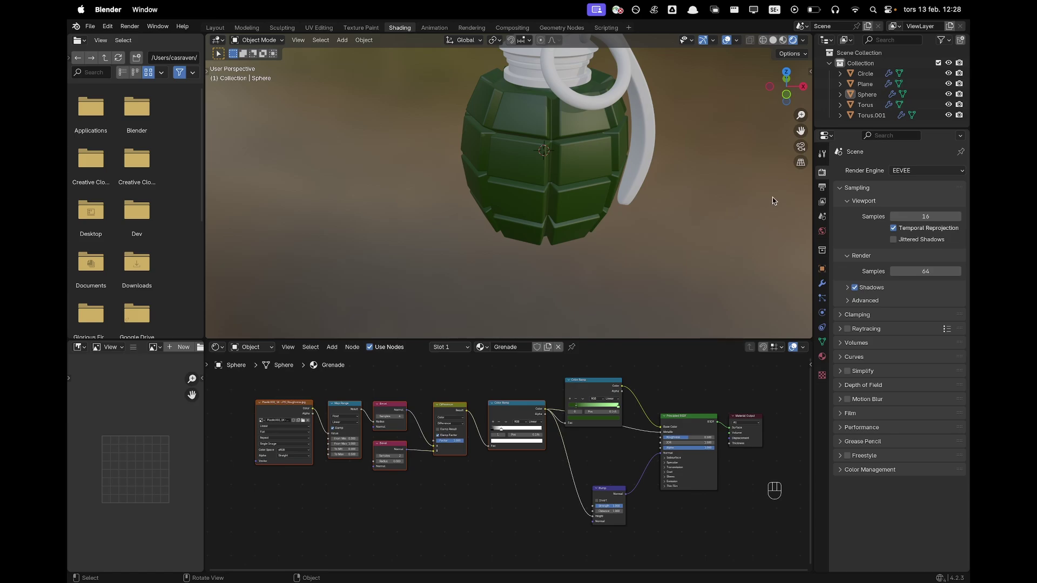
Switch the render engine to Cycles and set the render Max Samples to 48
left_click(917, 171)
left_click(916, 208)
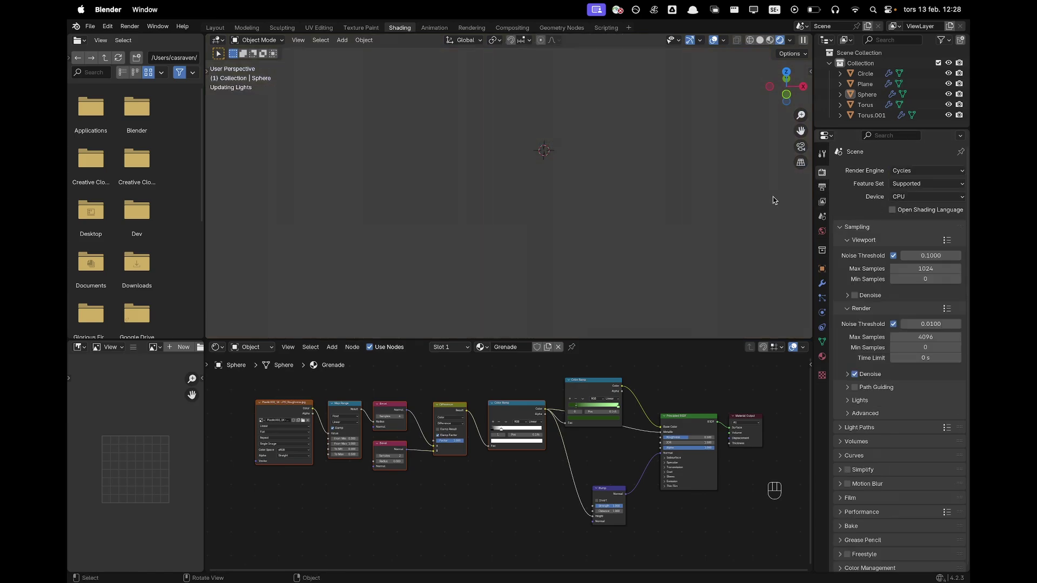
middle_click_drag(598, 172, 572, 202, "shift")
scroll(568, 216, "up", 2)
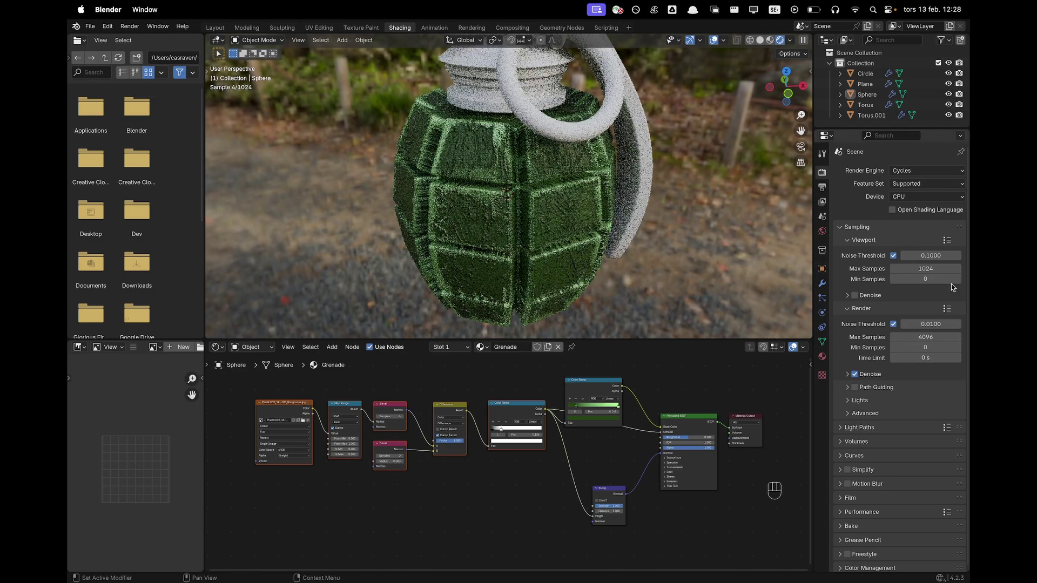
left_click(939, 338)
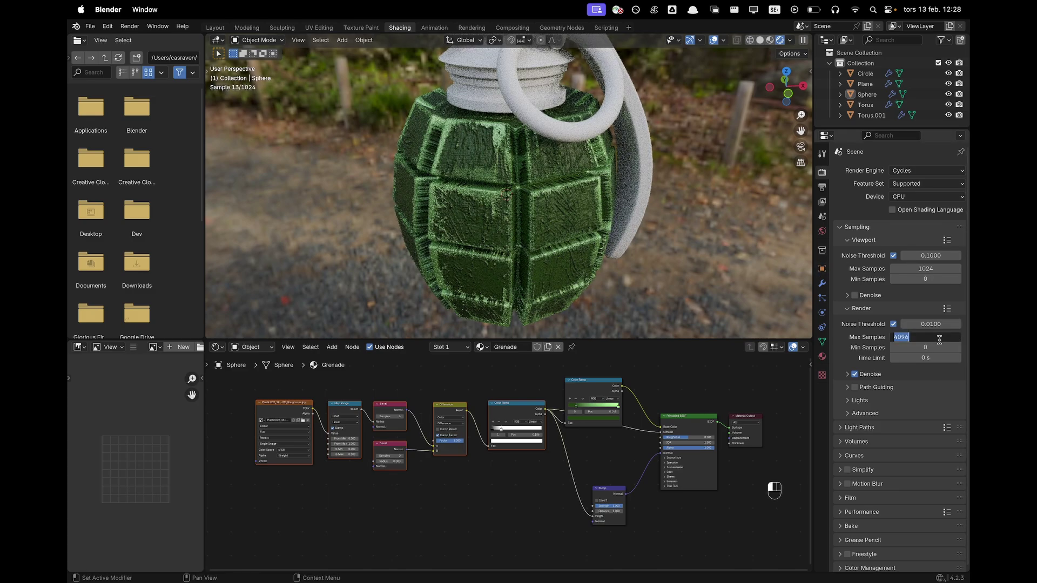
type("48")
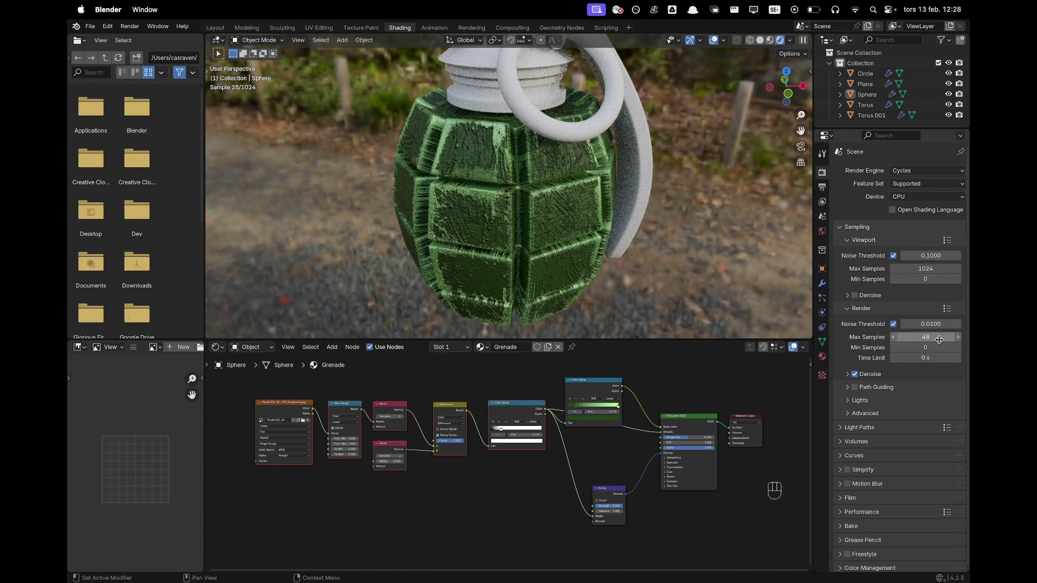
key("Return")
Set the Bump node's Strength to 0.05
scroll(576, 244, "up", 2)
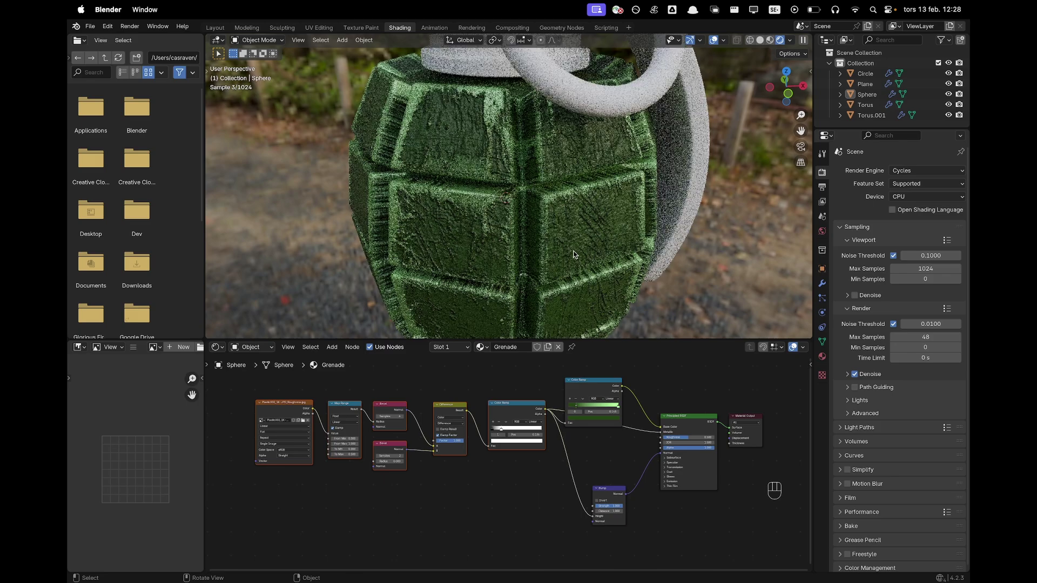
scroll(632, 537, "up", 5)
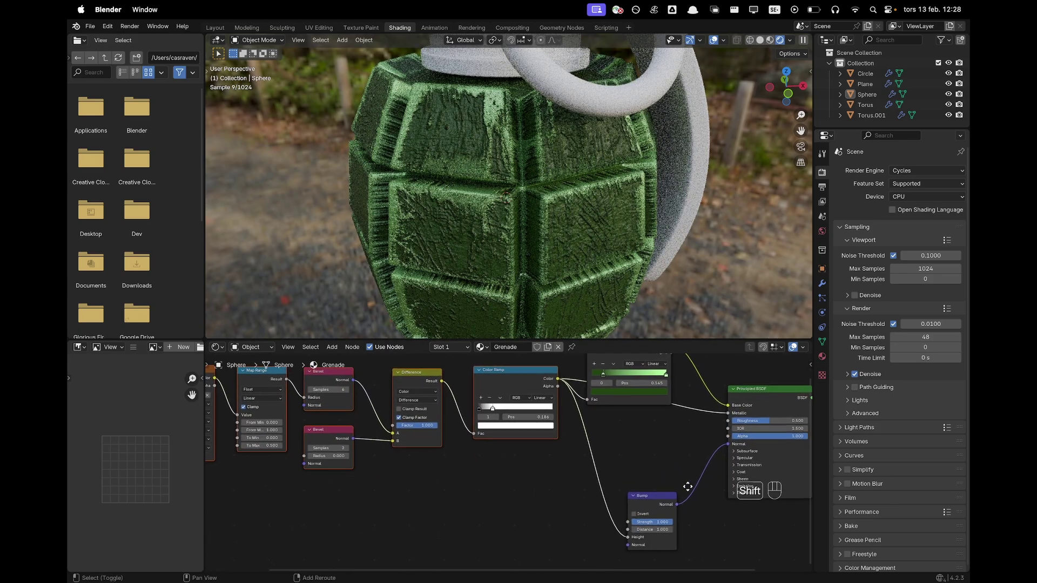
left_click(626, 513)
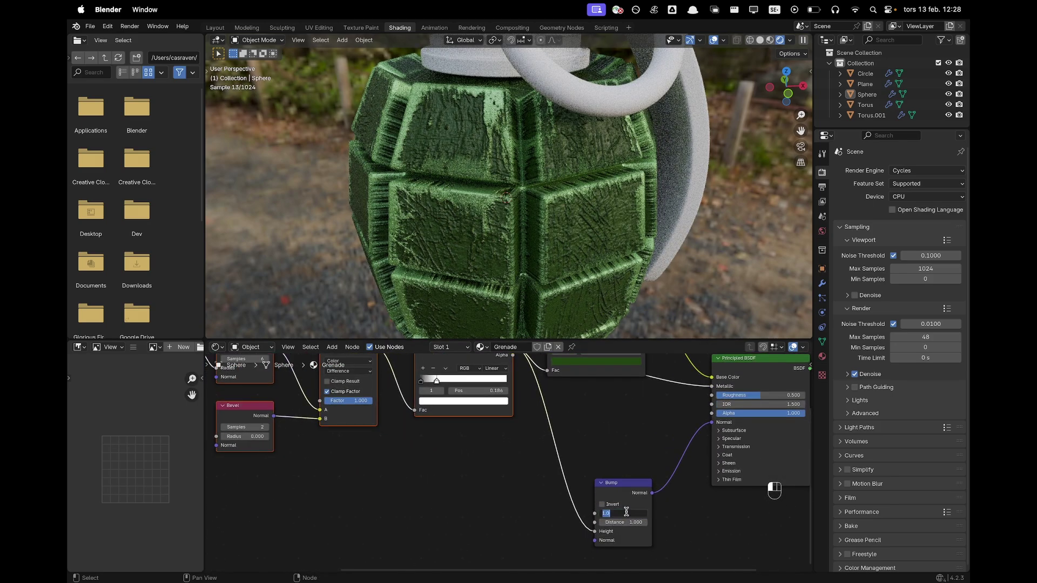
type(".05")
key("Return")
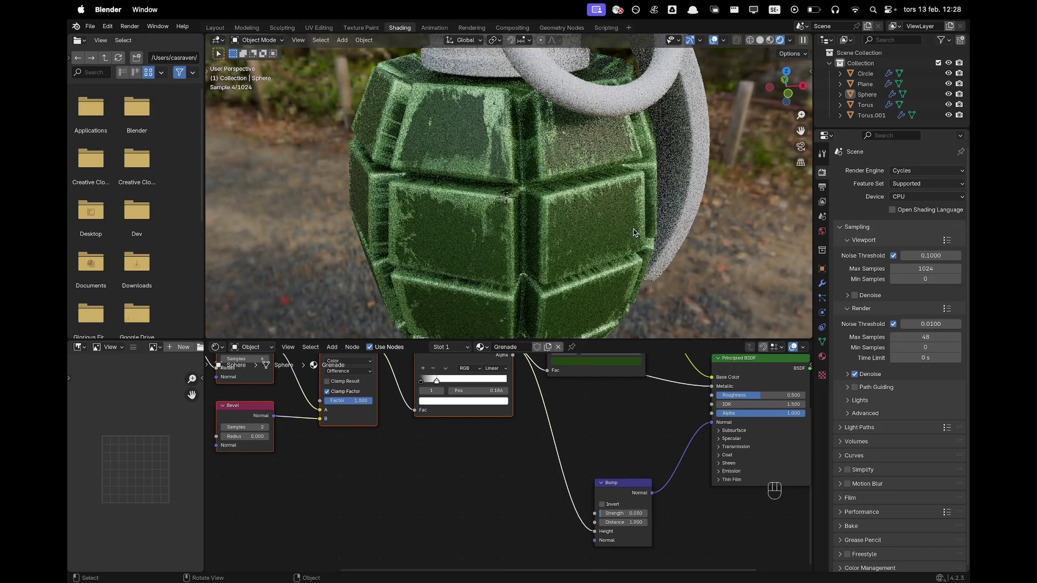
Select the grenade's lever (Plane) and create a new material for it named Metall
scroll(544, 225, "down", 2)
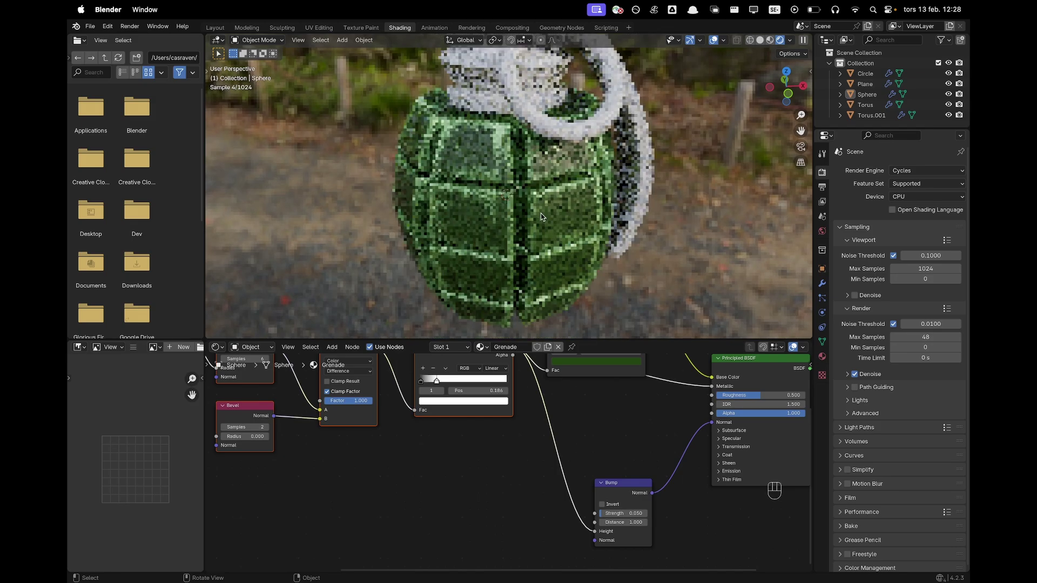
middle_click_drag(545, 224, 601, 210)
scroll(602, 210, "down", 2)
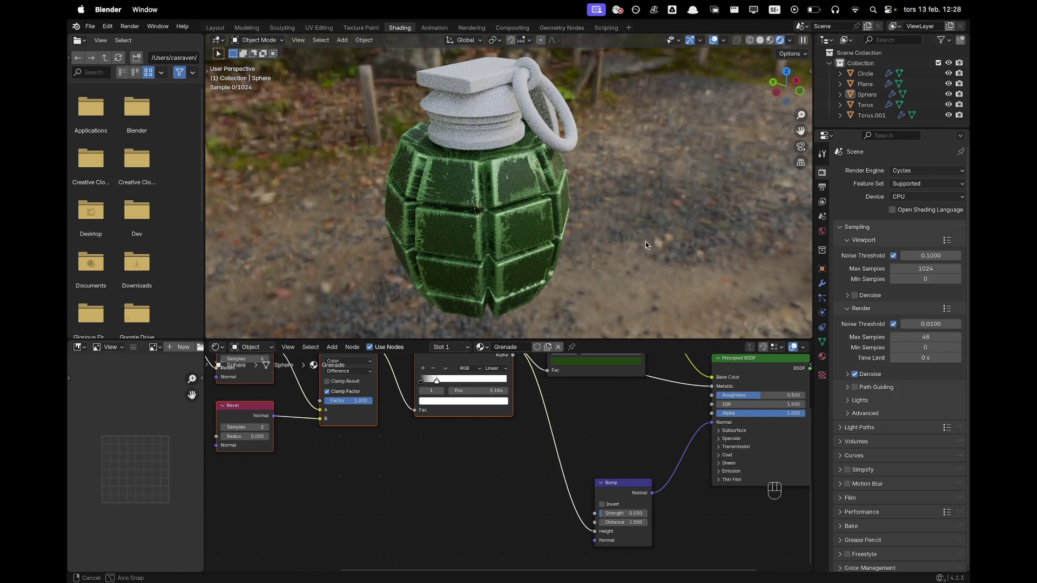
middle_click_drag(646, 241, 623, 249)
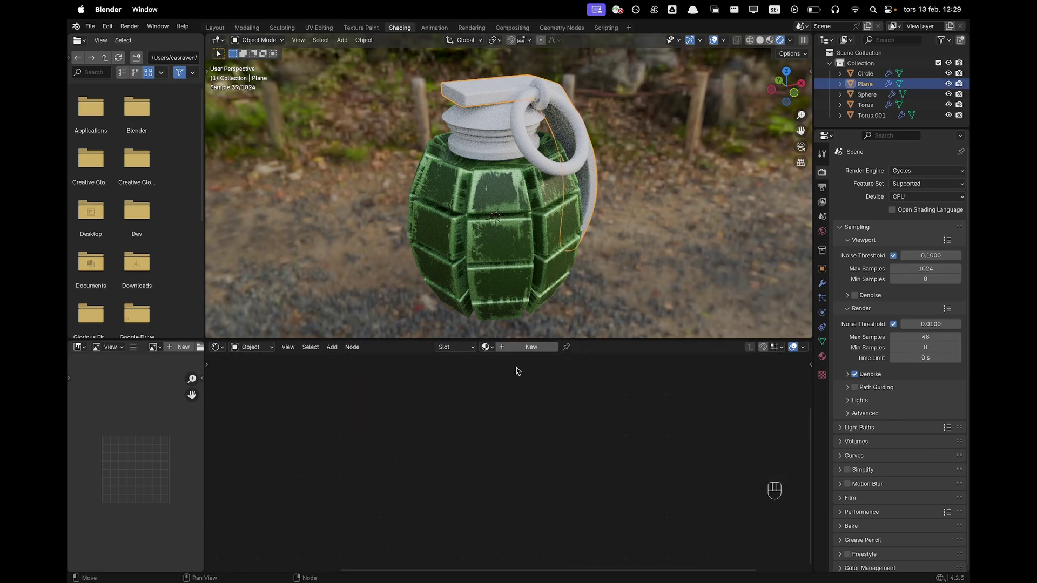
left_click(531, 347)
left_click(503, 347)
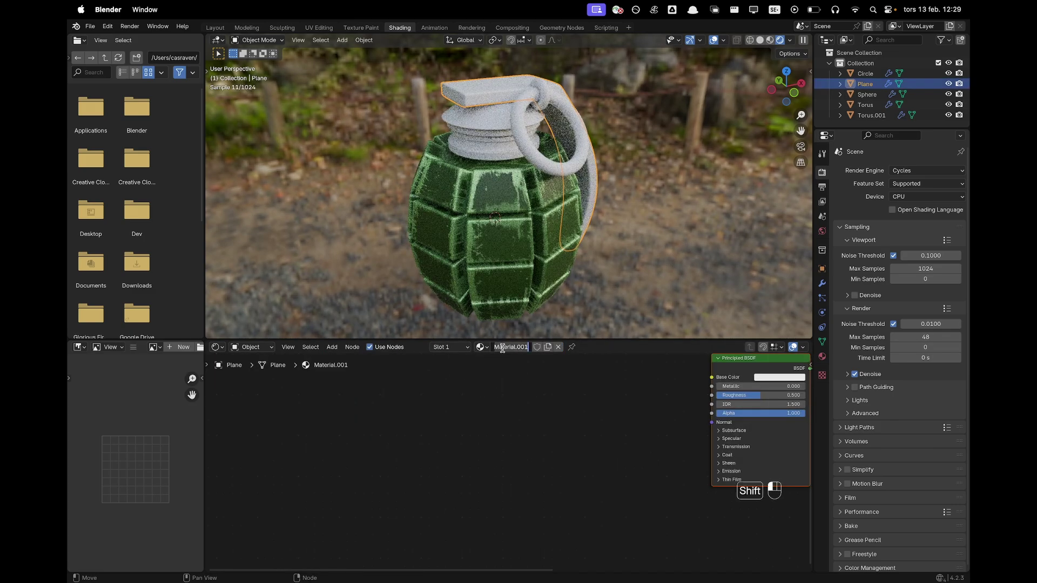
type("Ma")
key("Return")
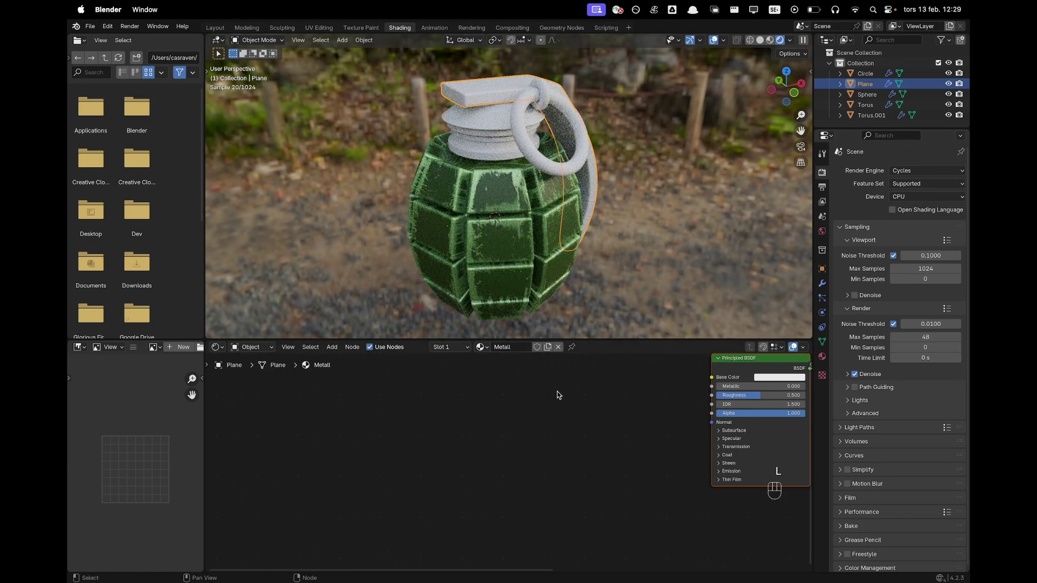
Add a Noise Texture node well ahead of the Principled BSDF in the Metall material
middle_click_drag(576, 443, 572, 476)
left_click(571, 477)
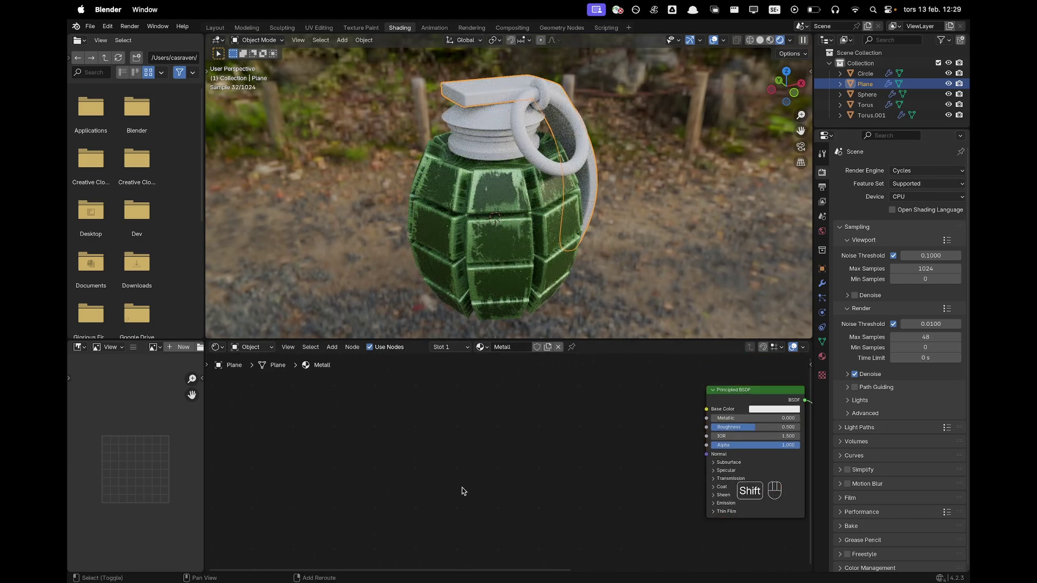
key("shift+a")
type("noise")
key("Return")
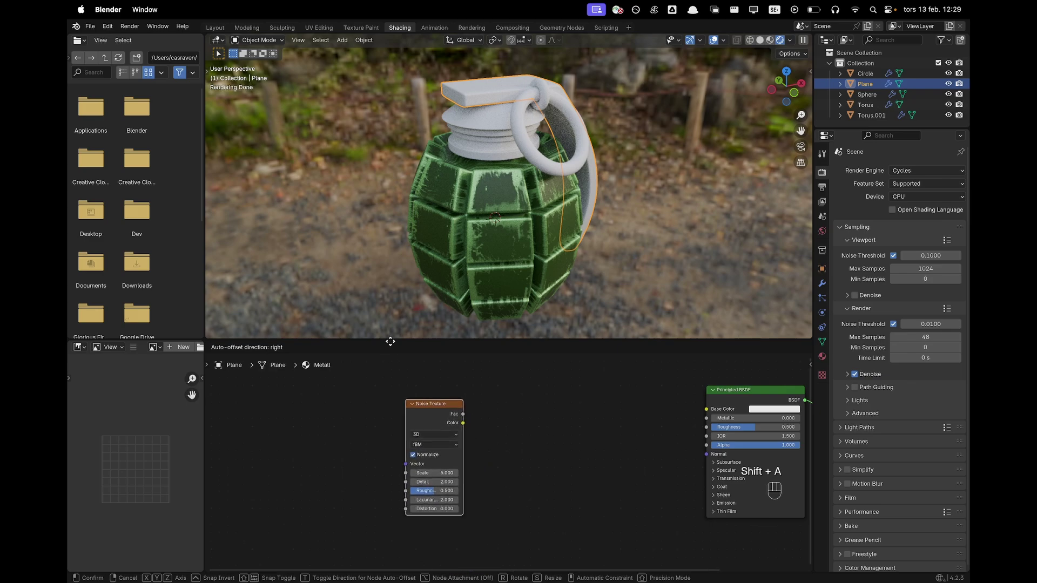
left_click(375, 396)
Add a Color Ramp beside the Noise Texture, fed by the noise's Fac output
scroll(471, 462, "down", 6)
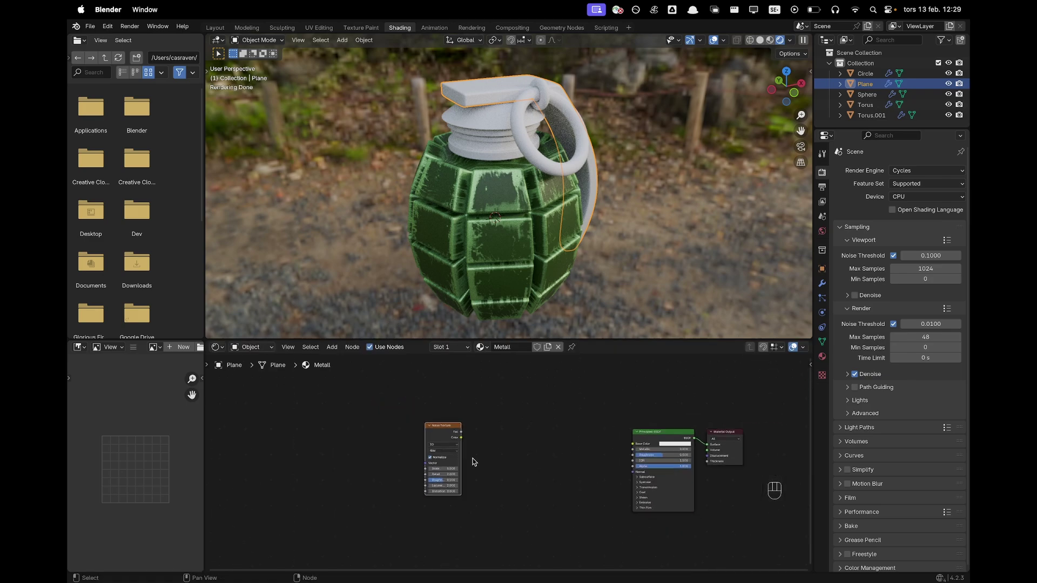
middle_click_drag(505, 463, 502, 439, "shift")
left_click_drag(432, 403, 469, 408)
scroll(410, 408, "up", 1)
type("ramp")
key("Return")
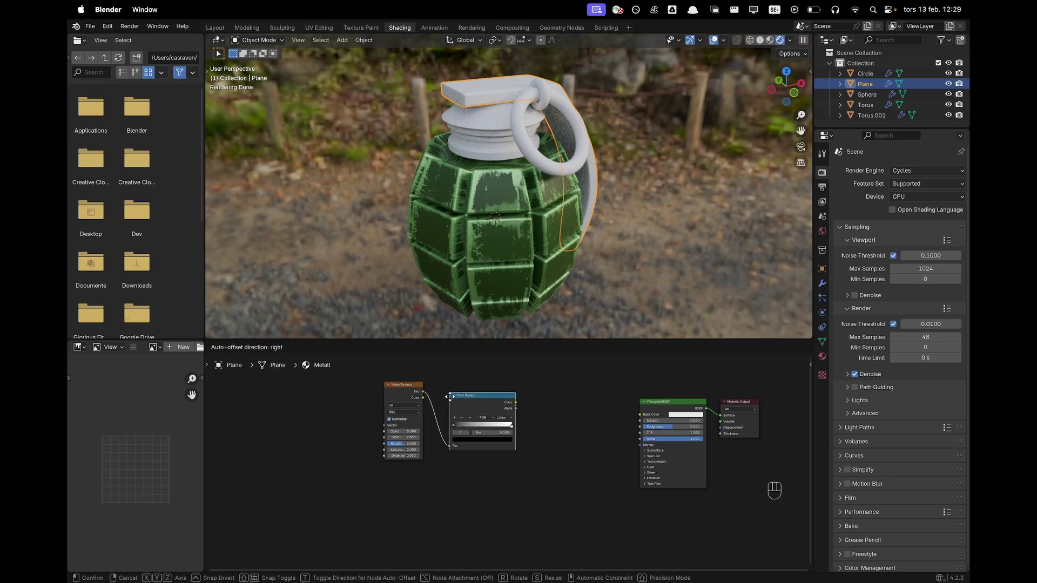
left_click(447, 397)
Duplicate the Noise Texture and Color Ramp pair twice, stacking the copies below the original
left_click_drag(329, 389, 526, 443)
middle_click_drag(550, 445, 545, 406, "ctrl")
key("shift+d")
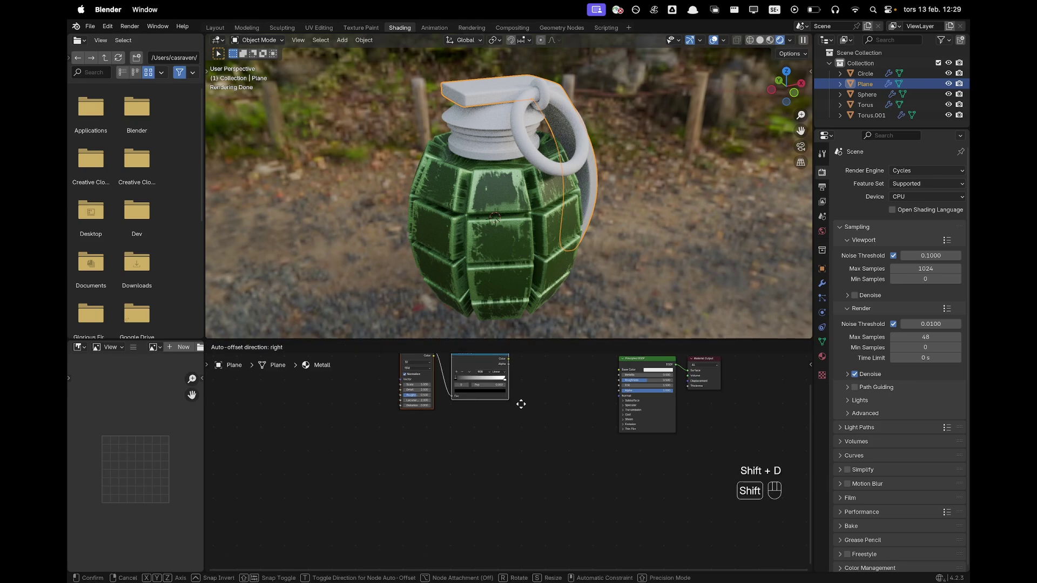
left_click(520, 476)
key("shift+d")
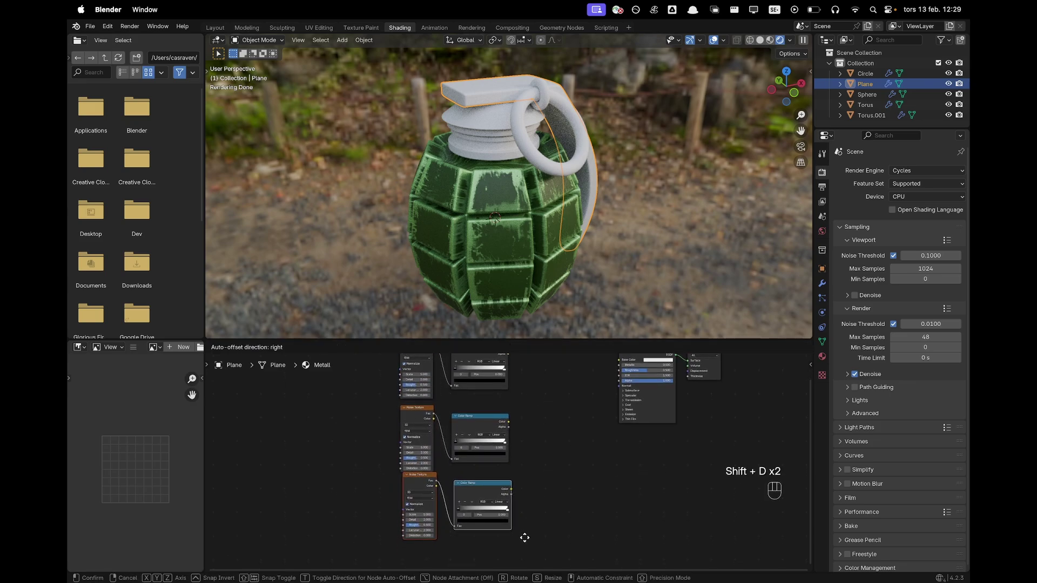
left_click(524, 540)
Add linked Texture Coordinate and Mapping nodes to the middle Noise Texture and move them farther away from it
left_click(412, 412)
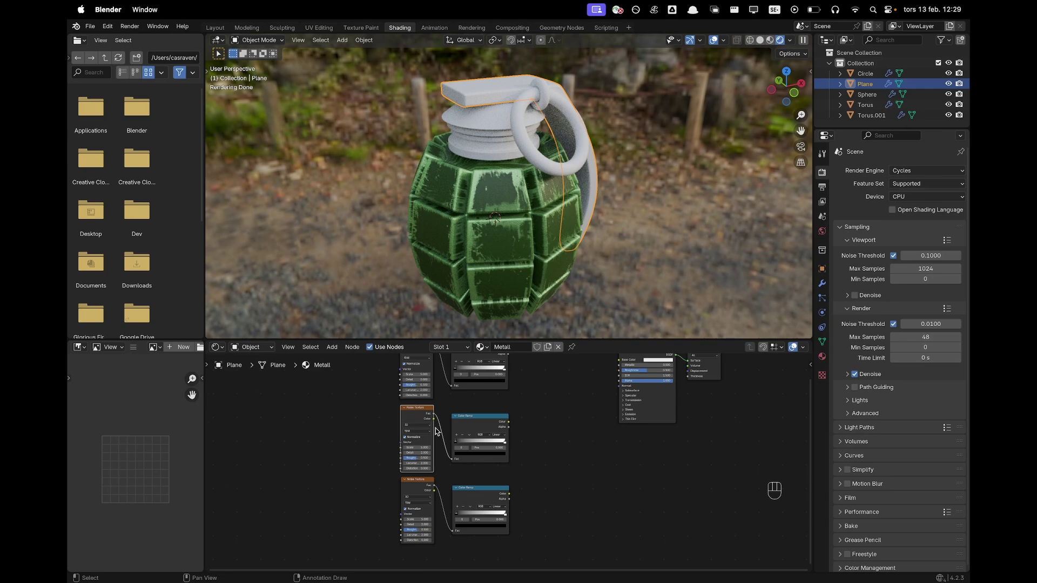
key("ctrl+t")
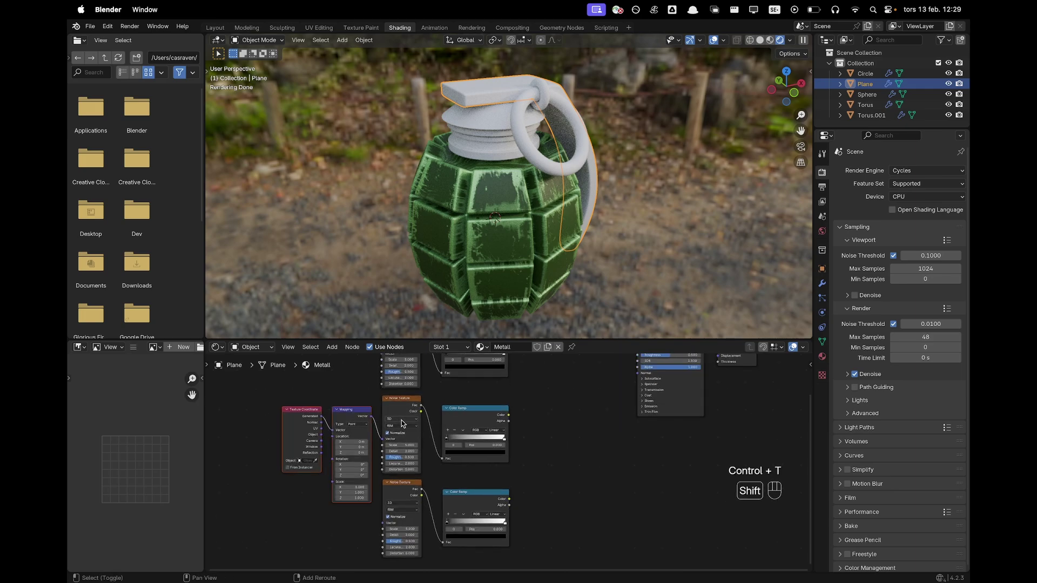
scroll(399, 427, "left", 2, "shift")
left_click_drag(278, 419, 357, 452)
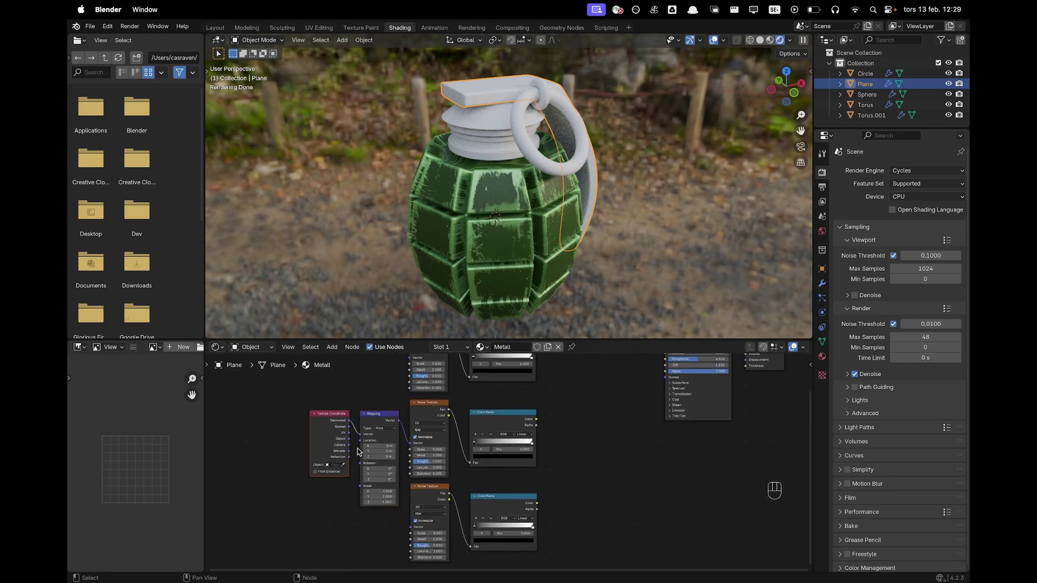
left_click(374, 415, "shift")
left_click_drag(374, 415, 334, 415)
left_click(361, 407)
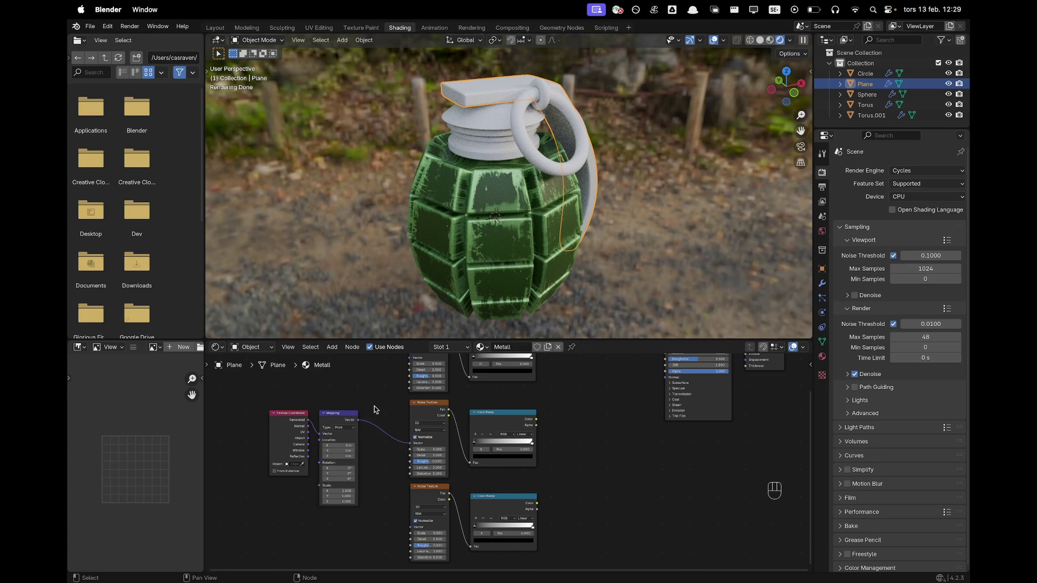
Connect the Mapping node's Vector output to the upper and lower Noise Texture nodes as well
middle_click_drag(390, 416, 399, 428, "shift")
scroll(399, 428, "down", 2)
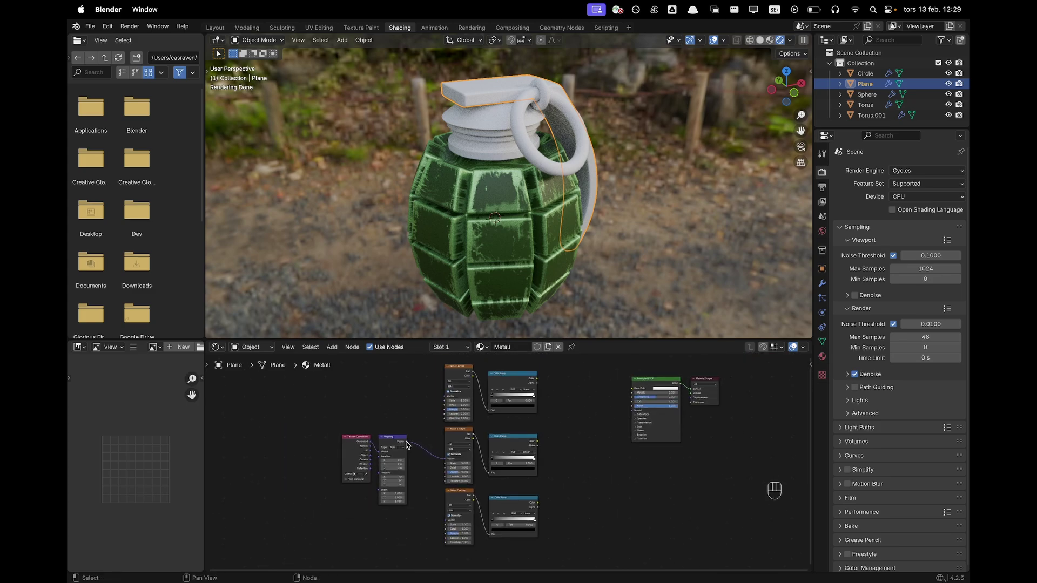
left_click_drag(407, 443, 445, 400)
left_click_drag(408, 443, 445, 520)
scroll(495, 511, "up", 5)
scroll(495, 508, "up", 2)
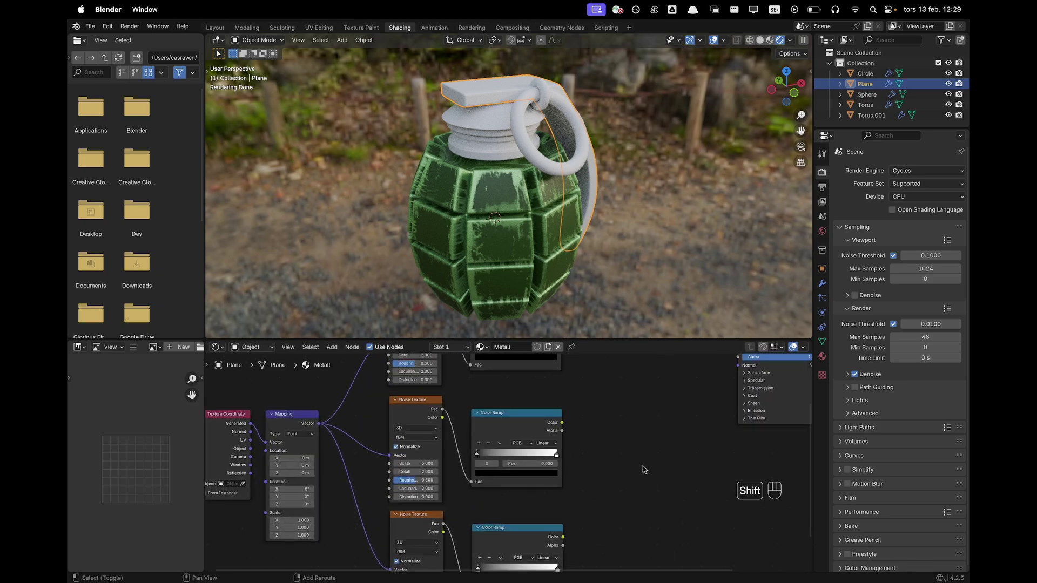
Add a Mix Color node between the Color Ramps and the Principled BSDF
middle_click_drag(640, 472, 509, 432, "shift")
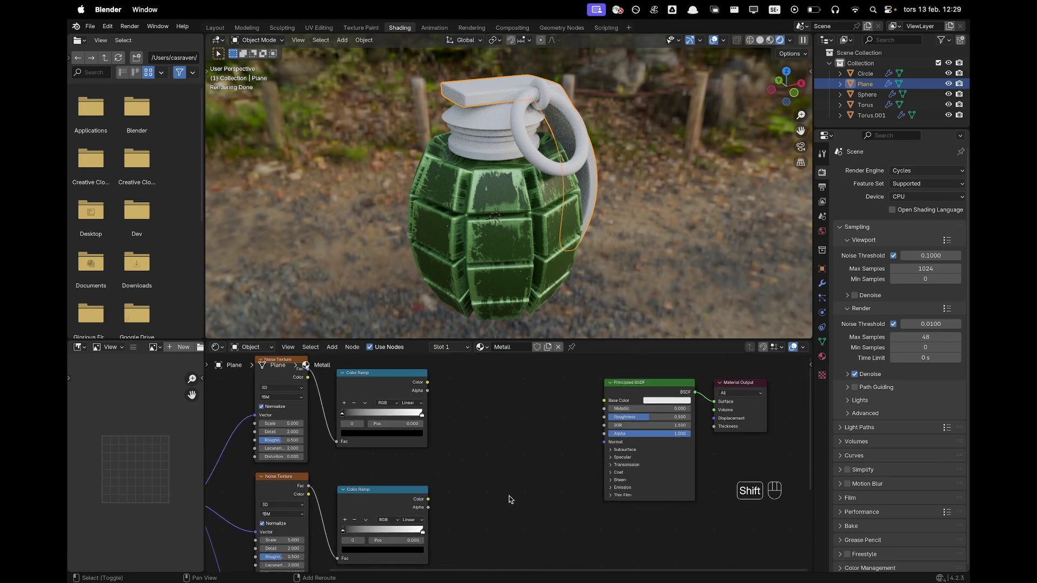
key("shift+a")
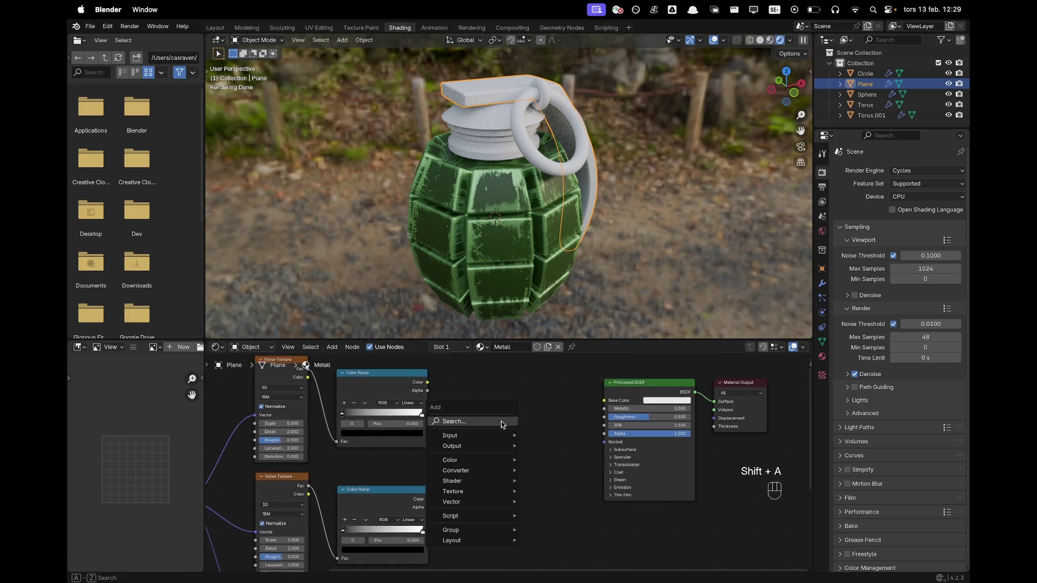
type("mix c")
key("Return")
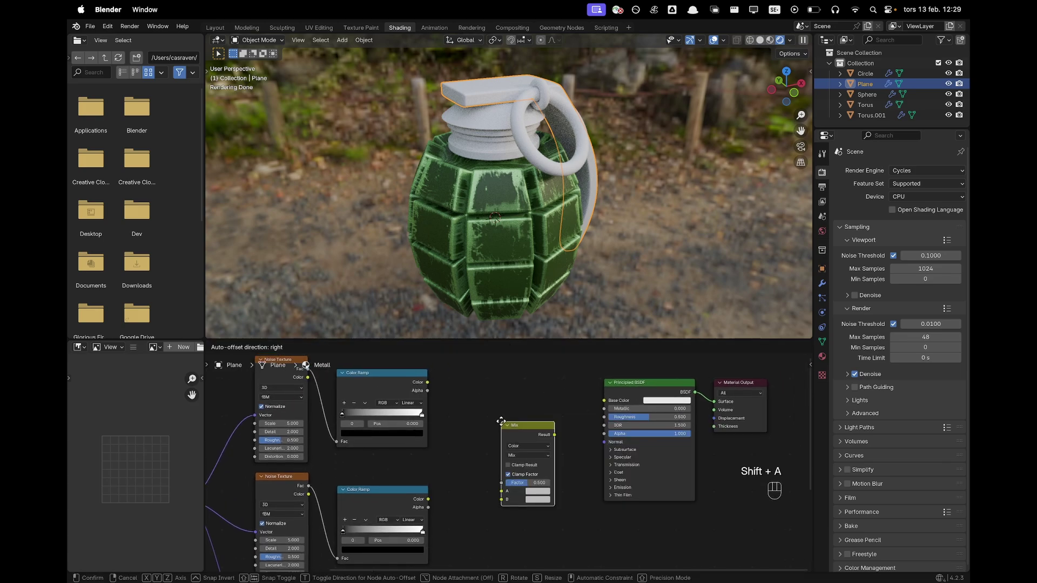
left_click(479, 388)
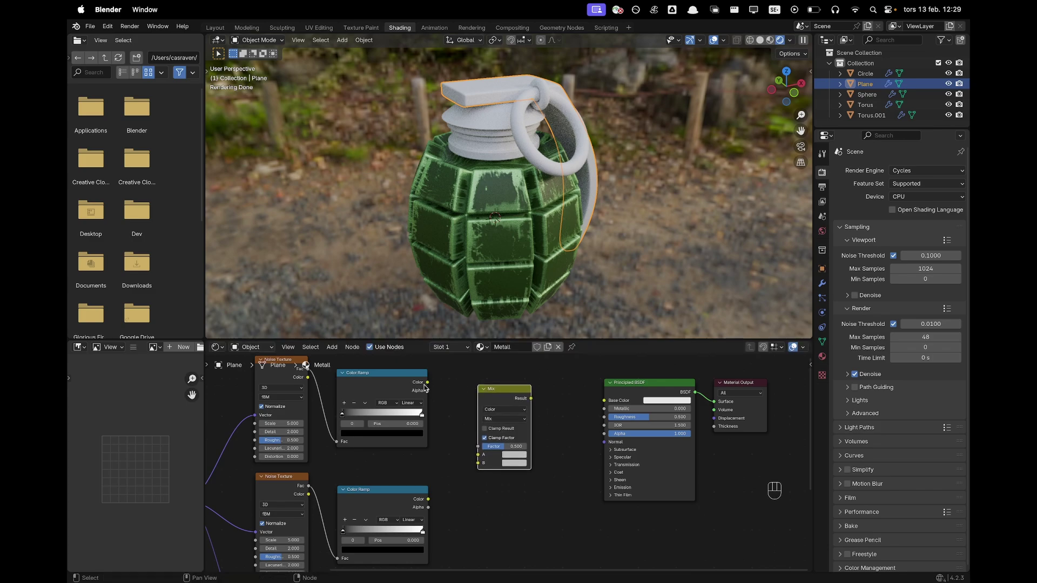
Connect the upper, middle and lower Color Ramps to the Mix node's Factor, A and B, and its Result to the shader's Base Color
left_click_drag(424, 385, 434, 388)
left_click_drag(480, 451, 479, 448)
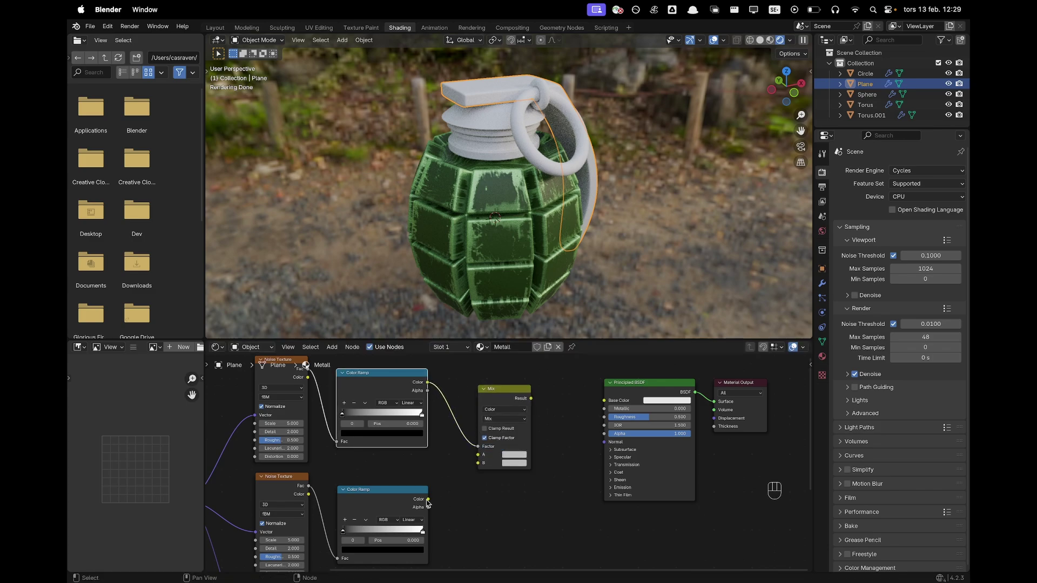
left_click_drag(428, 500, 475, 461)
scroll(475, 479, "down", 3)
middle_click_drag(474, 498, 481, 419, "shift")
left_click_drag(457, 511, 494, 391)
middle_click_drag(545, 422, 490, 524, "shift")
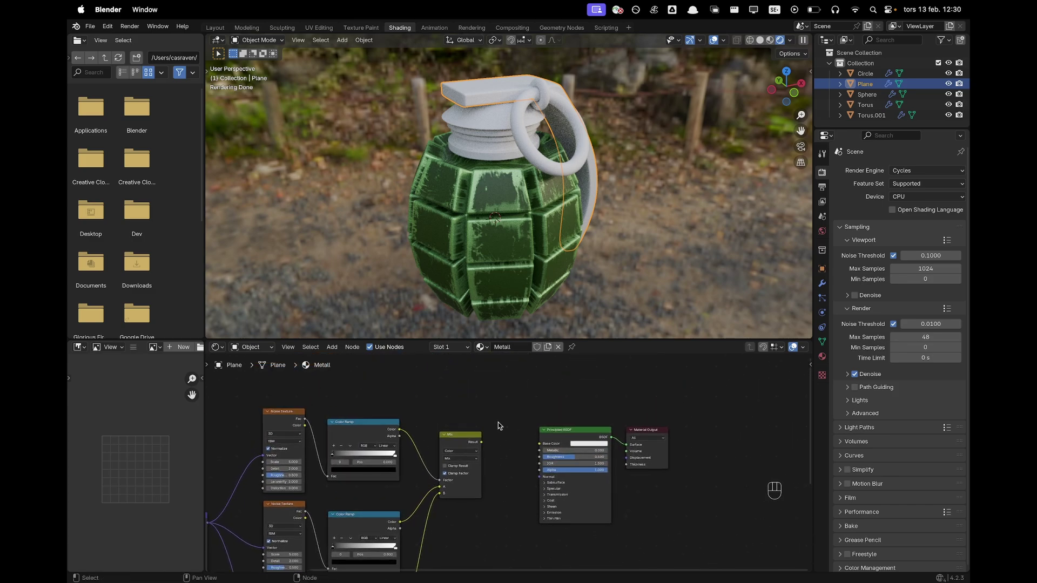
left_click_drag(482, 442, 539, 444)
Add another Noise Texture node below the Mix node, beside the lower Color Ramps
middle_click_drag(515, 536, 485, 471, "shift")
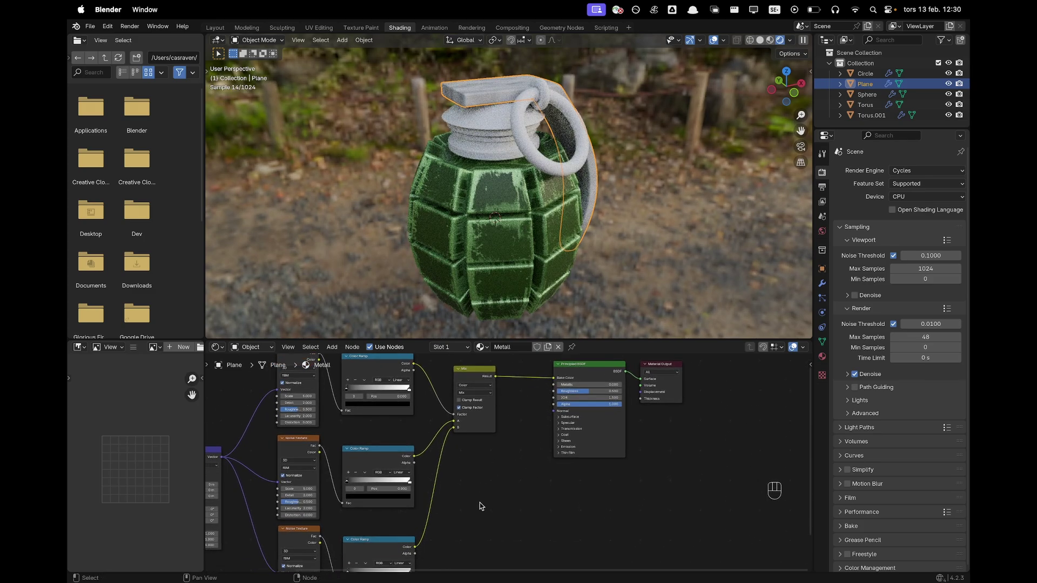
key("shift+a")
left_click(499, 497)
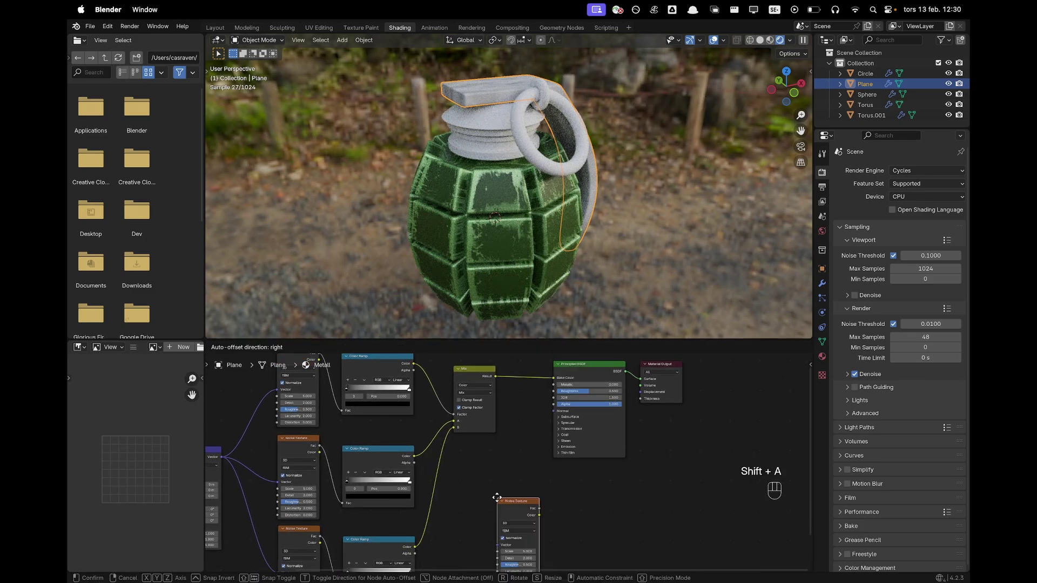
left_click(463, 491)
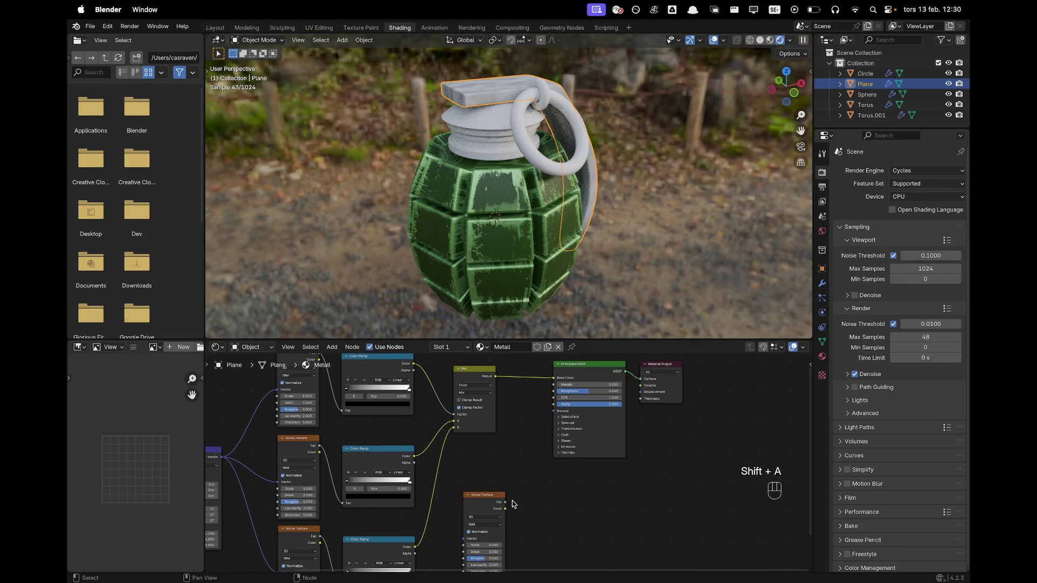
Add a Bump node linking the new noise's Fac through Height to the shader's Normal, and feed that noise the Mapping Vector
key("shift+a")
type("bum")
key("Return")
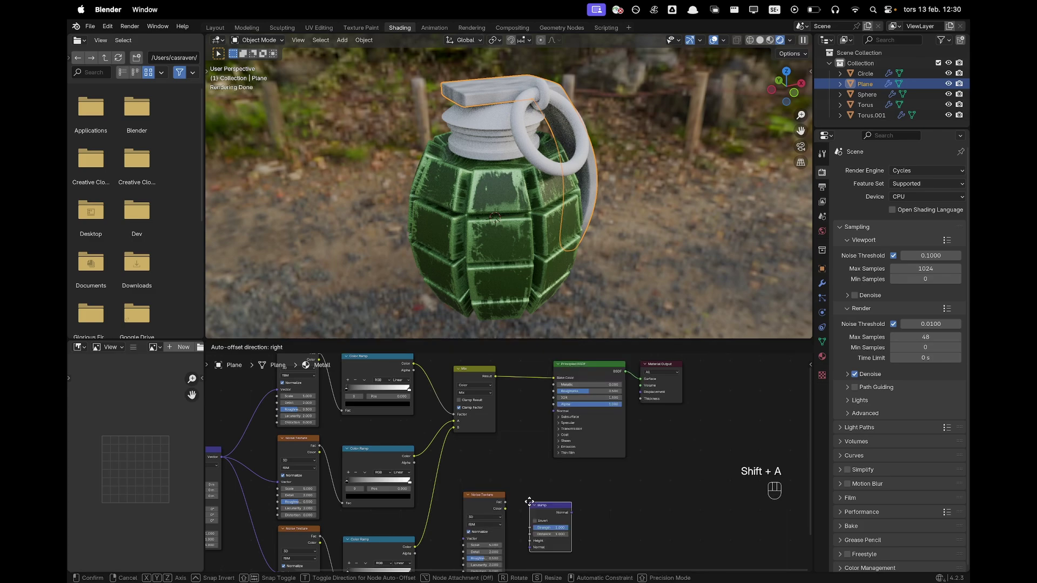
left_click(518, 497)
left_click_drag(506, 503, 519, 536)
left_click_drag(561, 508, 554, 411)
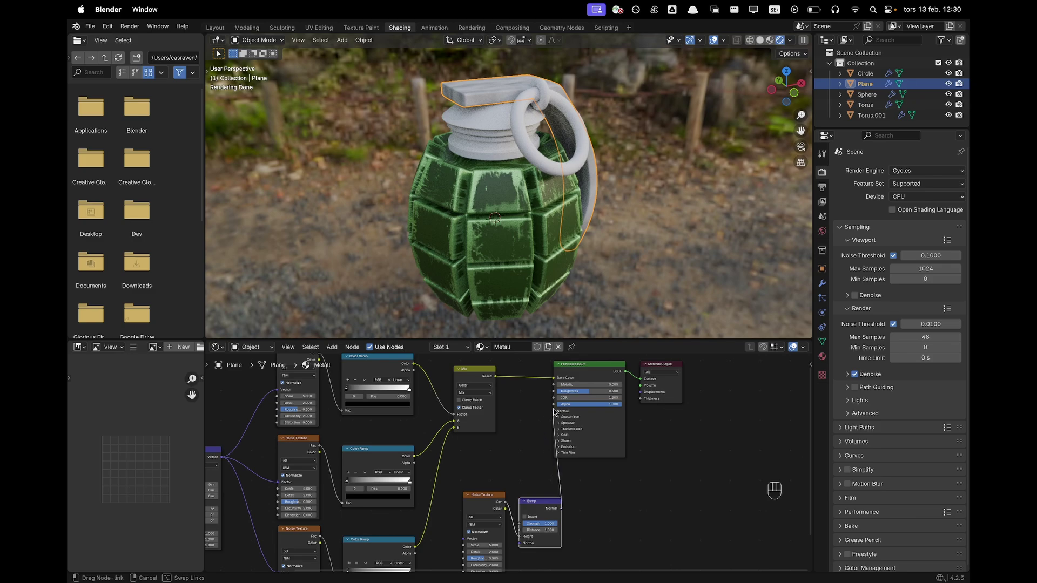
left_click_drag(222, 457, 464, 539)
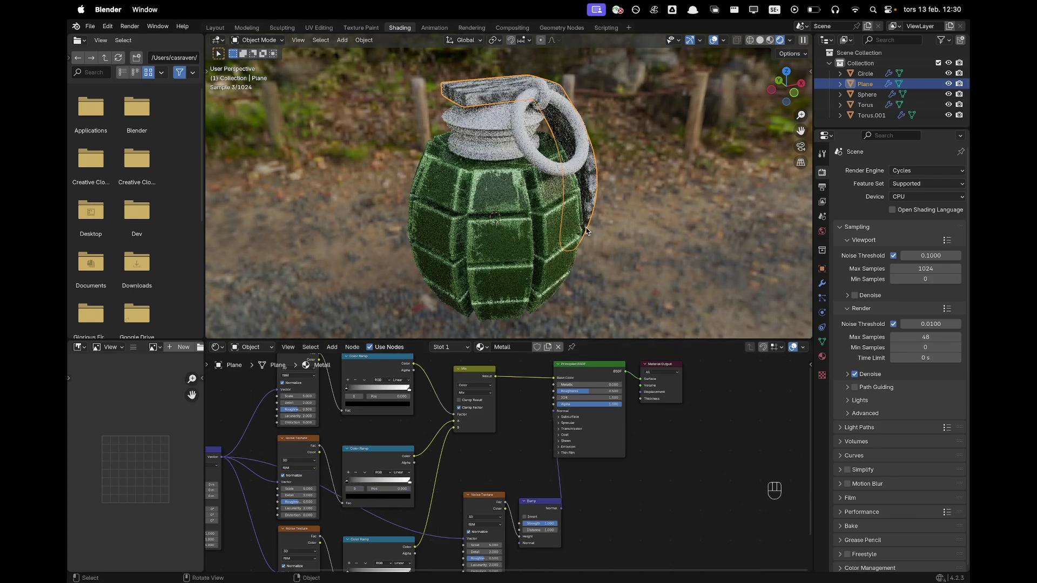
Set the Bump node's Strength to 0.1 while viewing the lever up close
middle_click_drag(599, 183, 563, 251, "shift")
middle_click_drag(573, 249, 484, 251)
middle_click_drag(484, 251, 481, 203, "shift")
scroll(518, 195, "up", 2)
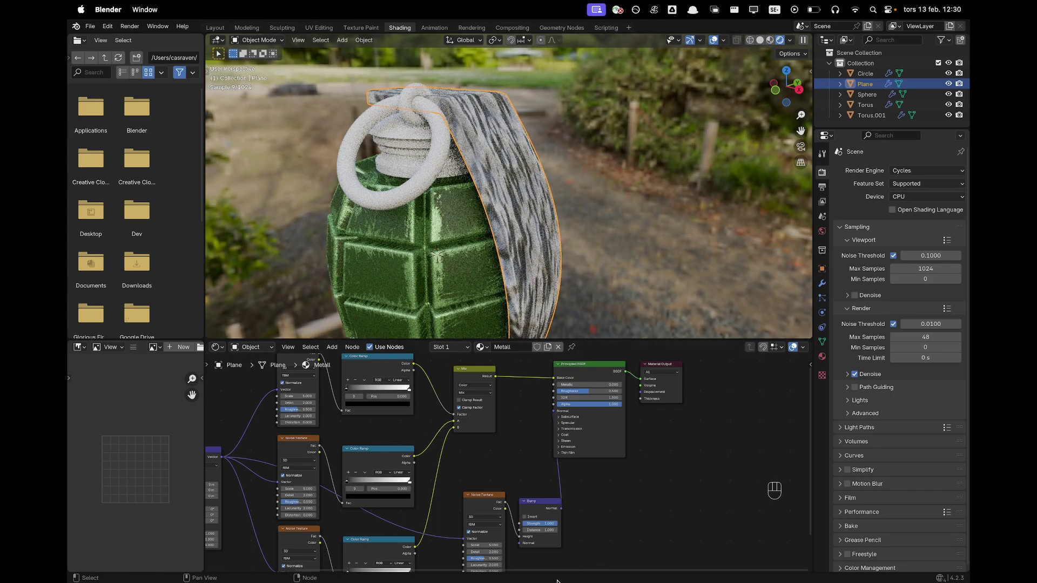
middle_click_drag(627, 511, 638, 475, "shift")
scroll(603, 489, "up", 3)
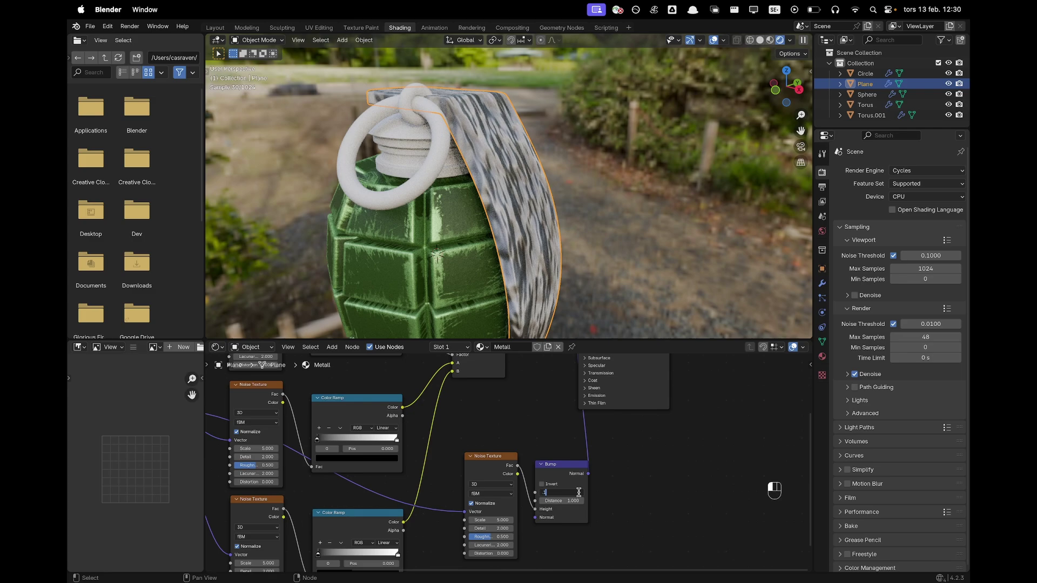
key("Return")
scroll(544, 491, "up", 1)
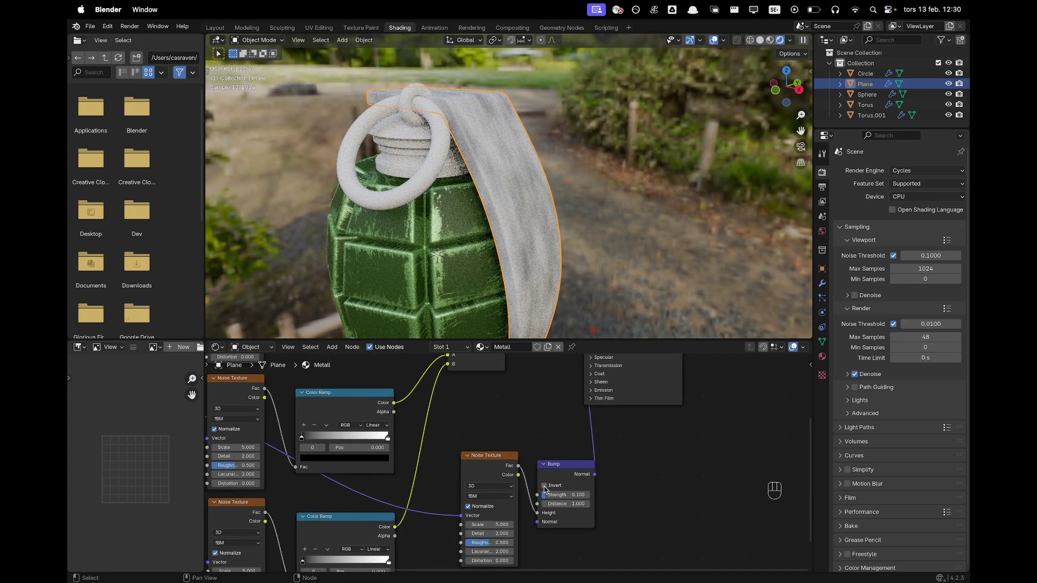
Set the bump's Noise Texture to Scale 4.5 and Detail 8
left_click(477, 522)
key("Return")
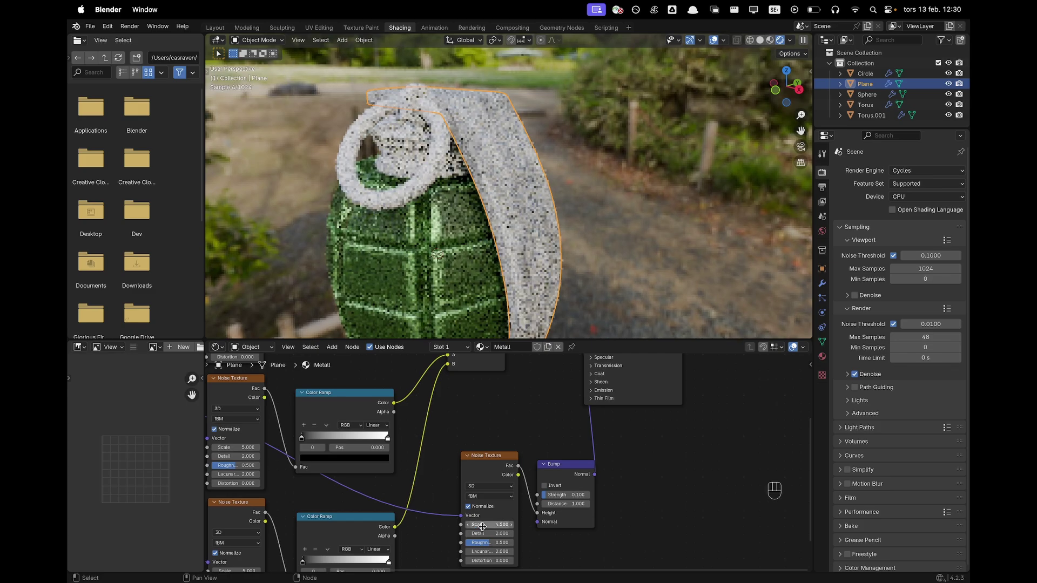
left_click(492, 533)
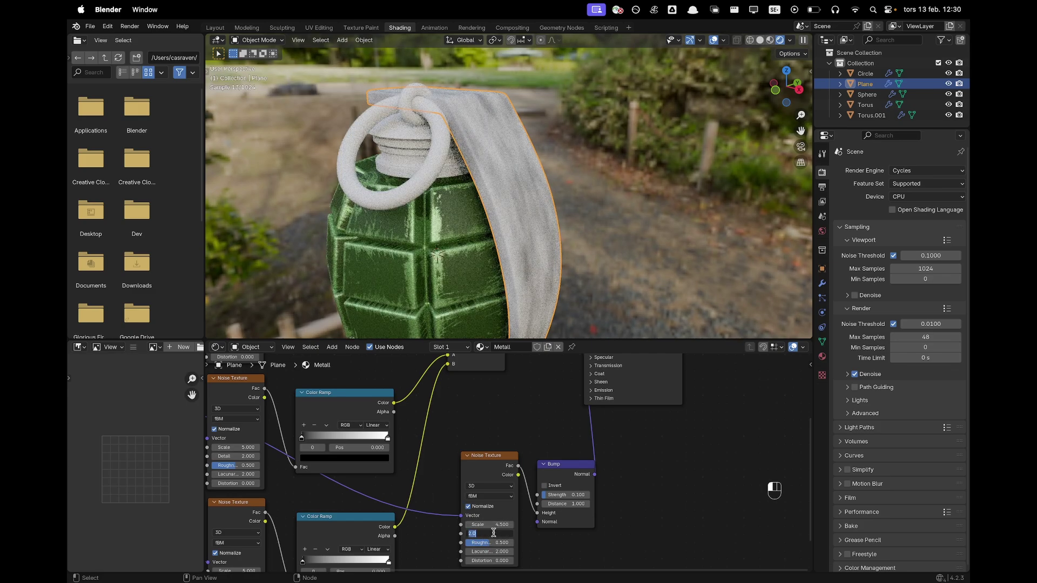
type("8")
key("Return")
Set the upper Noise Texture, which drives the Mix Factor, to Scale 15, Detail 8 and Lacunarity 10
middle_click_drag(440, 458, 597, 539)
middle_click_drag(514, 454, 521, 518)
scroll(449, 445, "up", 3)
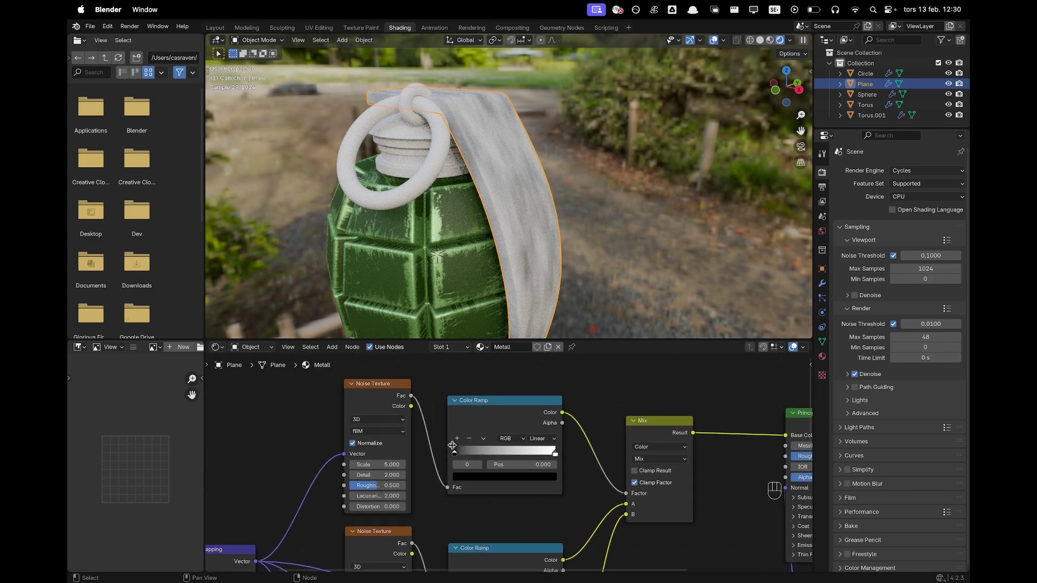
middle_click_drag(436, 439, 446, 456)
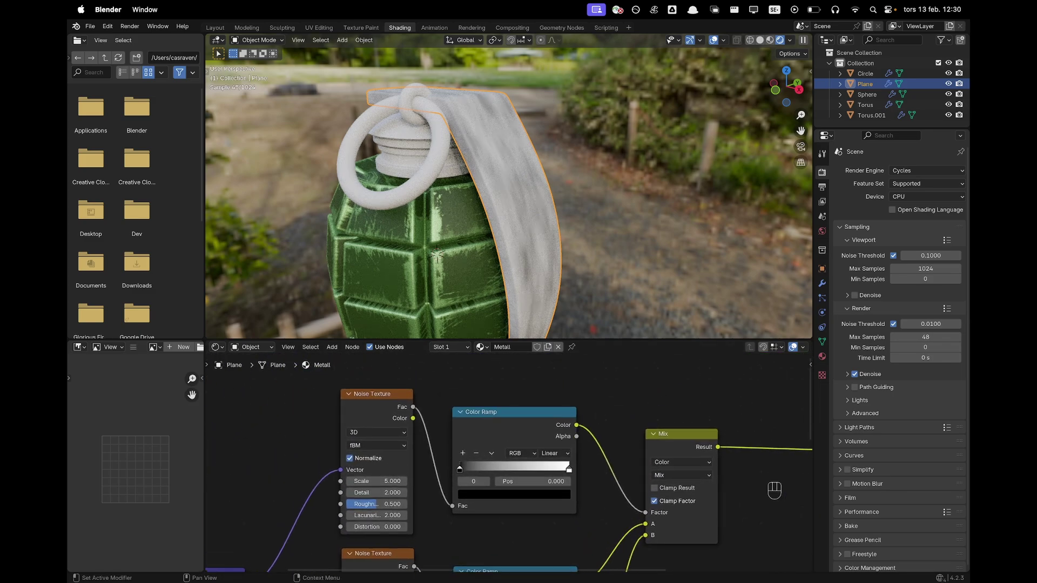
left_click(372, 480)
type("15")
key("Return")
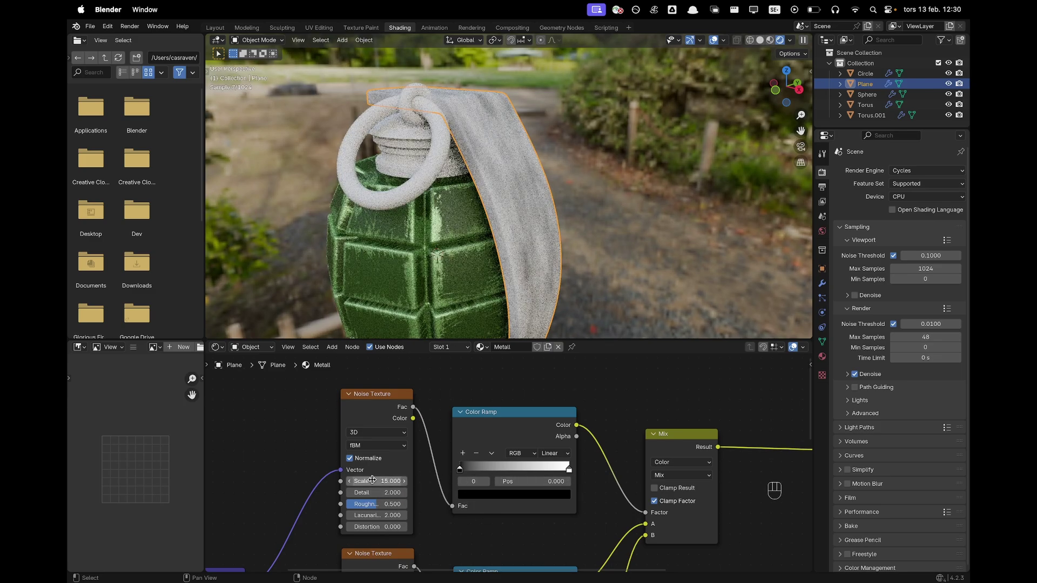
left_click(375, 492)
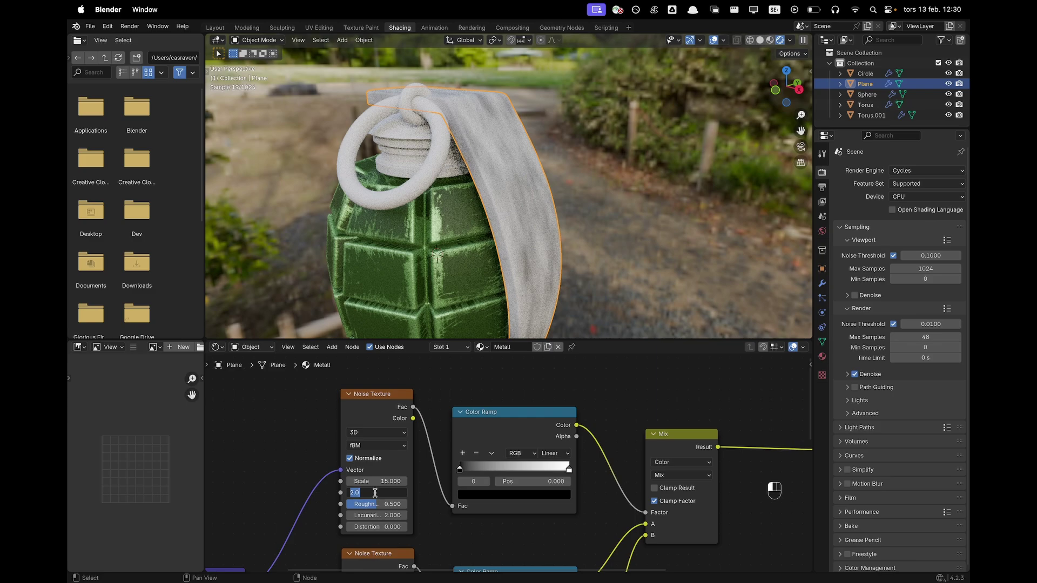
type("8")
key("Return")
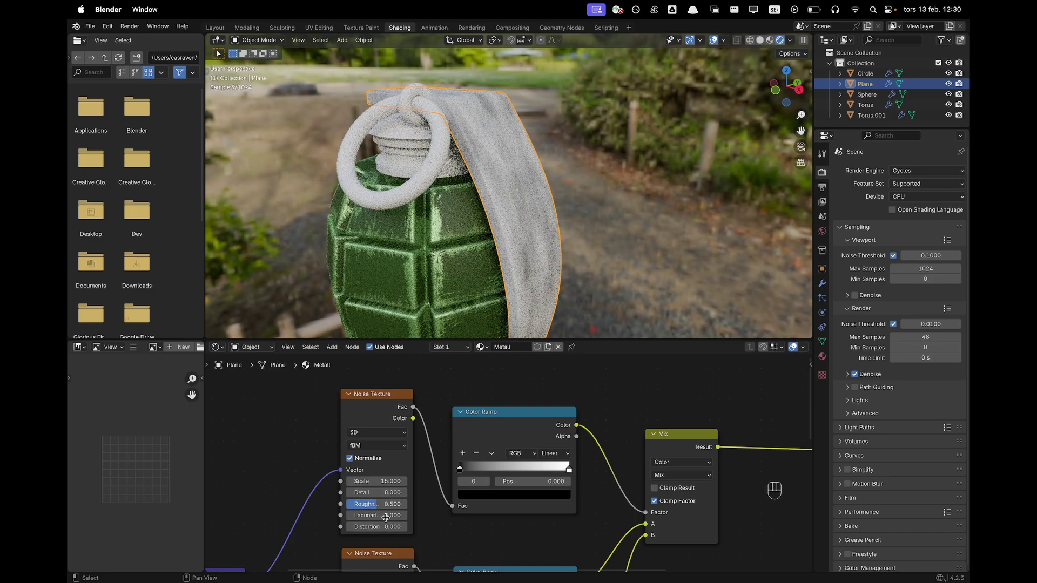
left_click(385, 515)
type("10")
key("Return")
Switch the middle Noise Texture to Multifractal with Scale 3 and Lacunarity 1.5
middle_click_drag(570, 516, 590, 436, "shift")
middle_click_drag(614, 487, 614, 524, "shift")
middle_click_drag(555, 475, 548, 419, "shift")
middle_click_drag(541, 511, 486, 429, "shift")
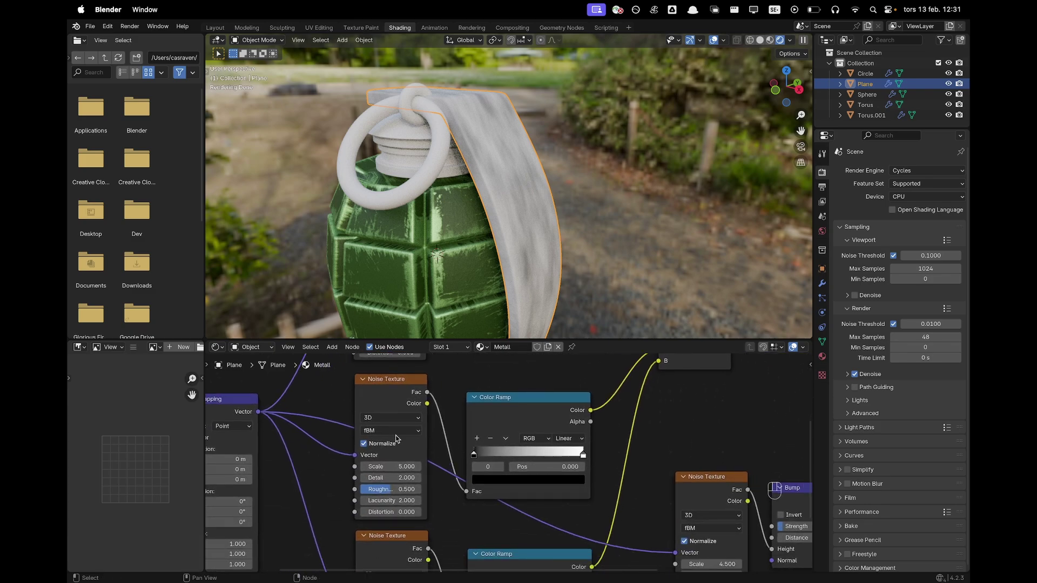
left_click(394, 433)
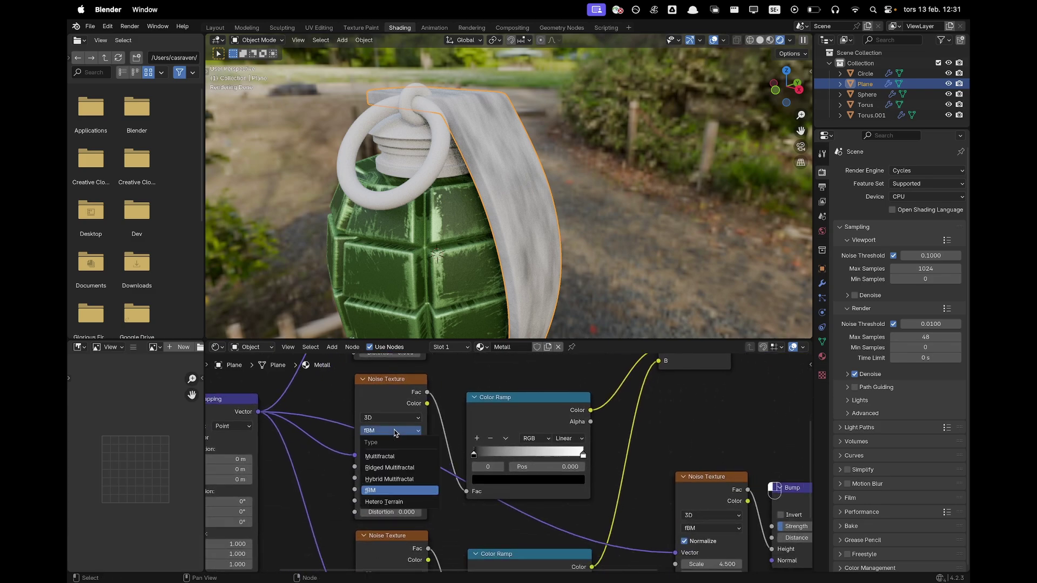
left_click(396, 457)
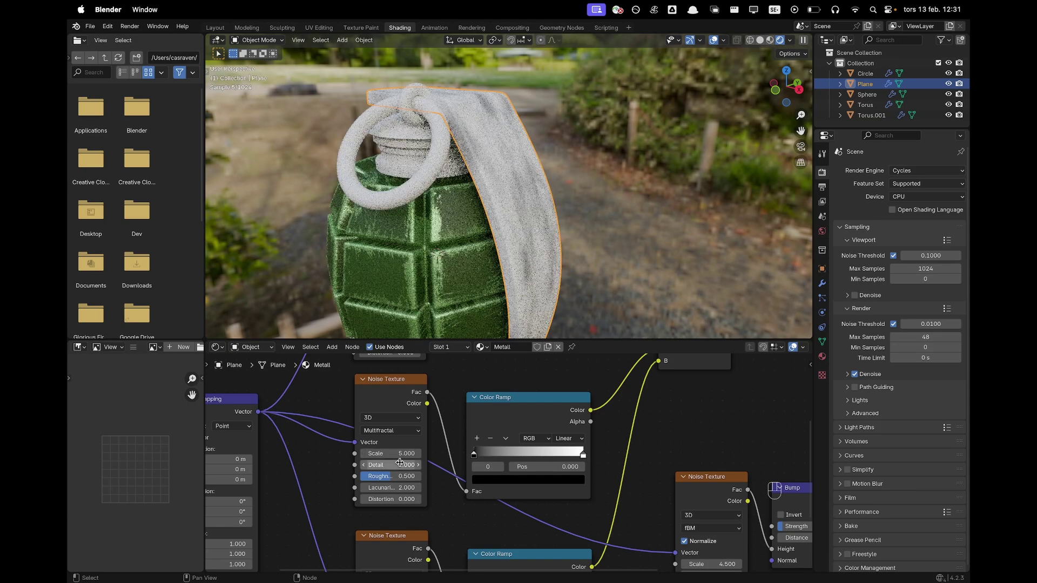
left_click(399, 453)
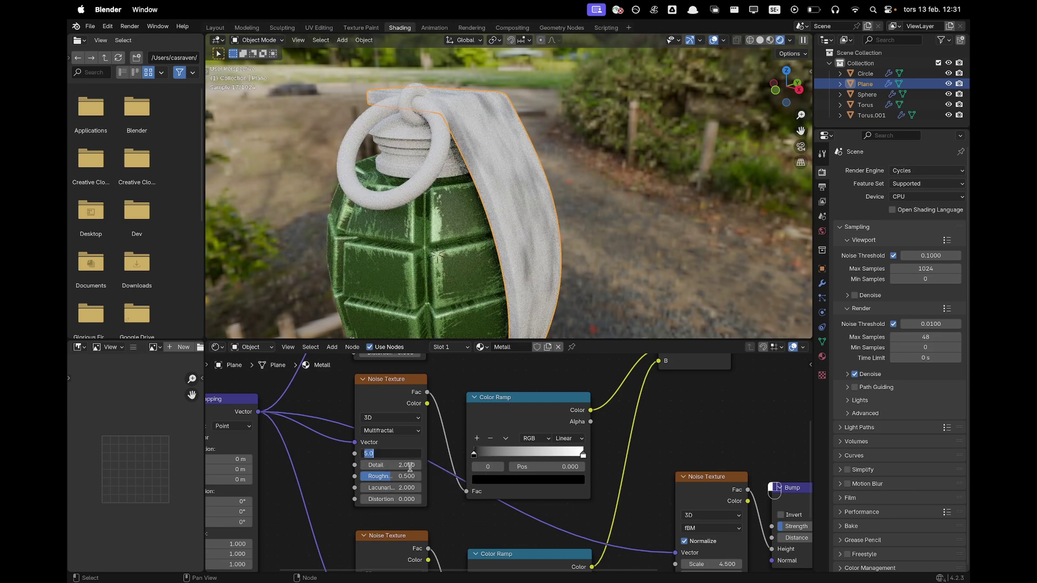
type("3")
key("Tab")
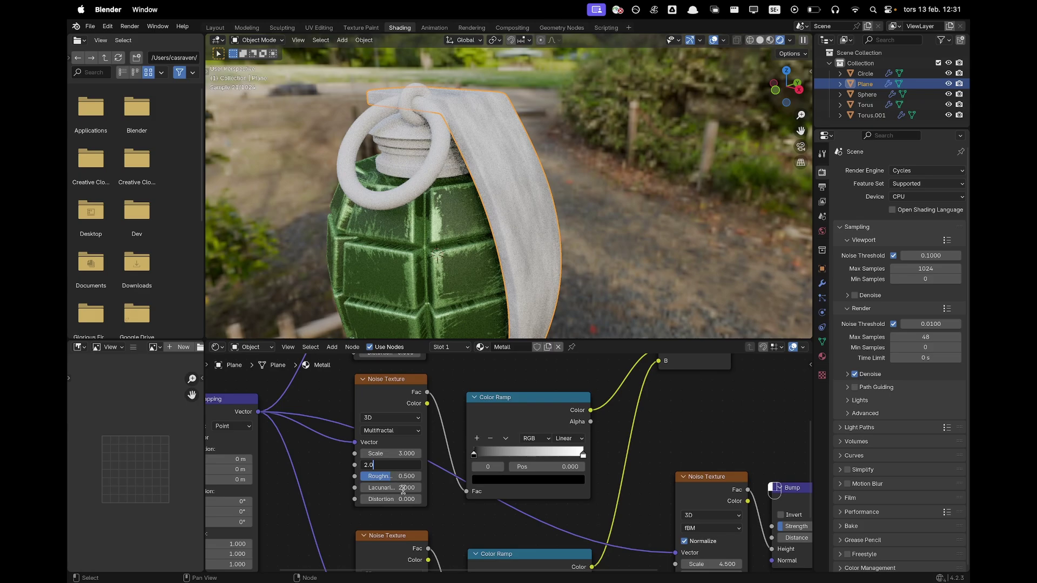
key("Return")
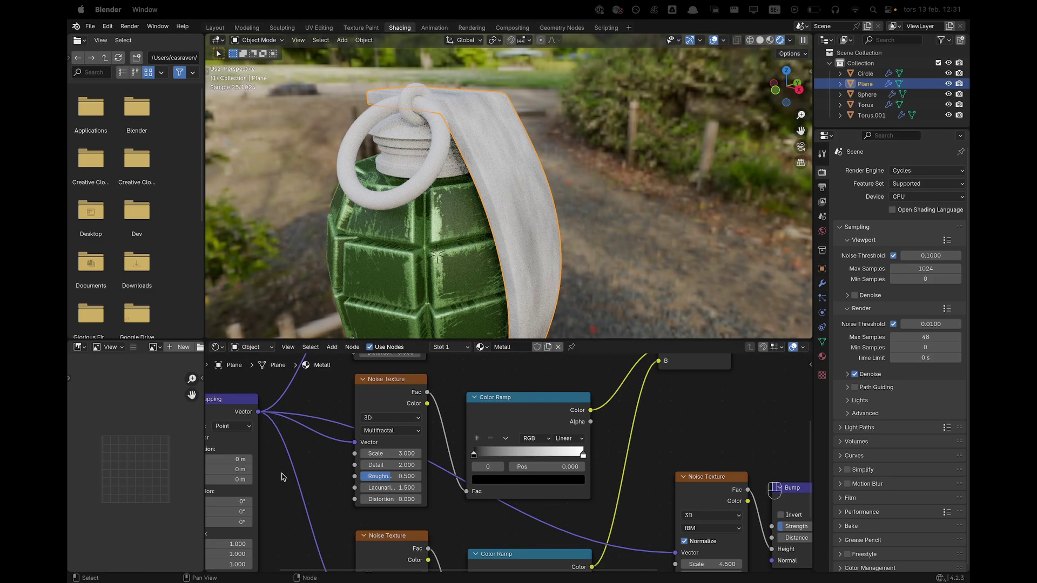
Give the middle Color Ramp's black stop the hex colour 4E2D1D and set its position to 0.25
left_click(475, 456)
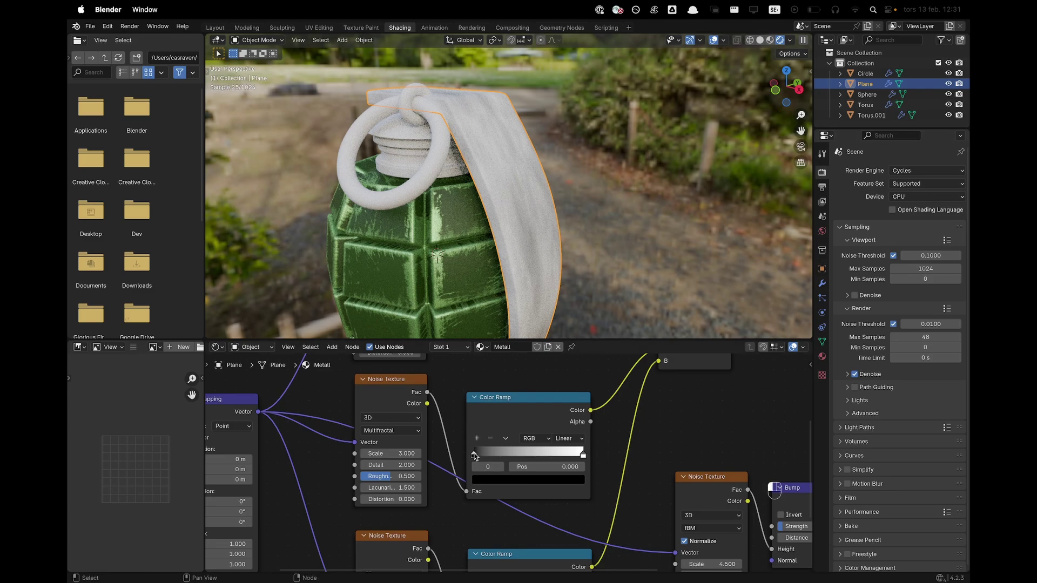
left_click(500, 481)
left_click(514, 434)
type("4E2D1D")
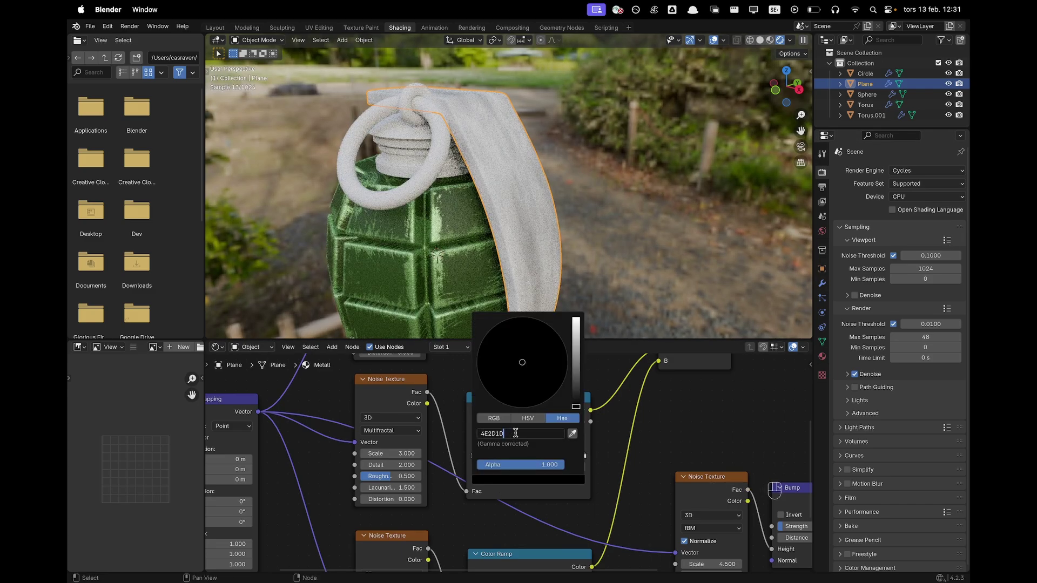
key("Return")
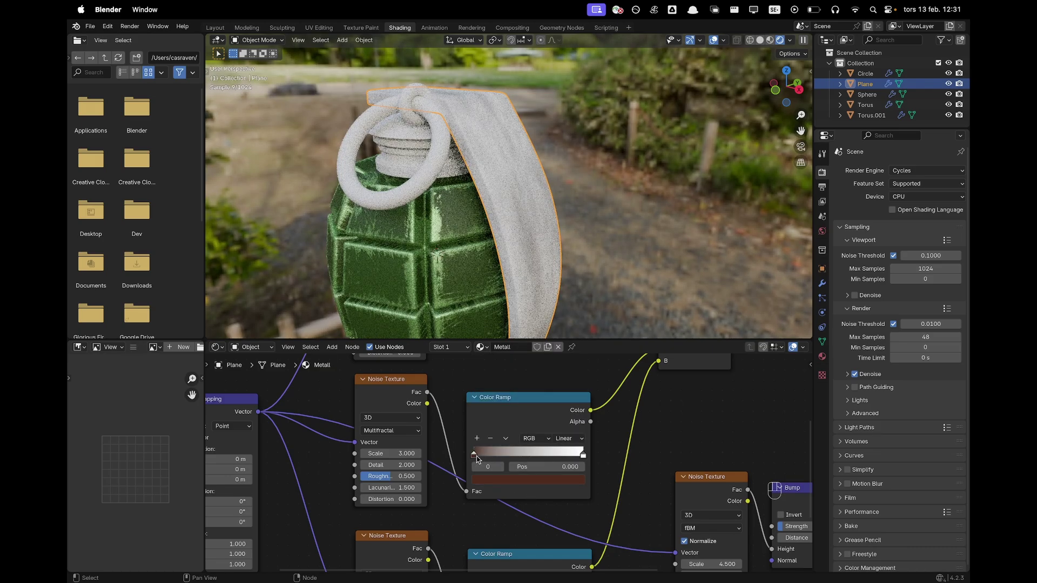
left_click(537, 464)
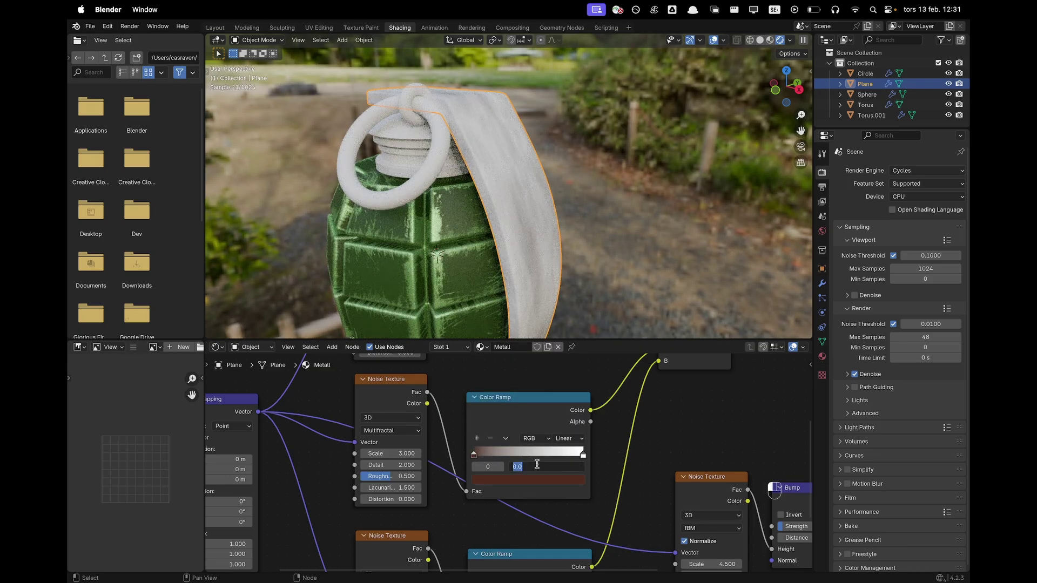
type("0.25")
key("Return")
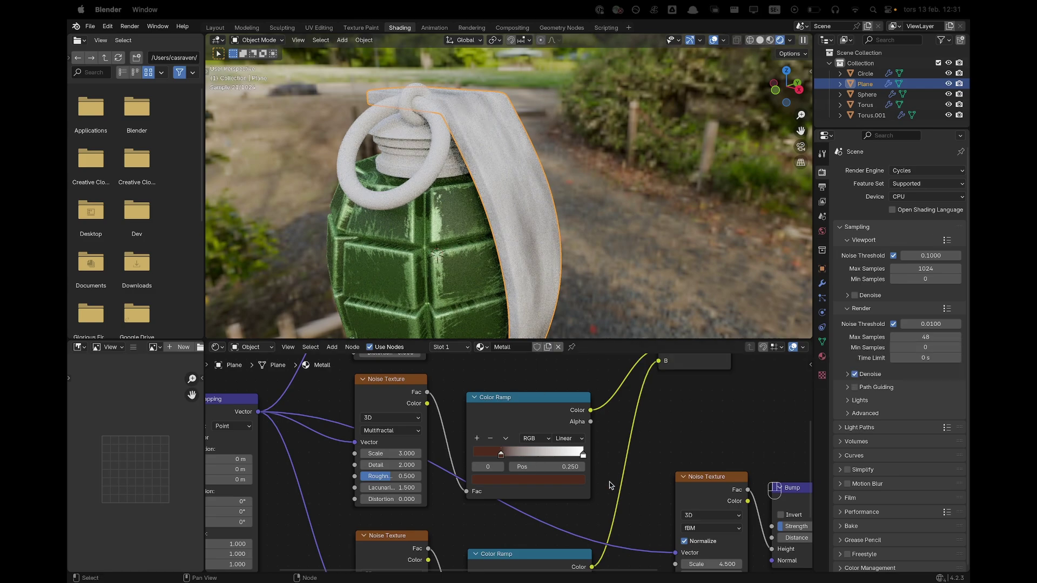
Give the middle Color Ramp's white stop the hex colour 9C9C9C and set its position to 0.65
left_click(584, 457)
left_click(556, 480)
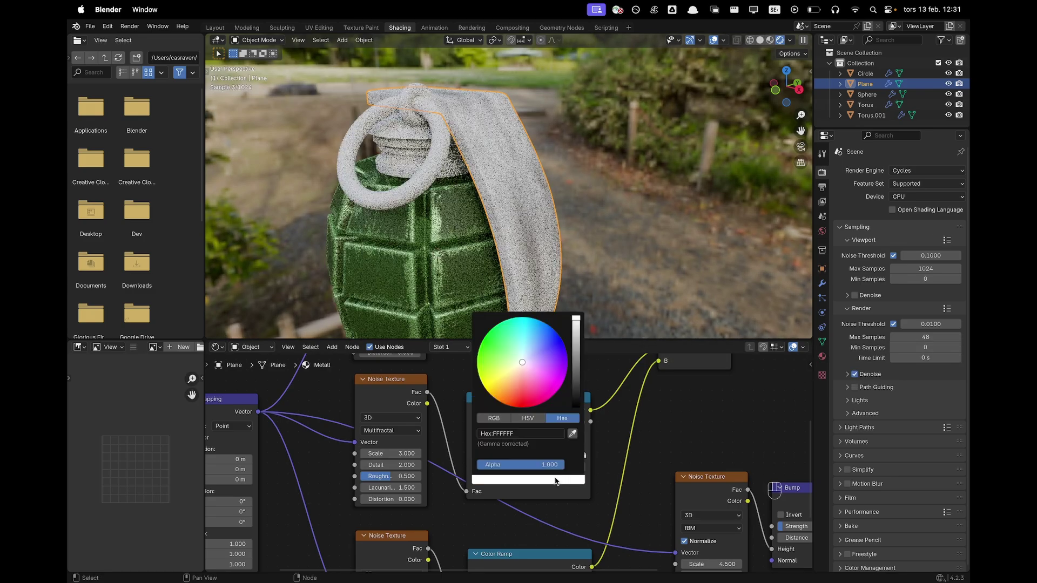
left_click(518, 435)
type("9C9C9C")
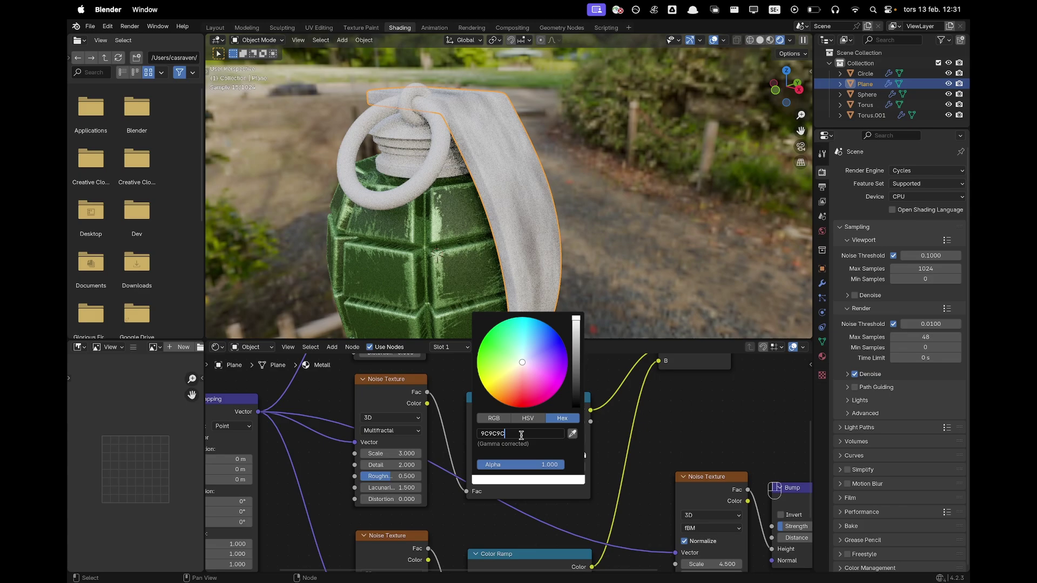
key("Return")
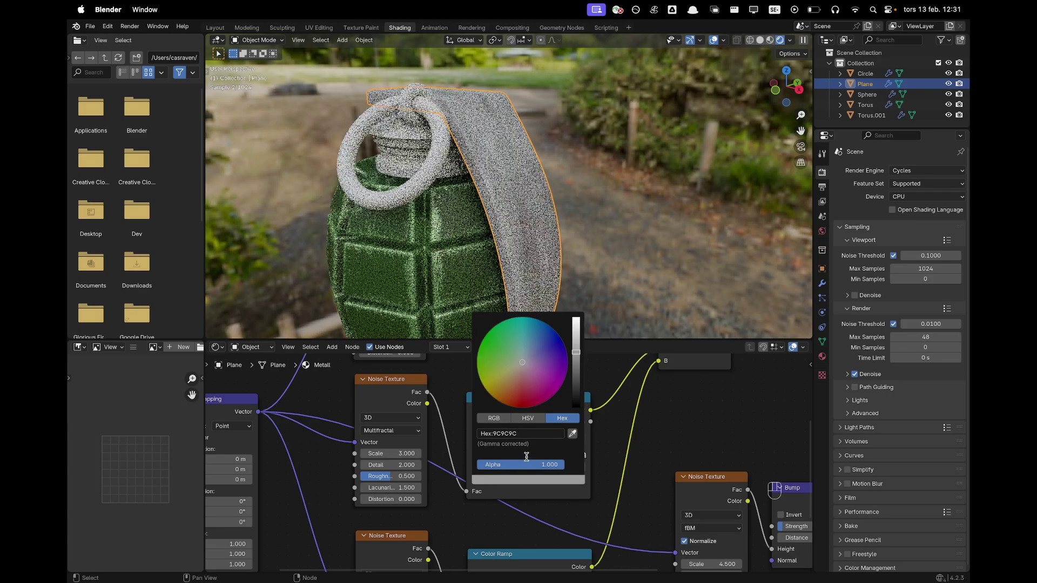
left_click(583, 457)
left_click(574, 466)
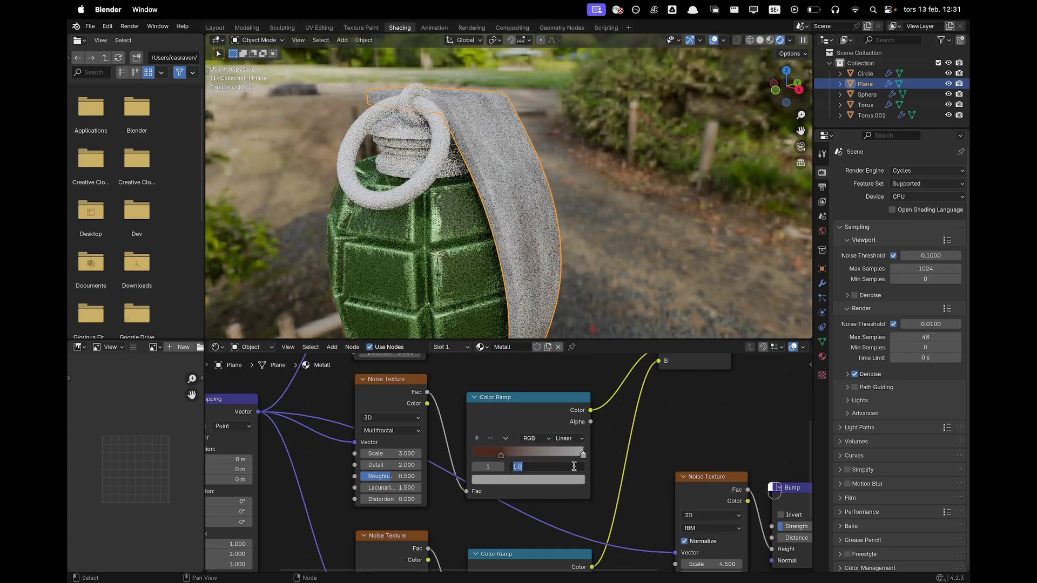
type(".65")
key("Return")
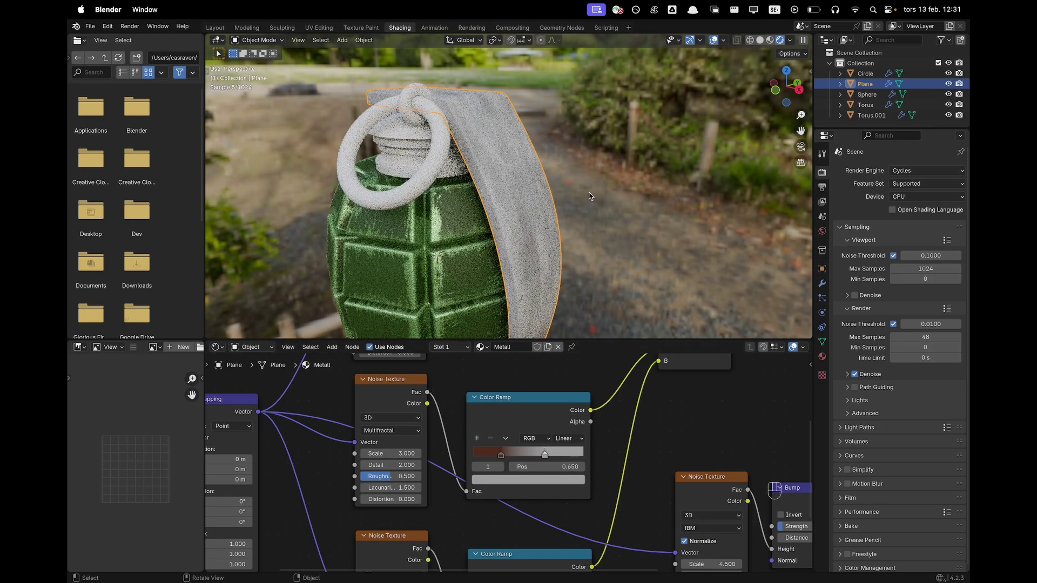
Switch the lower Noise Texture to Multifractal with Detail 8, Roughness 1 and Lacunarity 1.6
scroll(510, 462, "down", 5)
middle_click_drag(485, 487, 477, 380, "shift")
scroll(445, 443, "up", 1)
scroll(444, 443, "up", 3)
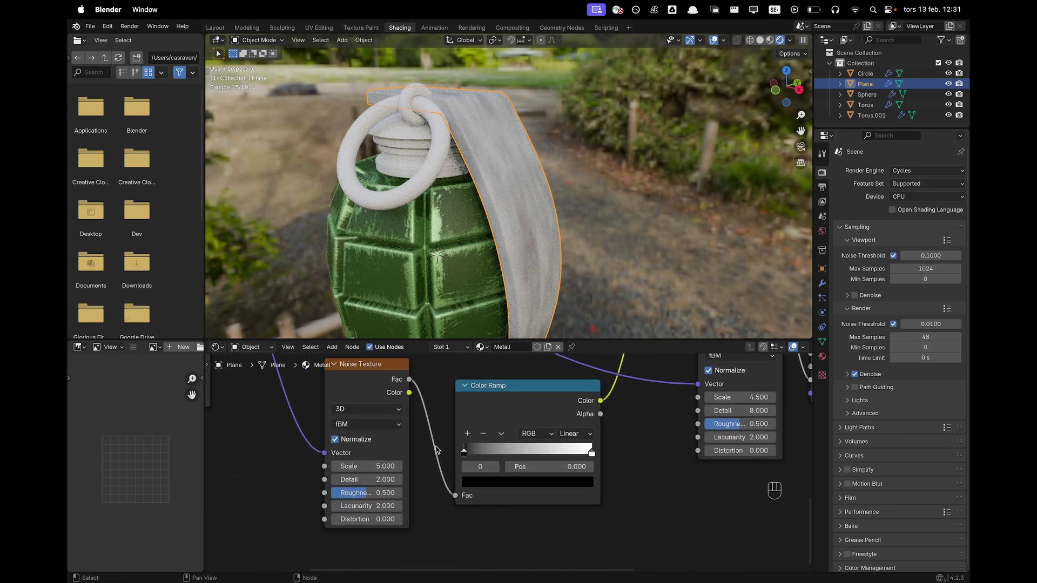
left_click(380, 424)
left_click(374, 456)
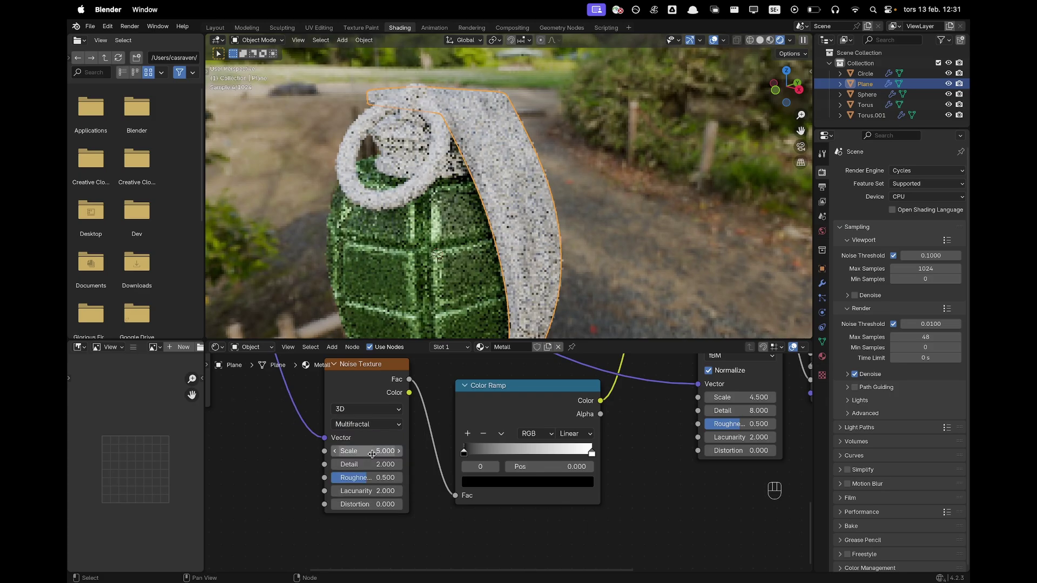
left_click(374, 450)
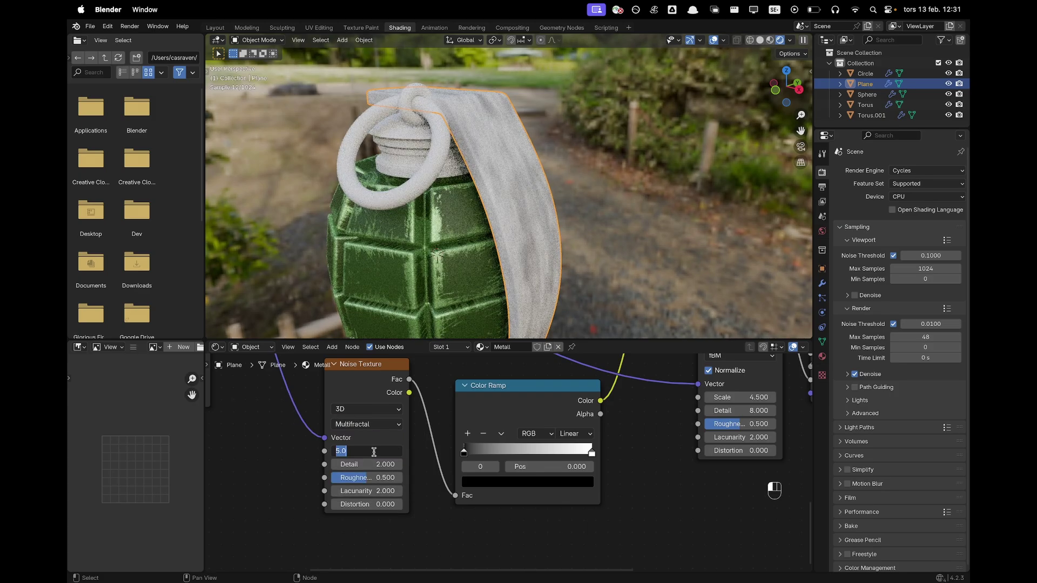
key("Tab")
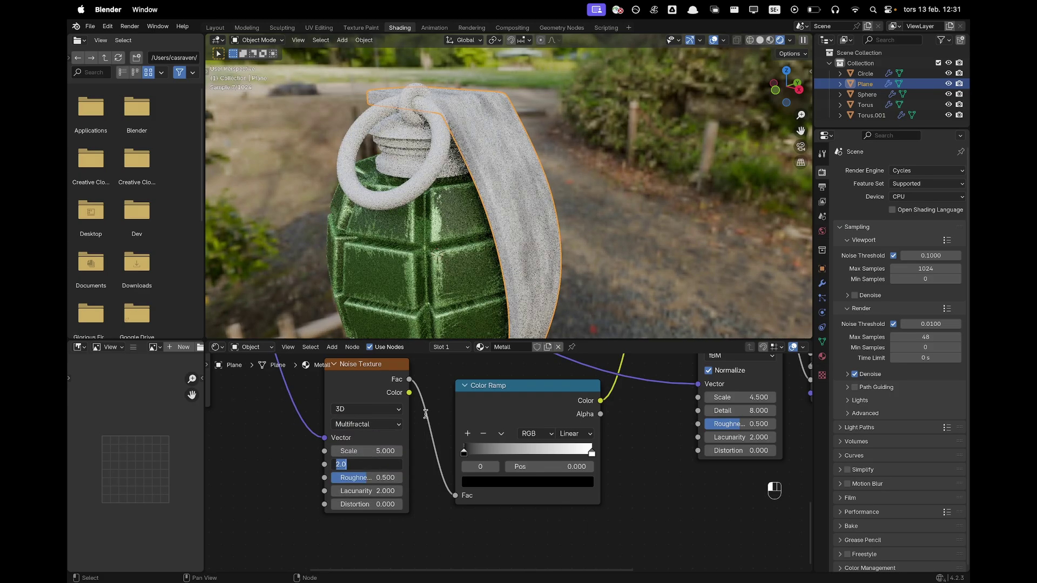
type("8")
key("Tab")
type("1")
key("Tab")
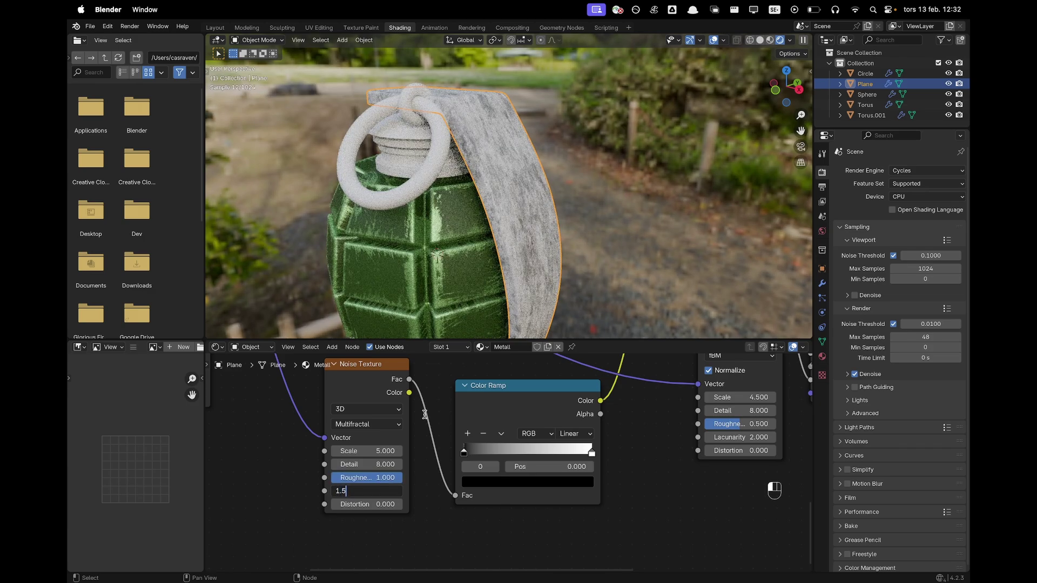
key("Return")
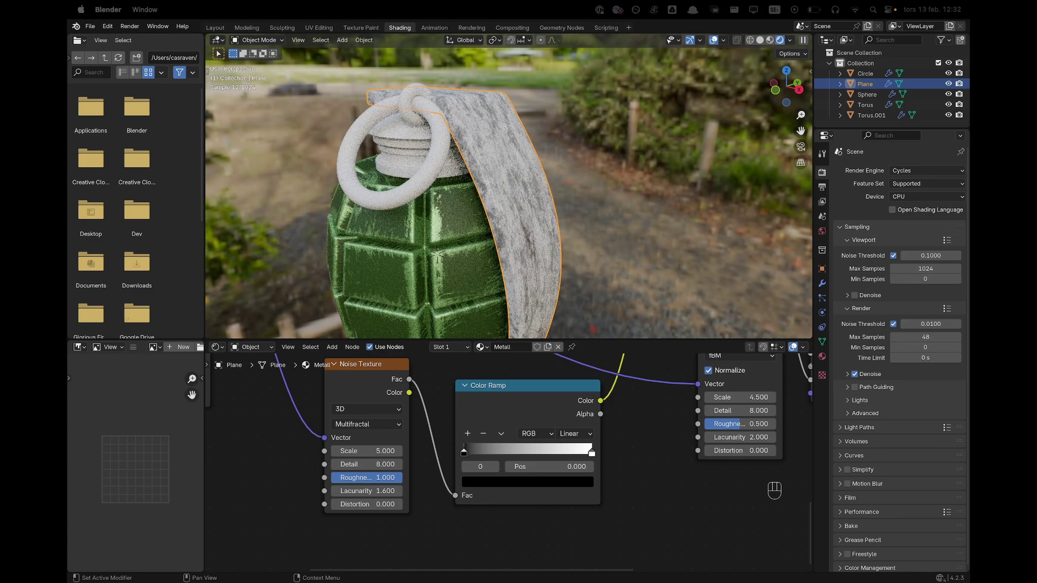
Give the lower Color Ramp's black stop the hex colour 443020
left_click(505, 482)
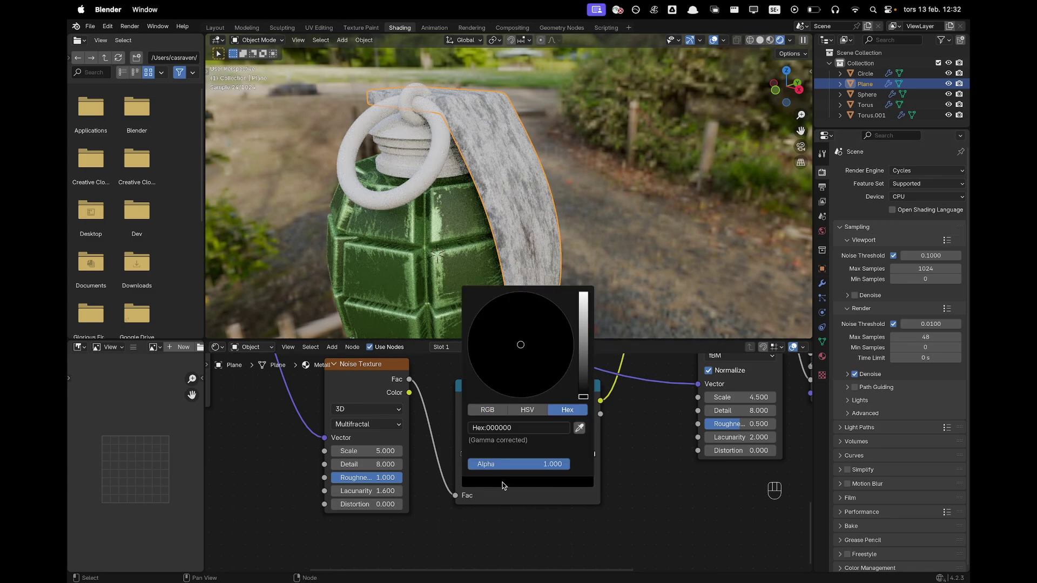
left_click(506, 430)
type("443020")
key("Return")
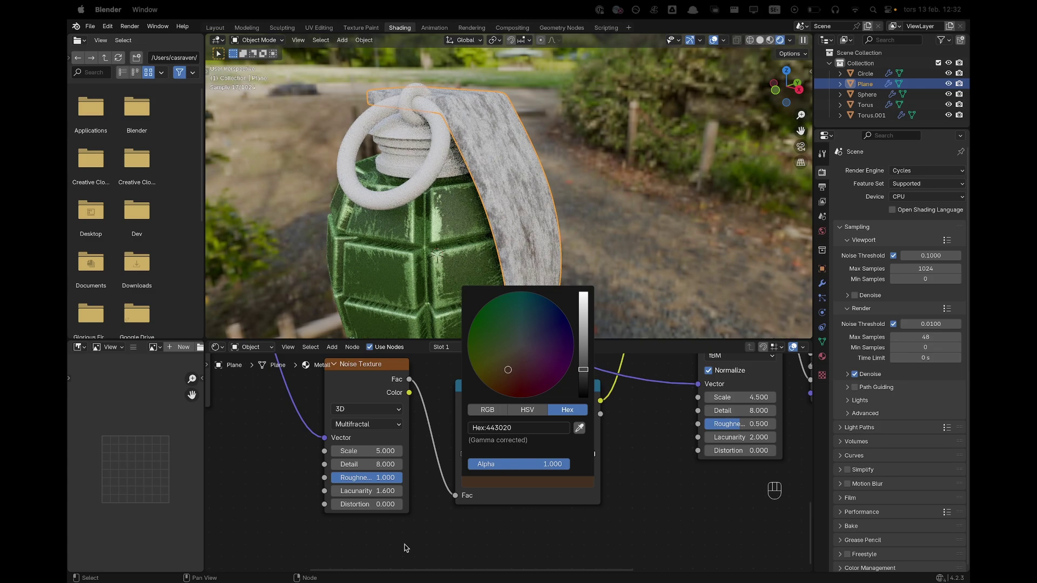
Give the lower Color Ramp's white stop the hex colour 9C6A4B and set its position to 0.3
left_click(592, 454)
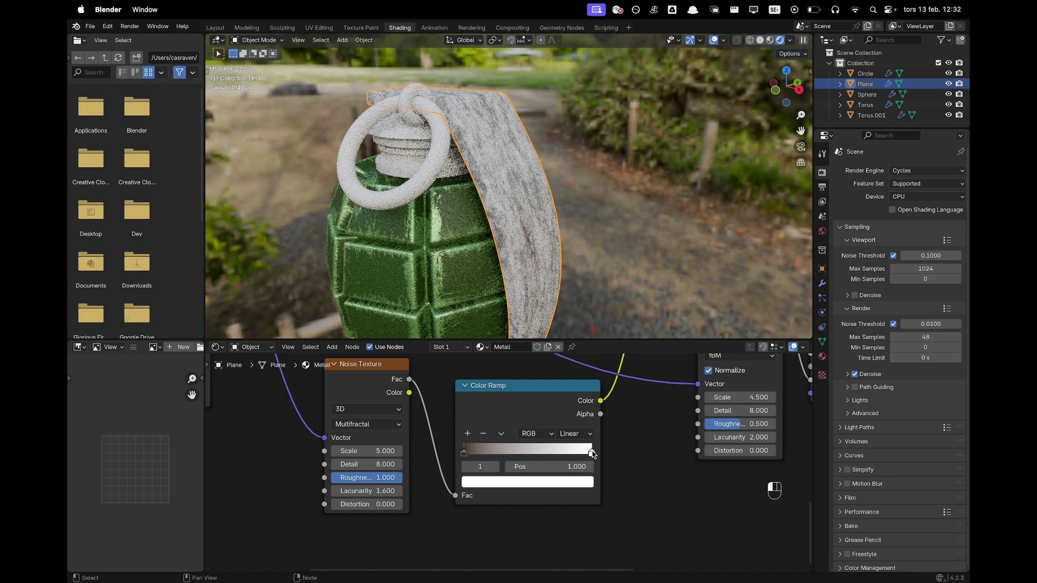
left_click(572, 485)
left_click(547, 428)
type("9C6A4B")
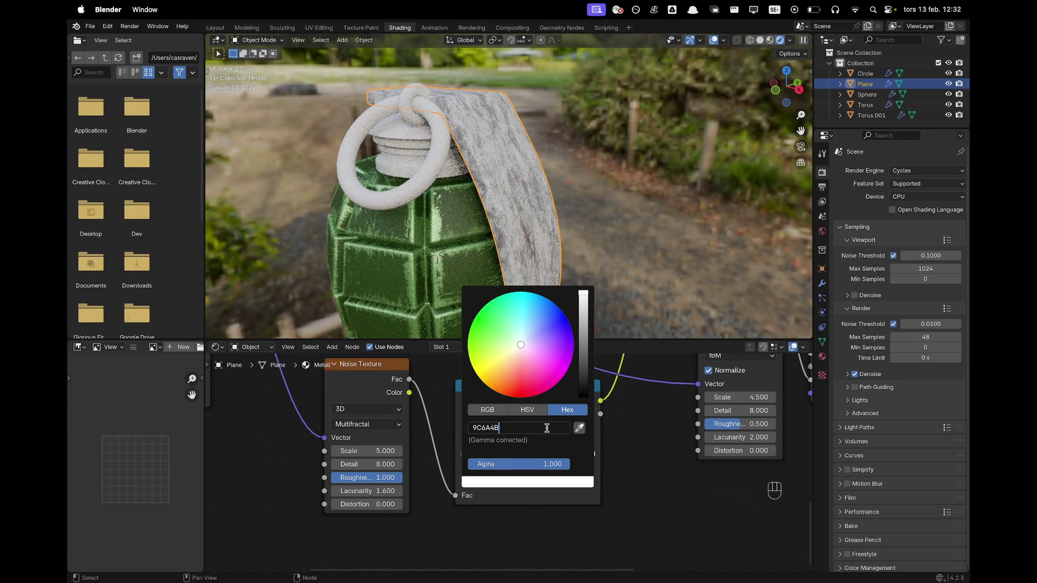
key("Return")
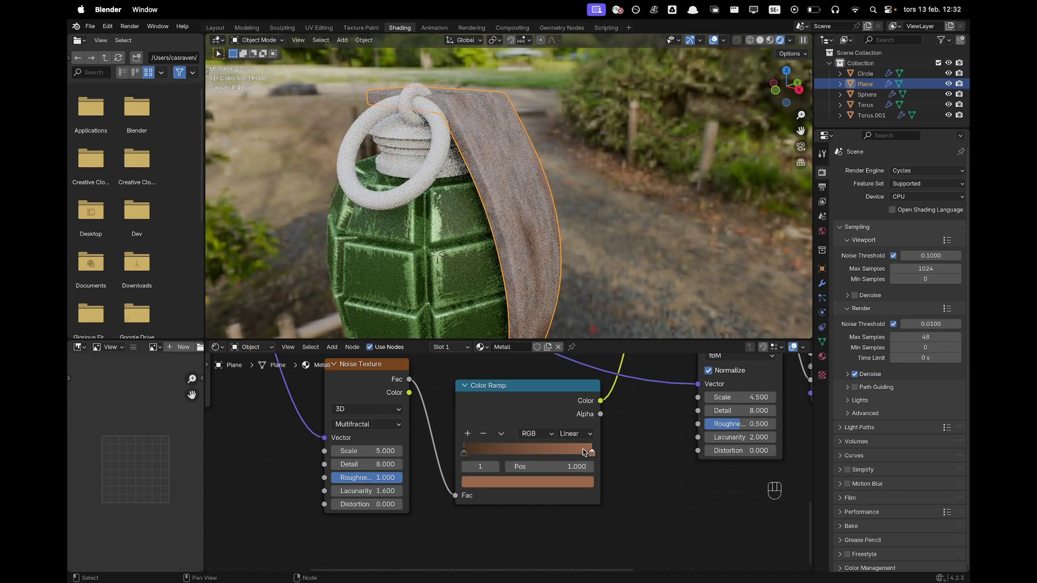
double_click(583, 465)
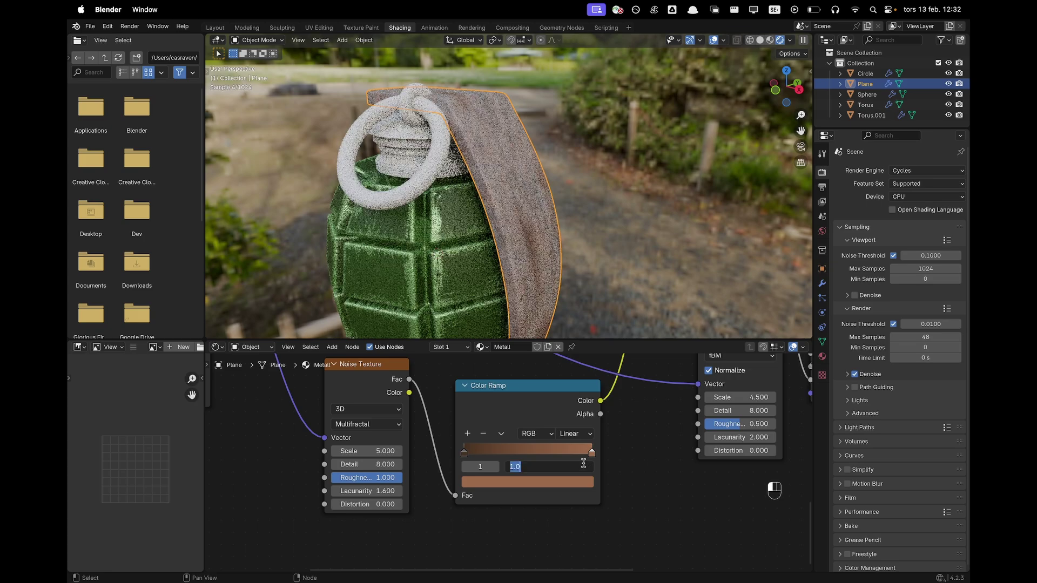
type("0.3")
key("Return")
Set the Principled BSDF's Metallic to 1 and Roughness to 0.4
middle_click_drag(681, 449, 467, 500, "shift")
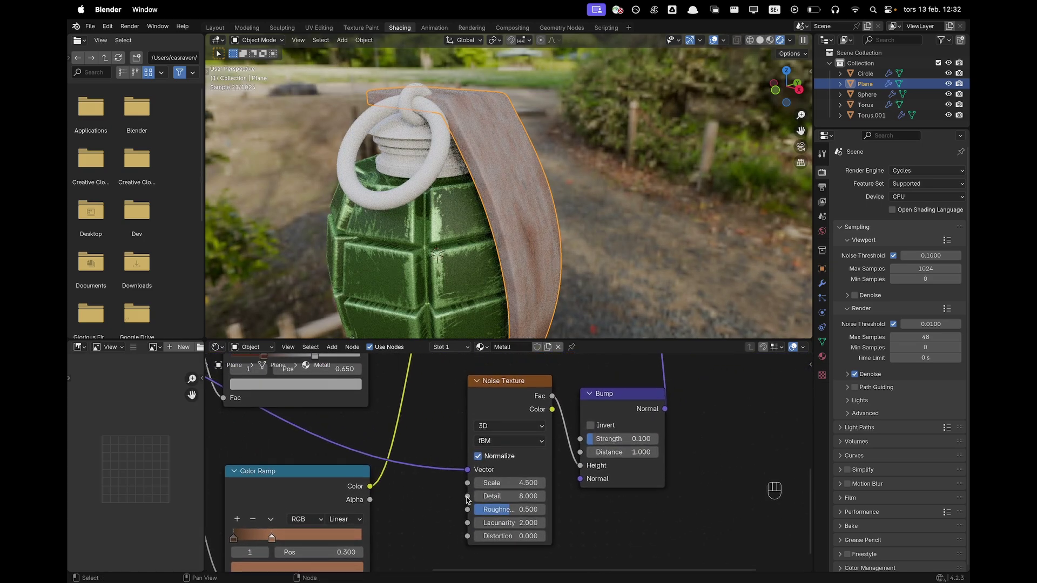
middle_click_drag(569, 461, 478, 559, "shift")
scroll(600, 465, "down", 4)
middle_click_drag(637, 403, 591, 504, "shift")
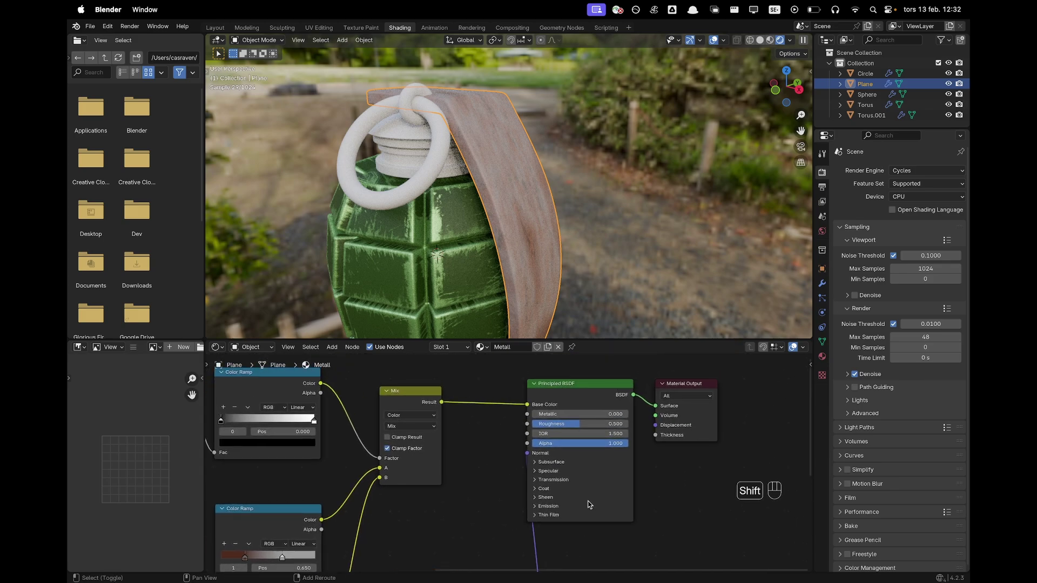
middle_click_drag(594, 438, 579, 464, "shift")
scroll(572, 452, "up", 3)
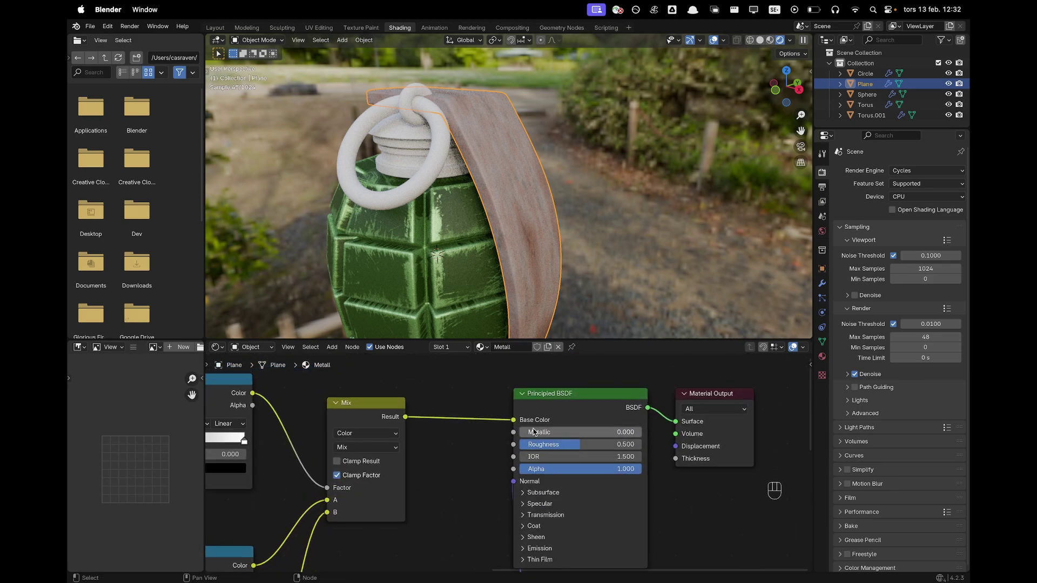
mouse_move(613, 433)
left_mouse_down()
mouse_move(736, 432)
mouse_move(613, 445)
left_mouse_up()
type(".4")
key("Return")
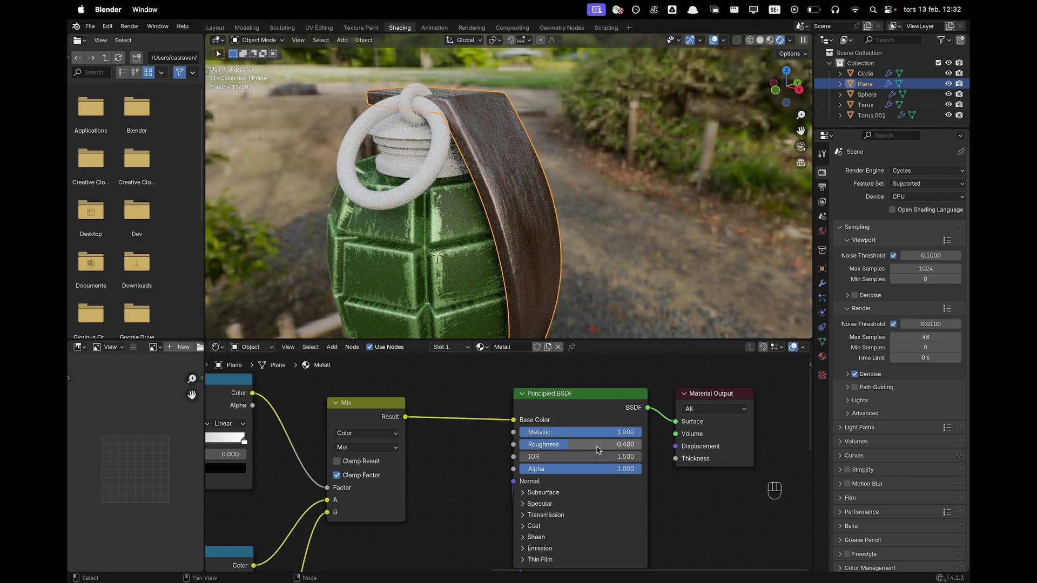
Raise the Mapping node's X scale to about 1.56 and switch the viewport shading to Material Preview
scroll(511, 464, "down", 5)
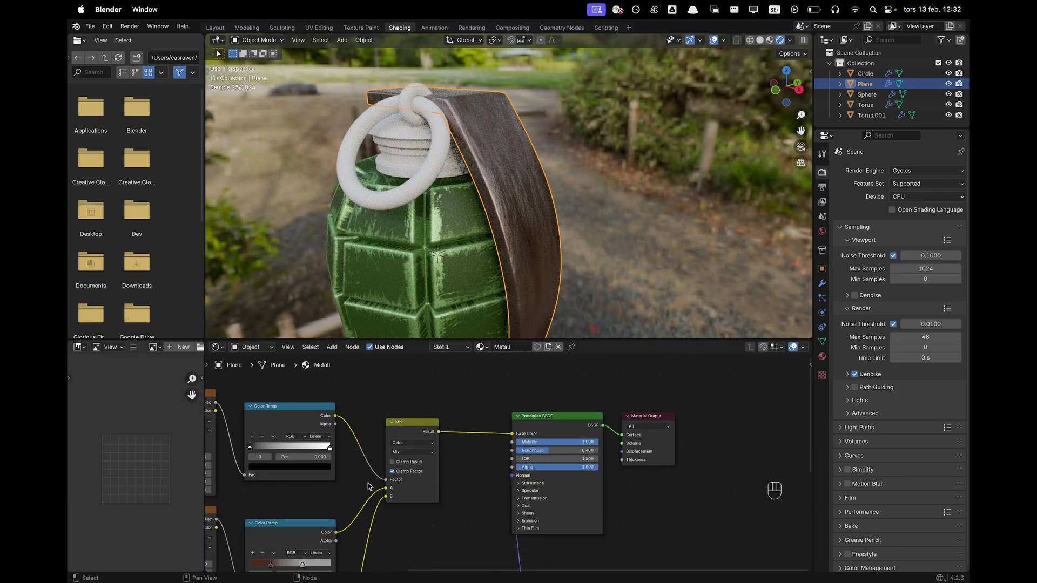
middle_click_drag(378, 479, 637, 412, "shift")
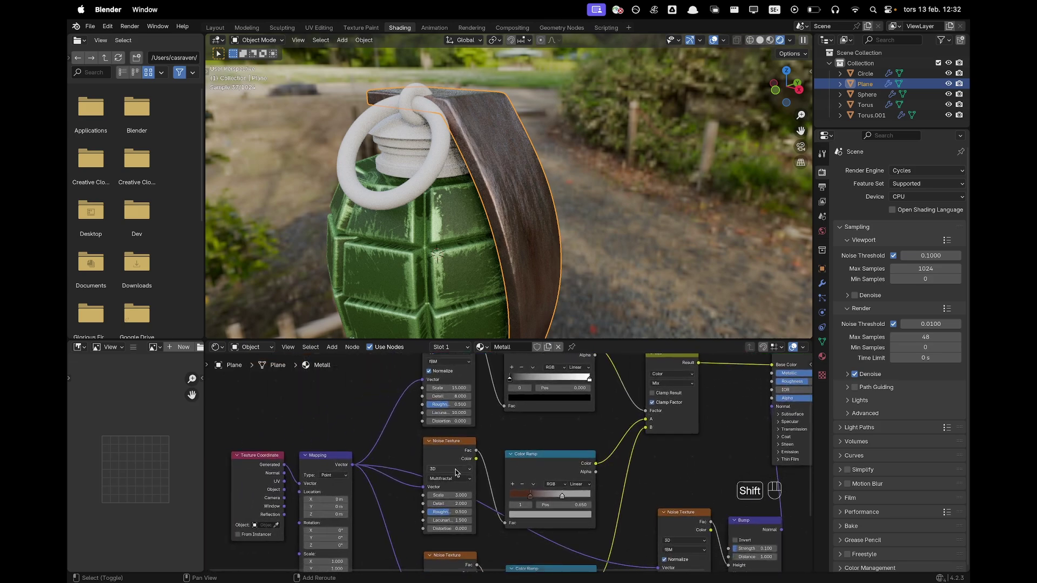
middle_click_drag(377, 546, 448, 457, "shift")
scroll(379, 500, "up", 4)
middle_click_drag(380, 501, 451, 494, "shift")
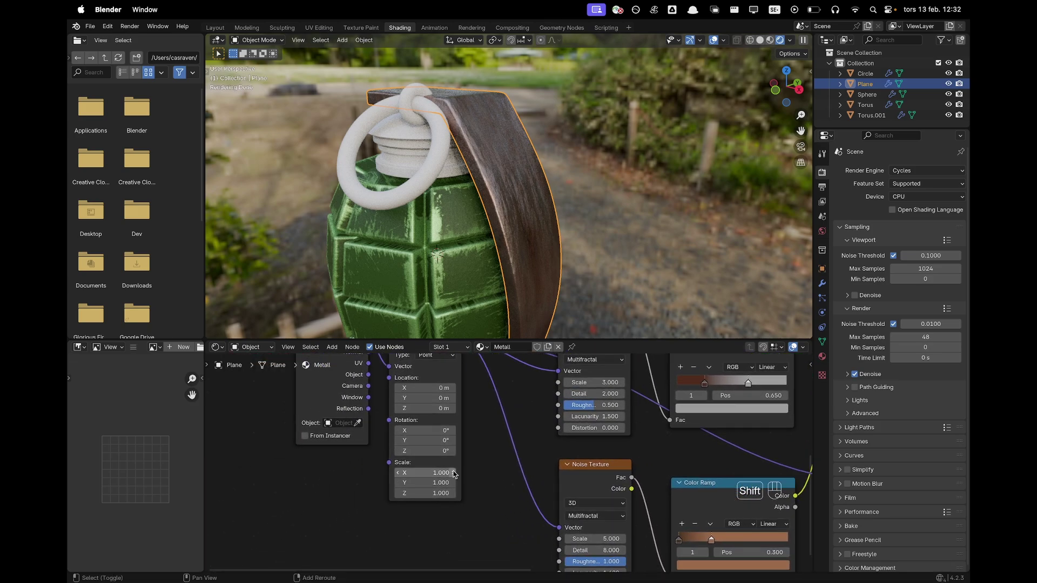
scroll(479, 206, "up", 2)
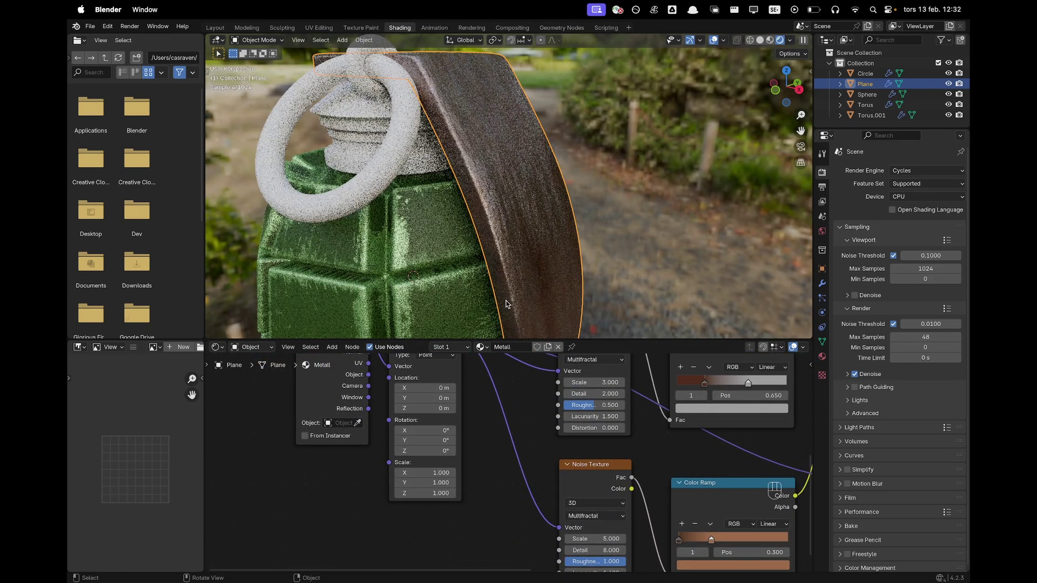
scroll(432, 483, "up", 3)
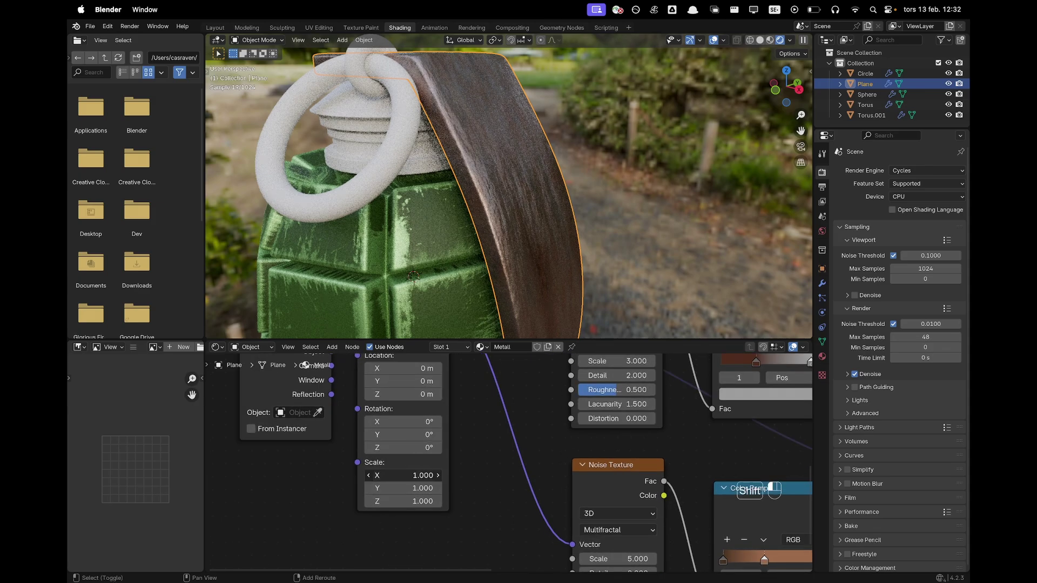
left_click_drag(403, 476, 433, 476, "shift")
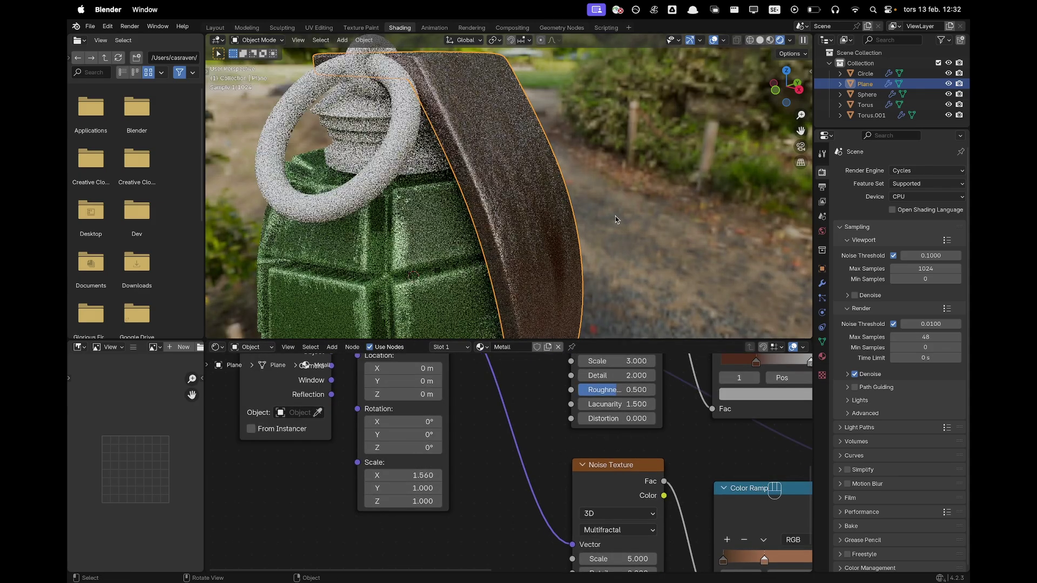
key("z")
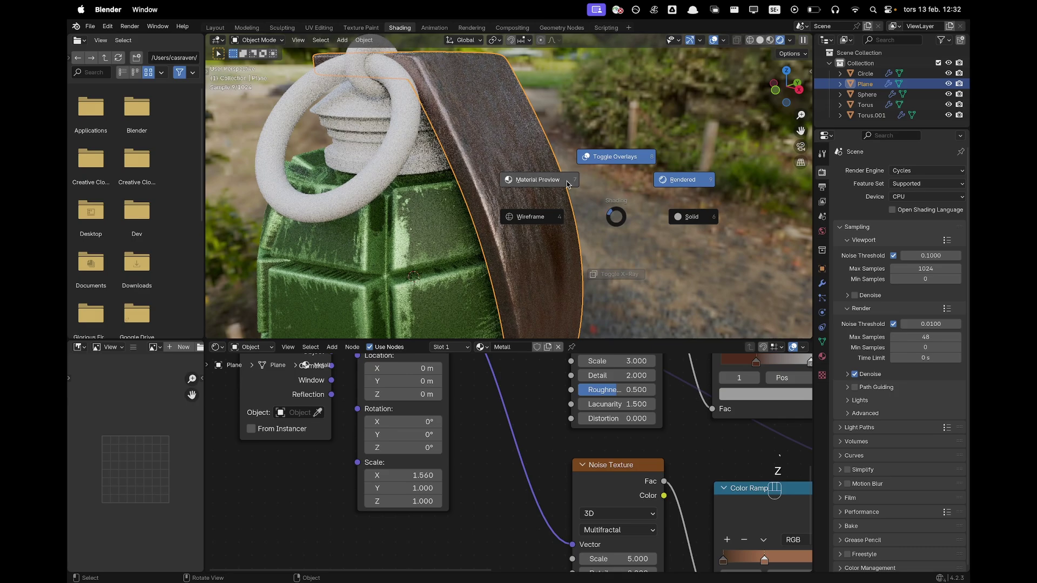
left_click(567, 184)
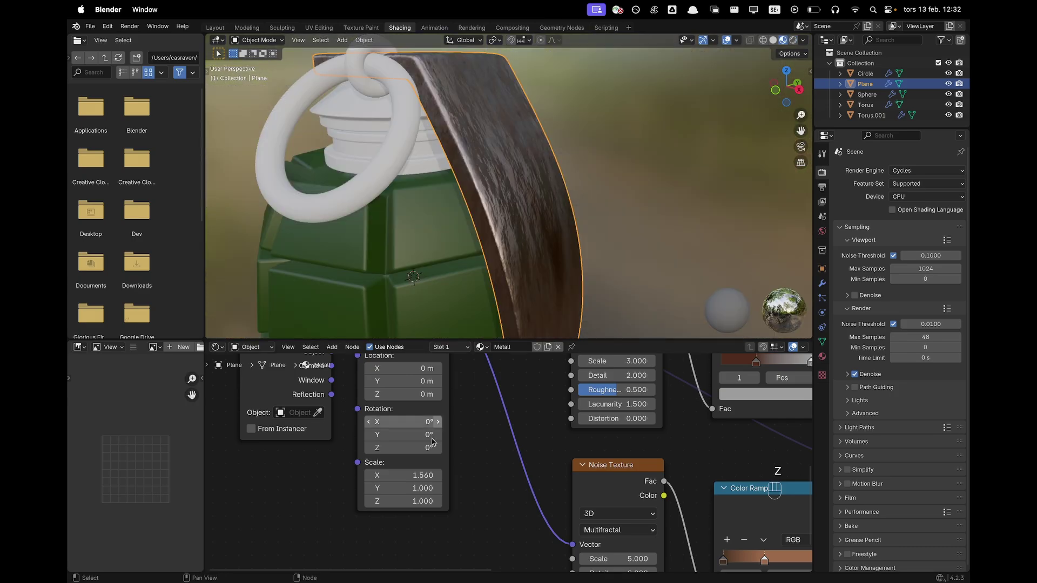
Set the Mapping node's scale to X 8, Y 1.5 and Z 2
left_click_drag(406, 476, 533, 477, "shift")
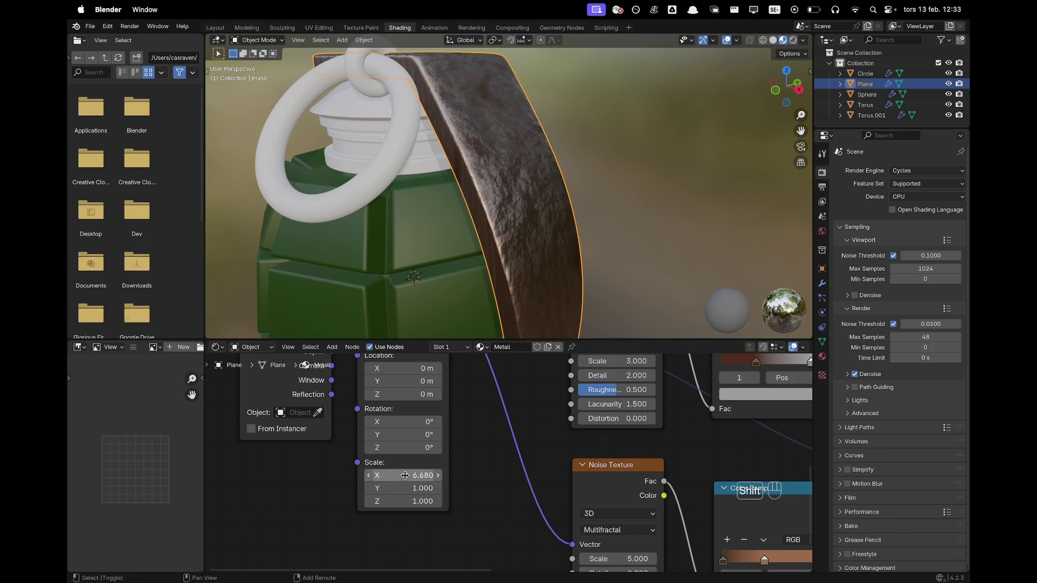
type("8")
key("Return")
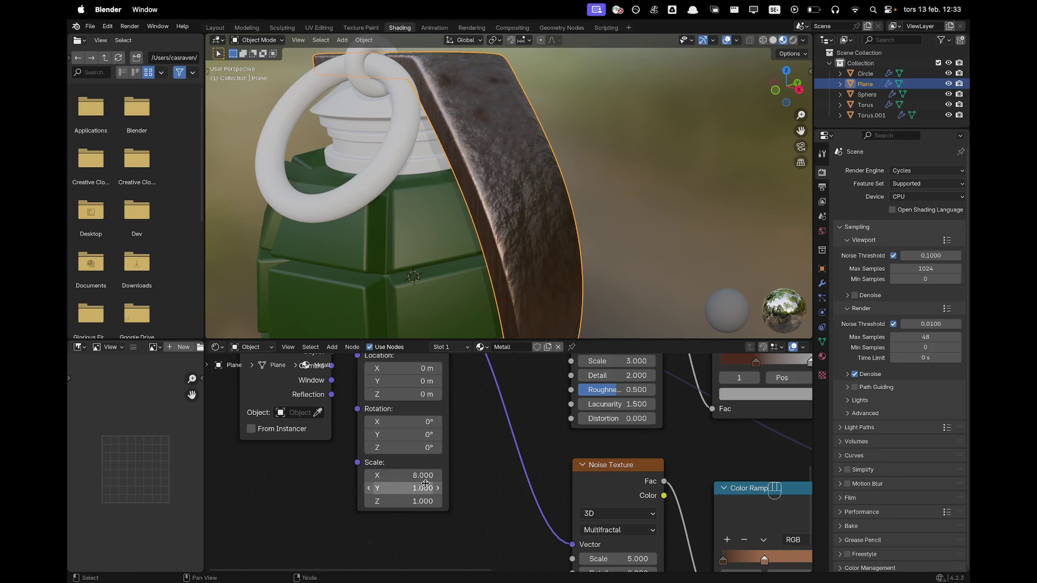
left_click(427, 487)
type("1.5")
key("Return")
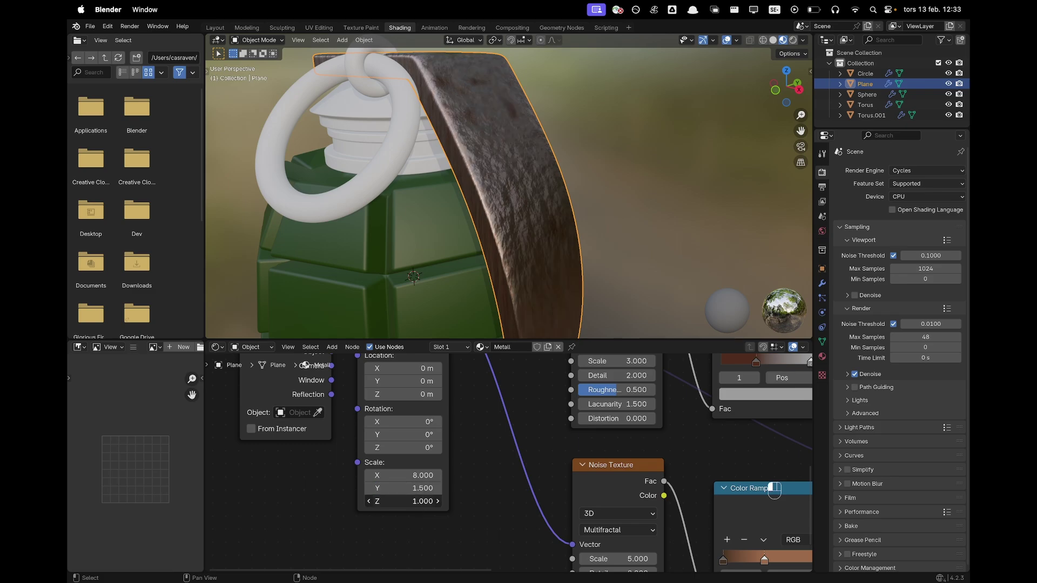
left_click(422, 504)
type("2")
key("Tab")
Select the grenade's neck and both rings, make the lever the active object, and link its Metall material to them
middle_click_drag(605, 207, 501, 184)
scroll(606, 178, "up", 6)
scroll(526, 199, "down", 4)
left_click(402, 188)
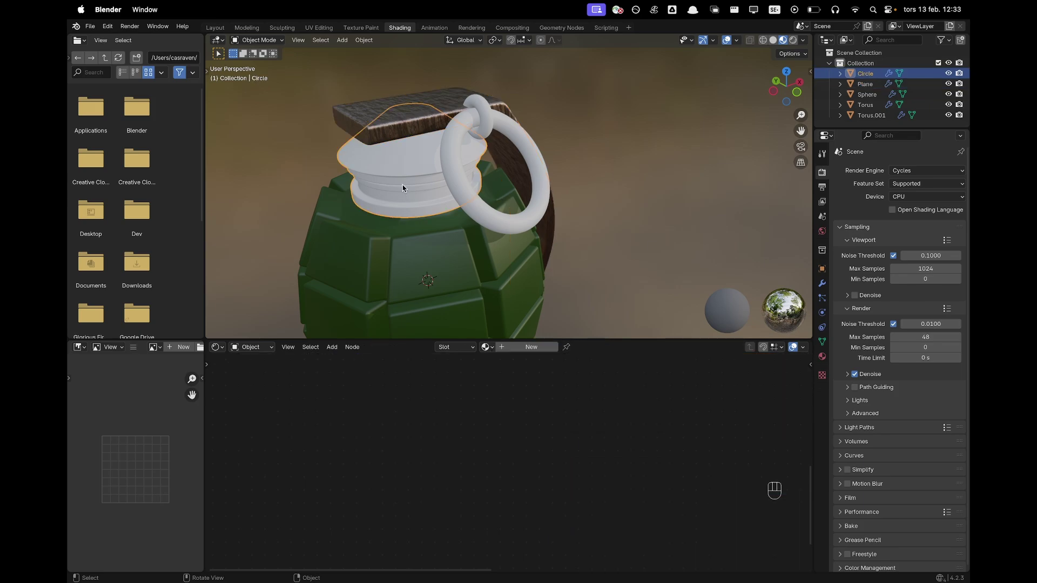
left_click(467, 206, "shift")
left_click(473, 117, "shift")
middle_click_drag(577, 190, 539, 173)
left_click(567, 173, "shift")
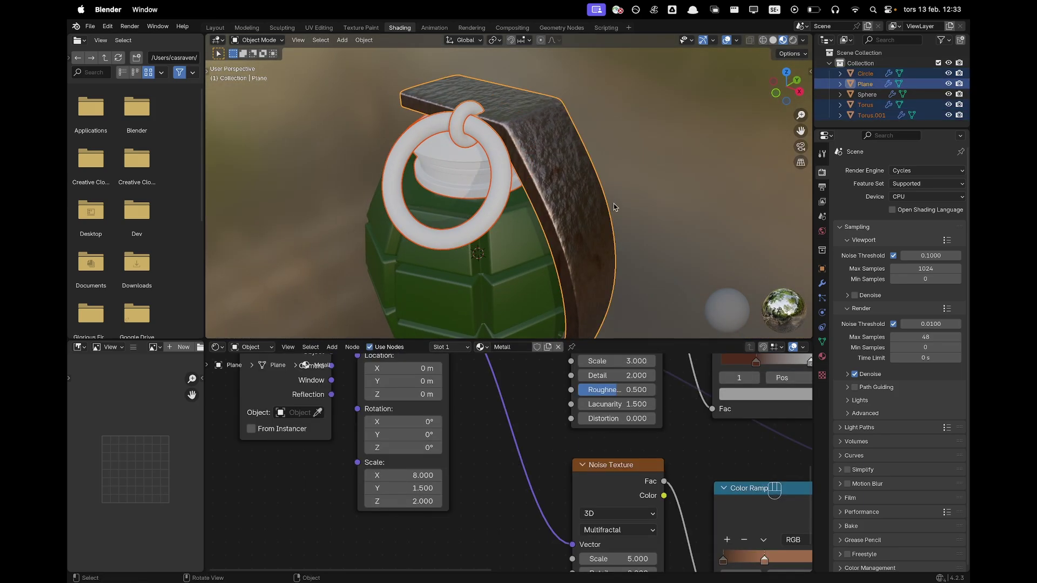
key("super+l")
left_click(611, 229)
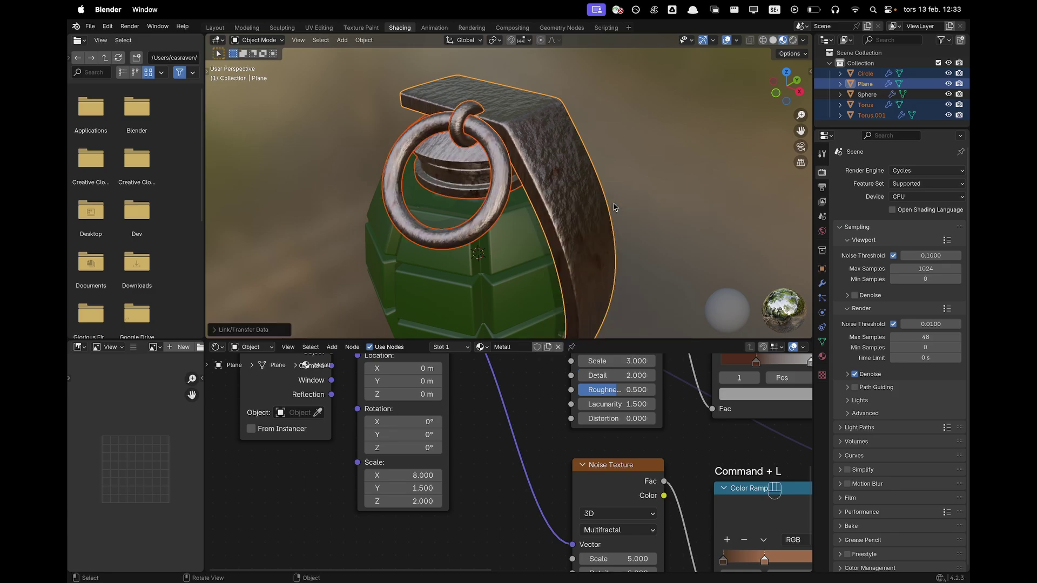
Switch the viewport to Rendered shading and examine the whole grenade with its linked Metall parts
left_click(643, 147)
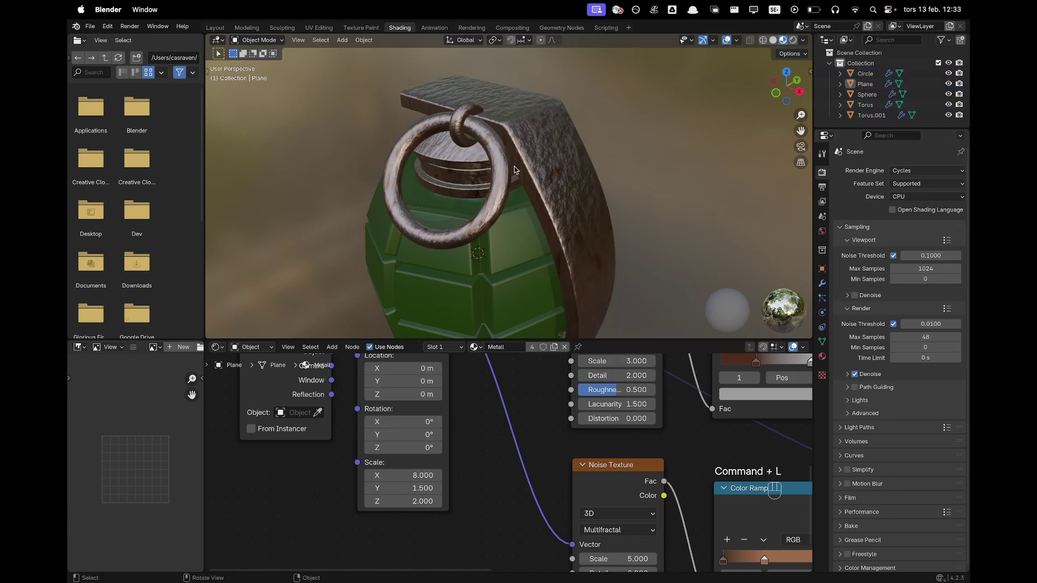
scroll(517, 168, "down", 3)
middle_click_drag(517, 167, 616, 162)
scroll(617, 163, "down", 2)
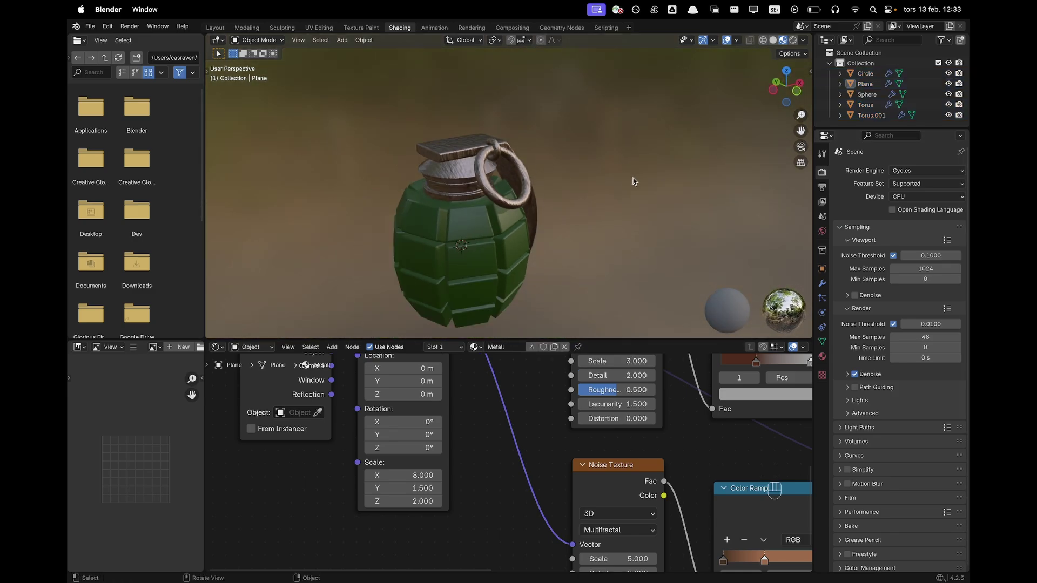
key("grave")
key("Escape")
key("z")
left_click(711, 141)
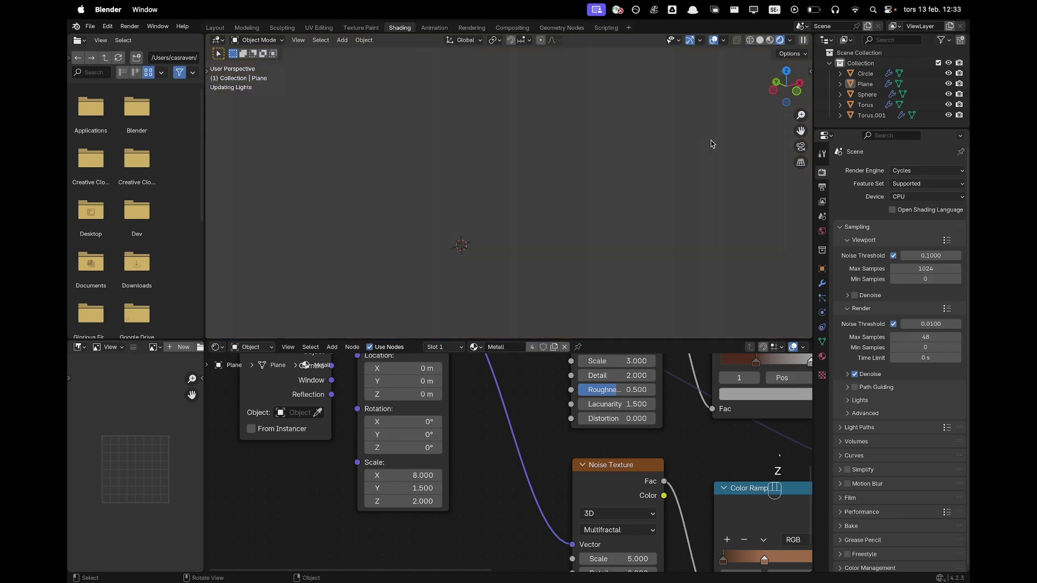
middle_click_drag(595, 252, 562, 223, "shift")
scroll(562, 223, "up", 2)
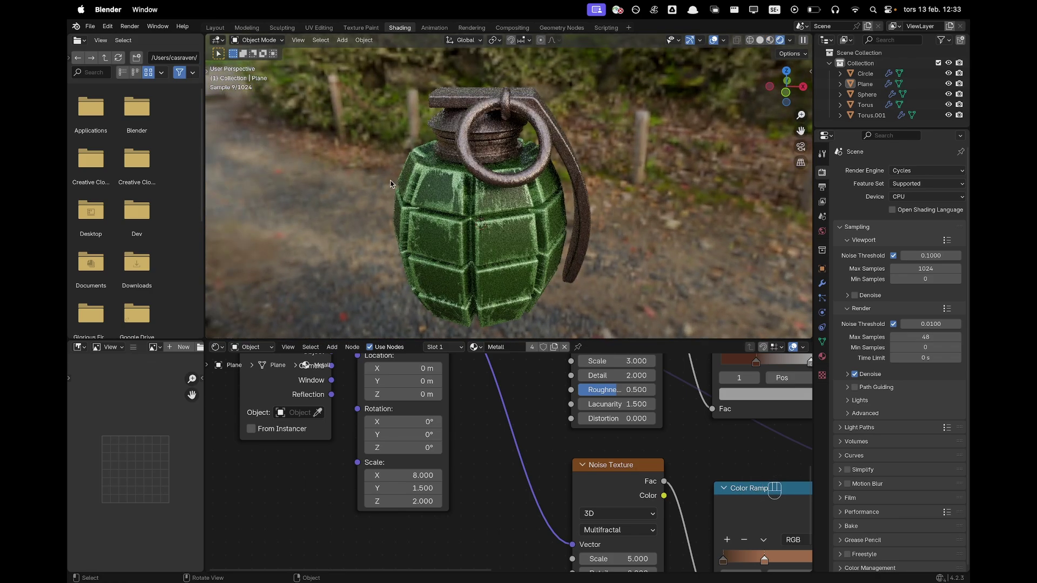
Switch to the Layout workspace and set its viewport shading to Rendered
left_click(215, 27)
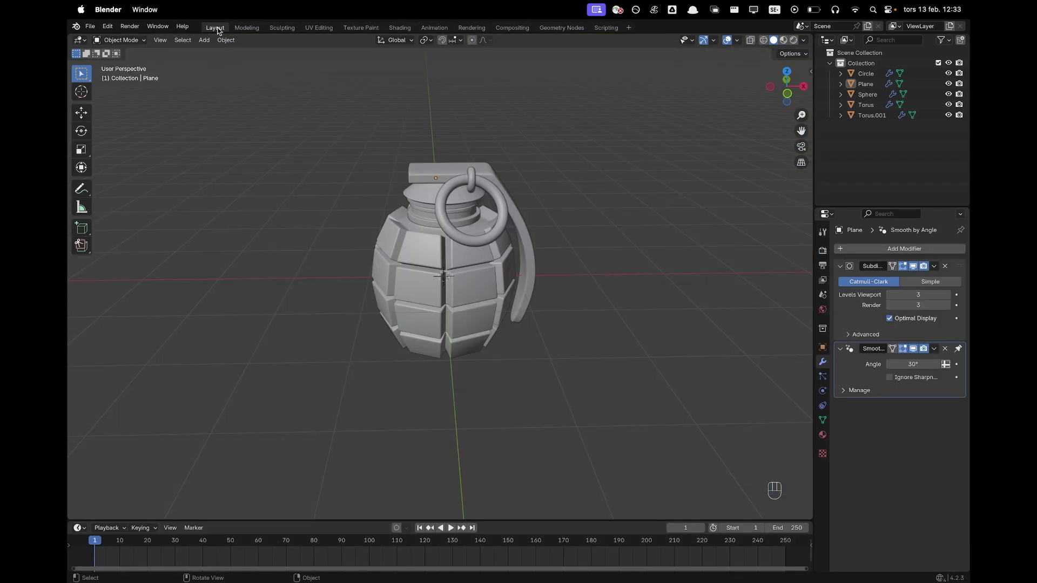
scroll(604, 343, "down", 1)
key("z")
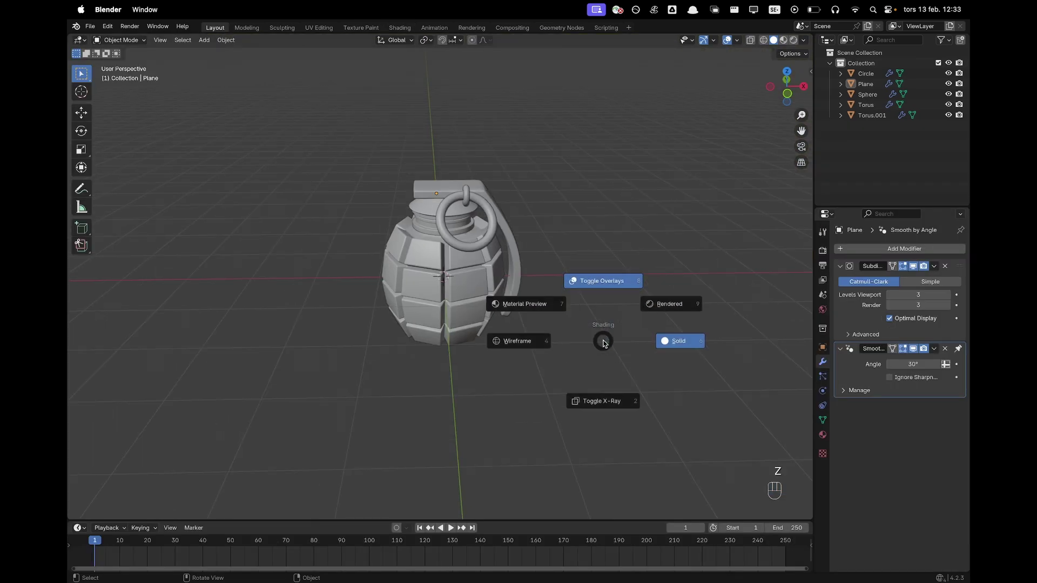
left_click(648, 318)
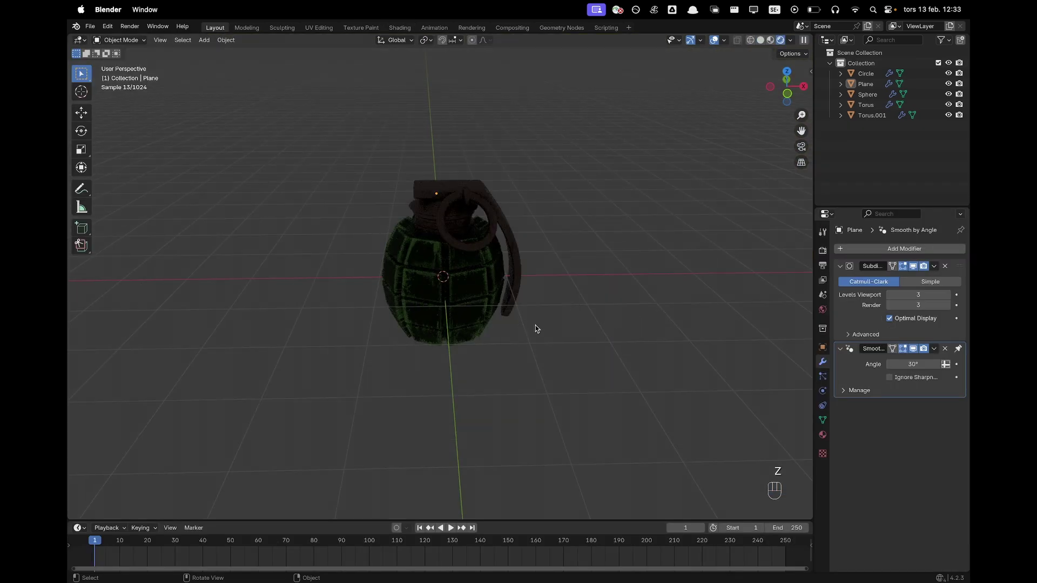
Add a camera from the front view and move it about 3.57 m in front of the grenade along negative Y
key("grave")
left_click(501, 304)
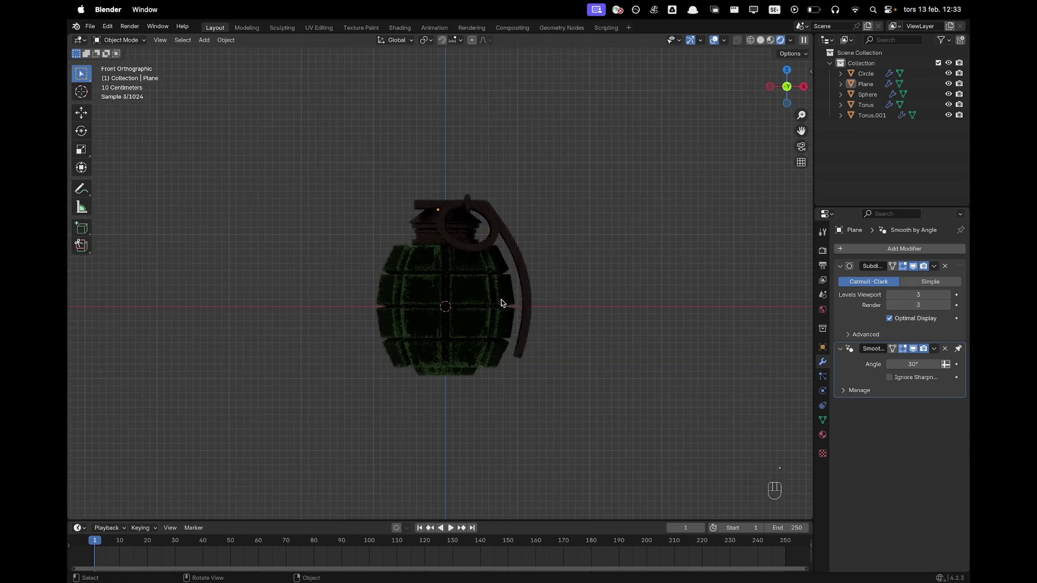
middle_click_drag(564, 360, 574, 344, "shift")
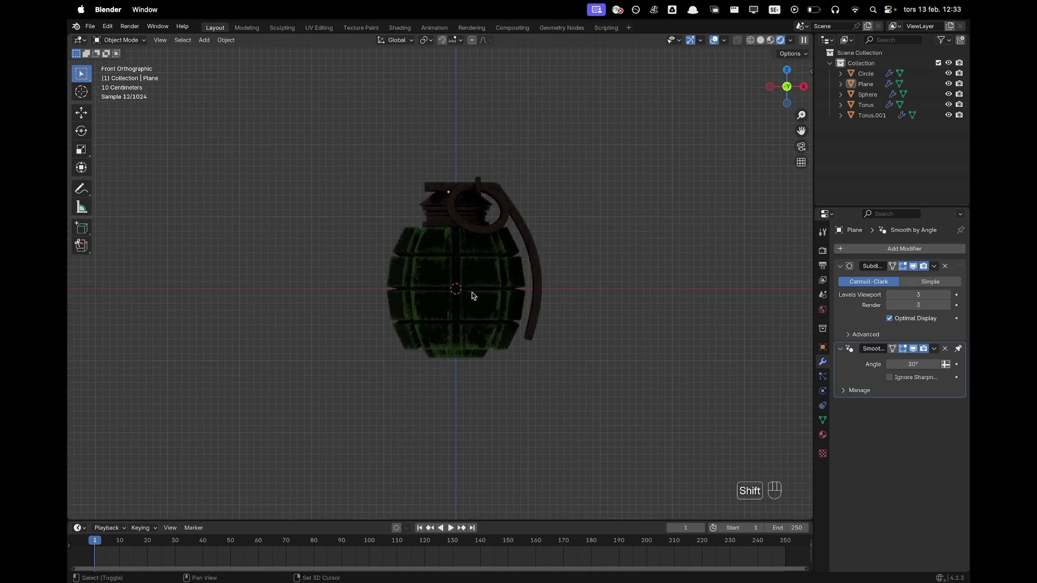
key("shift+a")
left_click(462, 445)
middle_click_drag(484, 226, 546, 239)
key("g")
key("y")
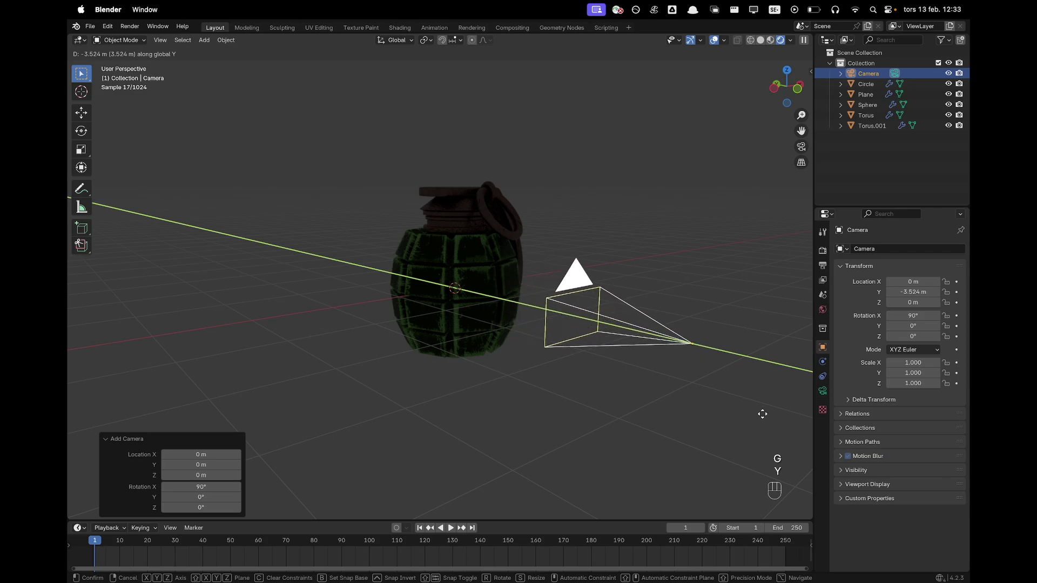
left_click(760, 415)
Look through the camera and move it back about 4.45 m along its local Z so the grenade fits the frame
key("grave")
left_click(687, 456)
scroll(610, 332, "down", 2)
scroll(609, 328, "down", 2)
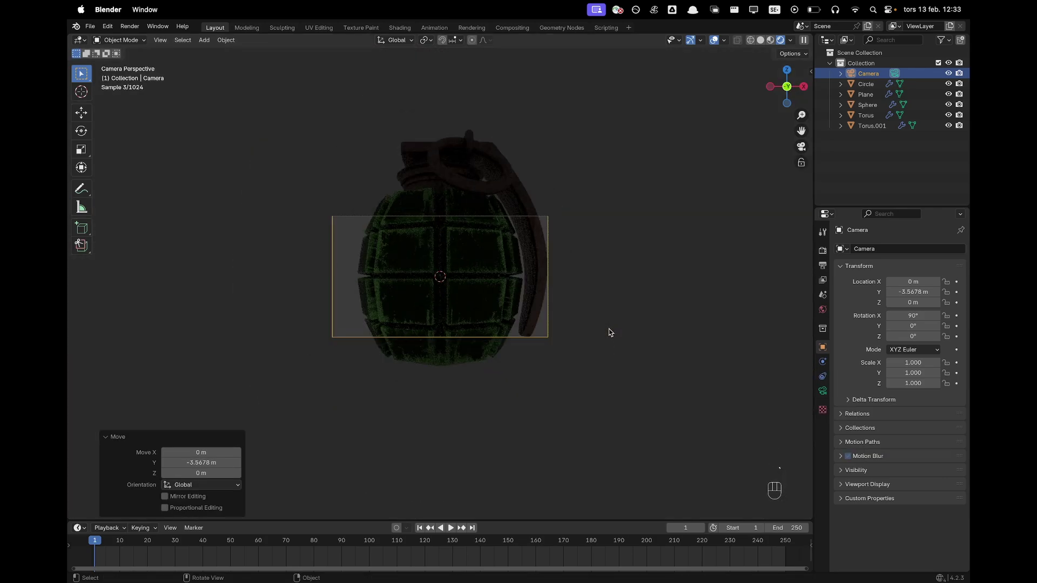
scroll(618, 325, "up", 1)
key("g")
key("z")
key("z")
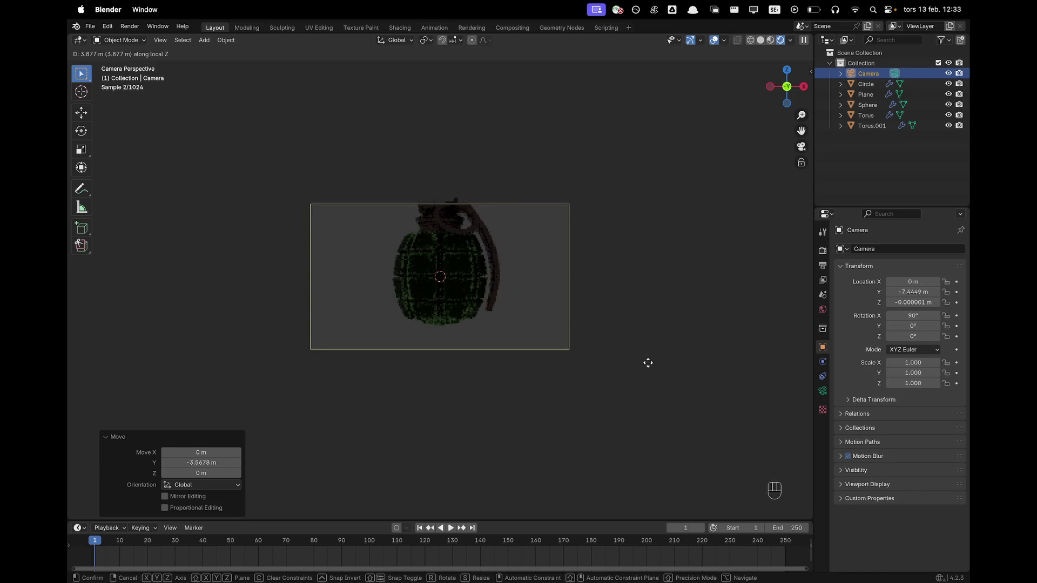
left_click(650, 370)
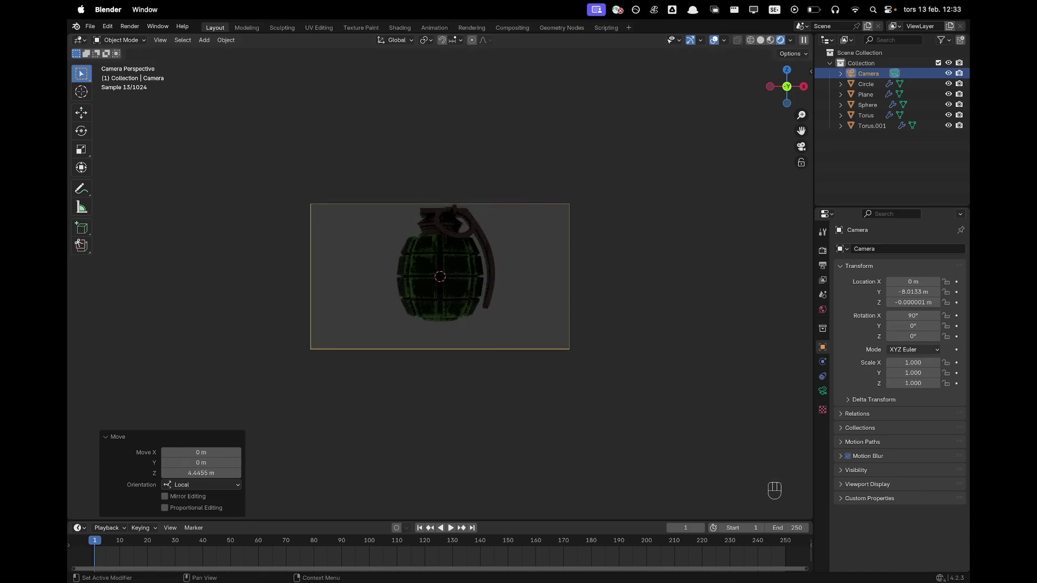
Select all grenade parts, including the small ring, and move them down about 0.26 m along Z
scroll(471, 293, "up", 3)
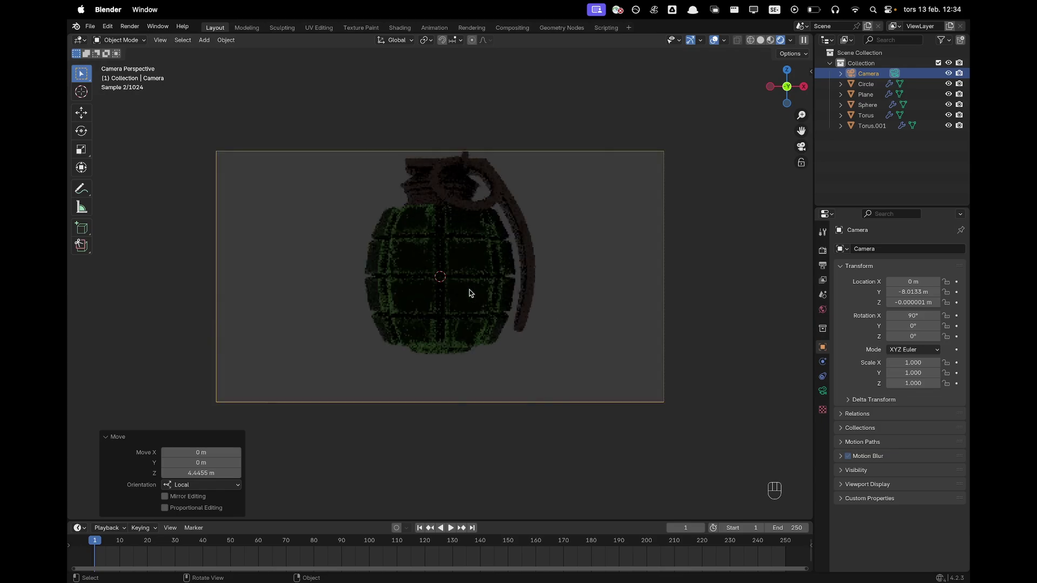
left_click_drag(365, 173, 589, 362)
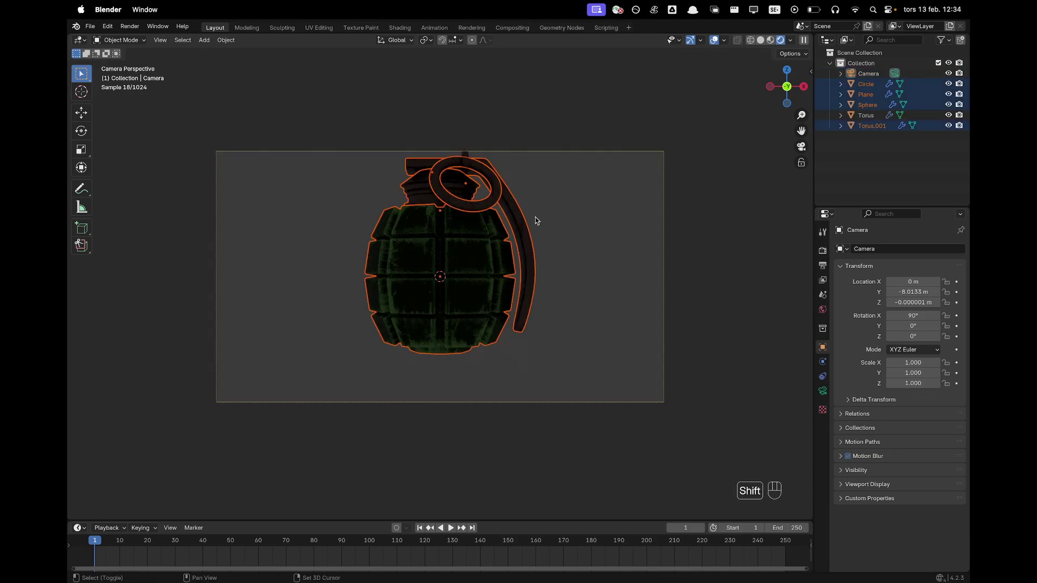
left_click(463, 160, "shift")
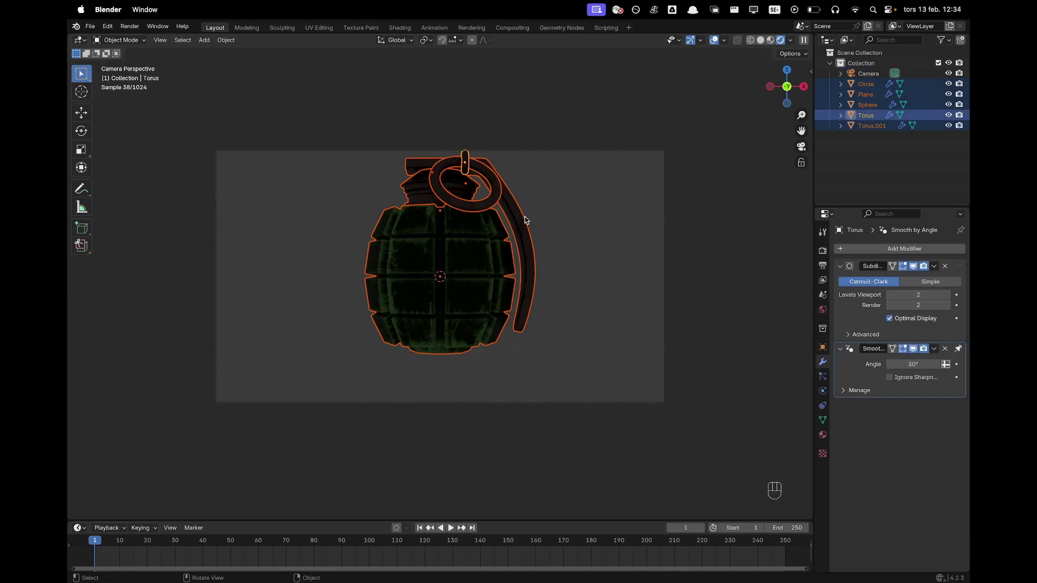
key("g")
key("z")
left_click(508, 161)
Tilt the grenade about 20.9° in the camera view, then trackball-rotate it by about 17.2° and -20.6°
key("r")
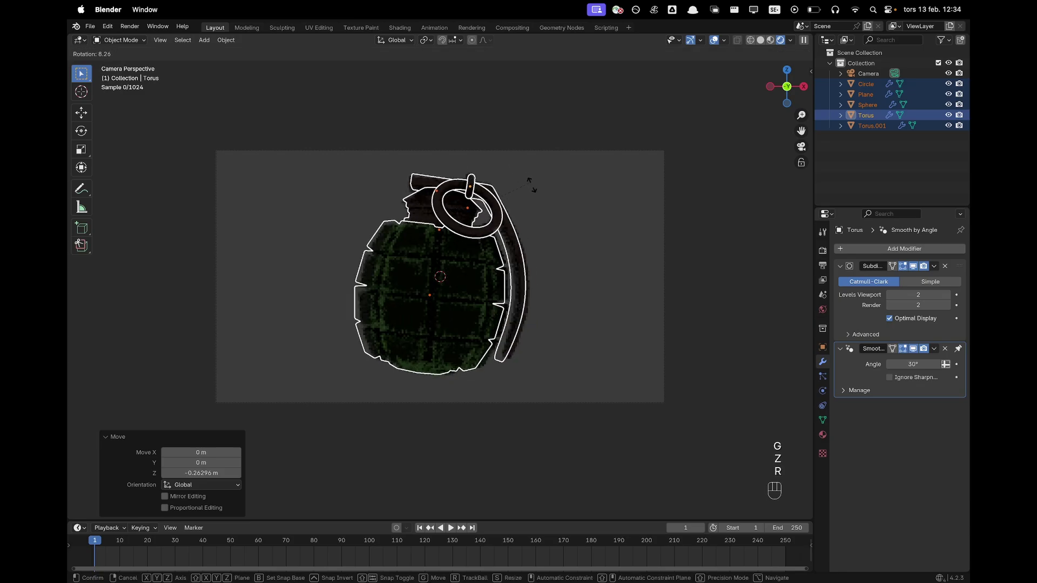
left_click(532, 184)
key("r")
key("r")
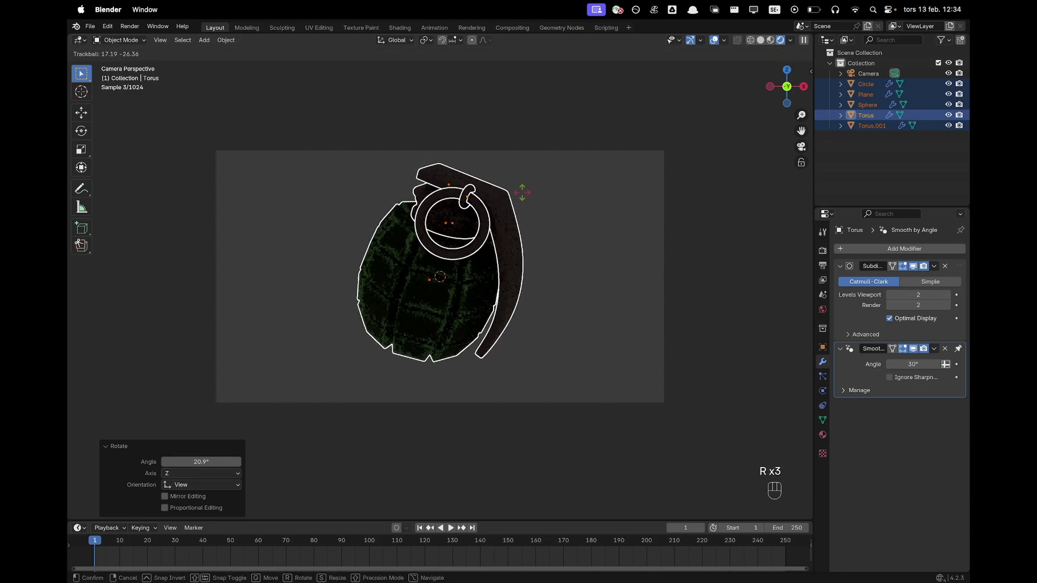
left_click(527, 195)
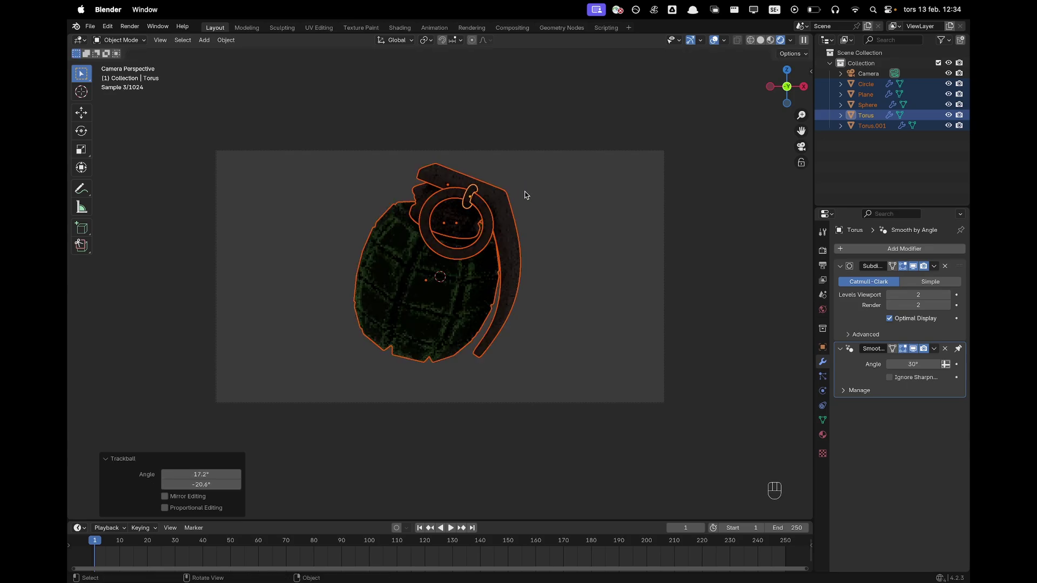
Move the grenade about 0.08 m along X and 0.14 m down to recentre it in the camera frame, and deselect it
key("g")
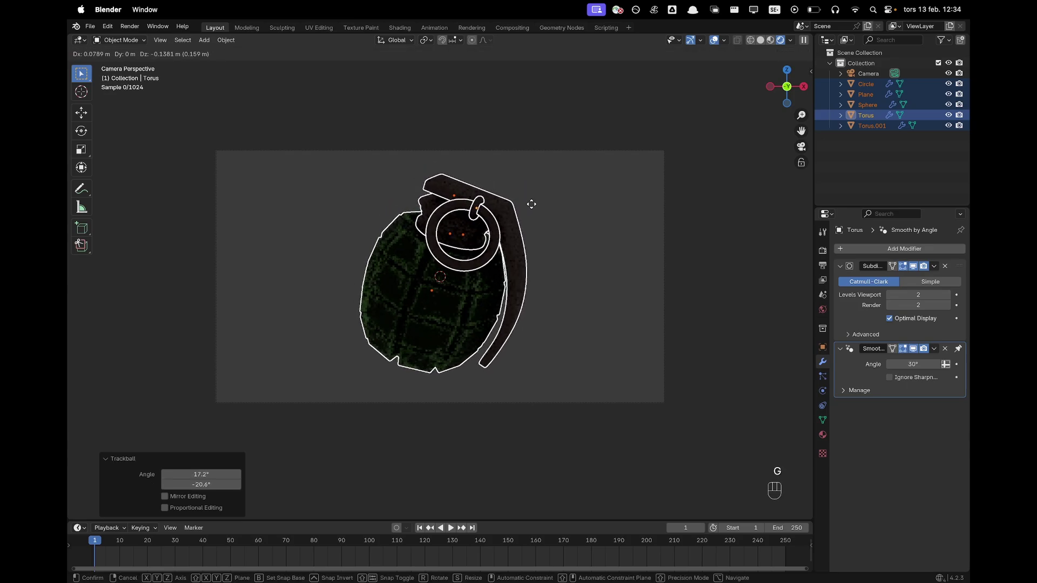
left_click(532, 203)
left_click(541, 311)
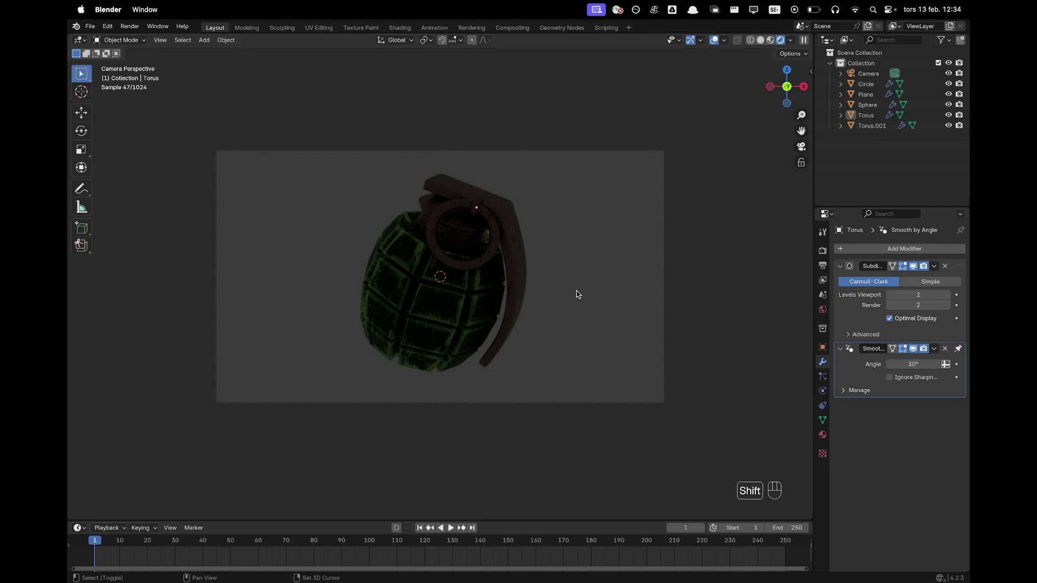
Add a plane and rotate it 90° about the X axis so it faces the camera
key("shift+a")
mouse_move(551, 138)
left_click(616, 140)
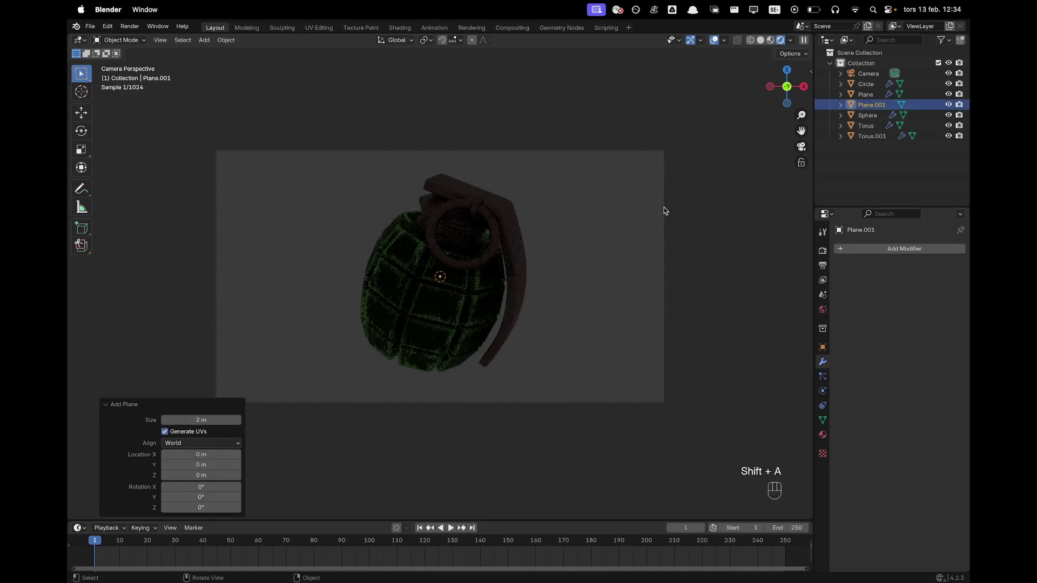
key("r")
key("x")
key("9")
key("0")
key("Return")
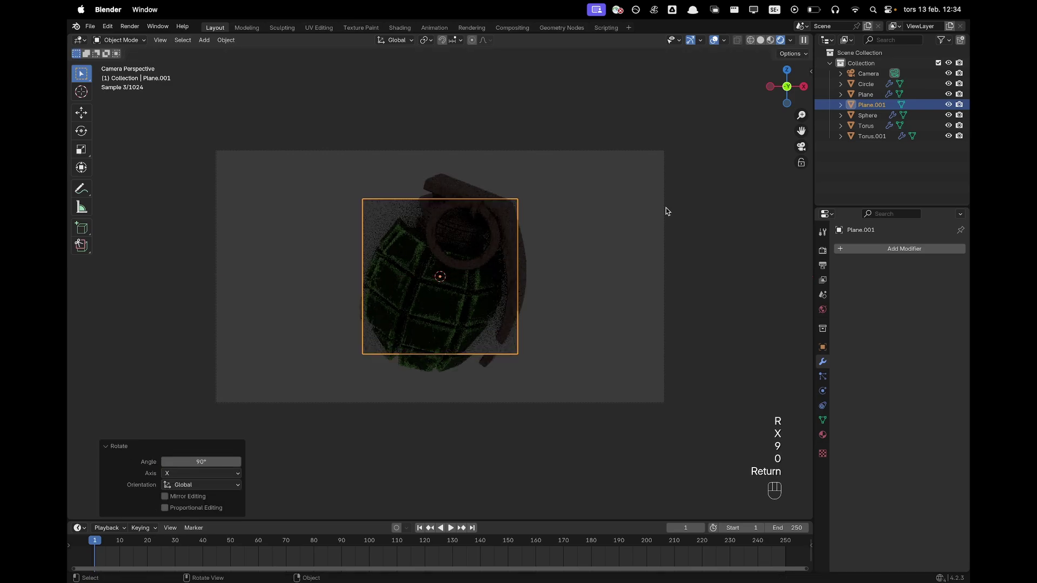
Move the plane about 11.5 m along Y to place it behind the grenade as a backdrop
key("g")
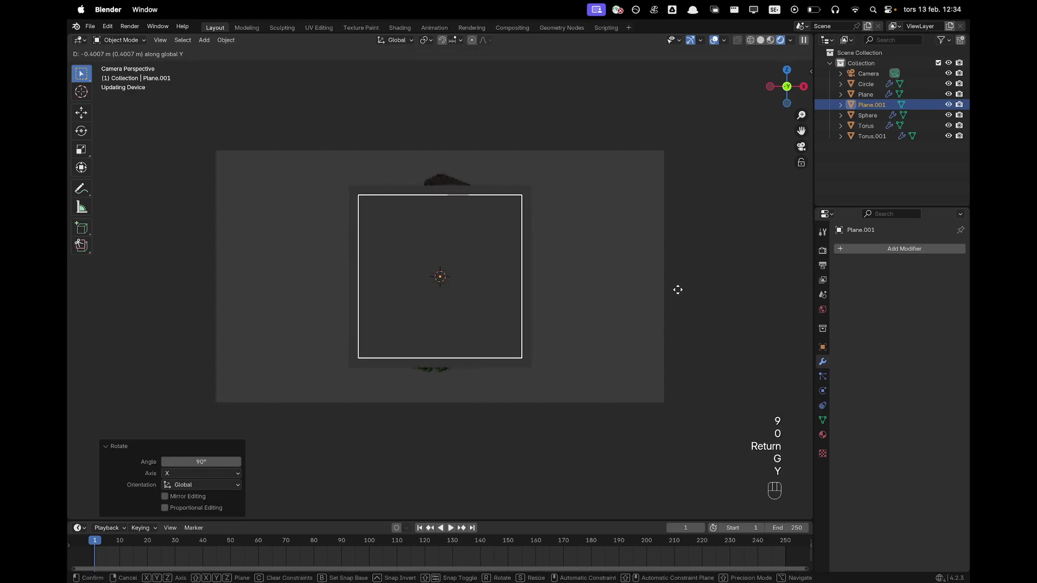
key("y")
left_click(666, 426)
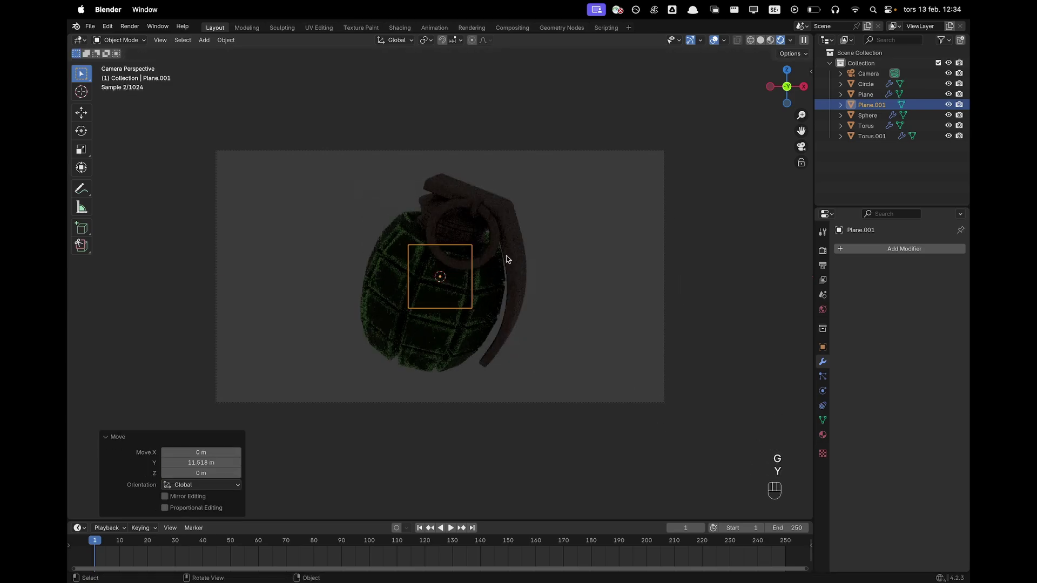
Scale the backdrop plane's mesh by about 4.31 in Edit Mode and widen it along X until it covers the camera frame
middle_click_drag(507, 260, 501, 259)
scroll(502, 260, "down", 3)
key("Tab")
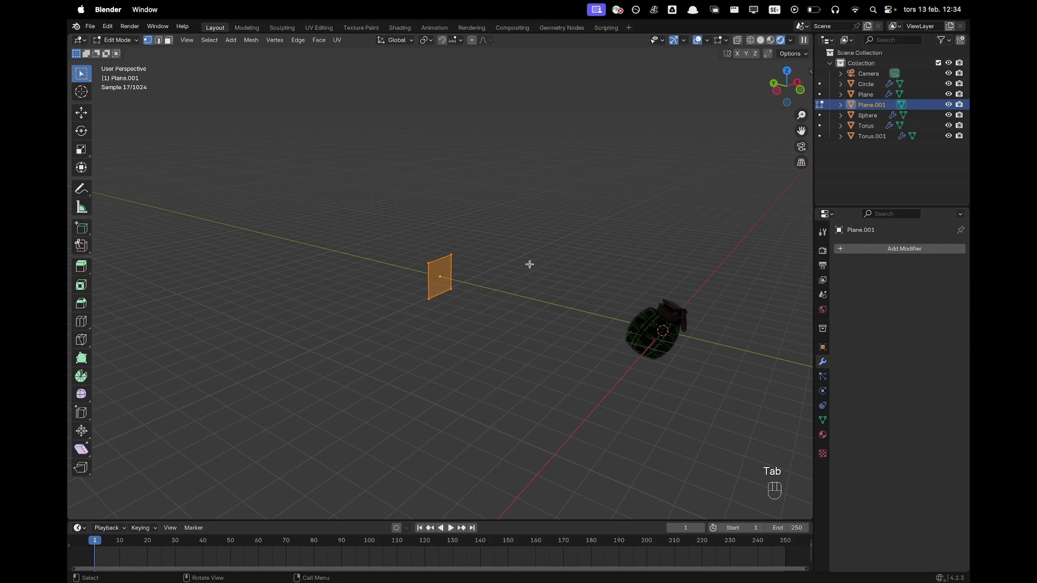
key("grave")
left_click(494, 291)
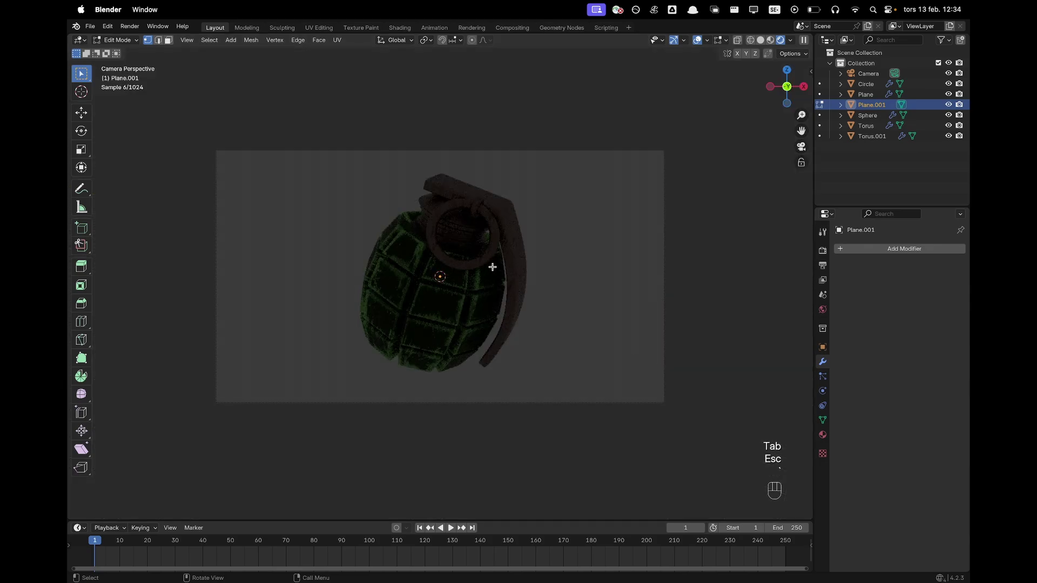
key("s")
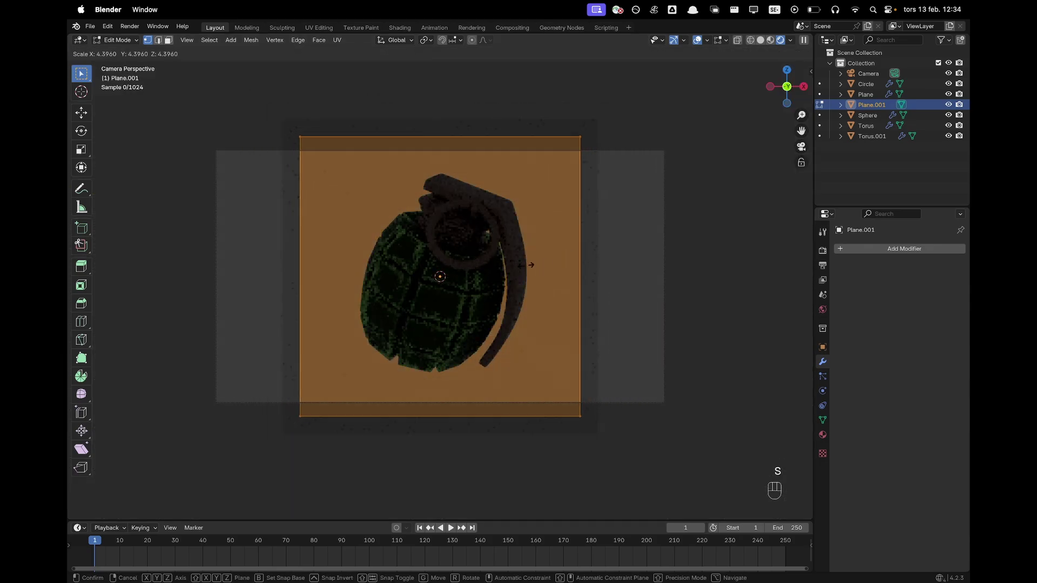
left_click(524, 265)
key("s")
key("x")
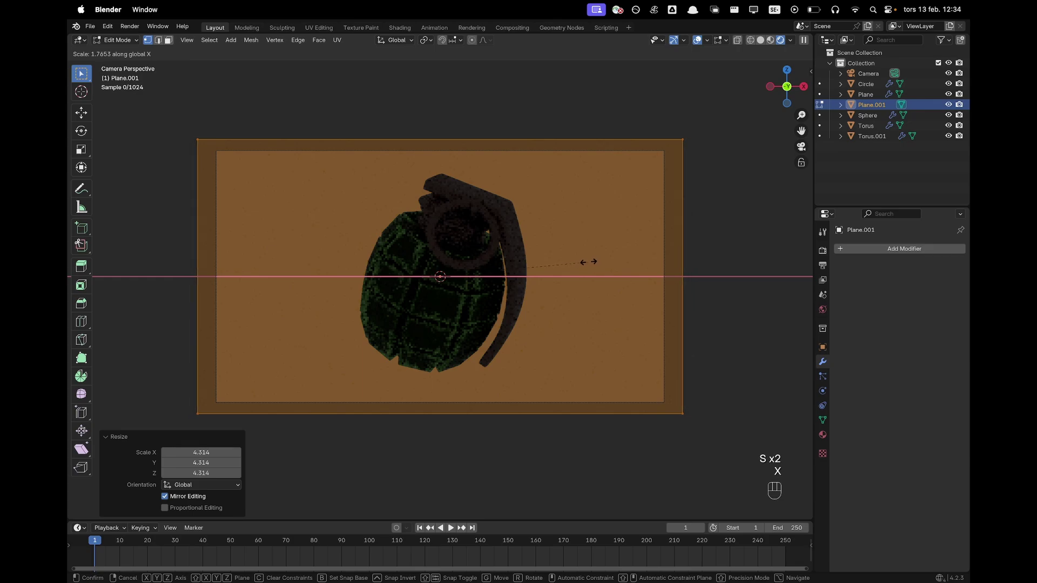
key("Tab")
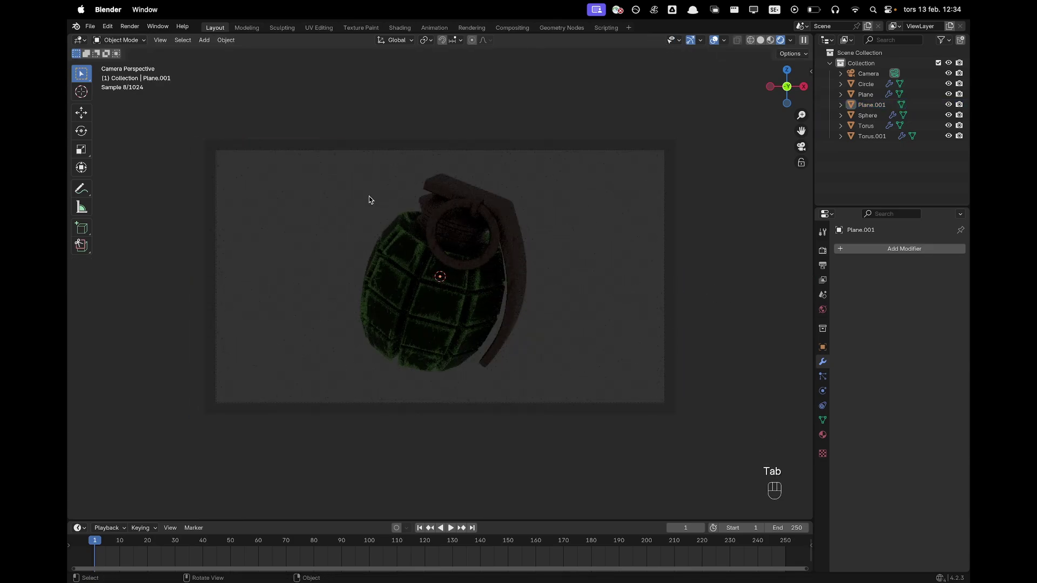
Select the grenade parts without the backdrop, rotate them about 9.26° in the camera view and shift them slightly down
key("a")
key("r")
key("Escape")
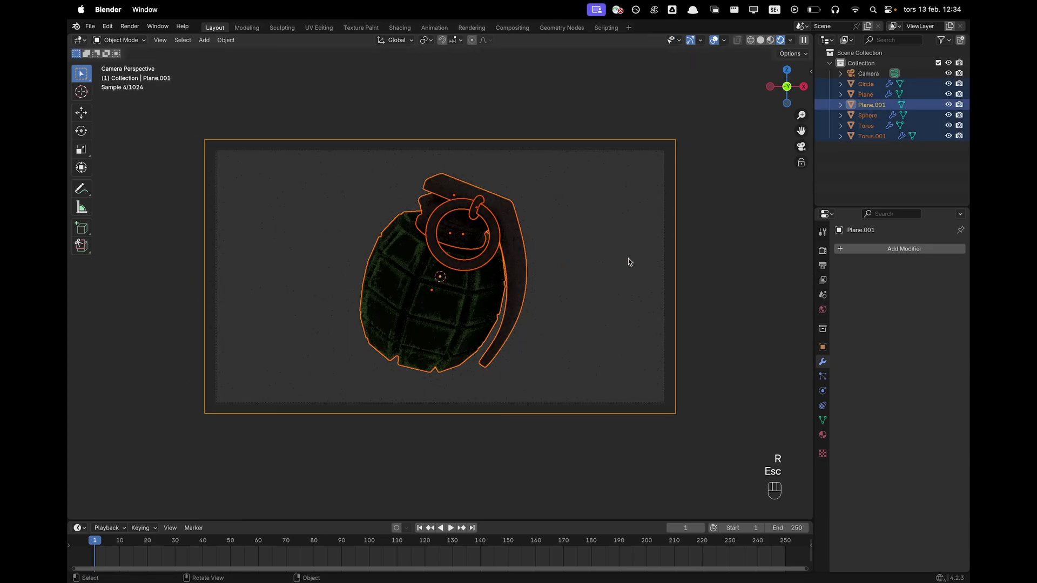
key("r")
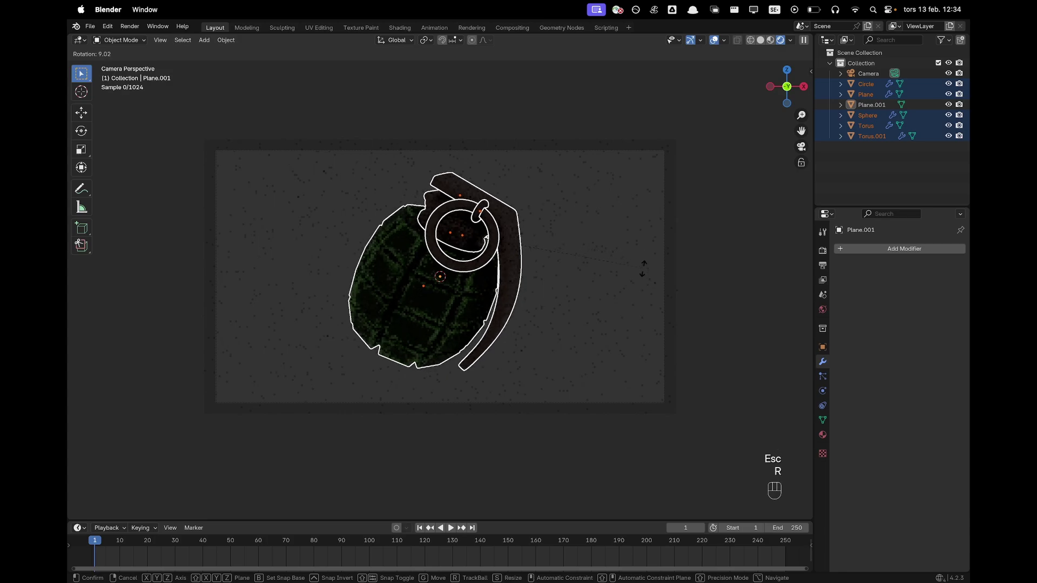
left_click(645, 271)
key("g")
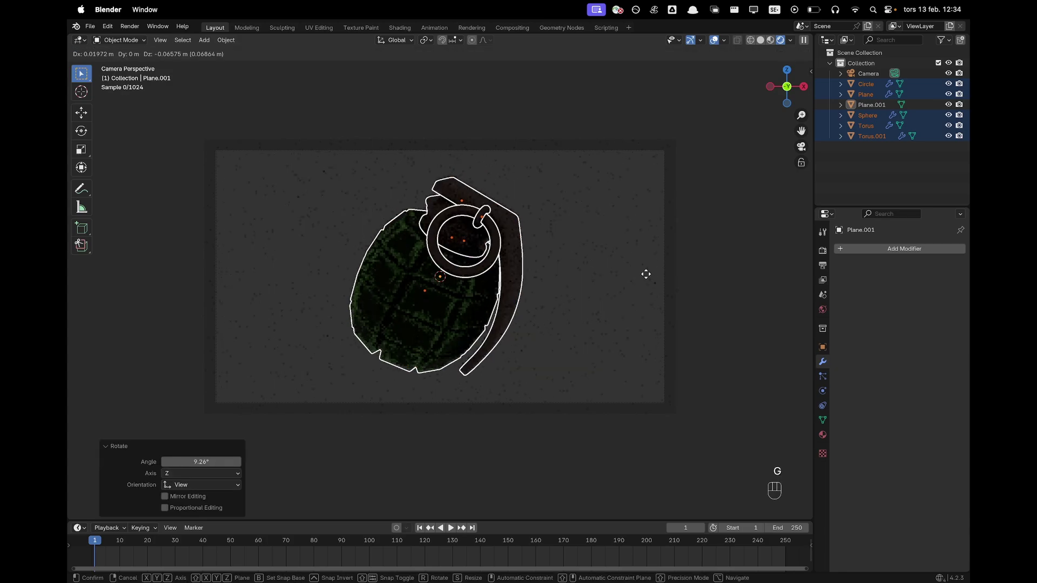
left_click(648, 278)
left_click(648, 279)
scroll(454, 289, "up", 1)
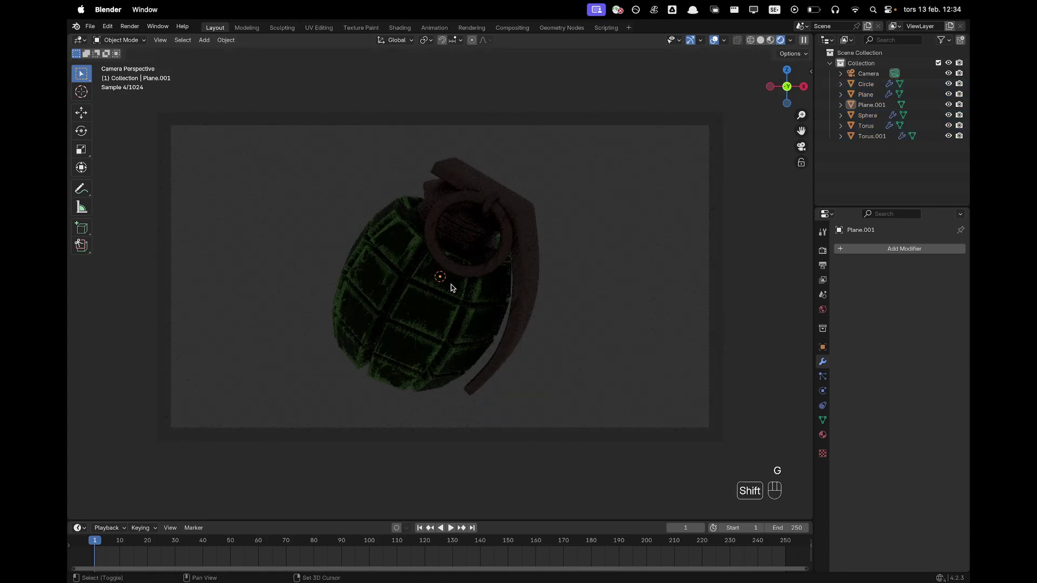
Add an area light and move it up about 3.26 m along Z above the grenade
key("shift+a")
mouse_move(458, 409)
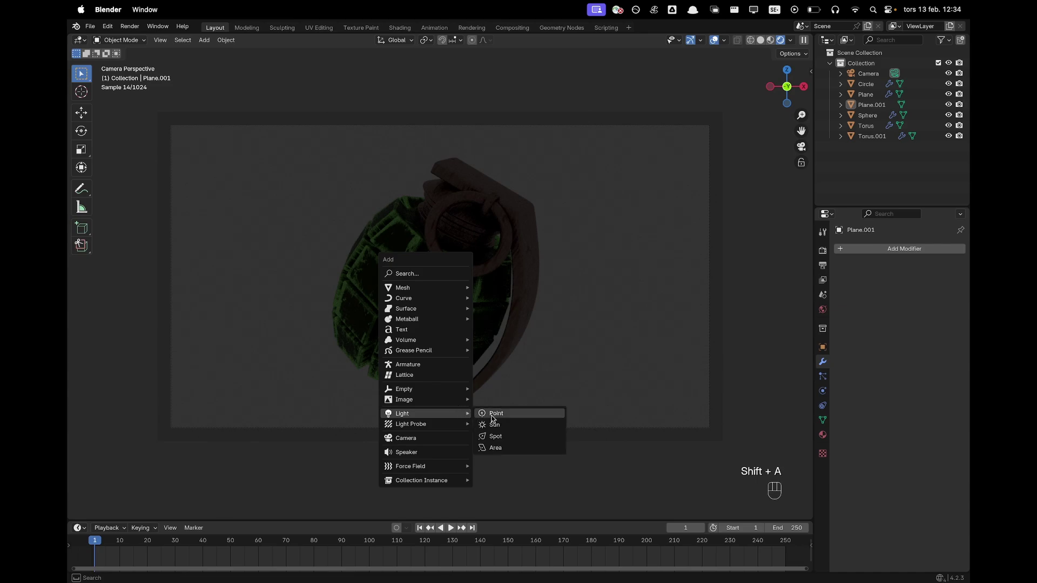
left_click(504, 447)
scroll(520, 352, "down", 2)
key("g")
key("z")
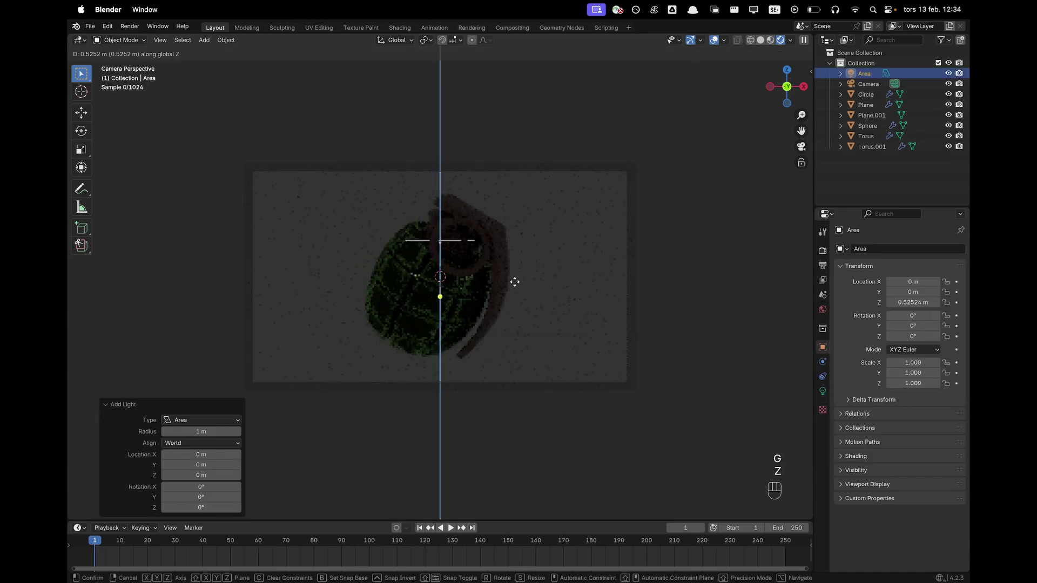
left_click(510, 142)
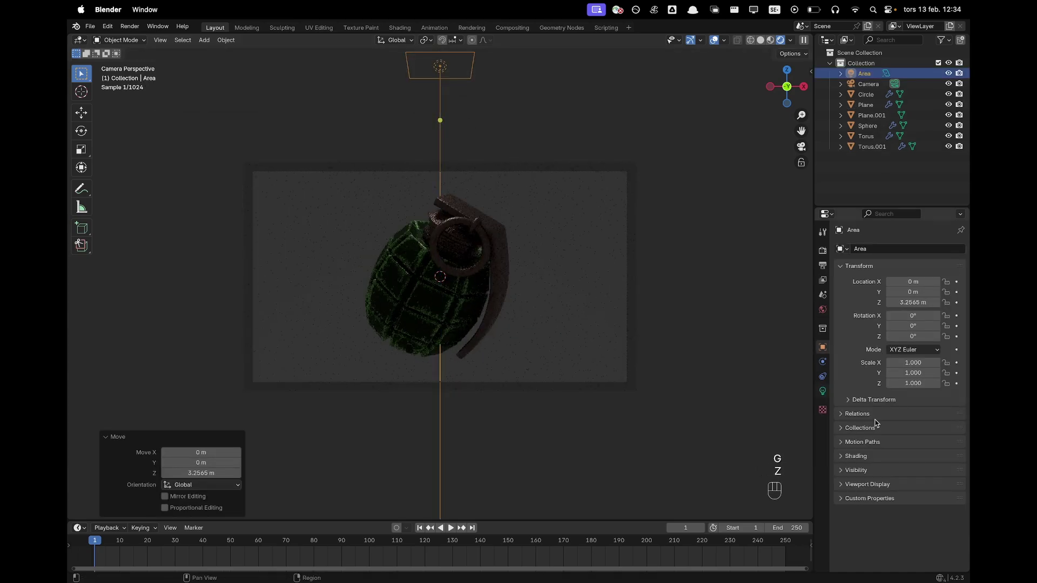
Change the area light's shape to Disk with a size of 3 m and a power of 150 W
left_click(823, 390)
left_click(912, 337)
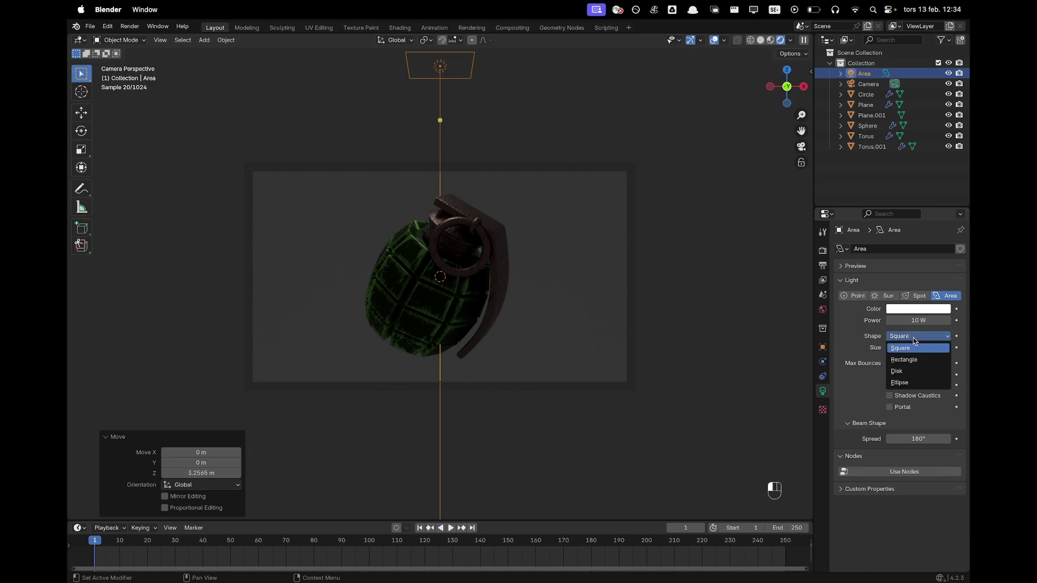
left_click(910, 372)
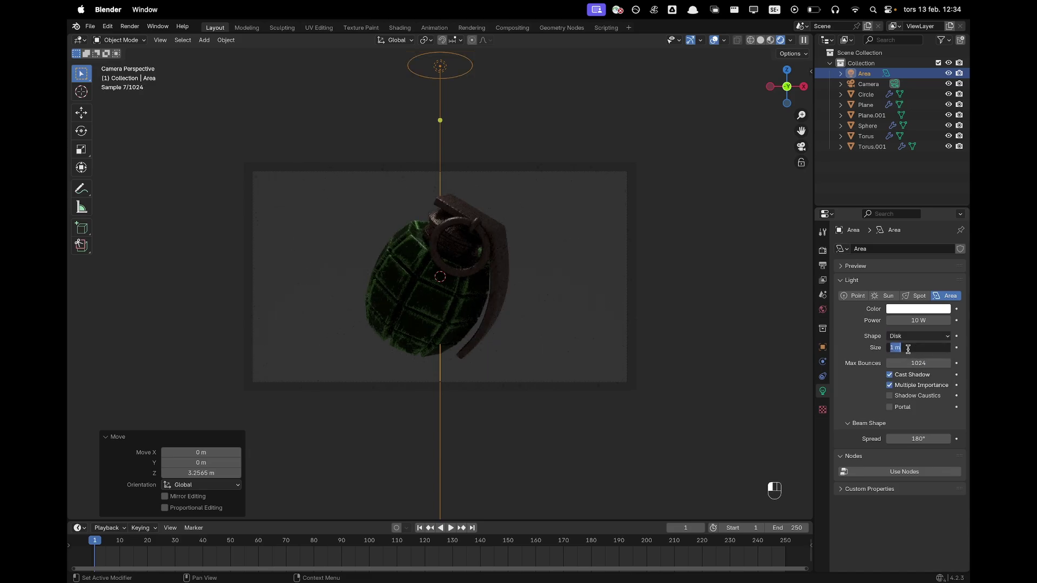
type("3")
key("Tab")
left_click(918, 322)
left_click(922, 320)
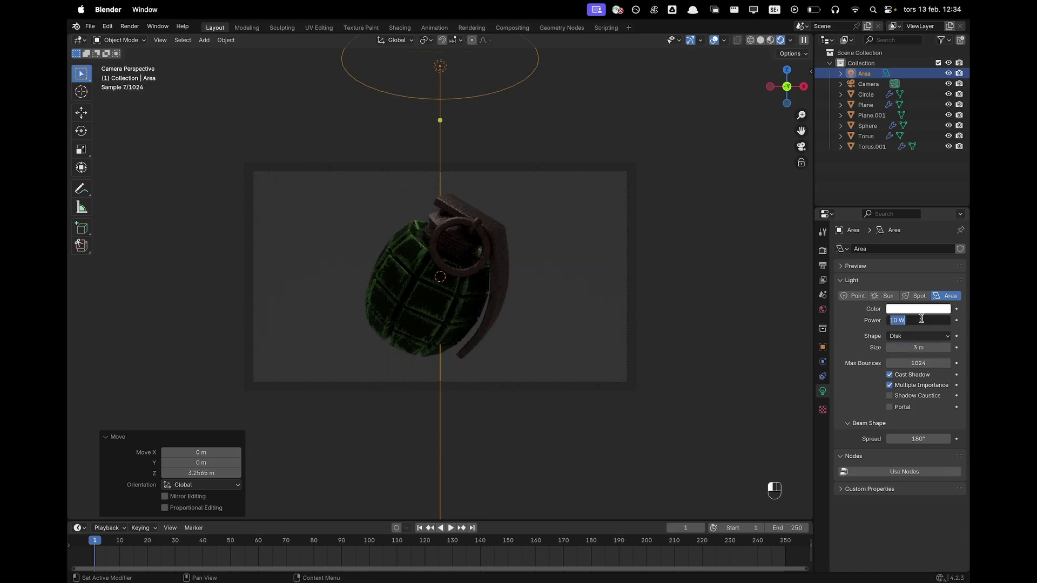
type("150")
key("Return")
Raise the disk light by about another 0.21 m along Z
scroll(558, 265, "down", 1)
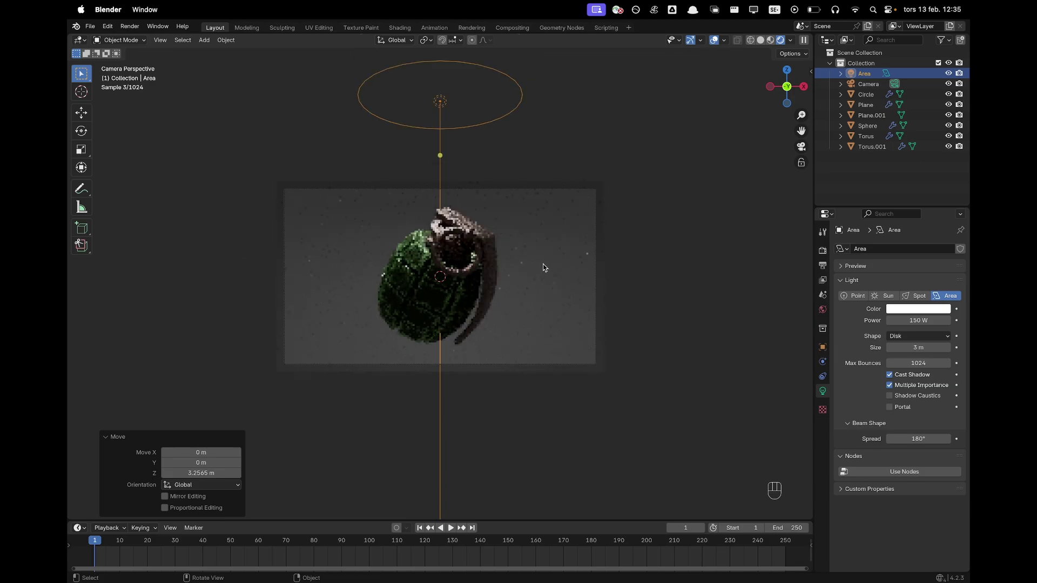
scroll(500, 243, "up", 1)
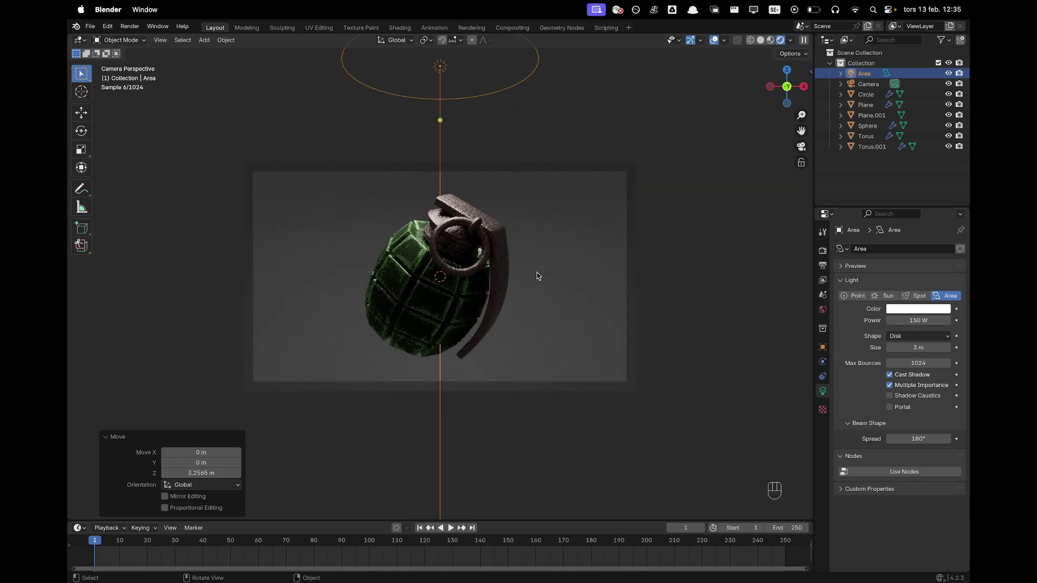
key("g")
key("z")
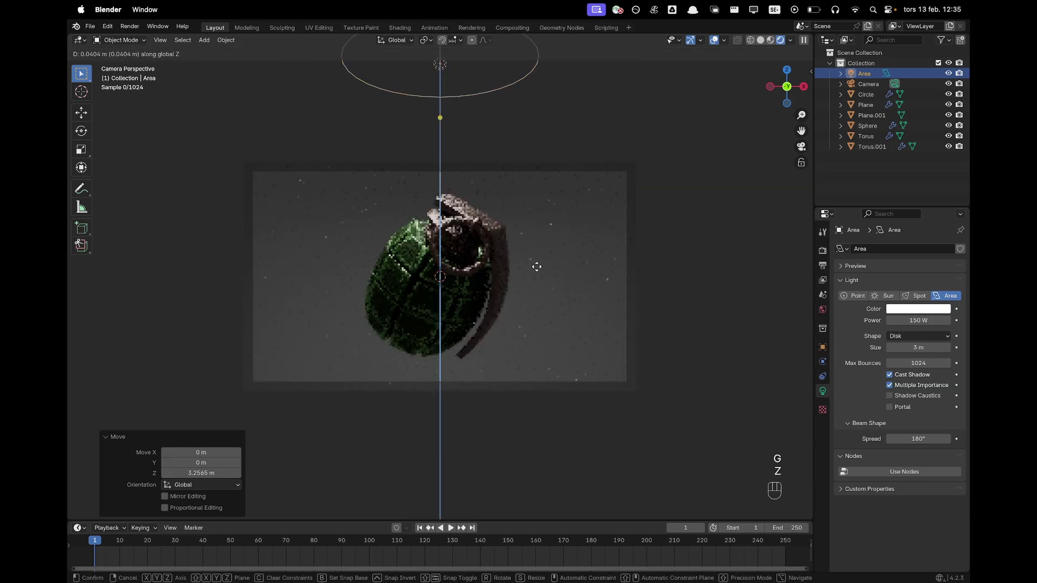
left_click(537, 258)
Use the 3D cursor as pivot point, duplicate the disk light and rotate the copy 60° about X
key("period")
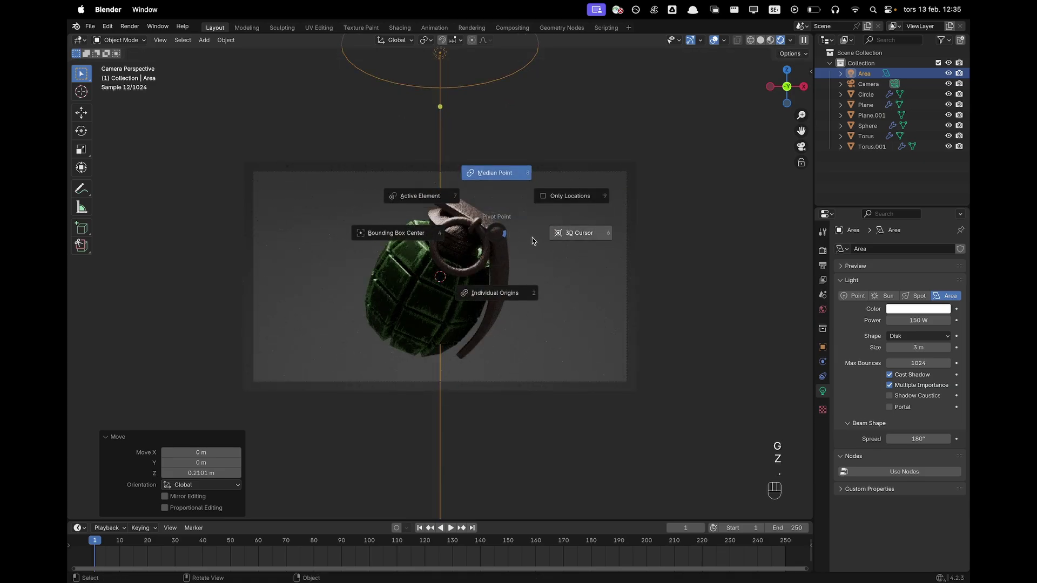
left_click(598, 236)
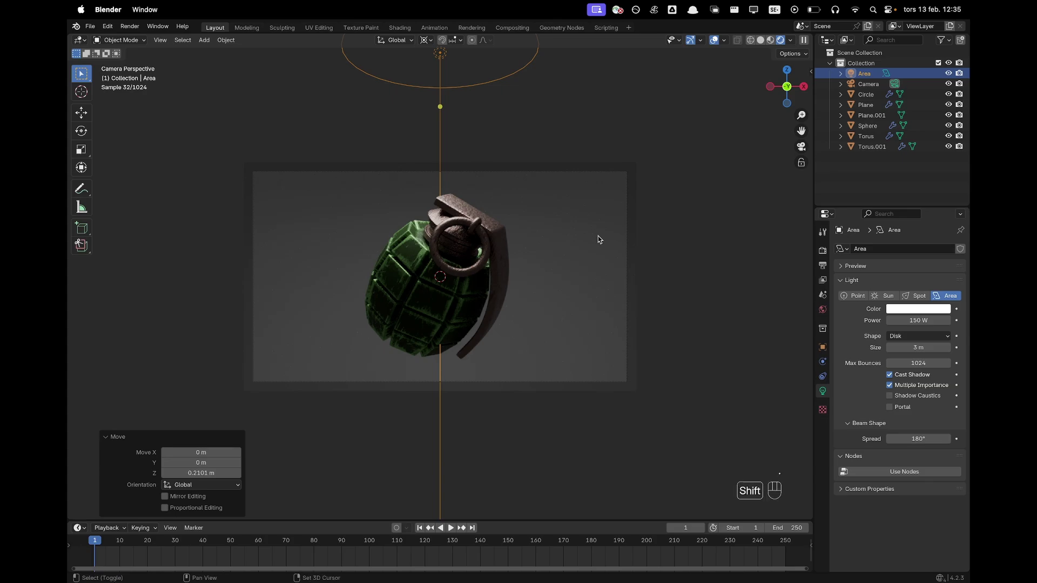
key("shift+d")
key("r")
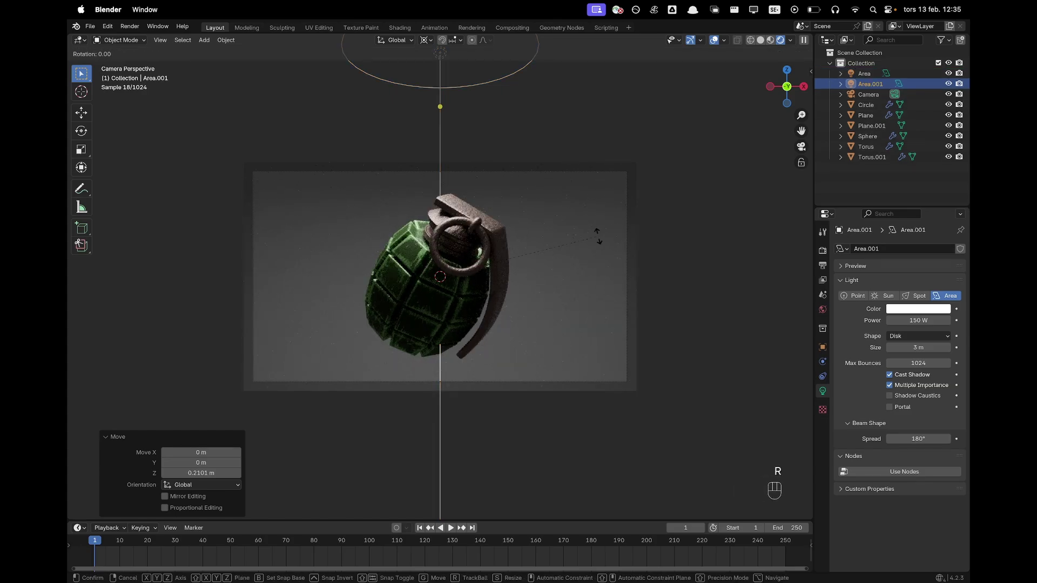
type("x")
type("60")
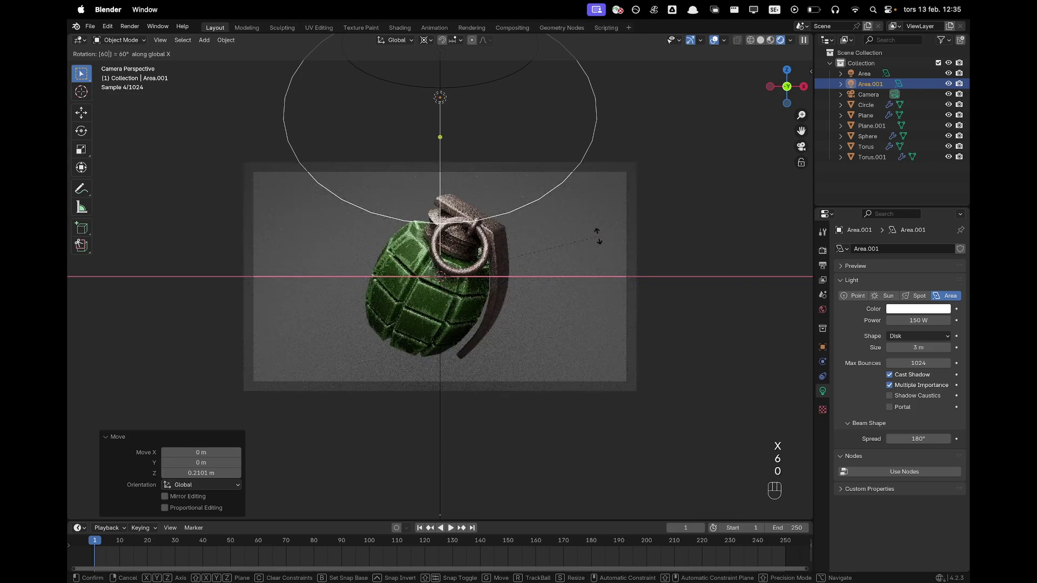
key("Return")
In top view, rotate the duplicated light about 49.6° around the 3D cursor so it lights the grenade from the front-left
key("grave")
left_click(603, 197)
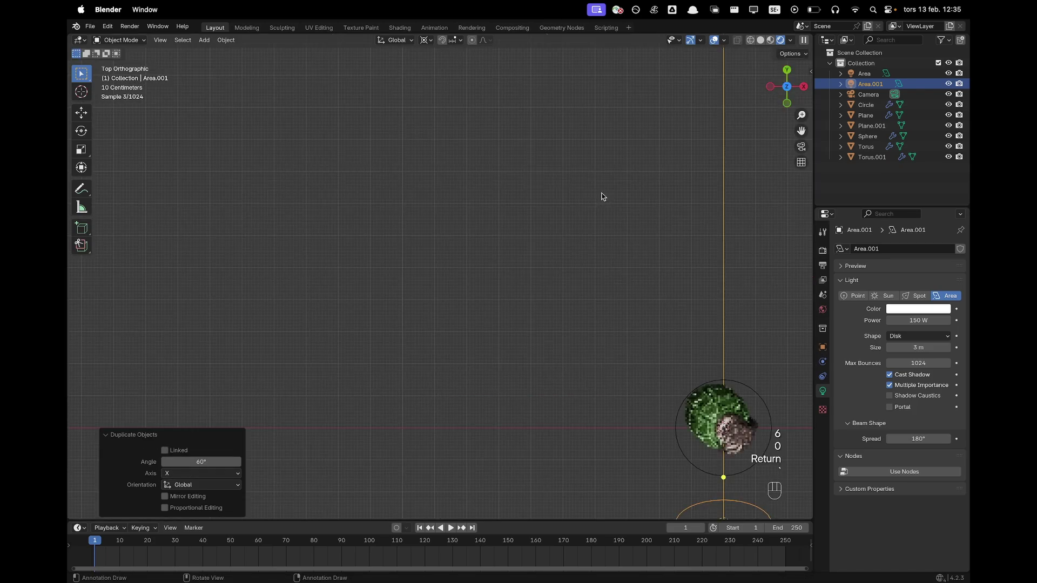
scroll(589, 313, "down", 1)
middle_click_drag(565, 347, 384, 224, "shift")
scroll(594, 348, "up", 3)
key("grave")
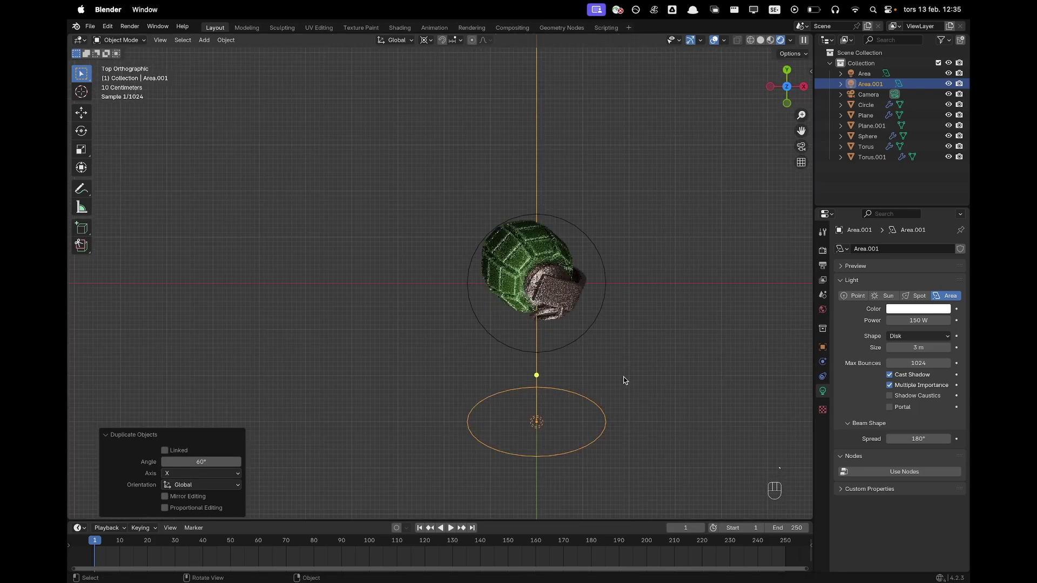
middle_click_drag(623, 381, 587, 340, "shift")
key("r")
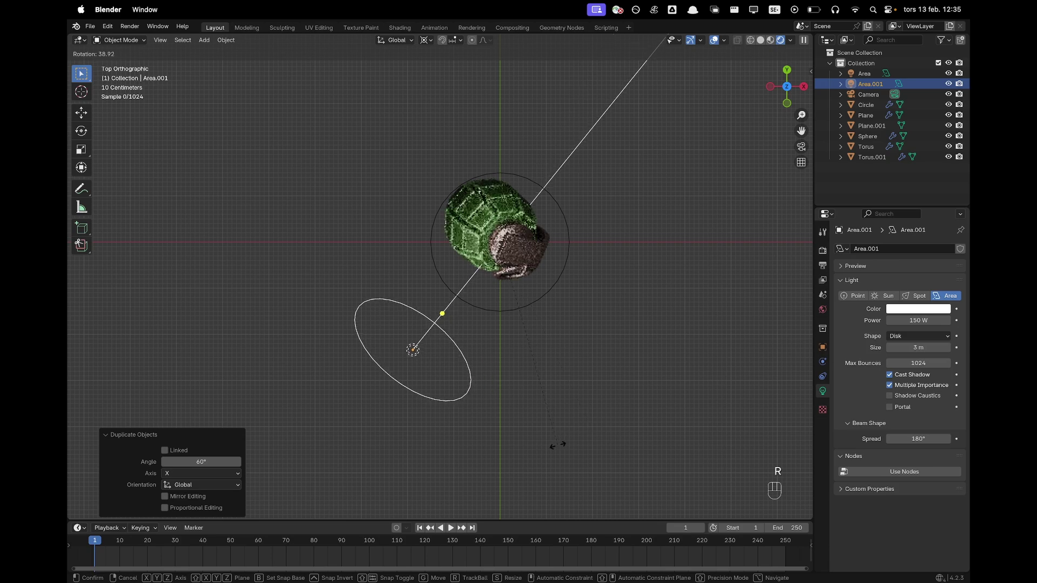
left_click(520, 460)
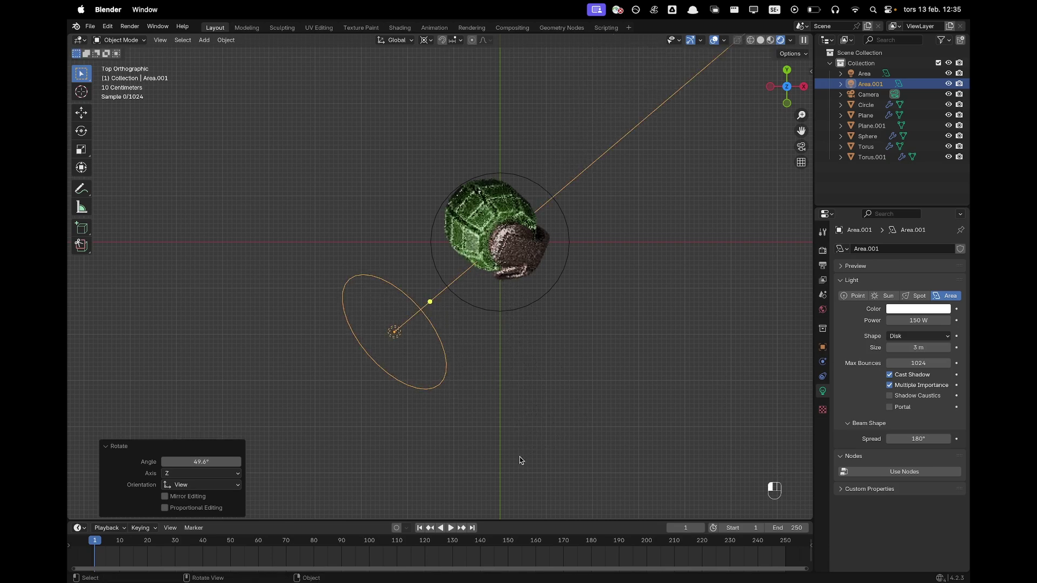
Return to the camera view, duplicate the front-left light and rotate the copy 120° about the global Z axis
key("grave")
left_click(491, 462)
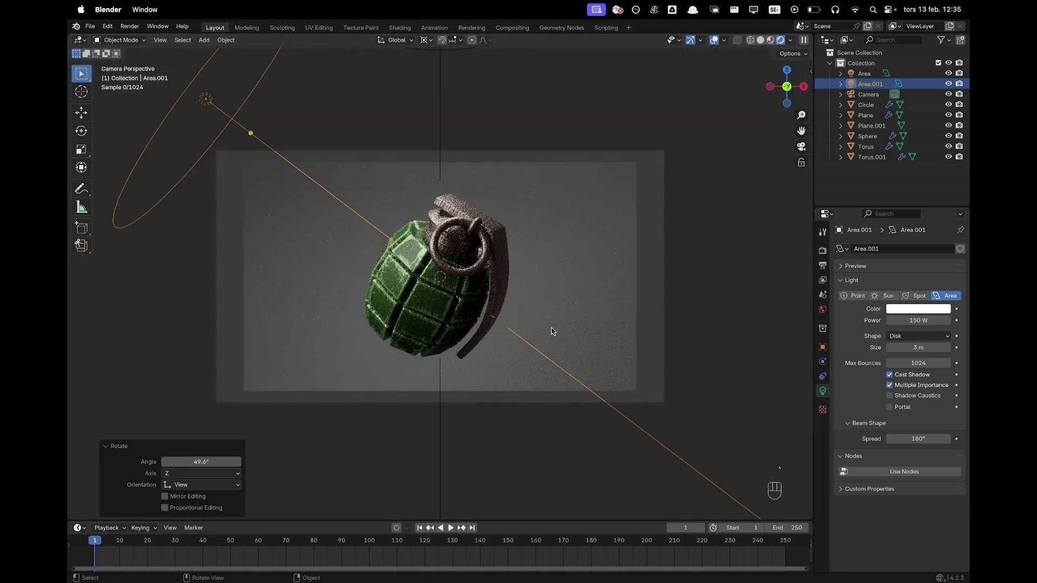
middle_click_drag(609, 304, 627, 286, "shift")
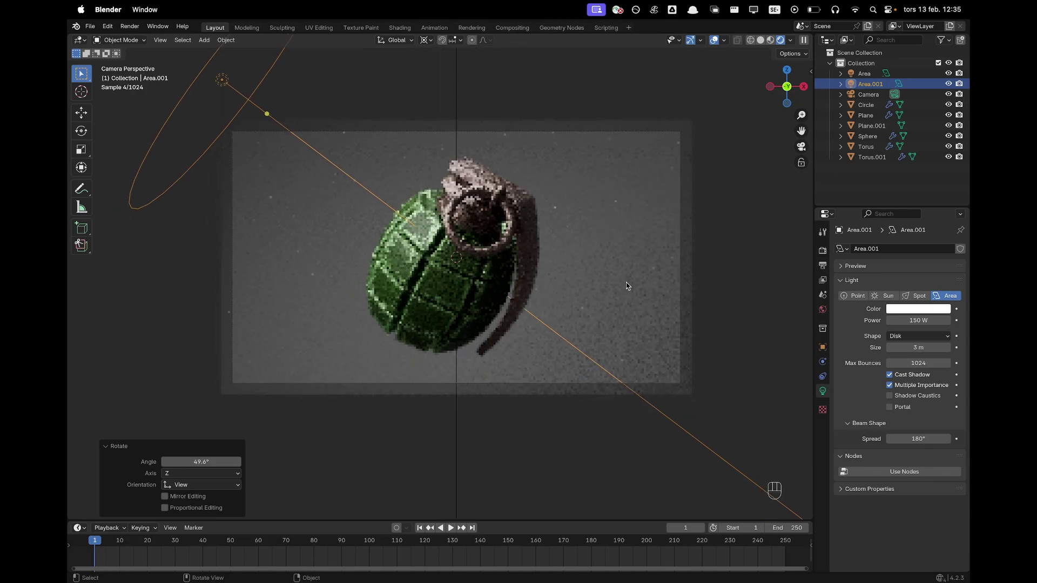
scroll(623, 287, "down", 1)
key("shift+d")
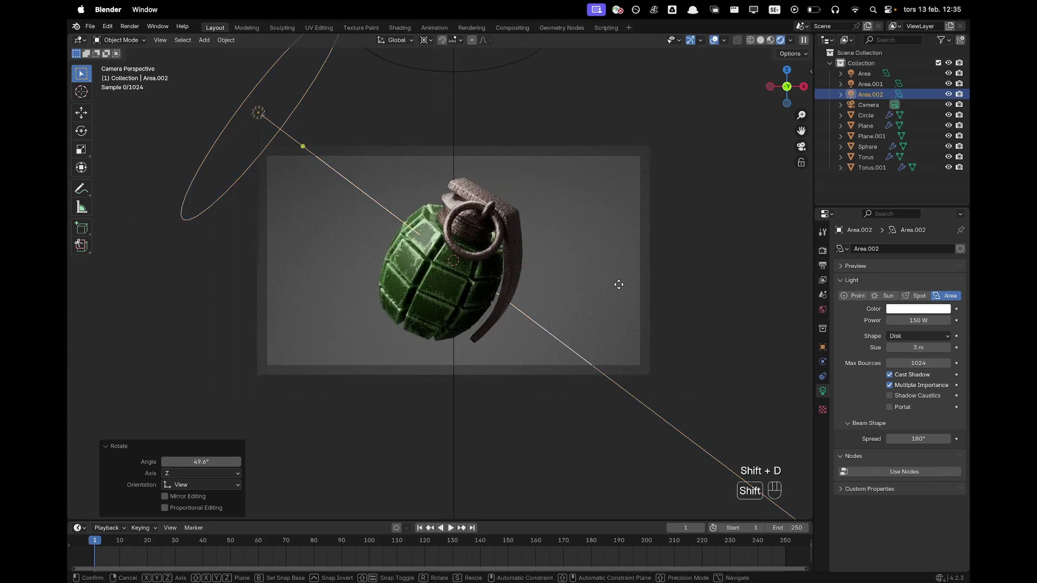
type("rz")
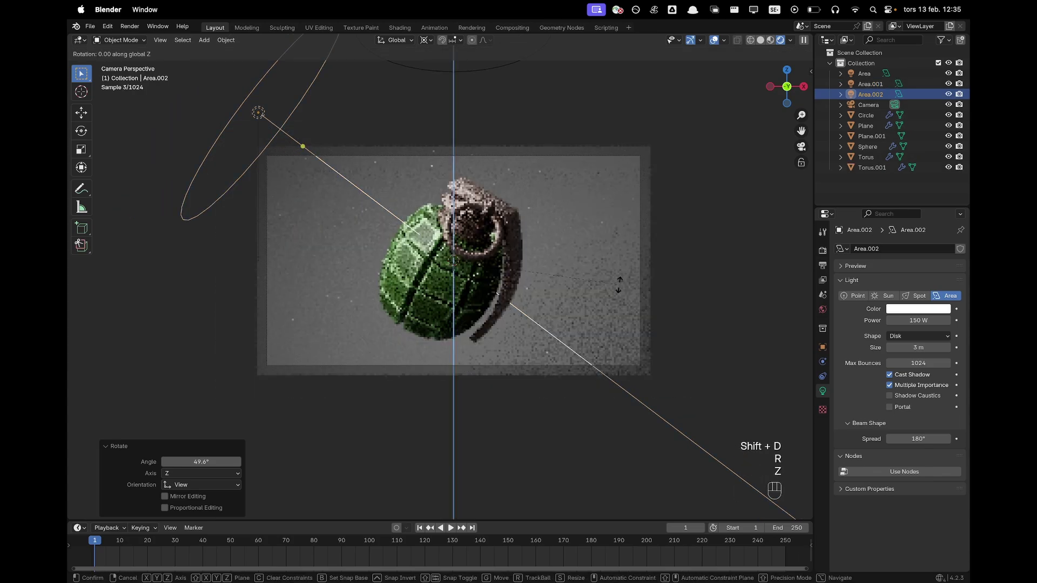
type("120")
key("Return")
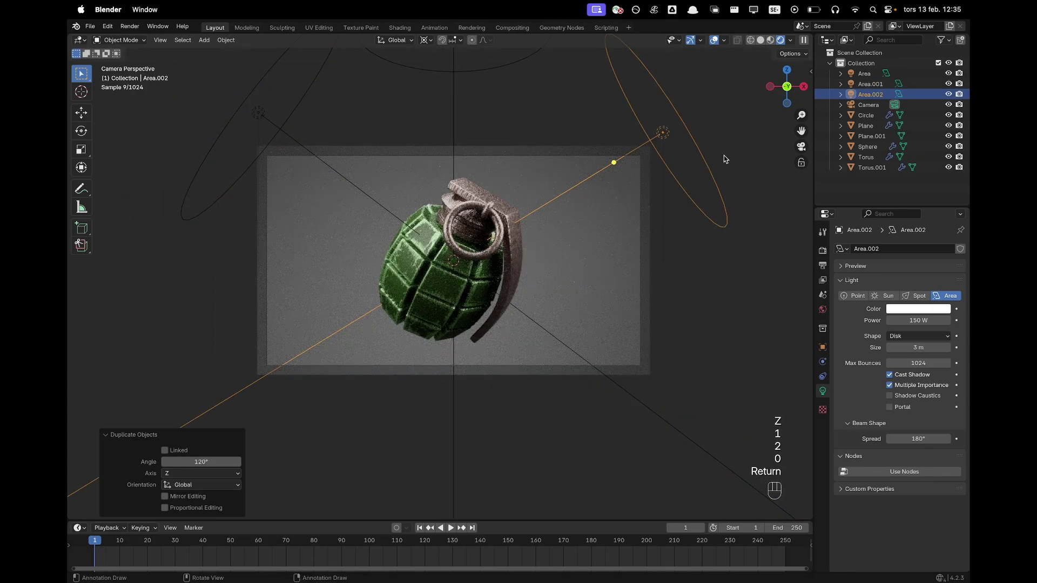
Rotate the third light about 62.4° around its local X axis so it shines up from the lower right
key("r")
key("x")
key("x")
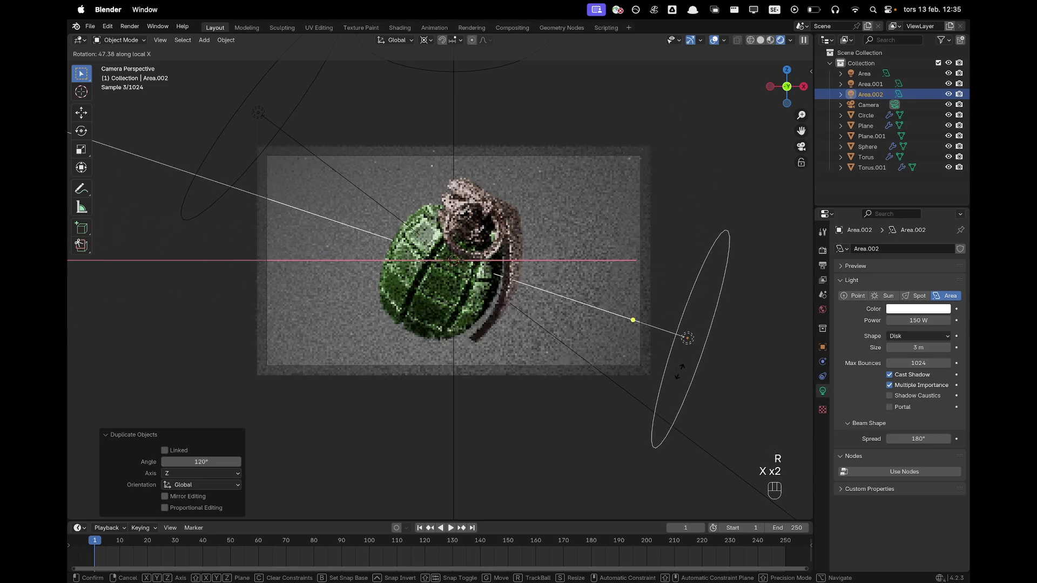
left_click(581, 342)
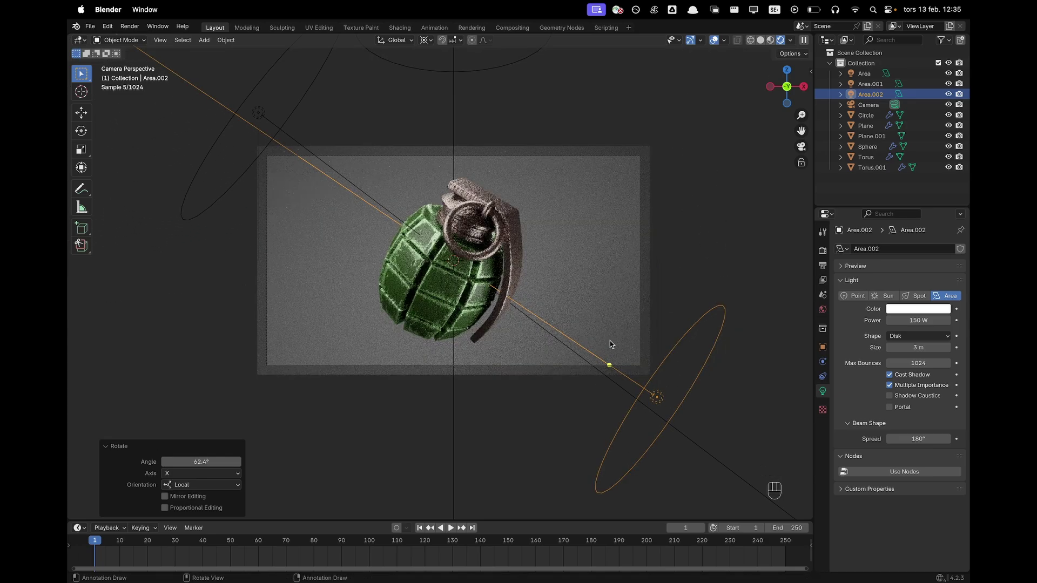
Set the lower-right light's power to 80 W
left_click(912, 325)
type("8")
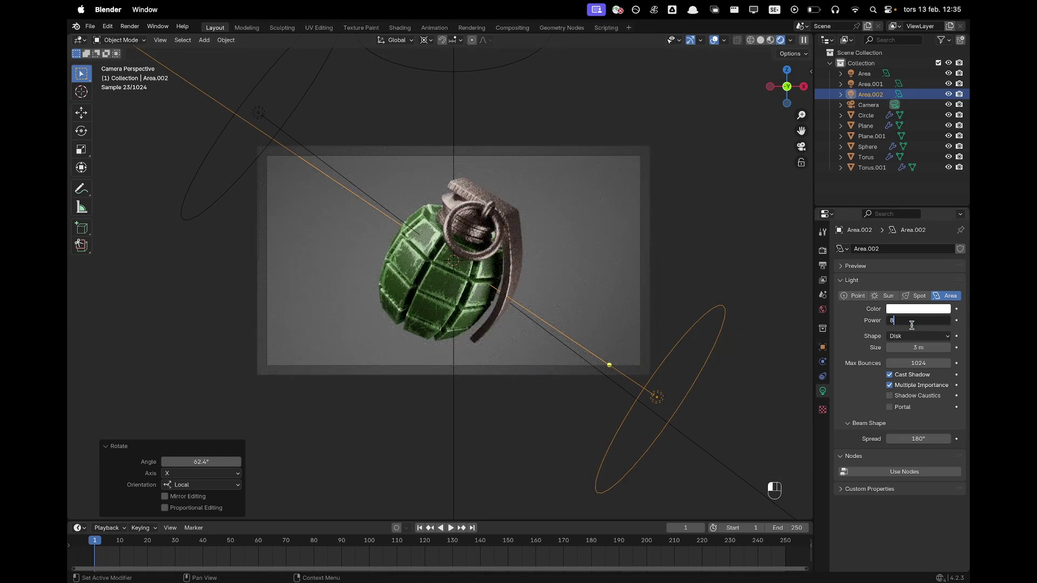
type("0")
key("Return")
scroll(444, 422, "up", 1)
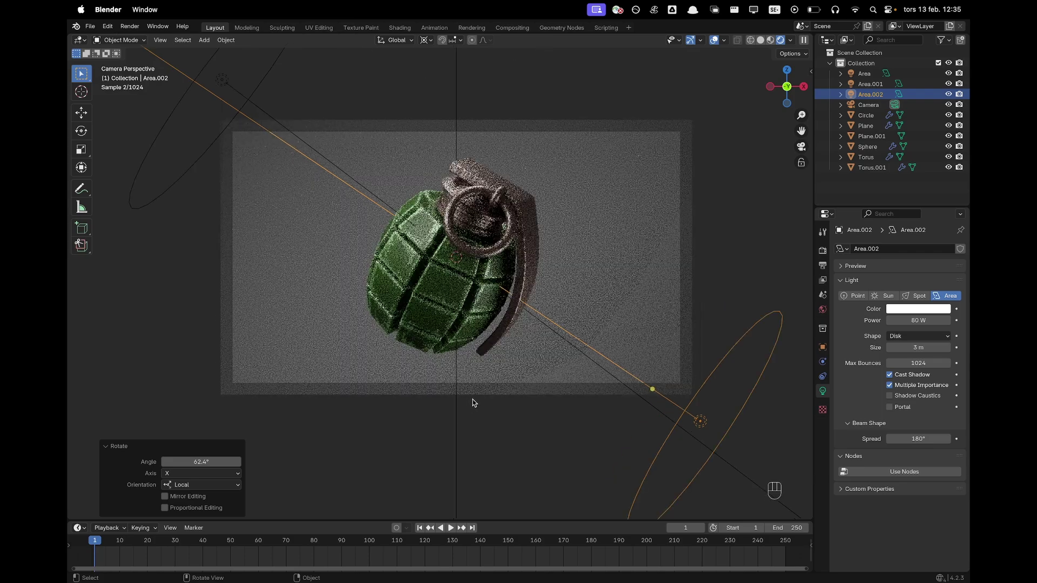
Tint the lower-right light pale mint with the colour D1FFF4 and deselect it
left_click(930, 311)
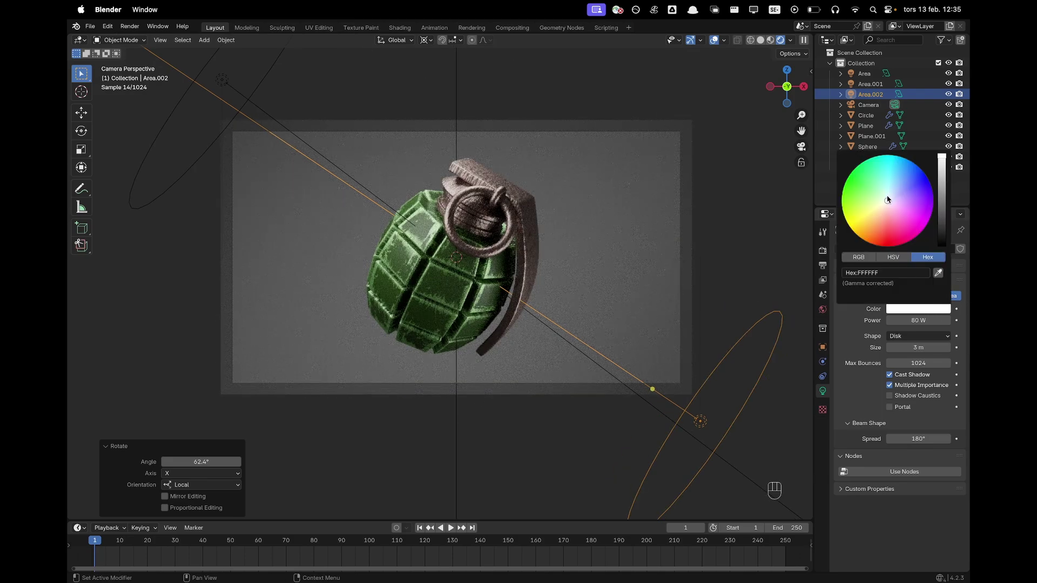
left_click(885, 193)
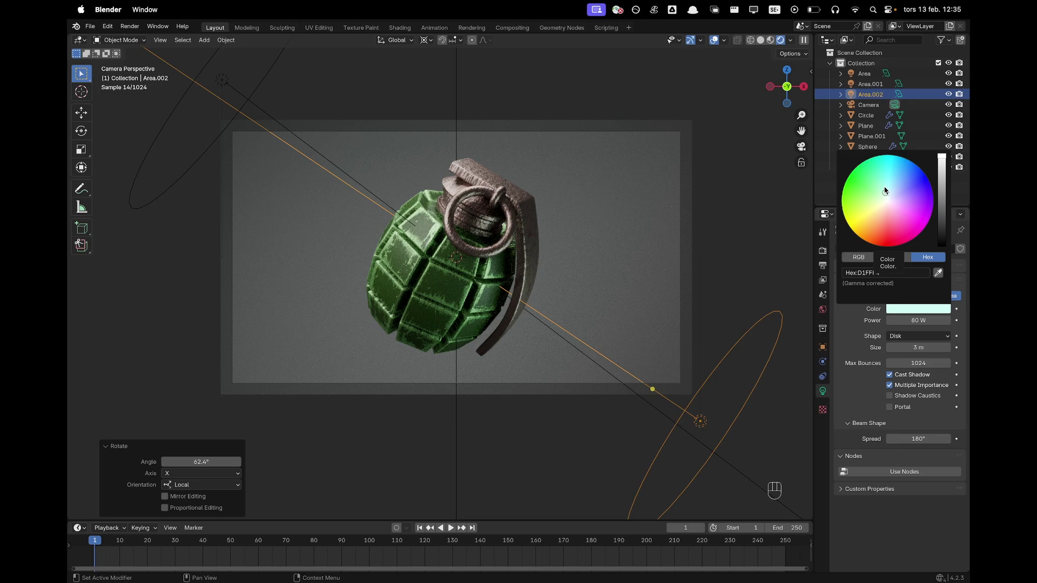
left_click(918, 311)
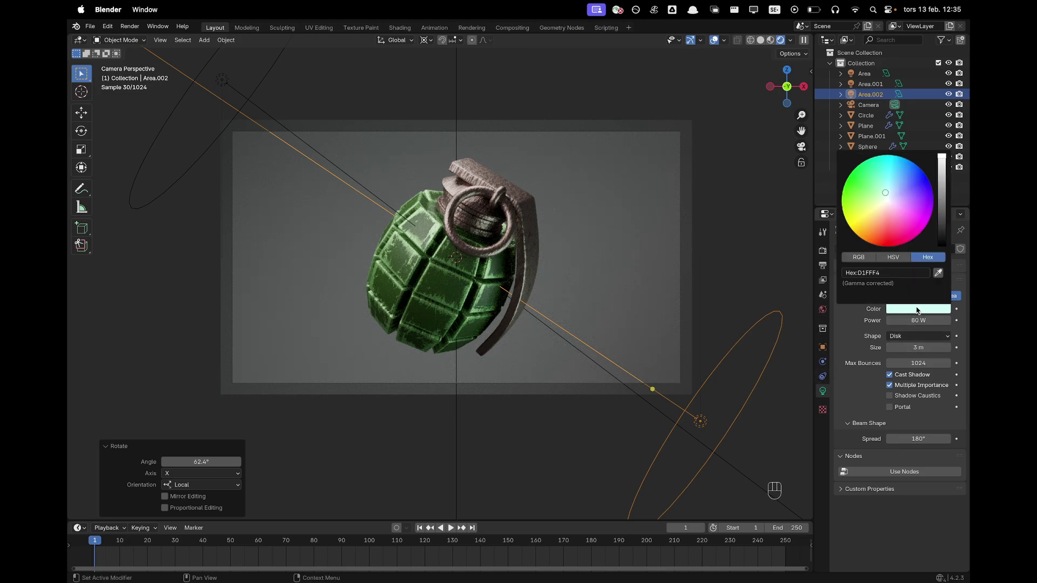
left_click(435, 435)
Add another area light at the origin and rotate it −90° about the X axis
scroll(499, 296, "down", 1)
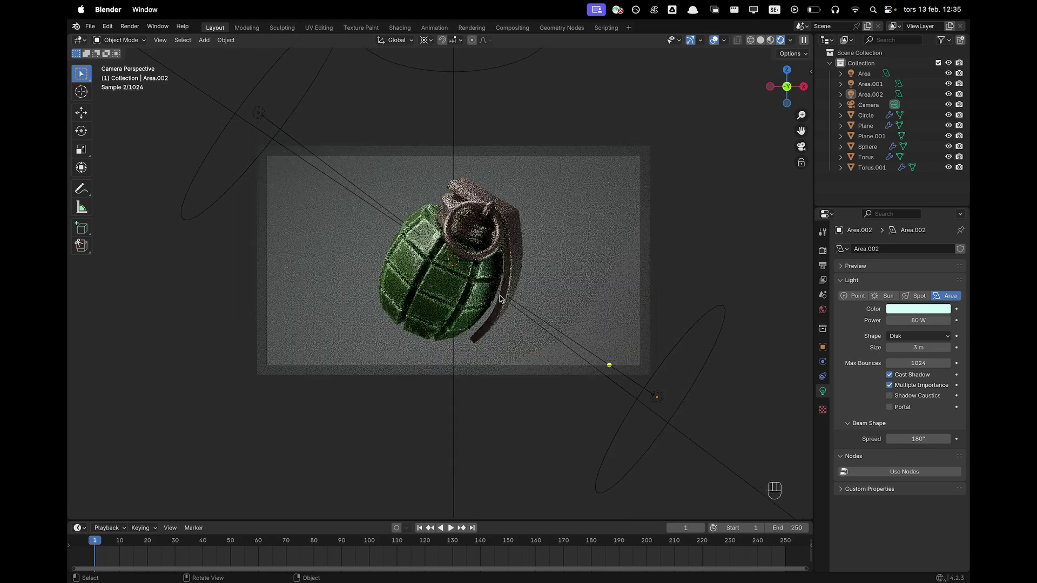
mouse_move(500, 303)
middle_mouse_down()
mouse_move(514, 291)
mouse_move(593, 312)
mouse_move(646, 285)
mouse_move(504, 285)
mouse_move(507, 302)
middle_mouse_up()
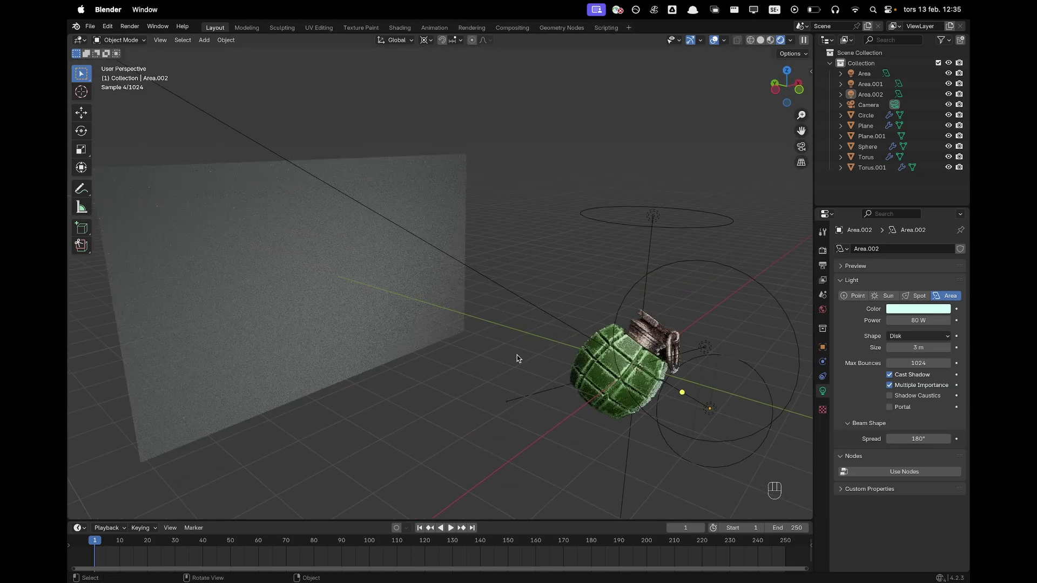
key("shift+a")
mouse_move(519, 313)
left_click(566, 346)
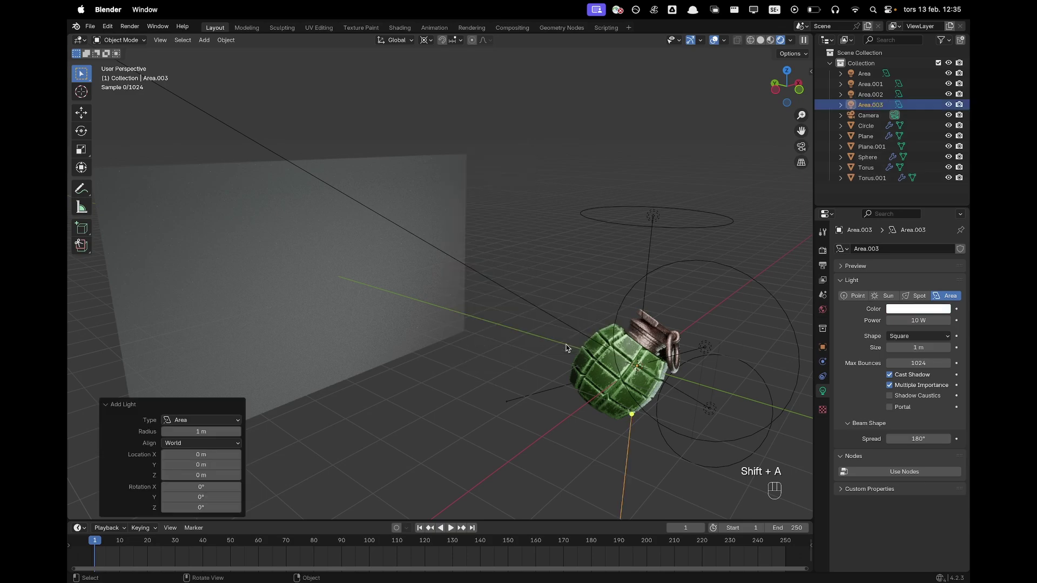
key("r")
key("x")
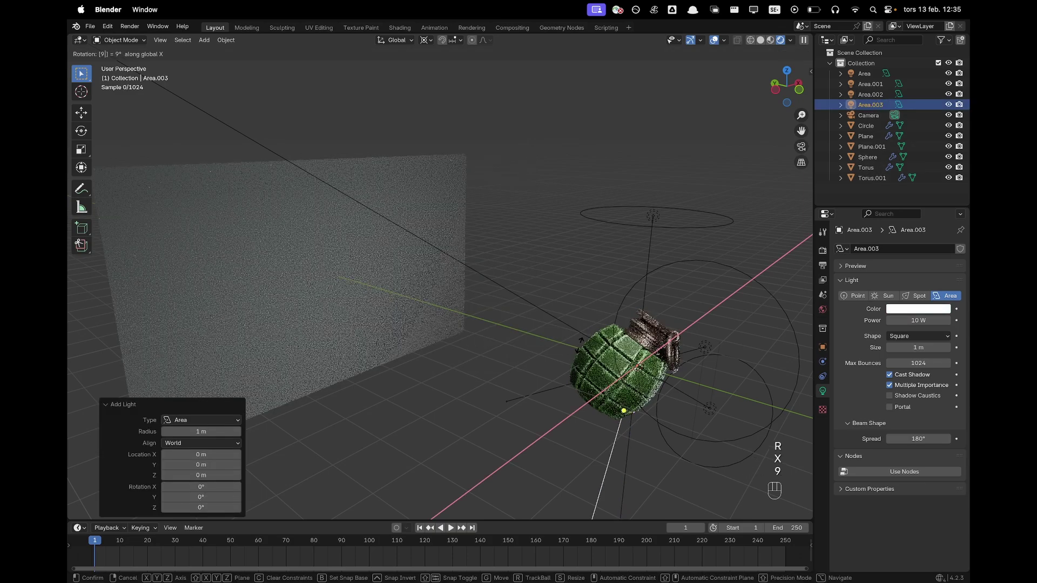
key("9")
key("0")
key("minus")
key("Return")
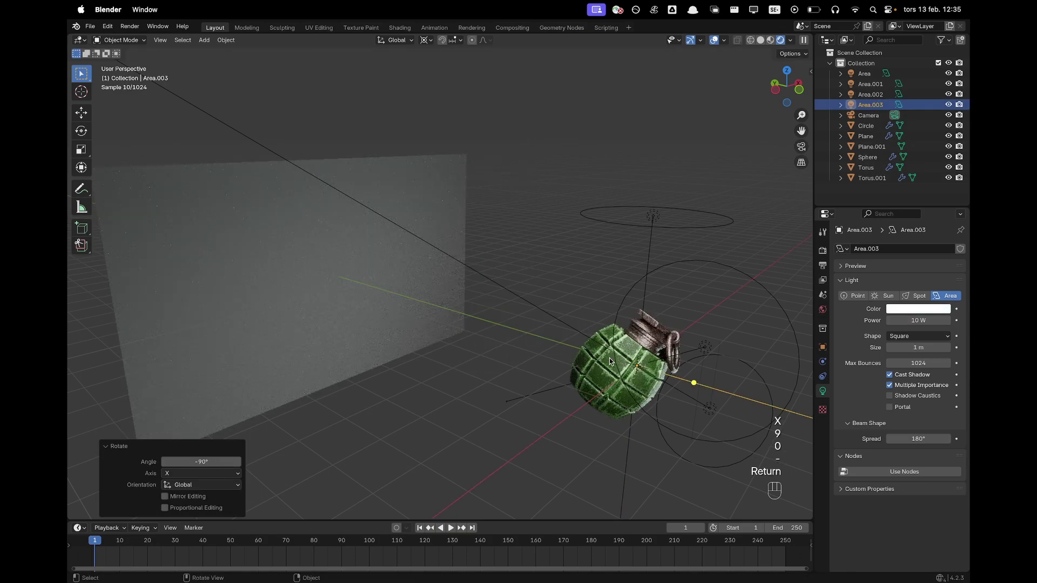
Move the new area light about 3.35 m along the Y axis behind the grenade and return to the camera view
key("g")
key("y")
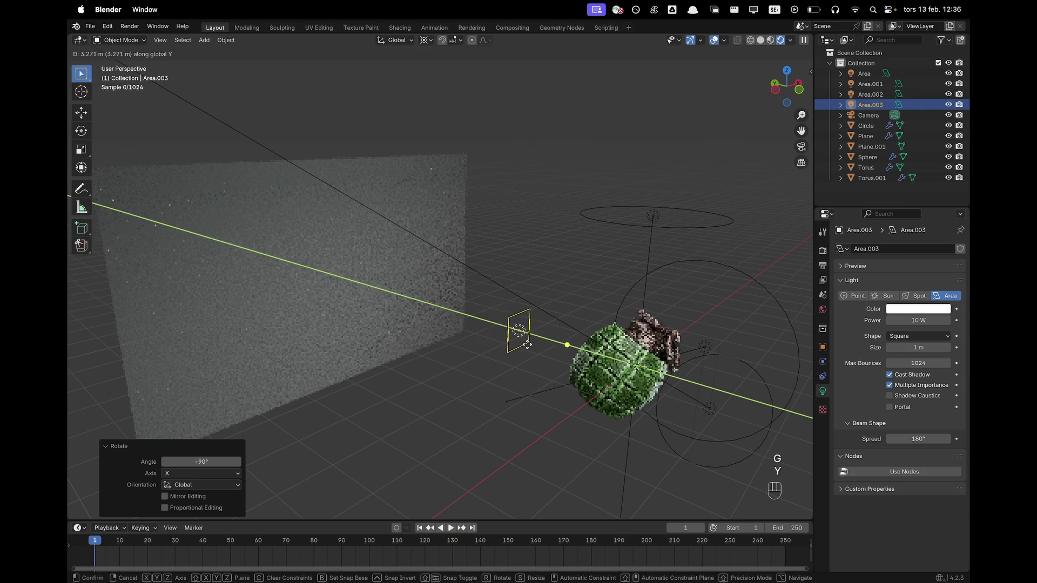
left_click(524, 344)
key("grave")
left_click(477, 367)
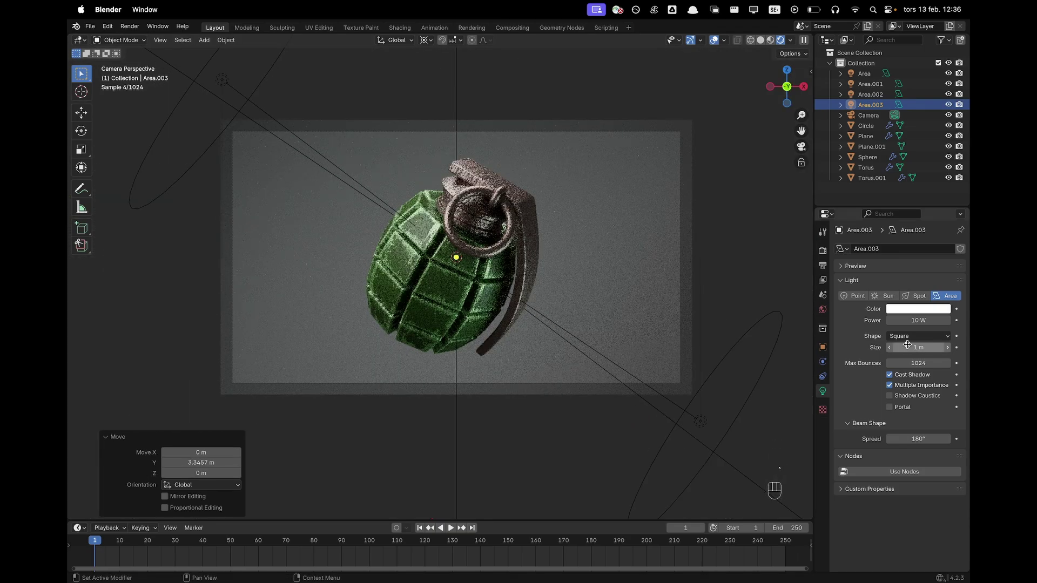
Enlarge the light behind the grenade to 4.56 m, set its power to 400 W and deselect it
left_click_drag(916, 347, 978, 347)
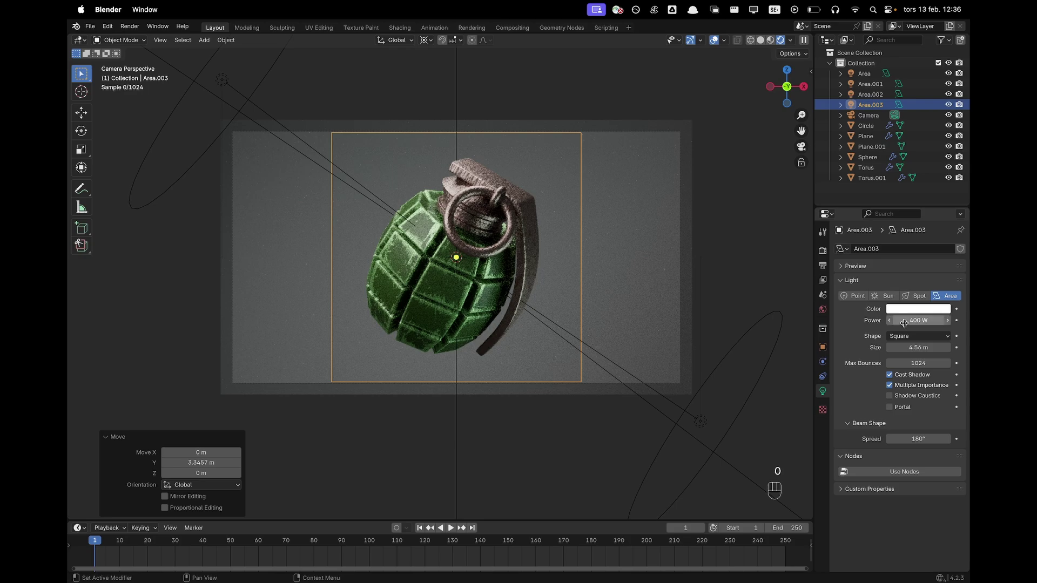
scroll(294, 328, "up", 1)
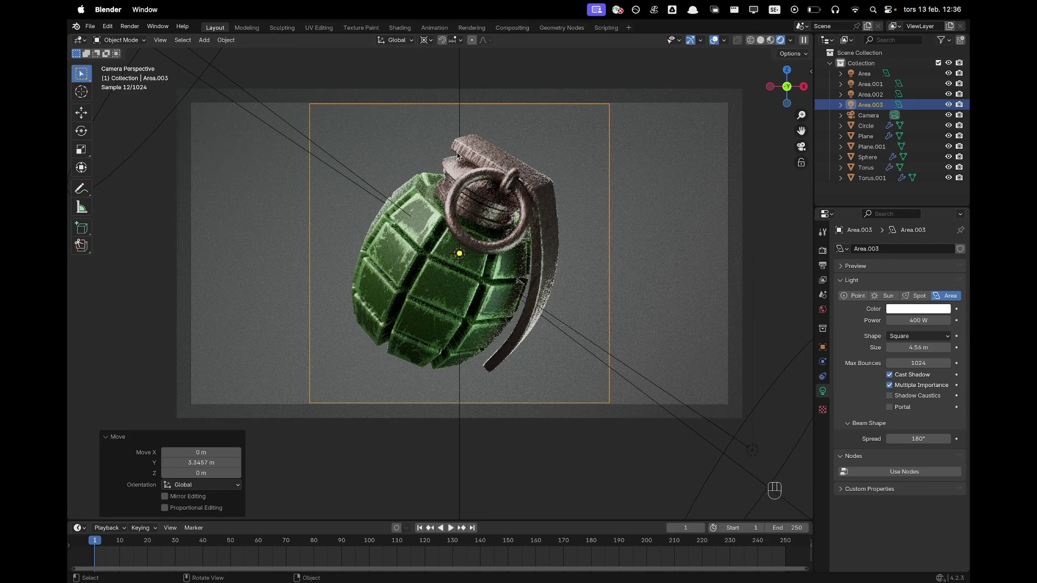
left_click(625, 487)
Add a fifth area light at the origin and rotate it 90° about the X axis to face the backdrop
scroll(593, 305, "down", 2)
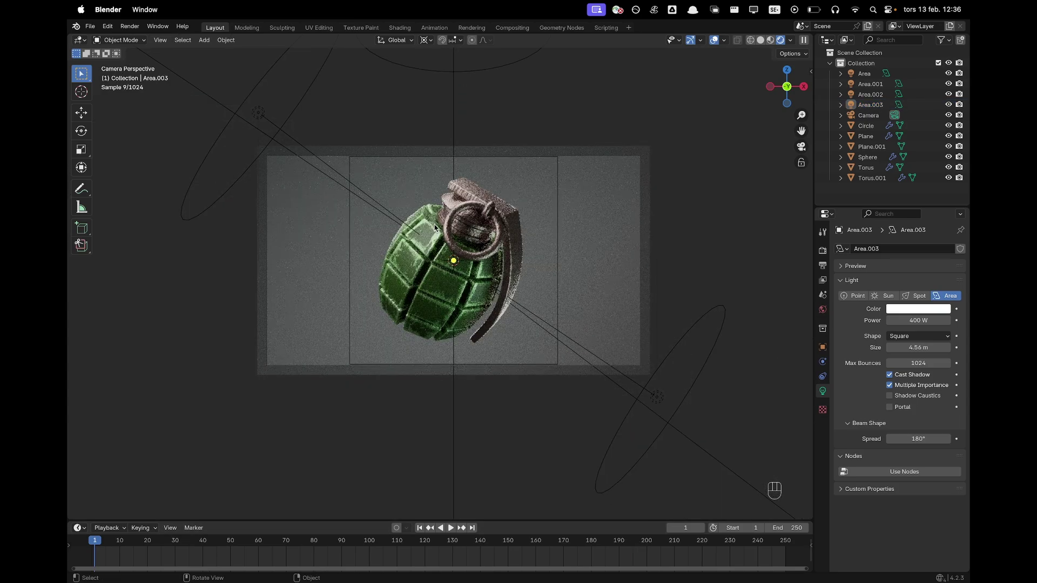
middle_click_drag(435, 227, 516, 280)
key("shift+a")
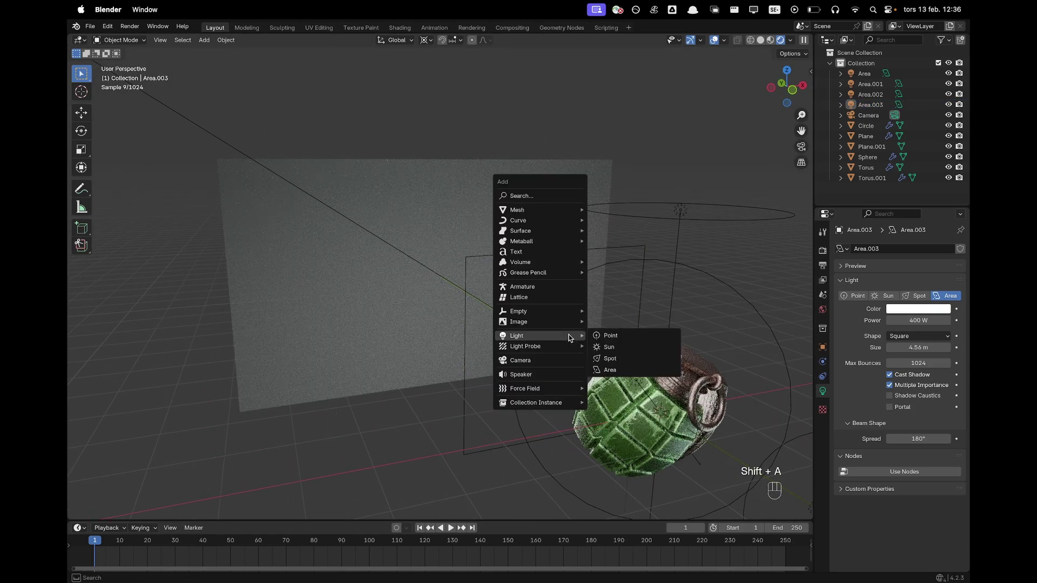
left_click(613, 371)
scroll(659, 377, "up", 2)
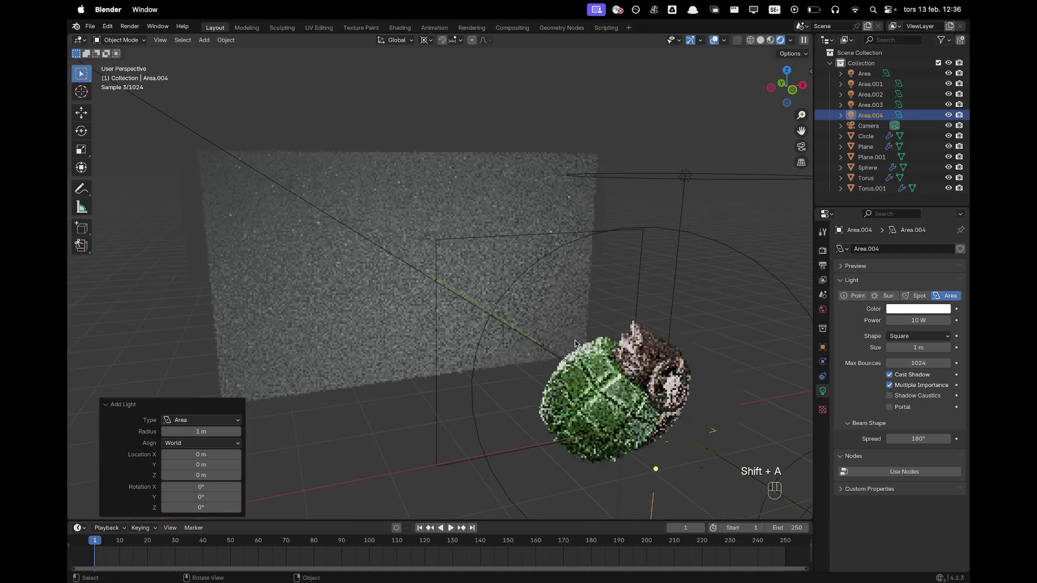
key("r")
key("x")
key("9")
key("0")
key("Return")
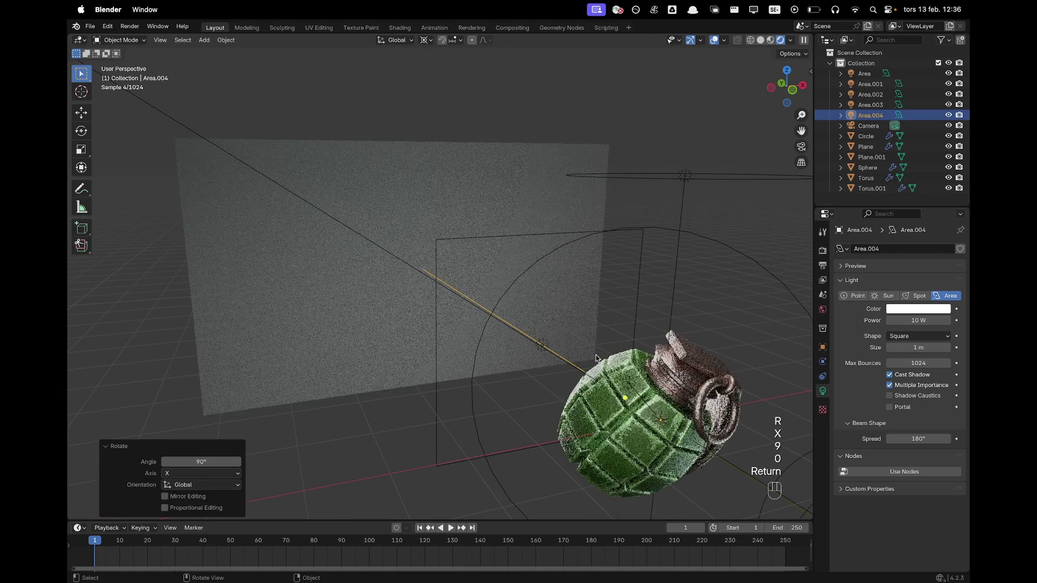
Move the backdrop light about 7.19 m along the Y axis, close to the backdrop plane
key("g")
key("y")
left_click(439, 240)
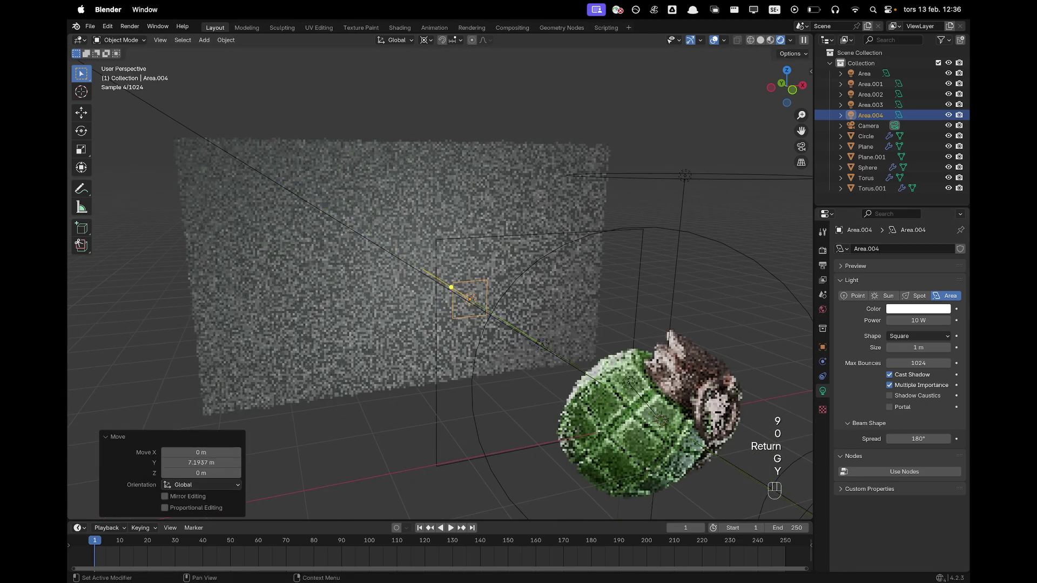
Change the backdrop light's shape to Disk with a size of 2 m
left_click(916, 337)
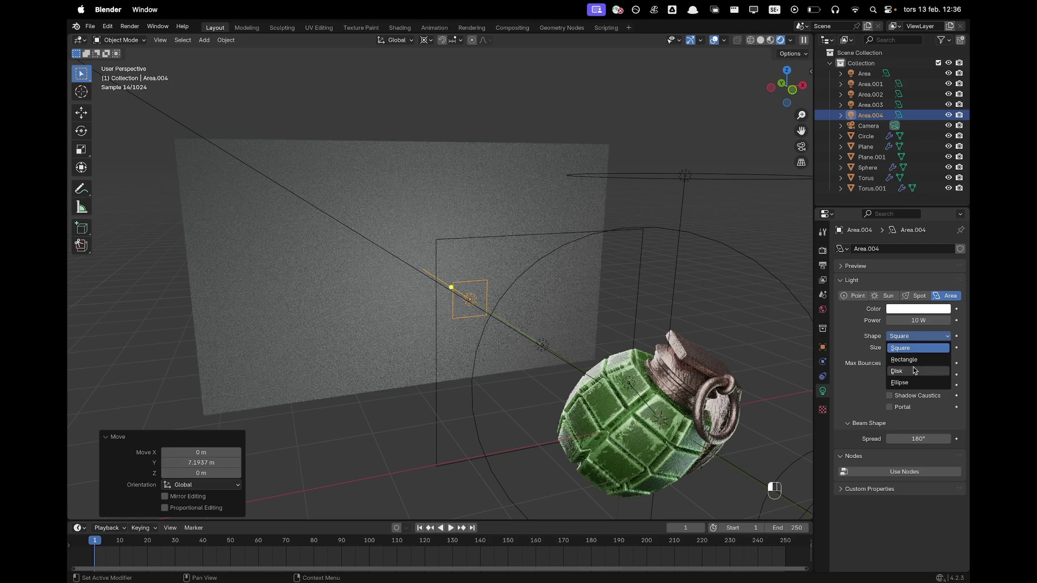
left_click(913, 371)
left_click(913, 348)
type("2")
key("Tab")
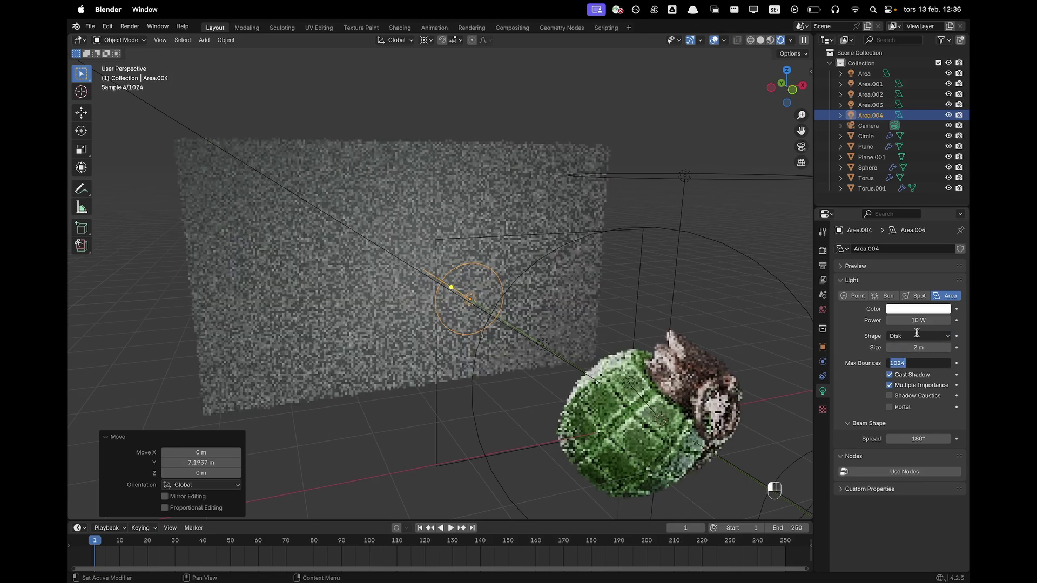
Set the backdrop light's power to 400 W and check the lighting through the camera
left_click(919, 320)
key("Return")
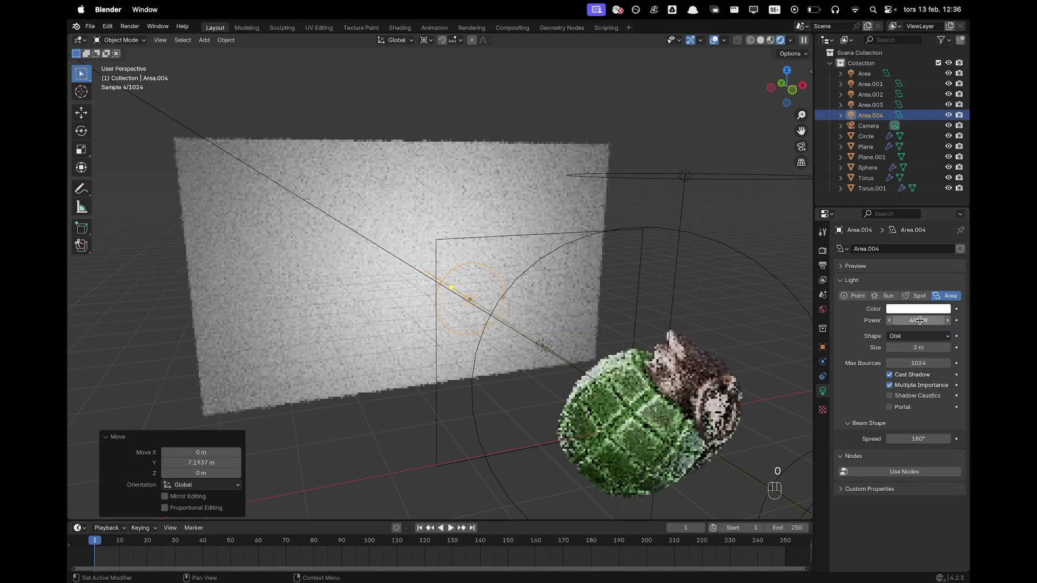
key("grave")
left_click(248, 332)
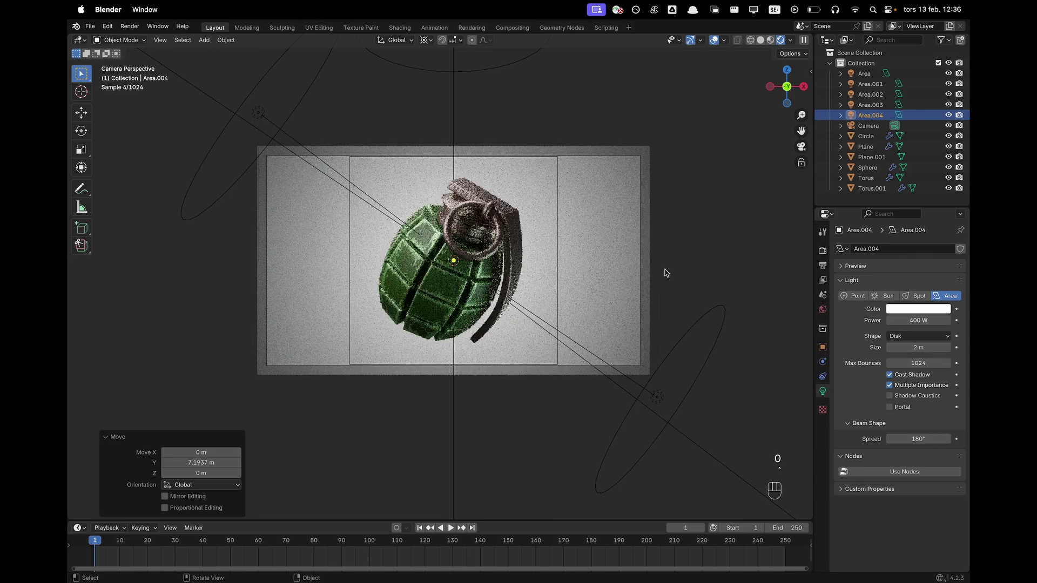
scroll(713, 262, "up", 2)
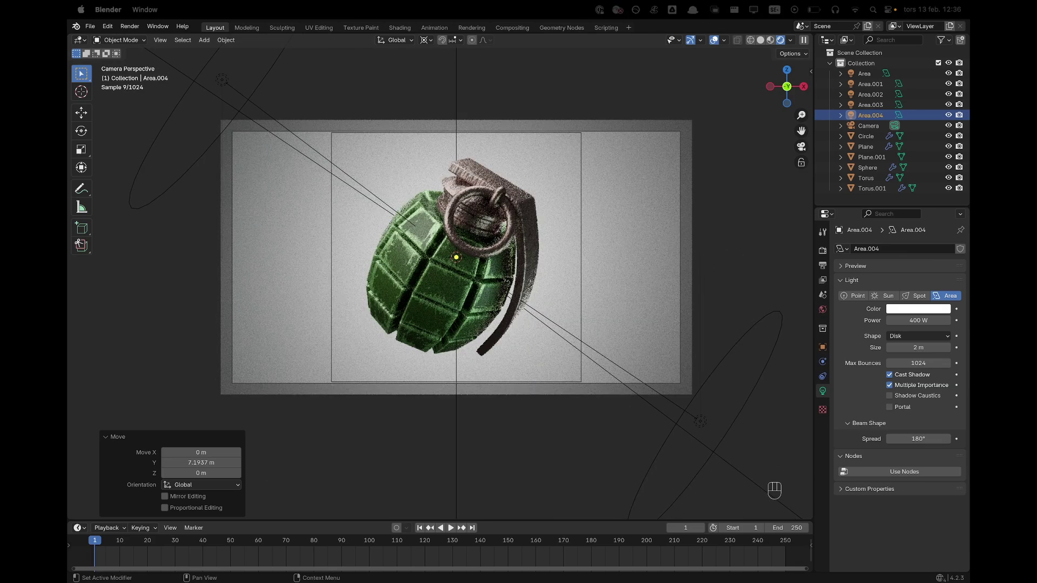
Give the backdrop plane a new material named Background with the base colour 91AAA6
left_click(617, 165)
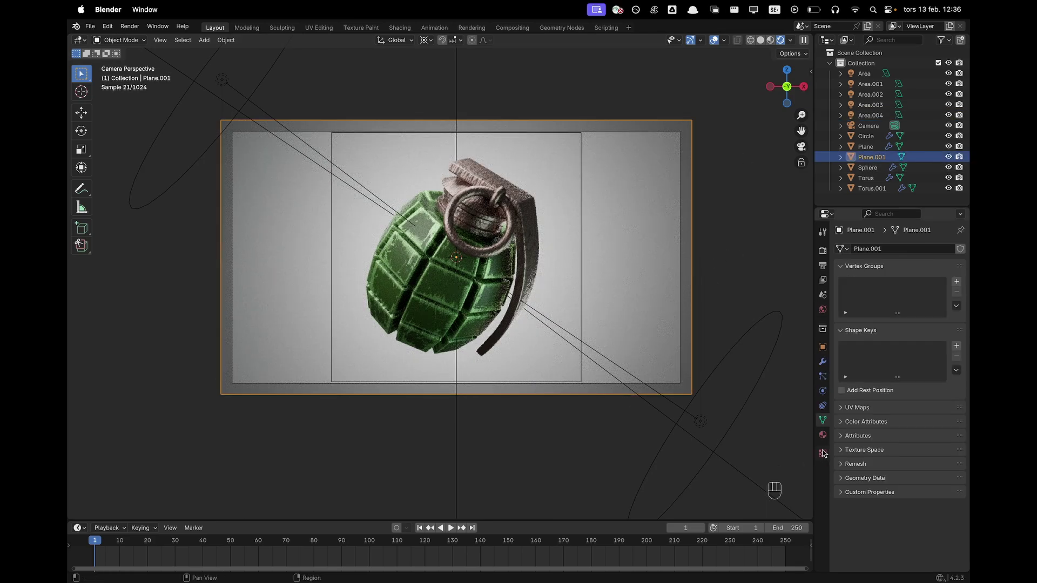
left_click(823, 435)
left_click(885, 293)
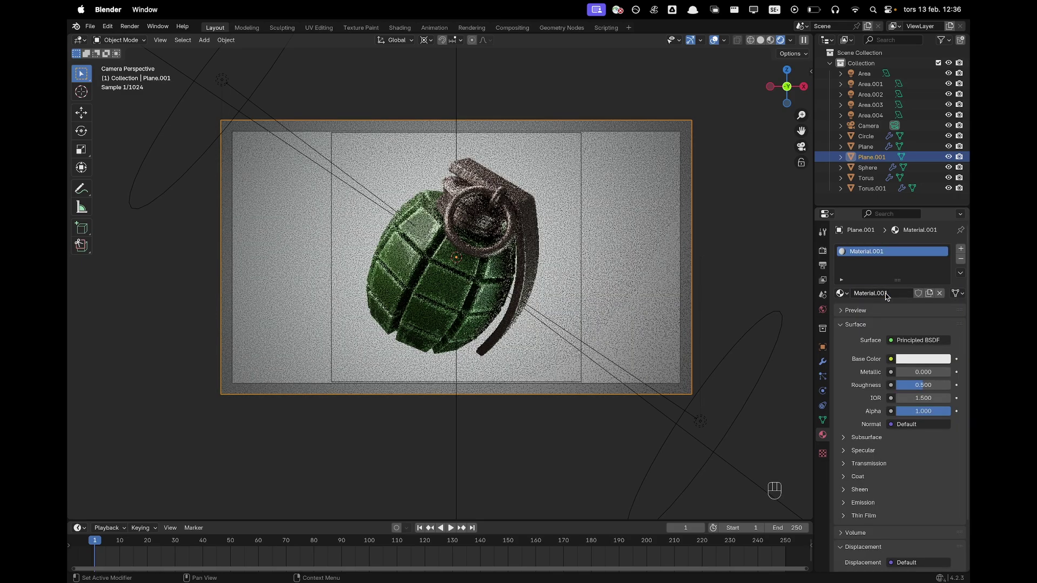
double_click(885, 294)
type("Background")
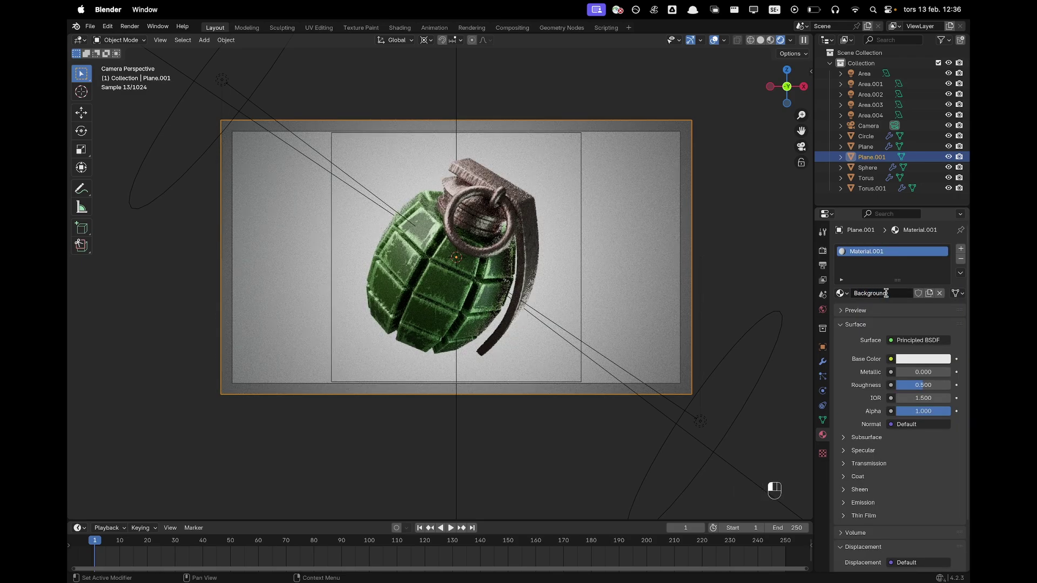
key("Return")
left_click(918, 358)
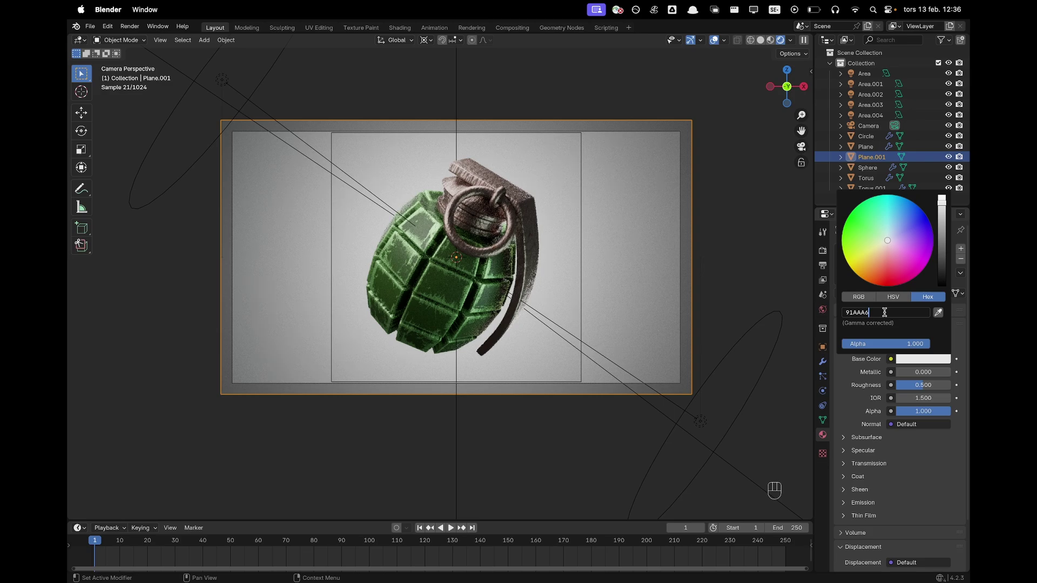
key("Return")
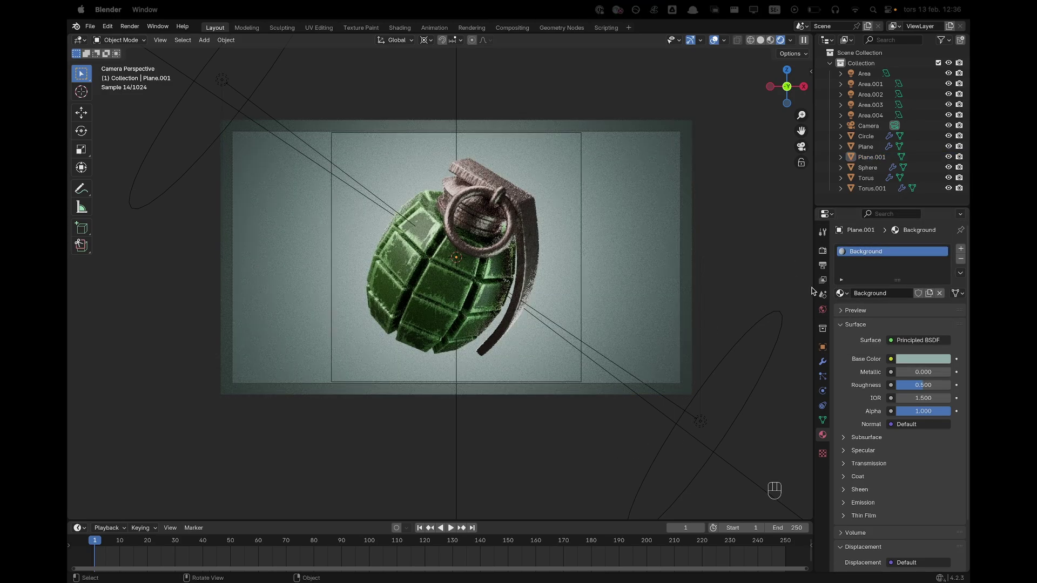
Set the world background colour to the muted green 636B5B
left_click(823, 311)
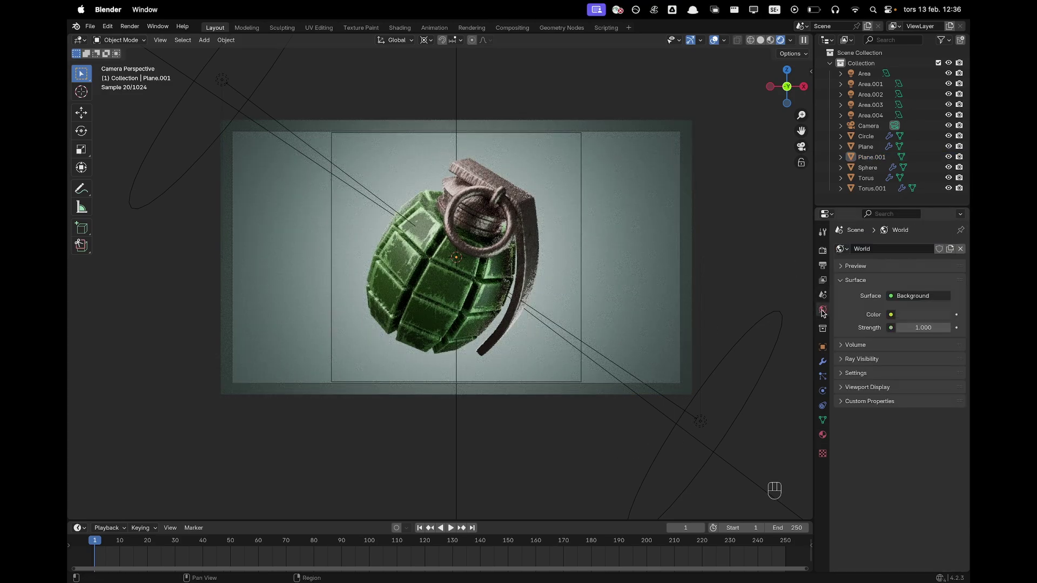
left_click(914, 316)
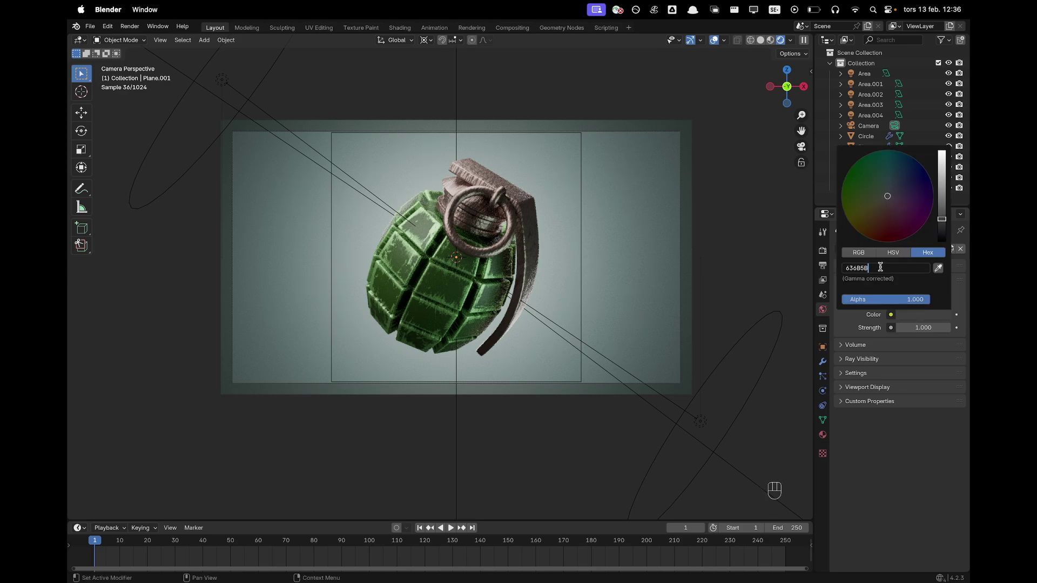
key("Return")
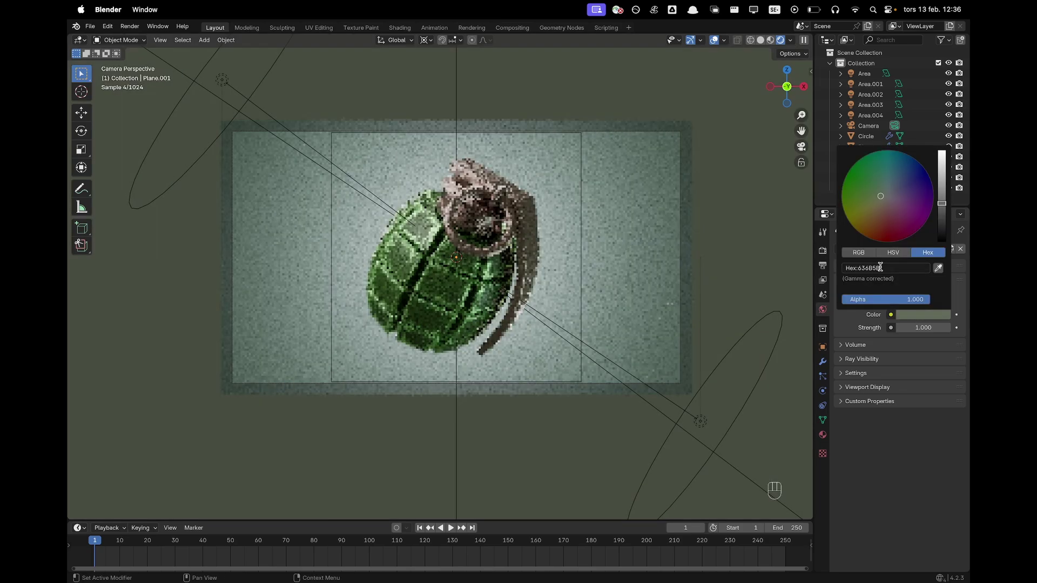
scroll(573, 399, "up", 1)
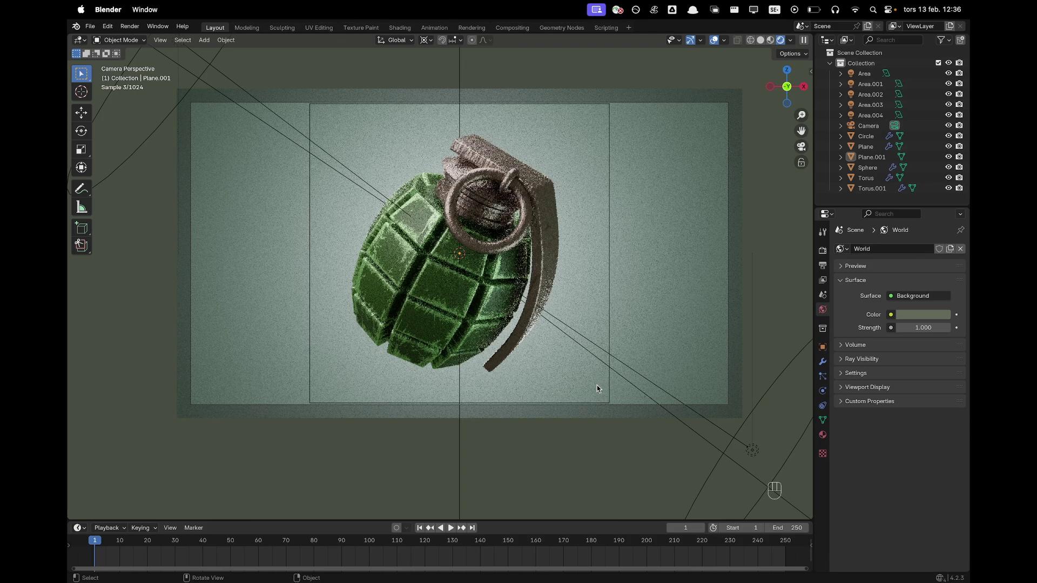
Select the disk light in front of the backdrop and tint it a warm cream with the colour FFEBD9
middle_click_drag(597, 385, 537, 300)
left_click(545, 310)
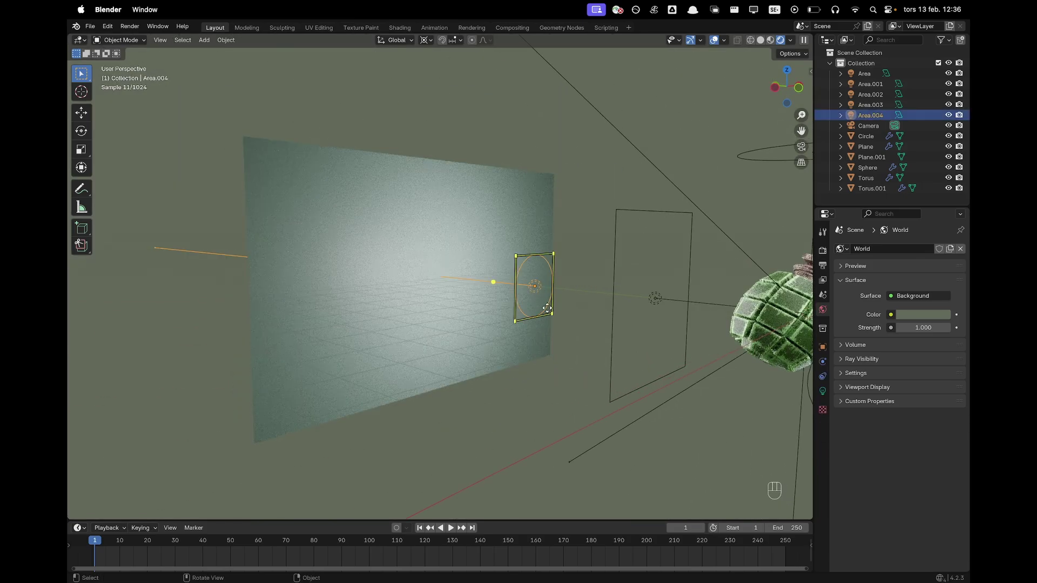
key("grave")
left_click(520, 349)
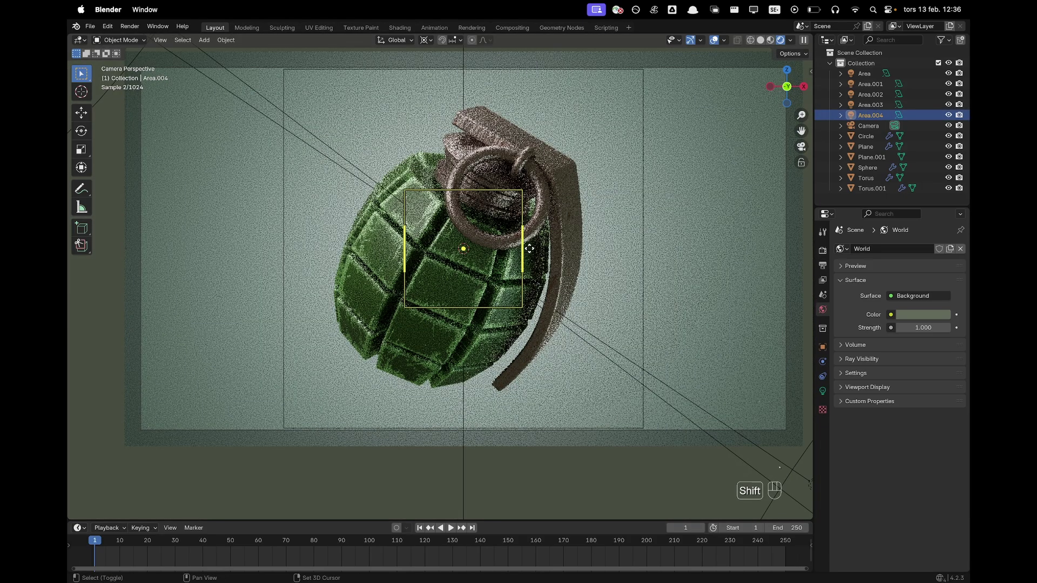
middle_click_drag(481, 284, 493, 312, "shift")
left_click(823, 392)
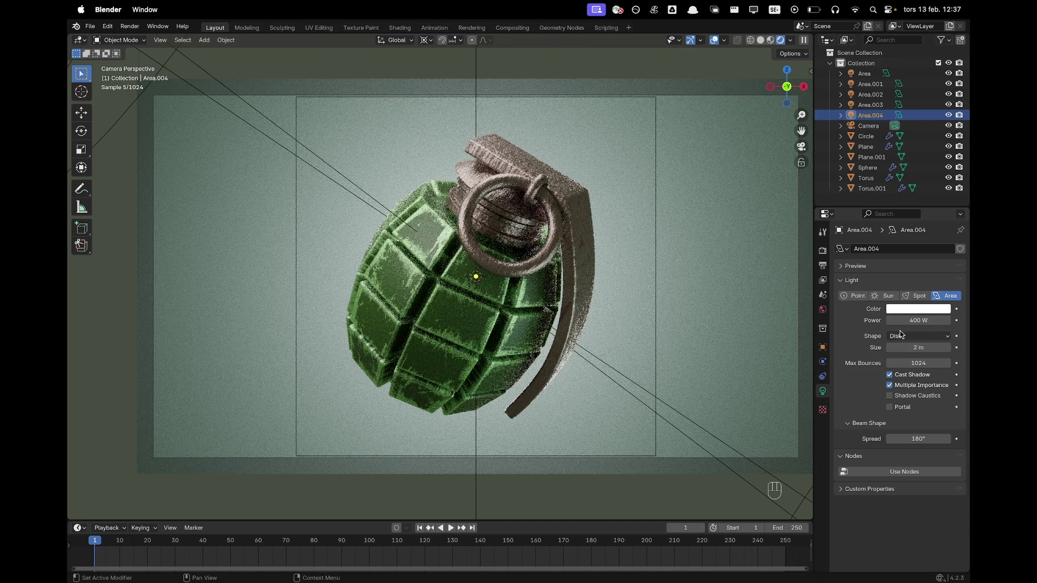
left_click(909, 310)
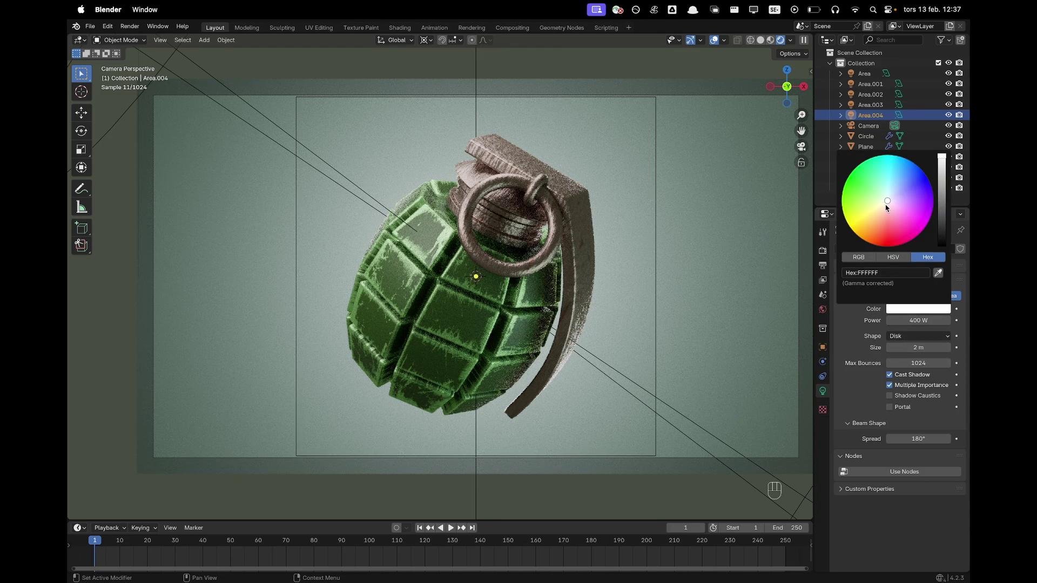
left_click_drag(886, 206, 884, 208)
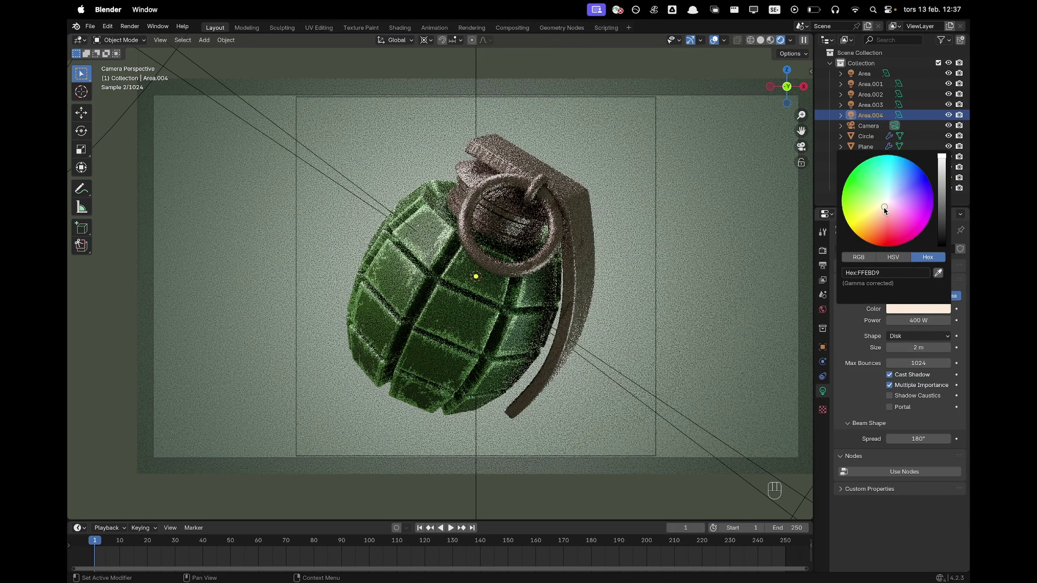
left_click(684, 92)
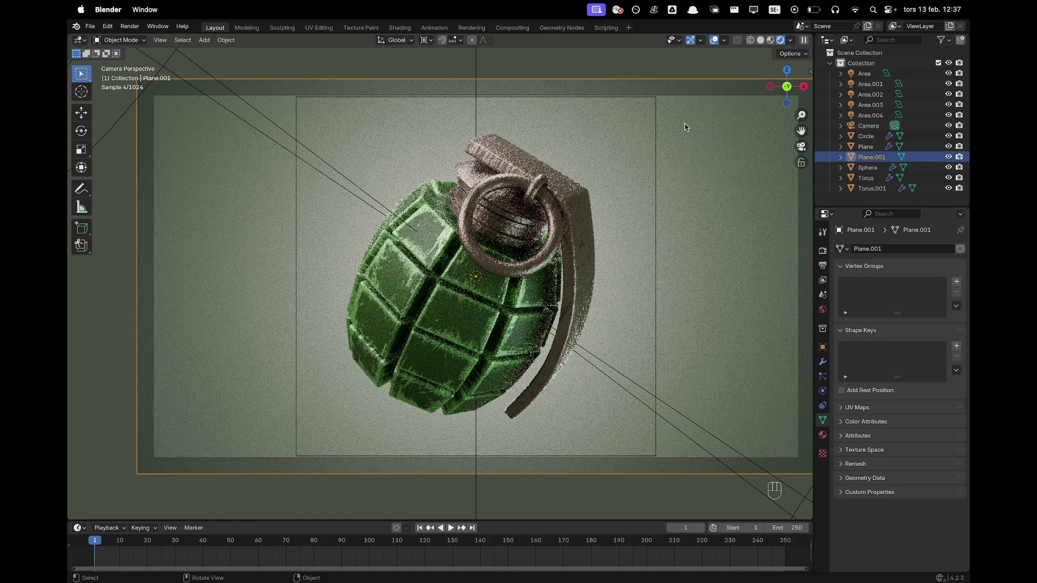
Switch the Cycles render device to GPU Compute
scroll(657, 239, "down", 2)
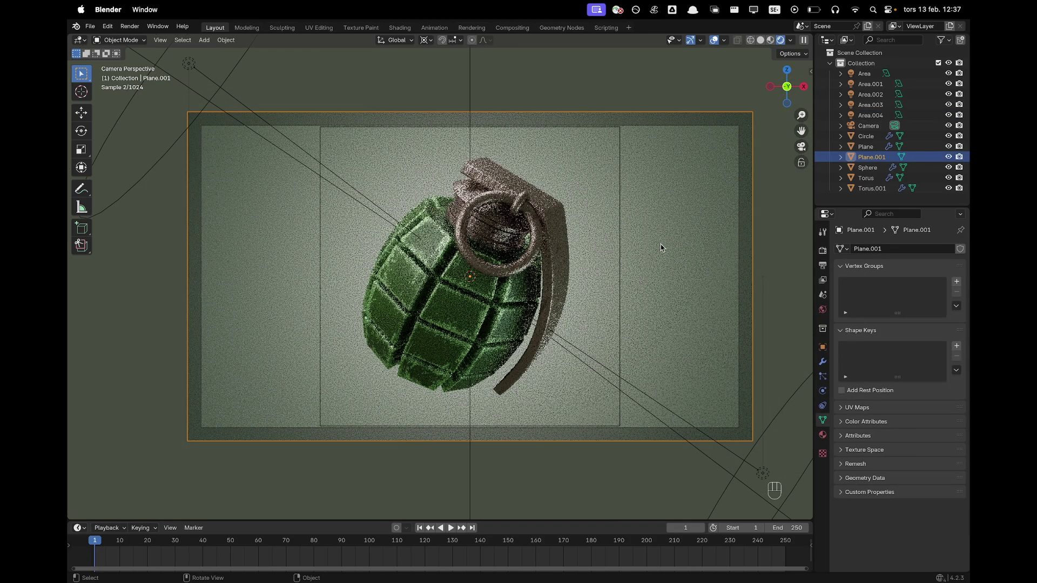
left_click(823, 251)
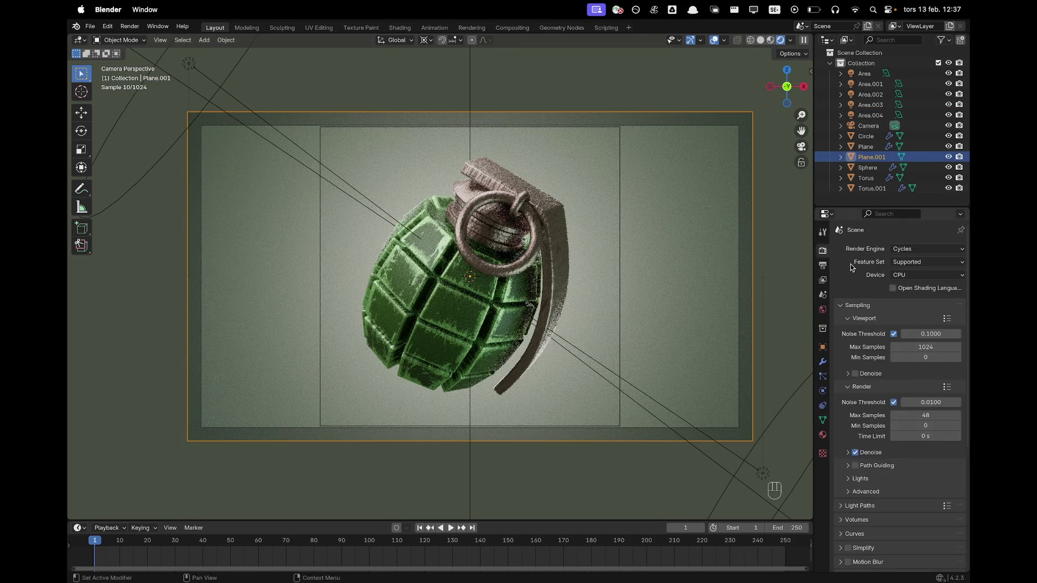
scroll(891, 294, "down", 2)
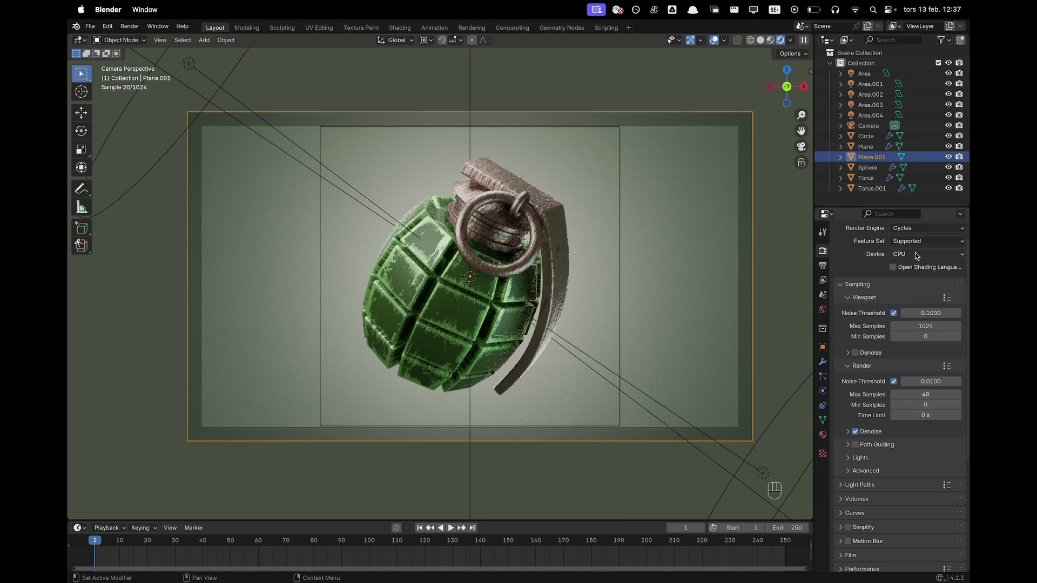
left_click(916, 256)
left_click(905, 277)
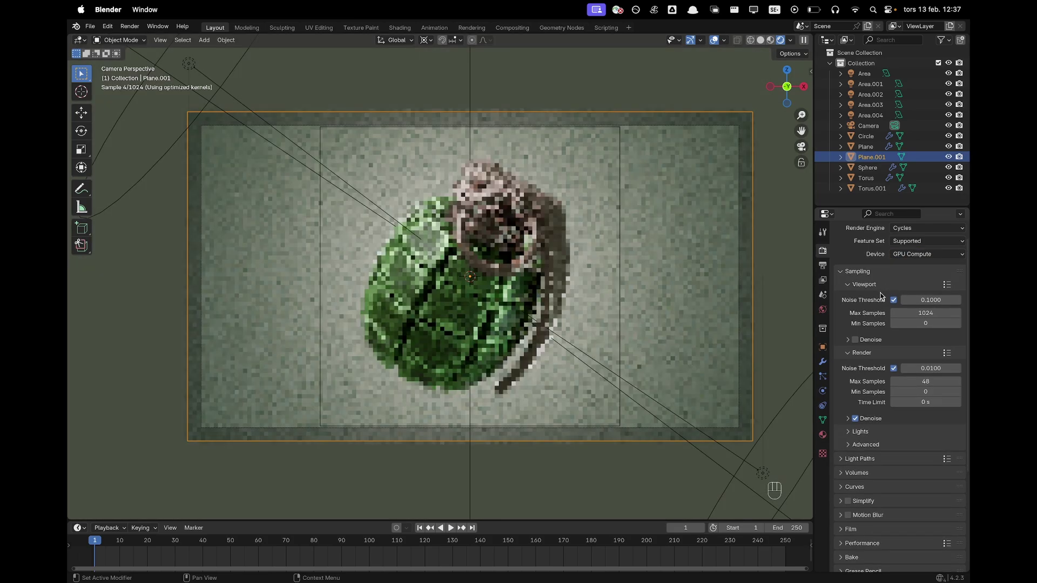
Set the colour management look to Medium High Contrast and deselect the backdrop plane
scroll(886, 324, "down", 6)
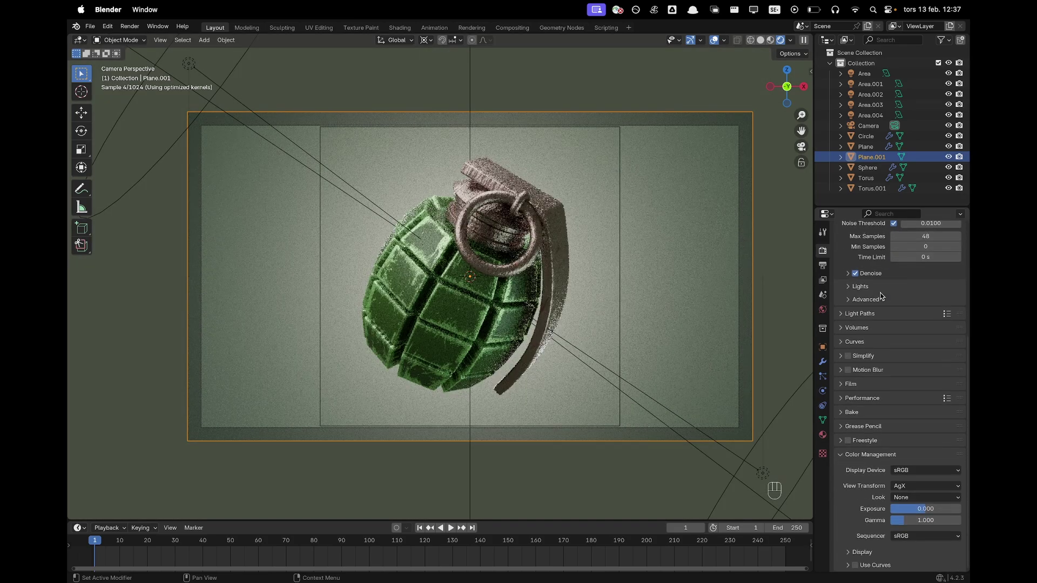
left_click(907, 497)
left_click(908, 438)
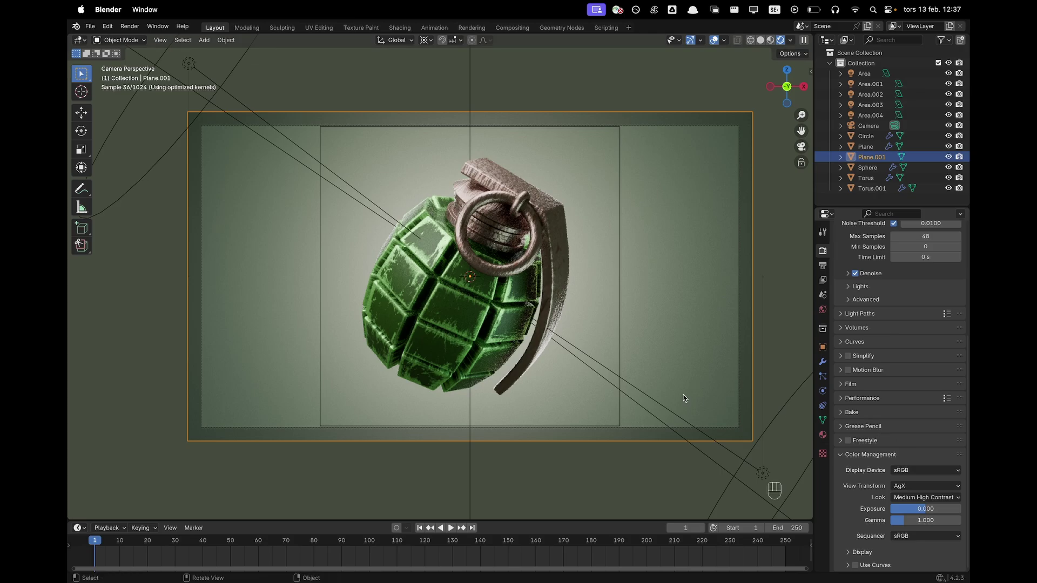
left_click(779, 330)
scroll(782, 331, "up", 3)
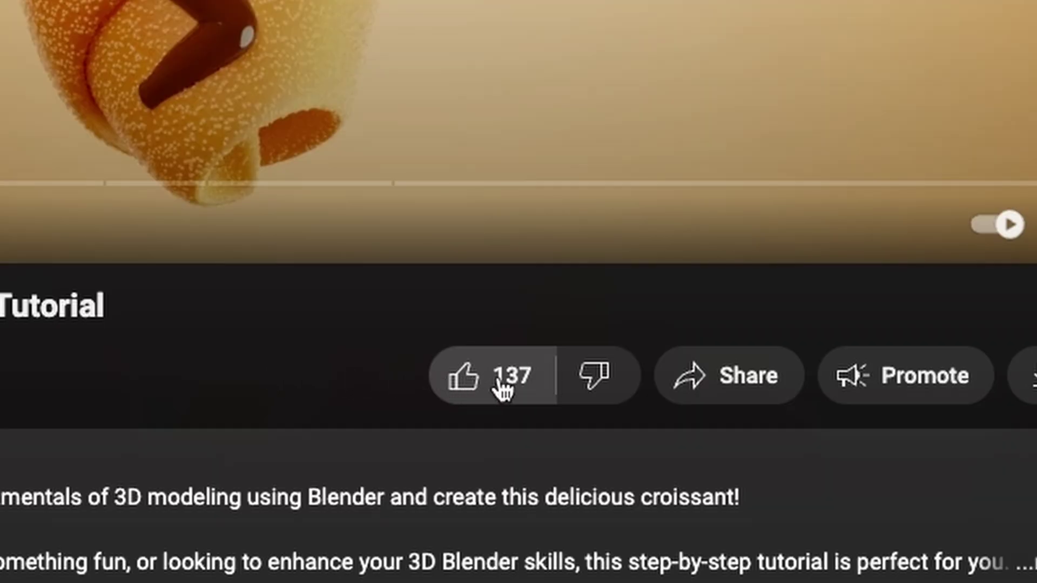
Like the croissant tutorial video on YouTube and write the comment "I just want to learn how to delete the default cube."
left_click(500, 383)
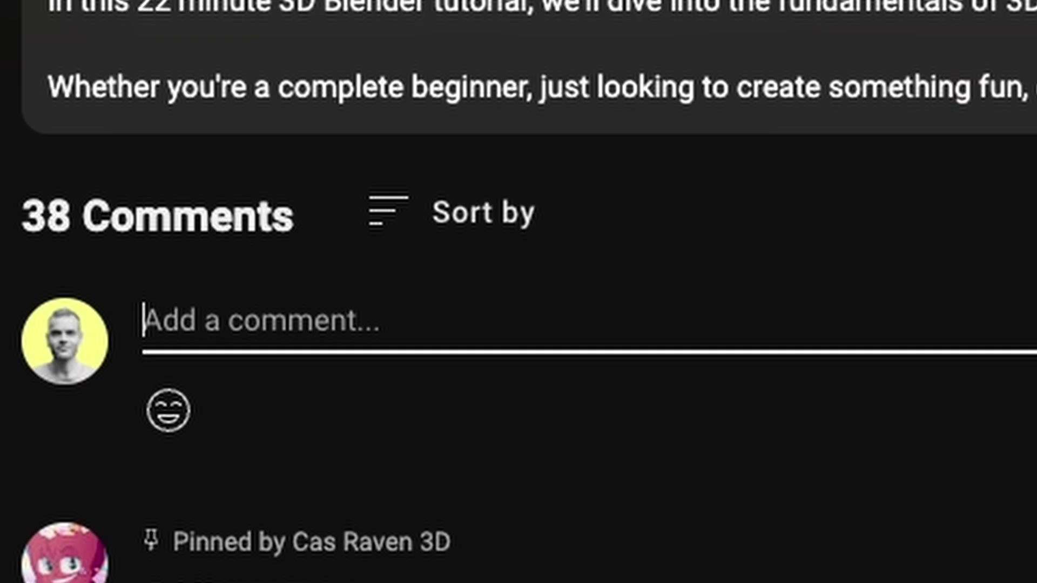
type("I just want to learn how to delete")
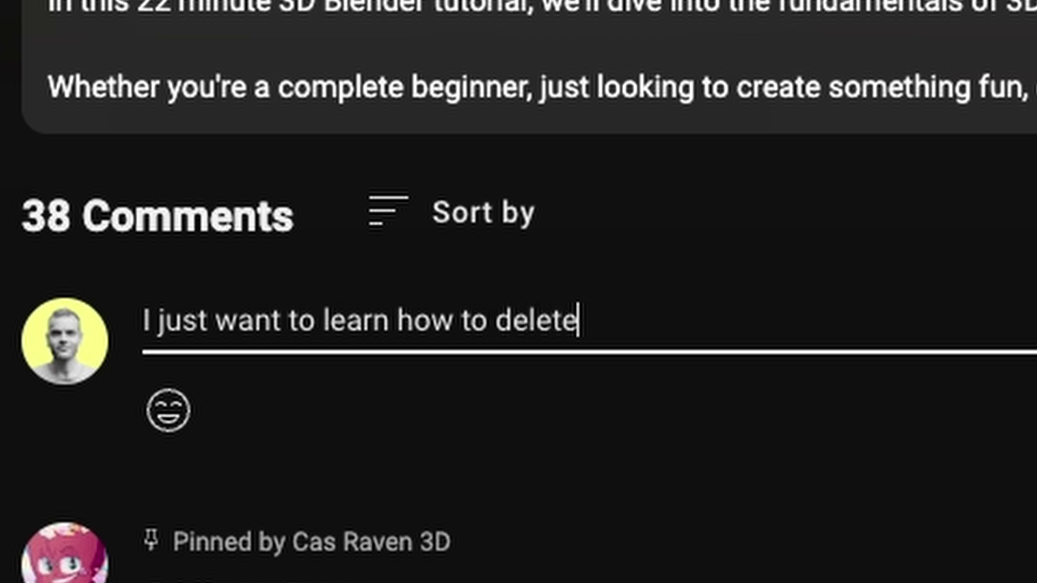
type(" the default cube.")
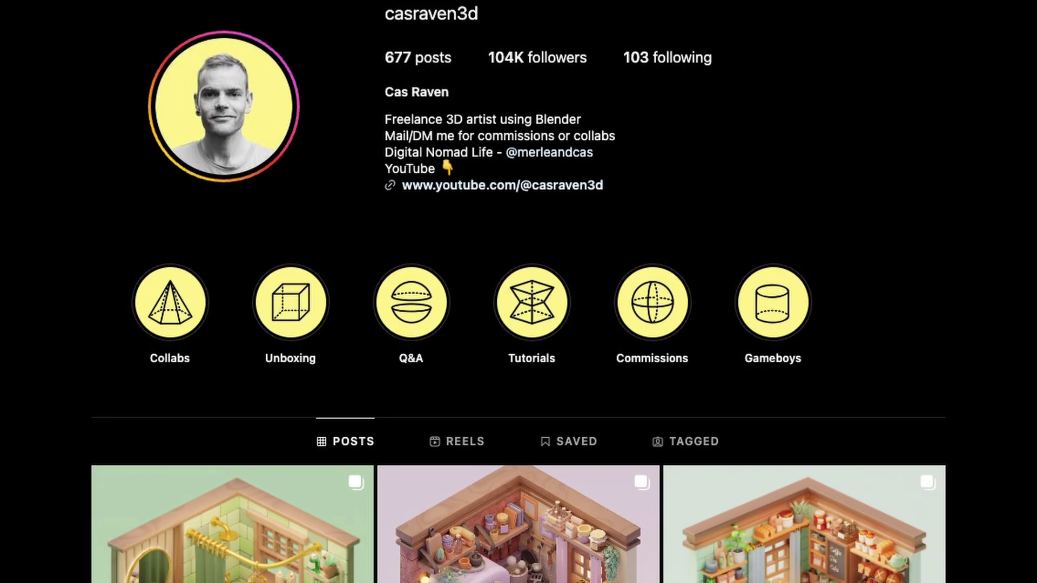